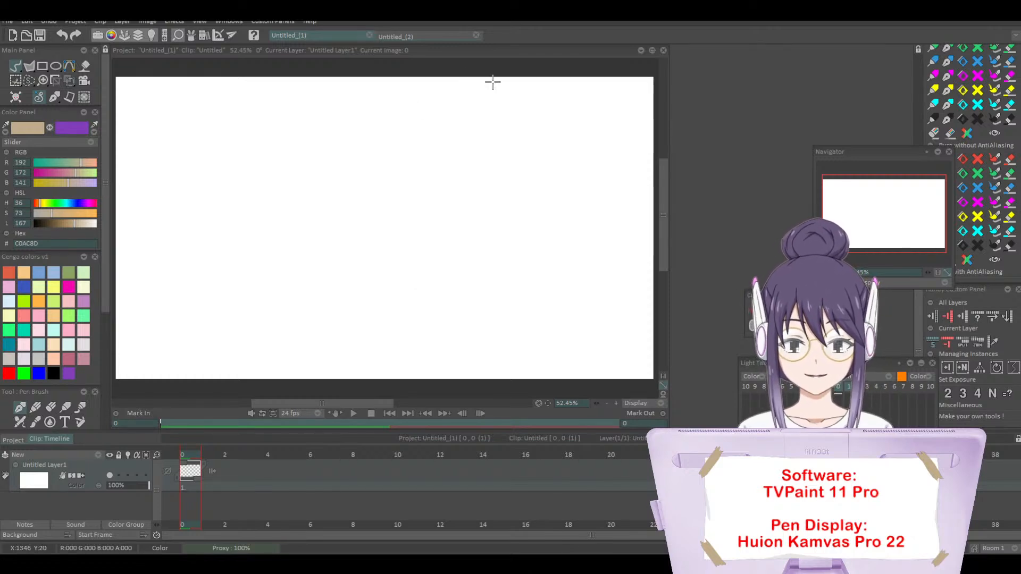
Step: Maximize the canvas window and arrange the Light Table, Navigator and Custom Panel beside the canvas, with the Custom Panel beneath the Navigator
click(652, 50)
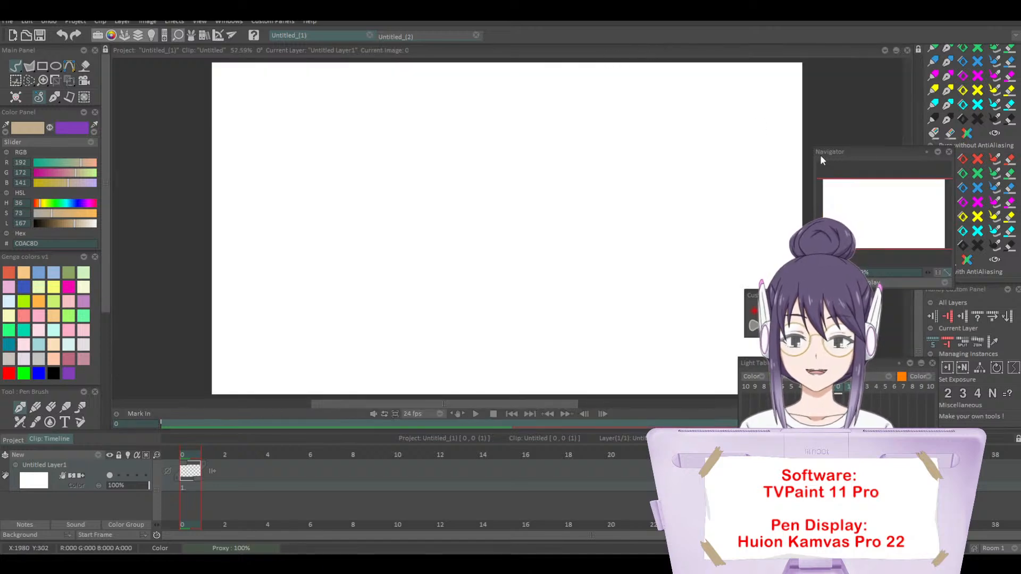
drag(787, 293, 850, 301)
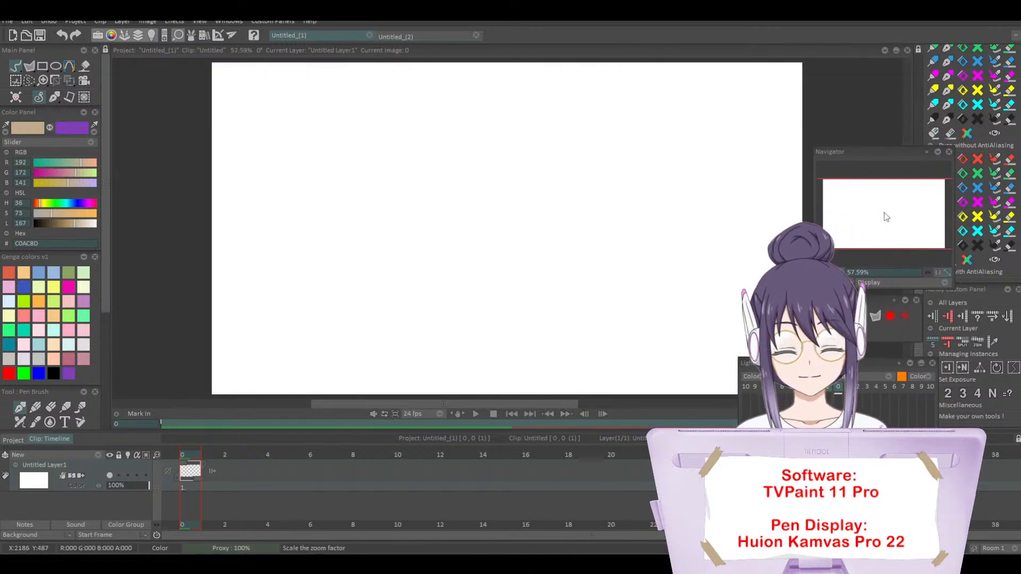
drag(801, 363, 872, 346)
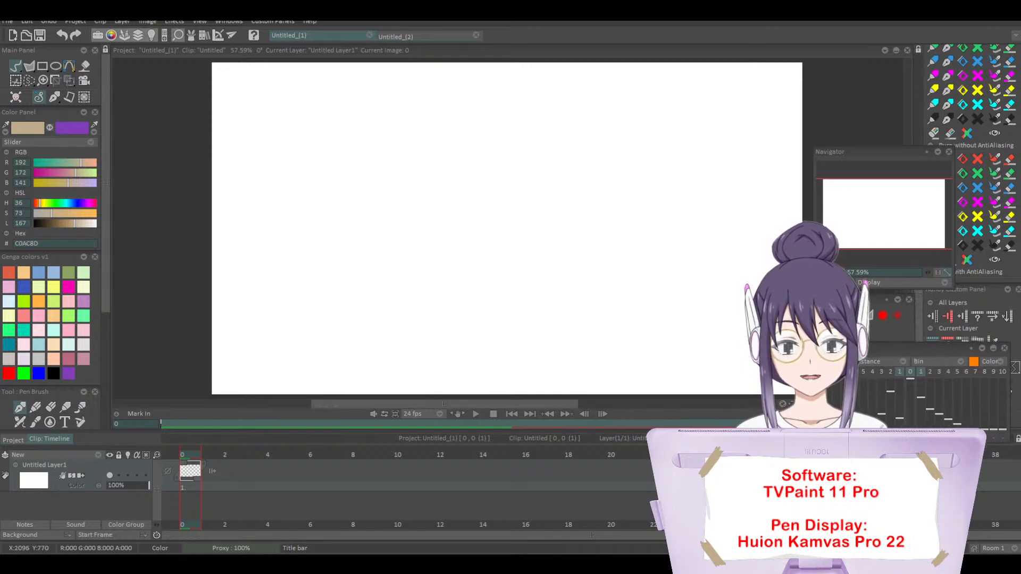
drag(856, 299, 849, 295)
drag(846, 158, 838, 80)
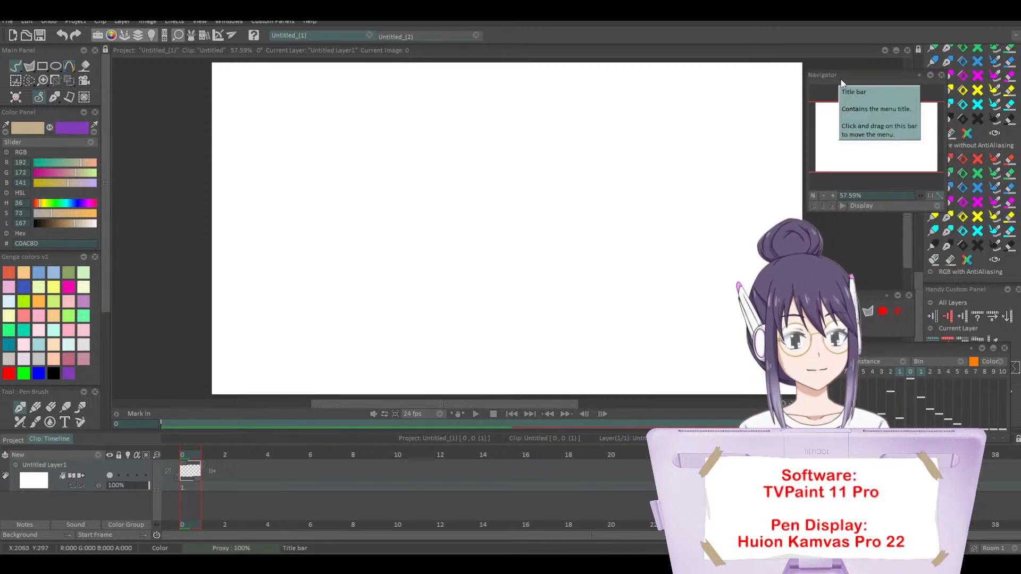
drag(841, 72, 839, 64)
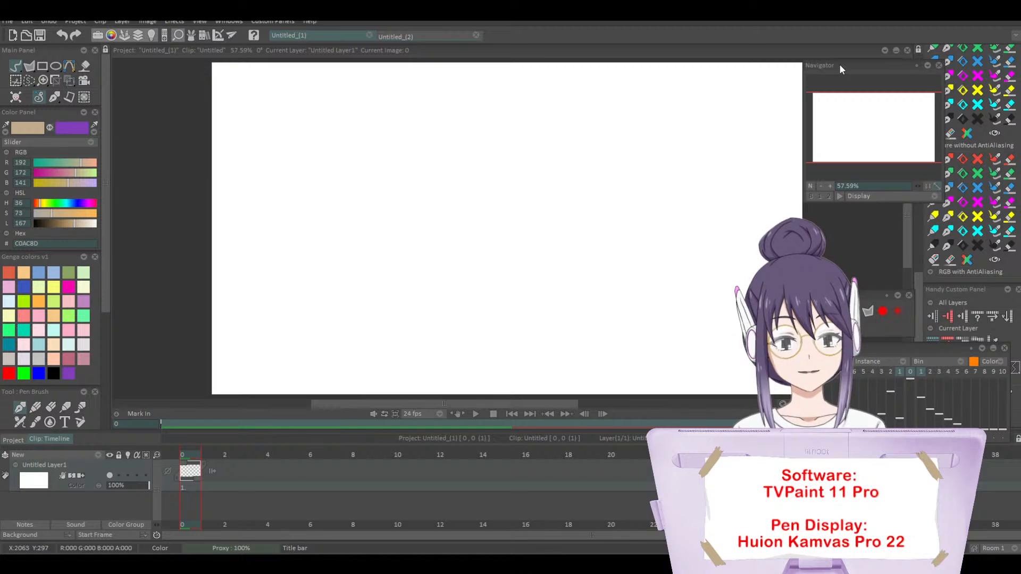
drag(840, 293, 831, 206)
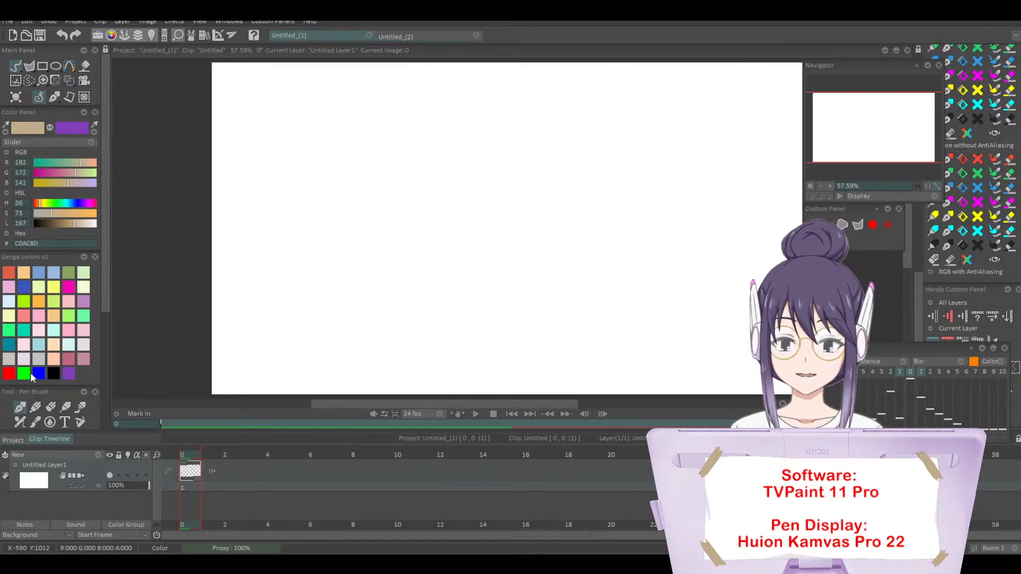
Step: Choose pure red (FF0000) and cover the canvas with diagonal curved warm-up strokes using the Pen Brush
click(9, 374)
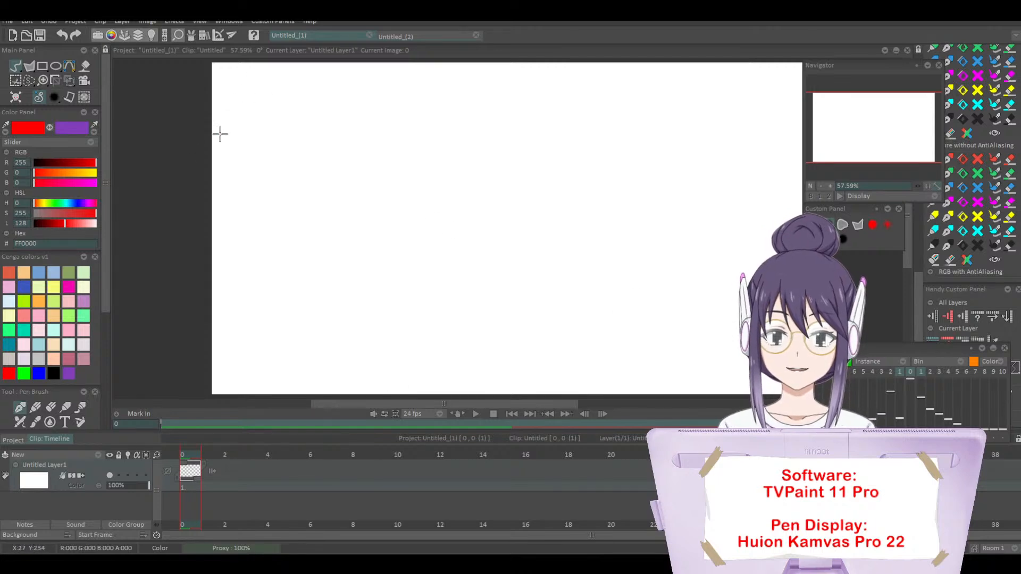
drag(224, 128, 318, 63)
drag(212, 151, 341, 63)
drag(212, 170, 375, 63)
mouse_move(212, 194)
mouse_down()
mouse_move(420, 62)
mouse_move(441, 75)
mouse_up()
drag(226, 232, 475, 78)
drag(213, 258, 510, 73)
mouse_move(267, 253)
mouse_down()
mouse_move(424, 173)
mouse_move(299, 273)
mouse_up()
drag(241, 338, 272, 333)
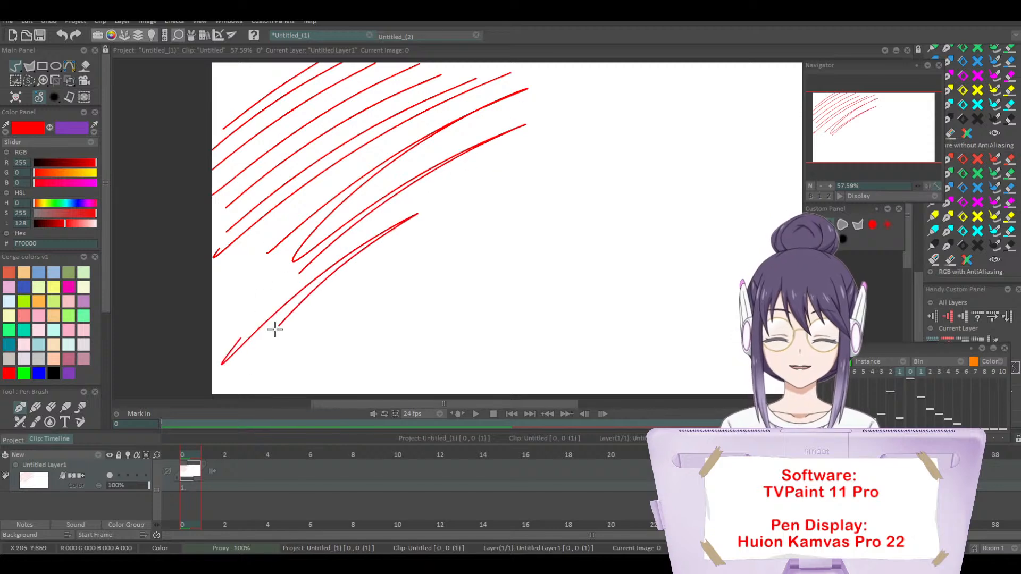
mouse_move(252, 366)
mouse_down()
mouse_move(319, 391)
mouse_move(434, 390)
mouse_move(686, 346)
mouse_move(617, 310)
mouse_move(365, 255)
mouse_move(285, 130)
mouse_move(202, 80)
mouse_move(271, 79)
mouse_move(212, 131)
mouse_up()
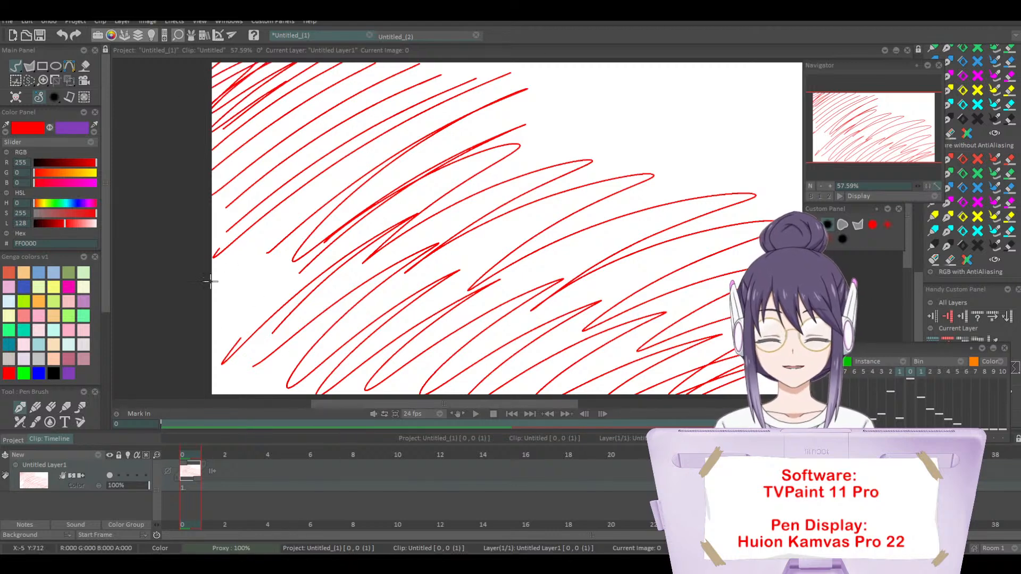
Step: Draw practice ellipses, most of them nested, in the canvas's upper-right area and at its left edge, then clear the canvas
mouse_move(542, 133)
mouse_down()
mouse_move(534, 146)
mouse_move(603, 107)
mouse_move(553, 144)
mouse_move(558, 124)
mouse_up()
mouse_move(585, 178)
mouse_down()
mouse_move(686, 114)
mouse_move(651, 131)
mouse_move(664, 125)
mouse_up()
mouse_move(765, 139)
mouse_down()
mouse_move(690, 181)
mouse_move(728, 141)
mouse_up()
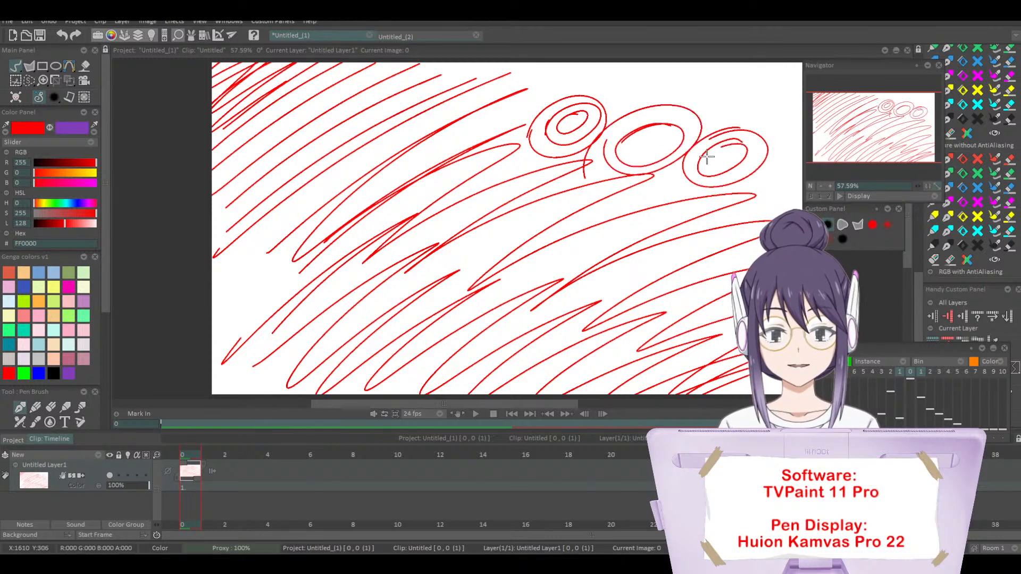
mouse_move(755, 80)
mouse_down()
mouse_move(712, 111)
mouse_move(739, 110)
mouse_move(744, 86)
mouse_up()
drag(666, 74, 631, 72)
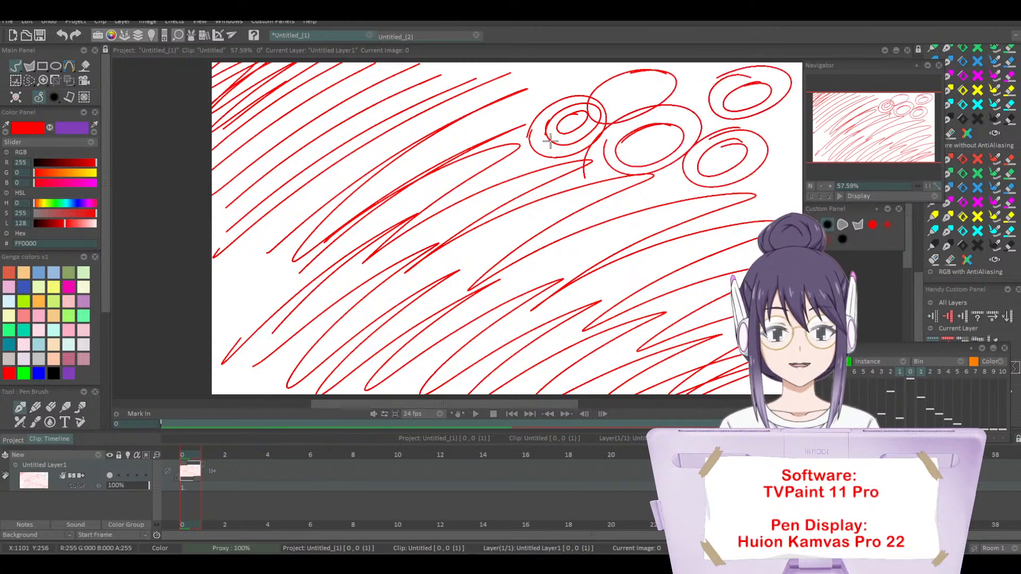
mouse_move(554, 62)
mouse_down()
mouse_move(586, 89)
mouse_move(542, 63)
mouse_move(582, 74)
mouse_up()
drag(213, 258, 215, 331)
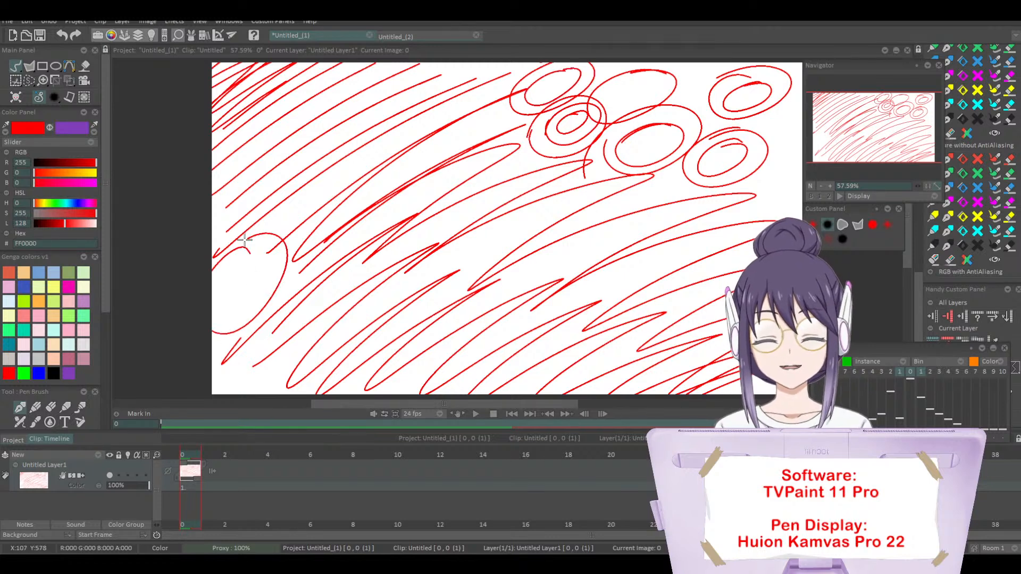
mouse_move(247, 247)
mouse_down()
mouse_move(258, 345)
mouse_move(247, 278)
mouse_up()
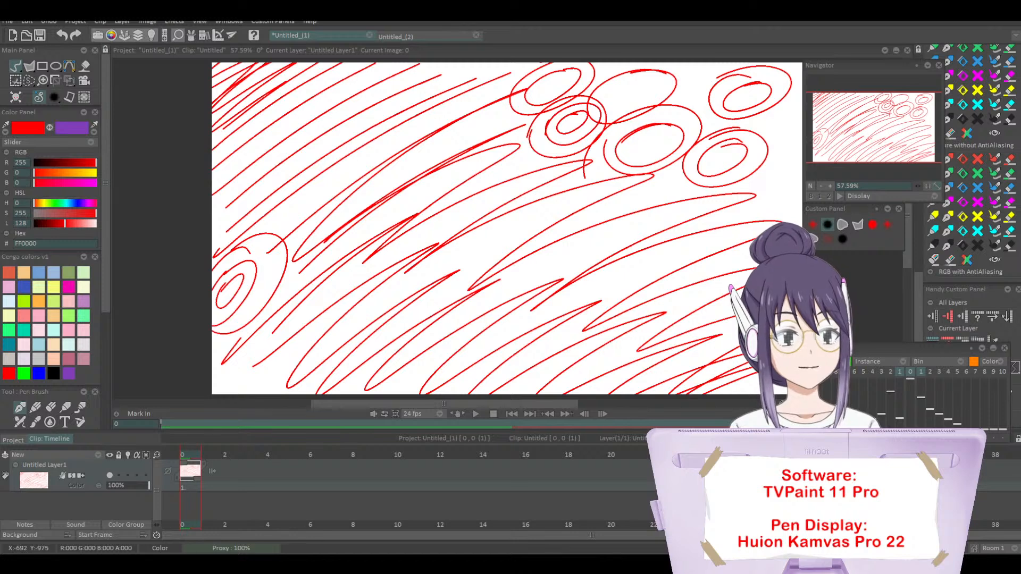
key(BackSpace)
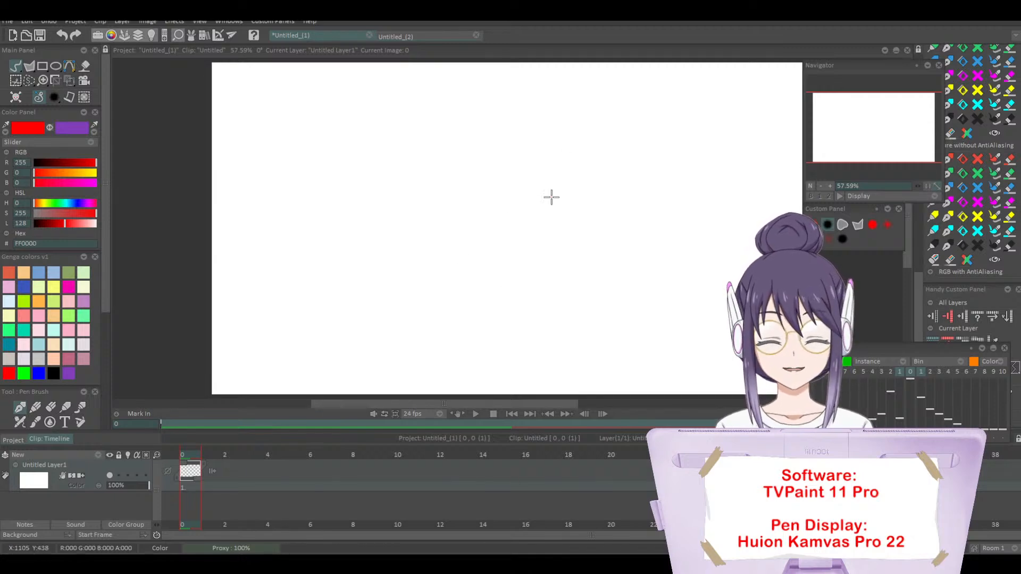
Step: Fill the whole canvas with dense red practice hatching, waves and loops, then clear it
mouse_move(213, 343)
mouse_down()
mouse_move(269, 269)
mouse_move(333, 394)
mouse_move(578, 297)
mouse_move(744, 319)
mouse_move(560, 205)
mouse_move(175, 264)
mouse_move(239, 56)
mouse_move(319, 53)
mouse_move(335, 183)
mouse_move(426, 192)
mouse_move(565, 159)
mouse_move(599, 228)
mouse_move(781, 269)
mouse_move(330, 171)
mouse_move(255, 287)
mouse_move(589, 252)
mouse_move(723, 175)
mouse_move(531, 106)
mouse_move(271, 122)
mouse_move(339, 370)
mouse_move(689, 282)
mouse_move(343, 138)
mouse_move(551, 179)
mouse_up()
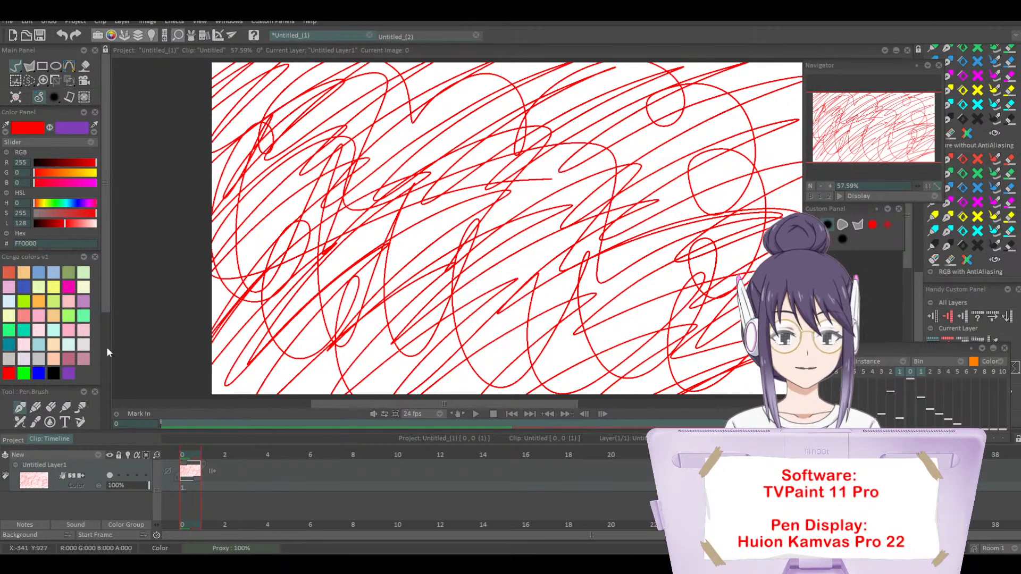
click(16, 98)
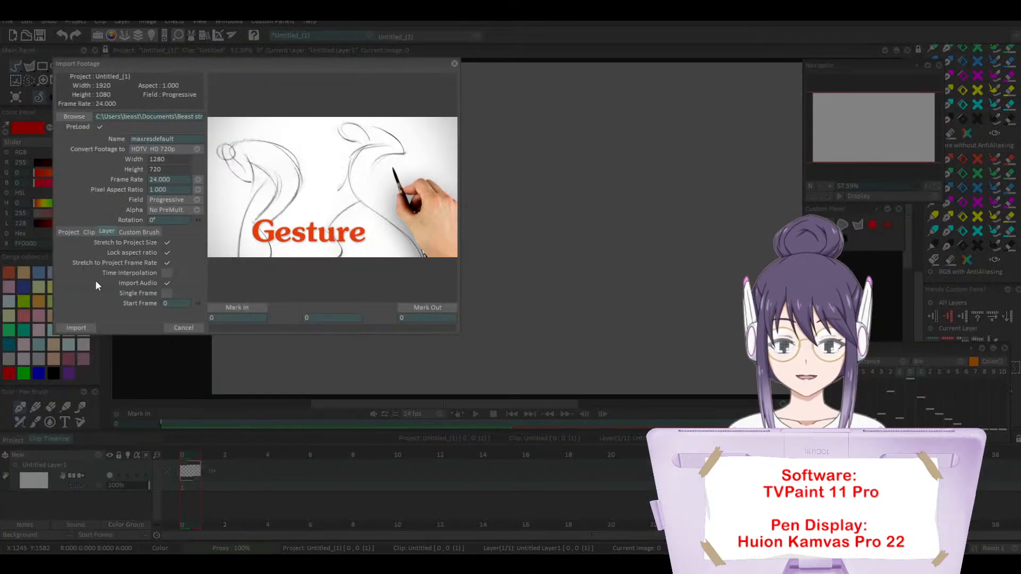
Step: Import the maxresdefault gesture image as a new 1280 x 720 project
click(69, 231)
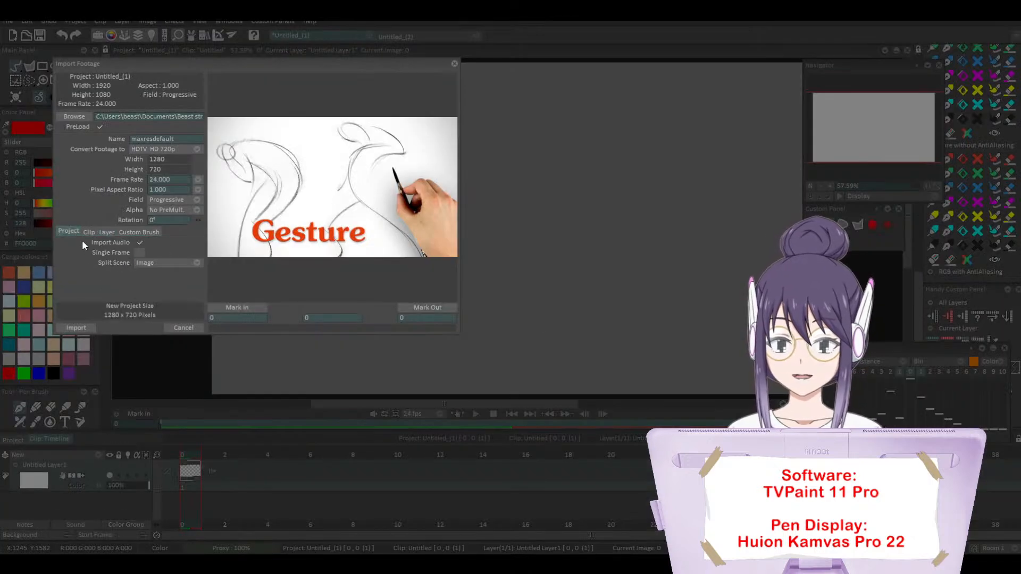
click(77, 327)
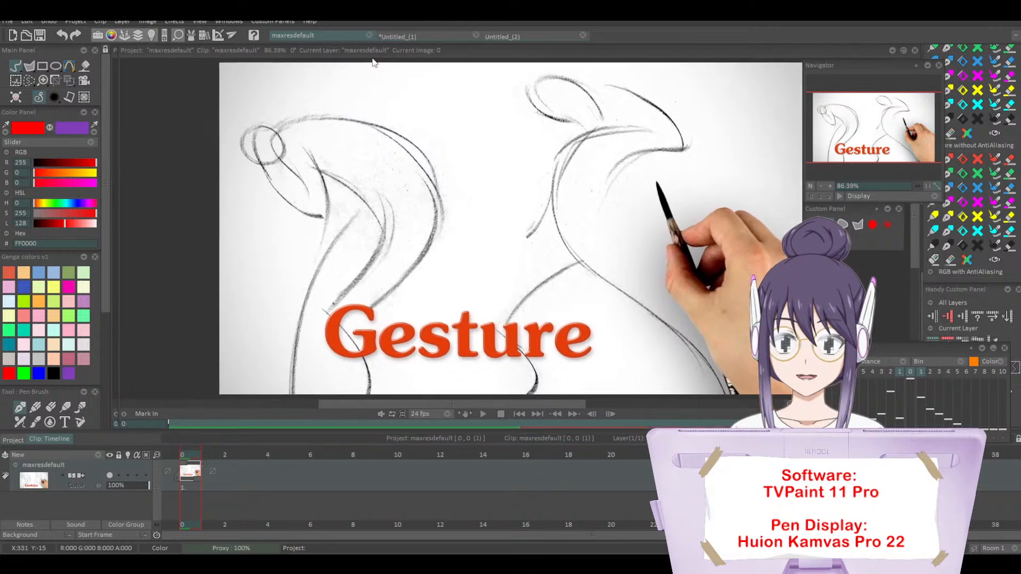
Step: Reposition the Navigator and Custom Panel so they sit stacked just outside the right edge of the image
drag(898, 68, 940, 75)
drag(845, 210, 858, 224)
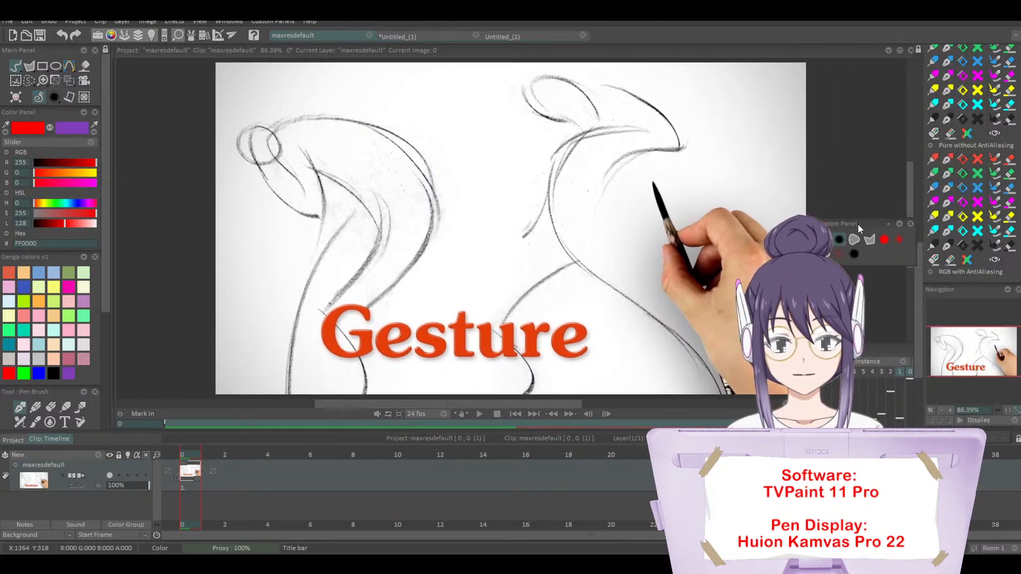
drag(940, 290, 835, 76)
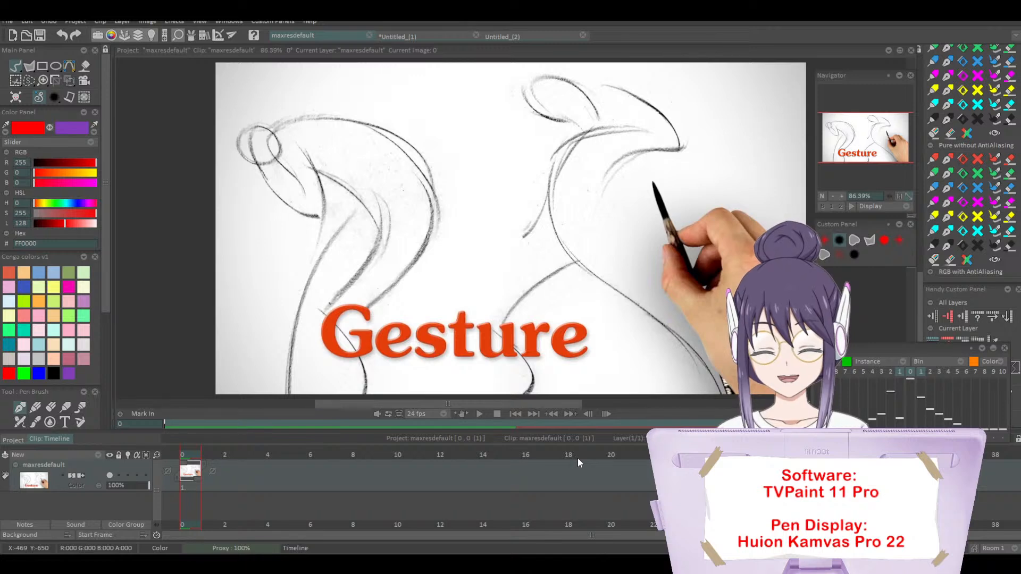
Step: Try to trace the right figure's back and leg curve in red, and undo the stroke
drag(654, 159, 651, 162)
key(BackSpace)
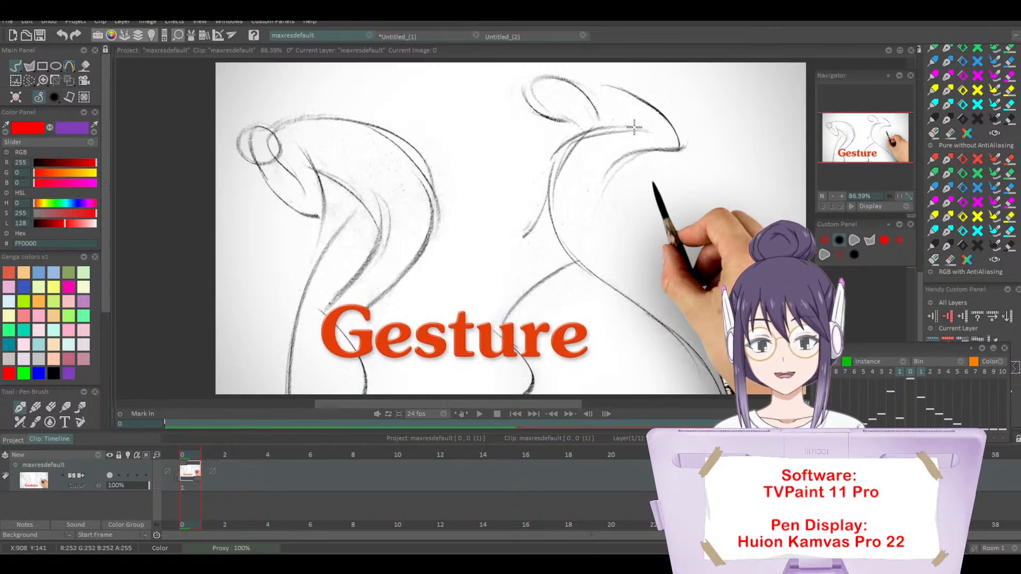
mouse_move(622, 124)
mouse_down()
mouse_move(545, 183)
mouse_move(551, 224)
mouse_move(663, 317)
mouse_move(718, 389)
mouse_up()
key(ctrl+z)
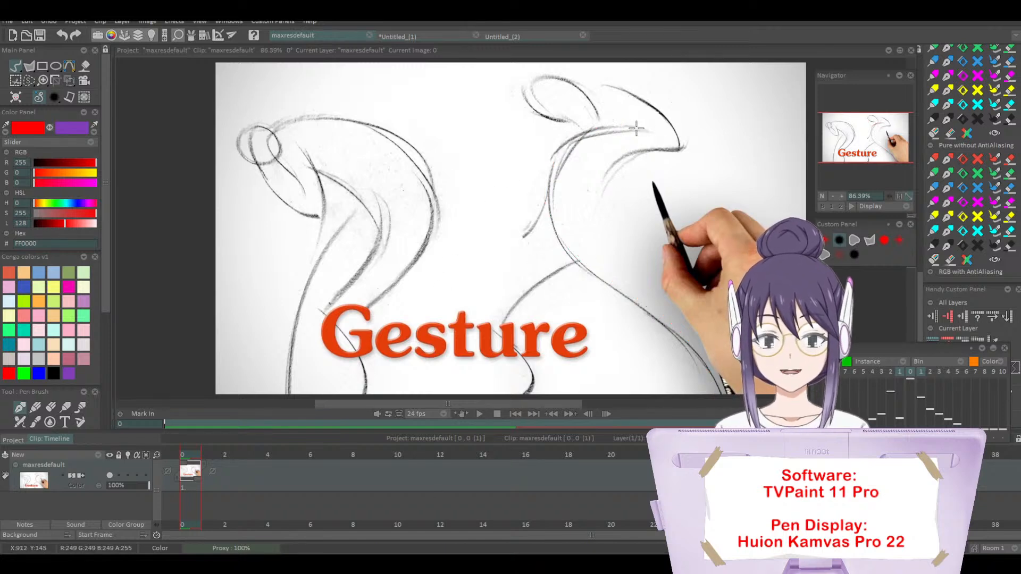
Step: Trace the right figure's flowing S-curve and the left figure's rounded back in red, then undo both strokes
mouse_move(632, 127)
mouse_down()
mouse_move(545, 194)
mouse_move(590, 264)
mouse_move(677, 327)
mouse_move(720, 393)
mouse_up()
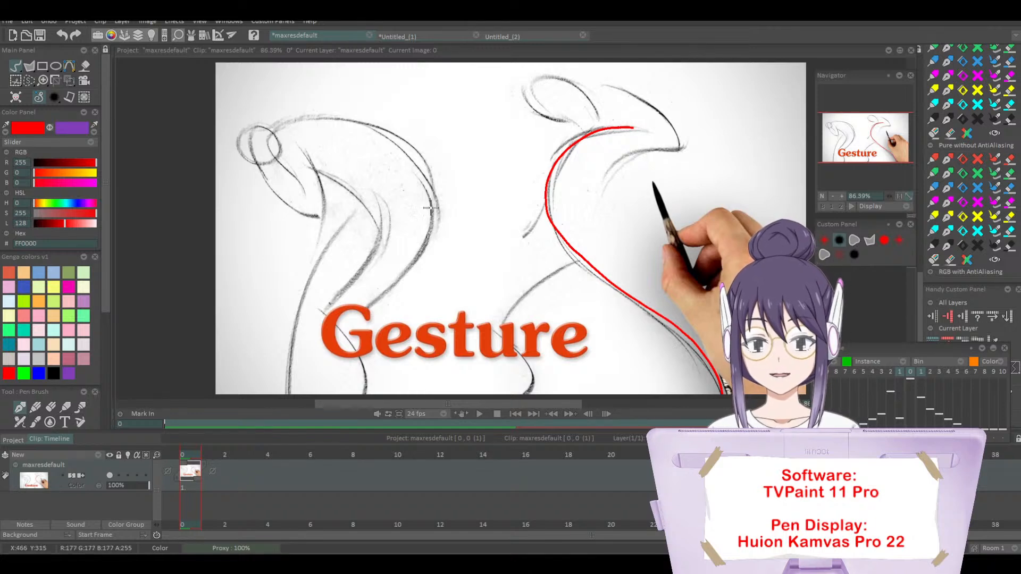
mouse_move(311, 116)
mouse_down()
mouse_move(343, 119)
mouse_move(433, 184)
mouse_move(341, 314)
mouse_up()
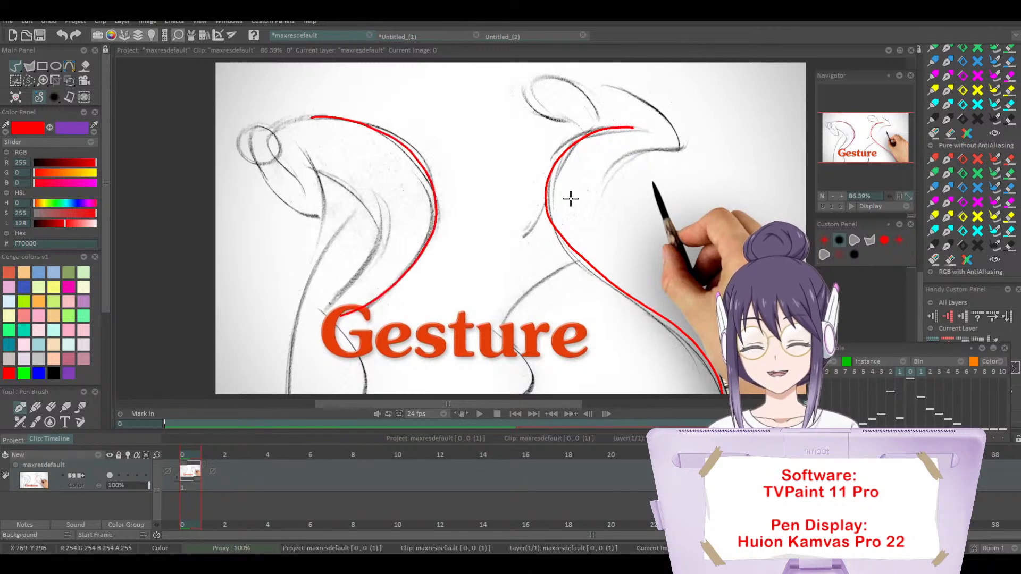
key(ctrl+z)
key(ctrl+z)
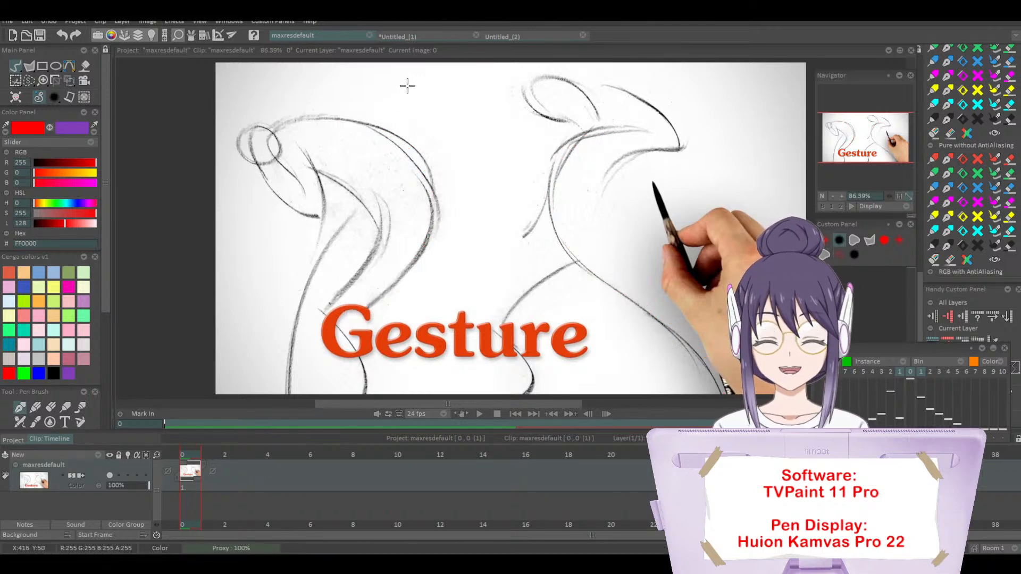
Step: Write "SCO" in red between the two figures at the top of the image, then undo the letters
drag(414, 80, 371, 114)
drag(445, 80, 440, 111)
drag(475, 80, 458, 85)
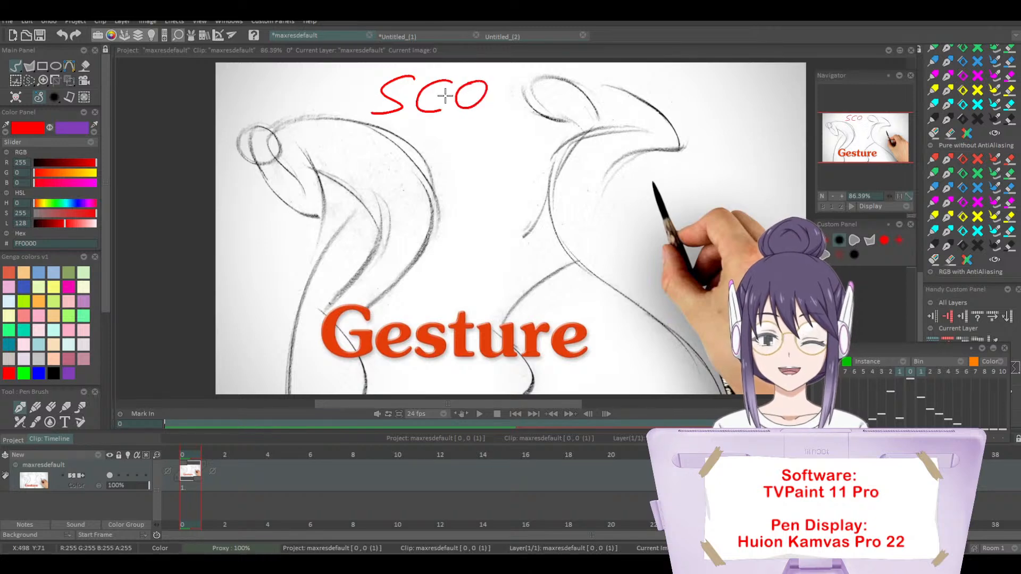
key(ctrl+z)
key(ctrl+z)
key(ctrl+z)
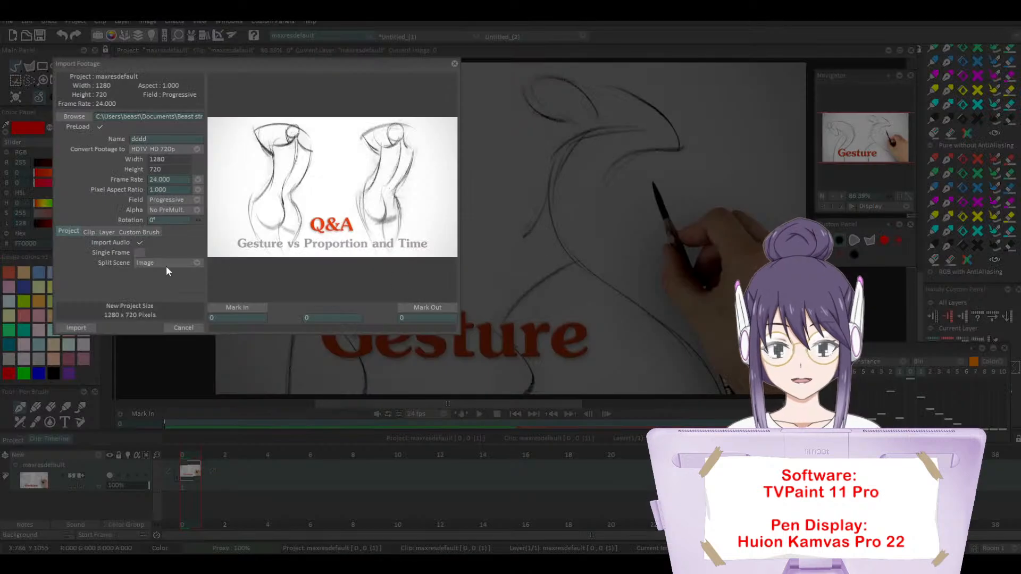
Step: Import the dddd reference image as a layer in the current project
click(105, 231)
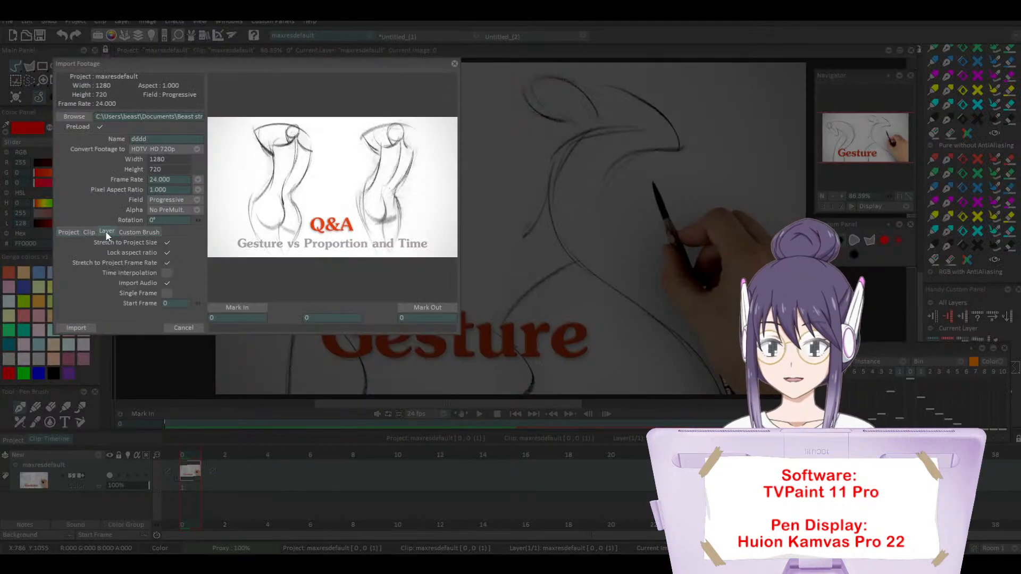
click(76, 328)
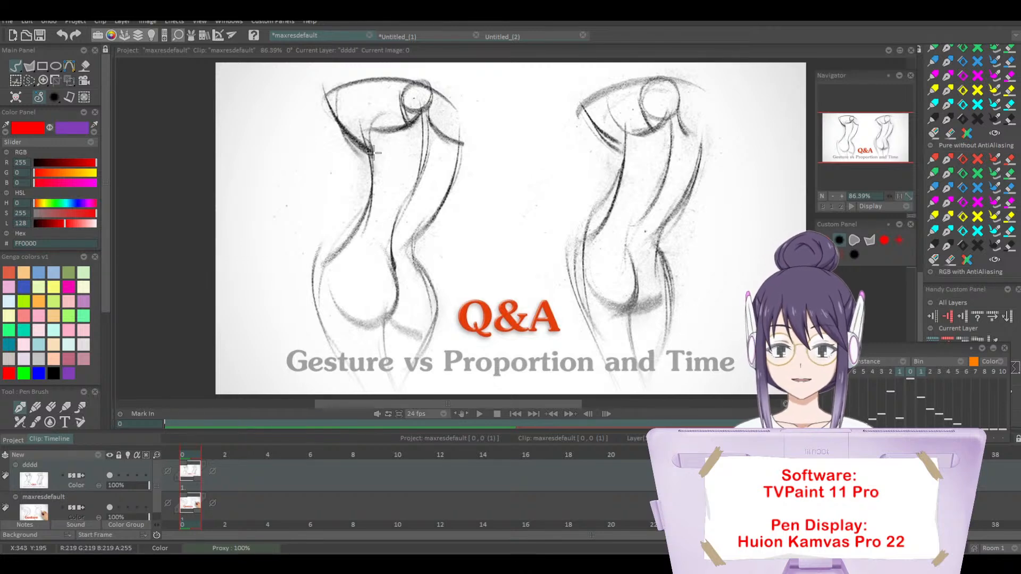
Step: Trace the left figure's torso sides, spine, head, shoulders and hip in red on the dddd layer, then undo the tracing
mouse_move(370, 132)
mouse_down()
mouse_move(356, 236)
mouse_move(372, 159)
mouse_move(318, 265)
mouse_up()
key(ctrl+z)
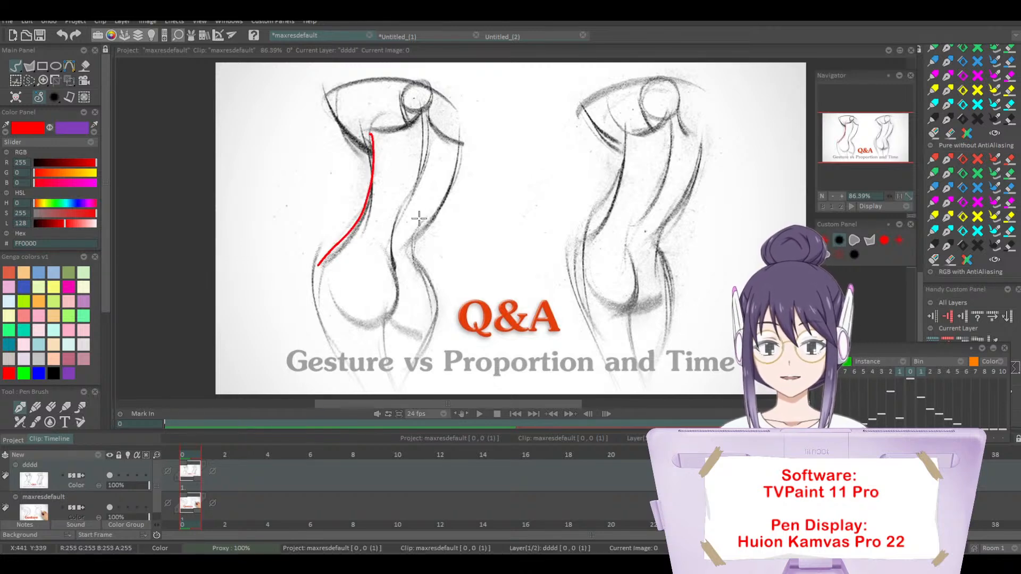
mouse_move(423, 116)
mouse_down()
mouse_move(426, 146)
mouse_move(394, 222)
mouse_move(398, 279)
mouse_move(387, 324)
mouse_up()
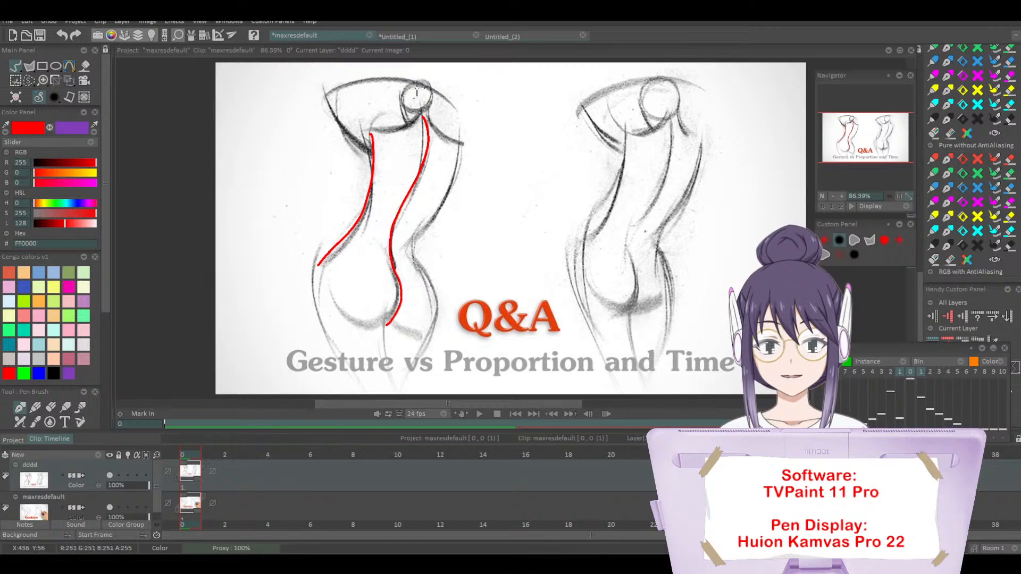
drag(417, 88, 419, 111)
mouse_move(370, 131)
mouse_down()
mouse_move(425, 109)
mouse_move(452, 142)
mouse_move(432, 208)
mouse_move(397, 245)
mouse_move(431, 336)
mouse_move(404, 380)
mouse_up()
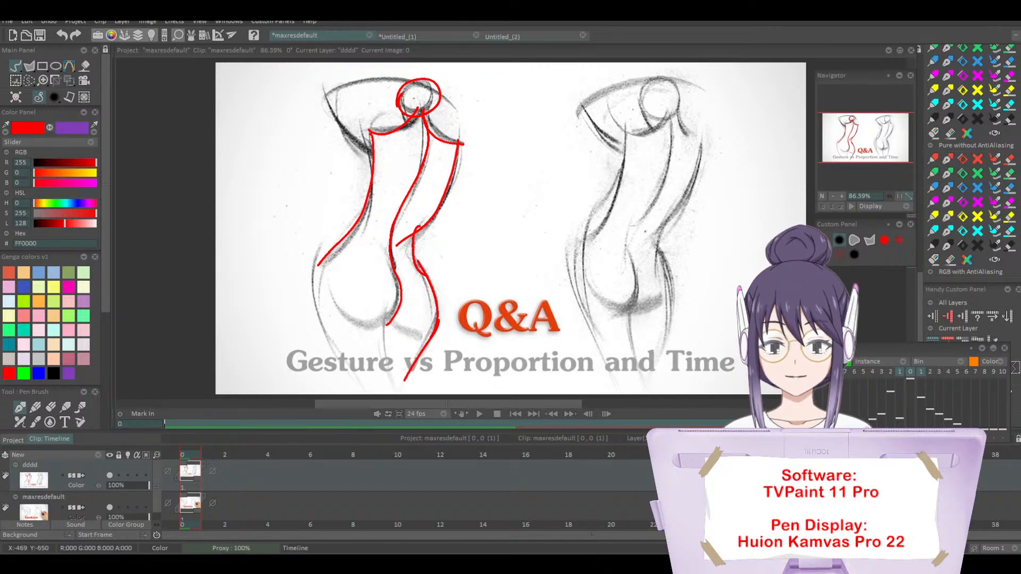
key(ctrl+z)
key(ctrl+z)
key(ctrl+z)
key(ctrl+z)
key(ctrl+z)
key(ctrl+z)
key(ctrl+z)
key(ctrl+z)
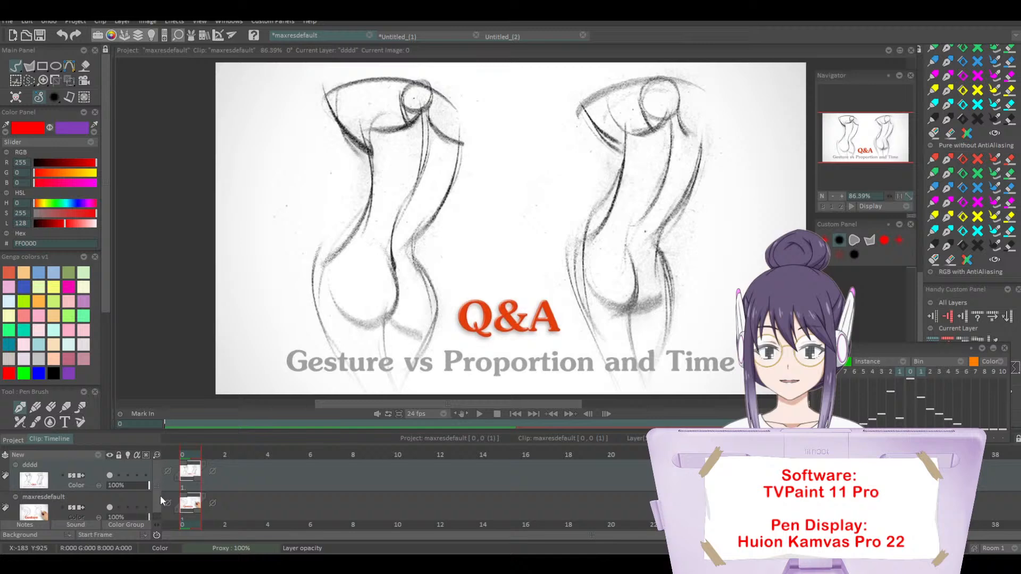
Step: Hide the maxresdefault layer, fade the dddd layer to 29% opacity and add a new animation layer above it
click(110, 506)
click(98, 455)
click(120, 458)
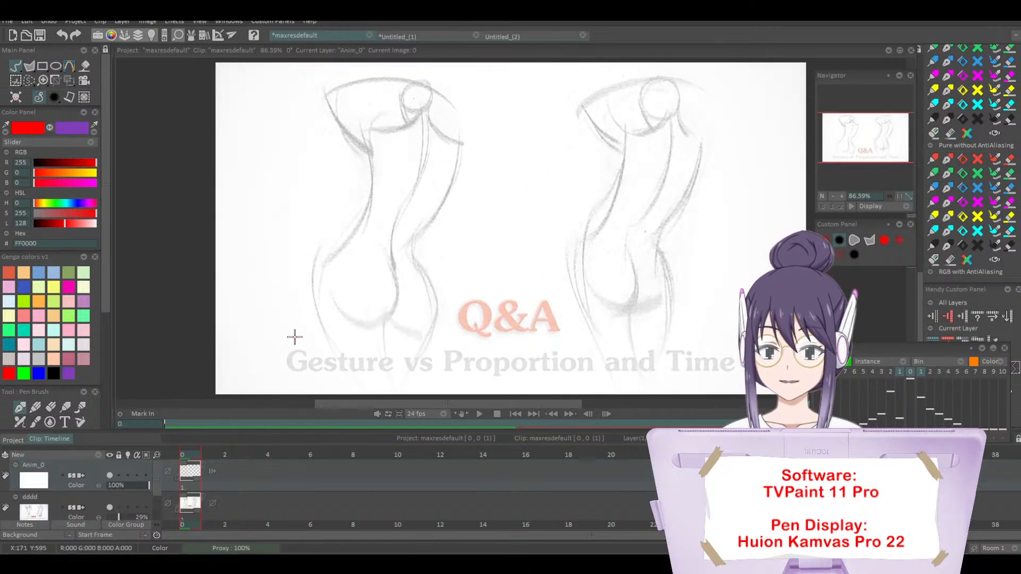
Step: Sketch the left figure's head, raised arms, torso, centre line and hips in red over the faded reference
mouse_move(412, 84)
mouse_down()
mouse_move(404, 105)
mouse_move(413, 122)
mouse_move(383, 138)
mouse_move(435, 127)
mouse_move(443, 154)
mouse_move(422, 172)
mouse_move(394, 237)
mouse_move(397, 201)
mouse_move(375, 168)
mouse_move(407, 223)
mouse_move(452, 140)
mouse_move(413, 228)
mouse_move(348, 230)
mouse_move(318, 283)
mouse_move(356, 366)
mouse_move(394, 240)
mouse_move(422, 344)
mouse_move(409, 223)
mouse_up()
drag(387, 89, 419, 97)
mouse_move(418, 96)
mouse_down()
mouse_move(360, 95)
mouse_move(355, 140)
mouse_up()
drag(375, 161, 464, 157)
mouse_move(460, 161)
mouse_down()
mouse_move(464, 126)
mouse_move(426, 89)
mouse_up()
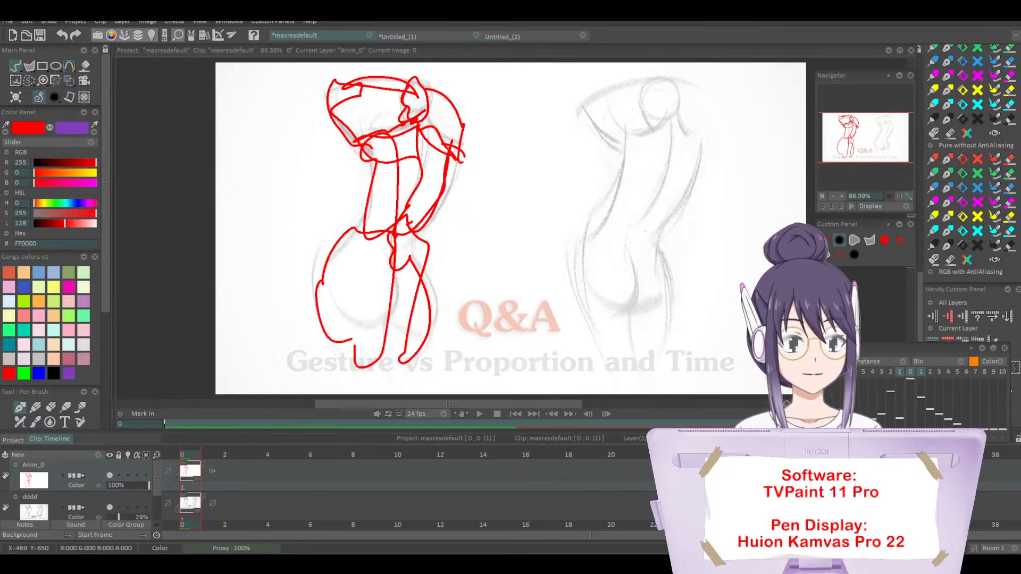
Step: Clear the red sketch from the current image and import the Kimon-Nicolaides-Gesture-drawing-1024x641 image as a new project
click(16, 99)
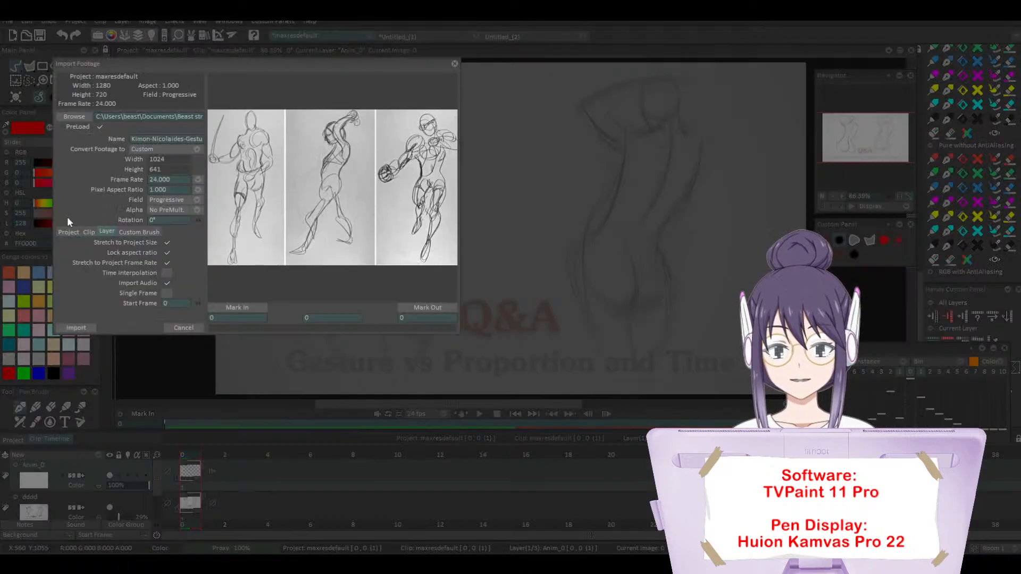
click(76, 328)
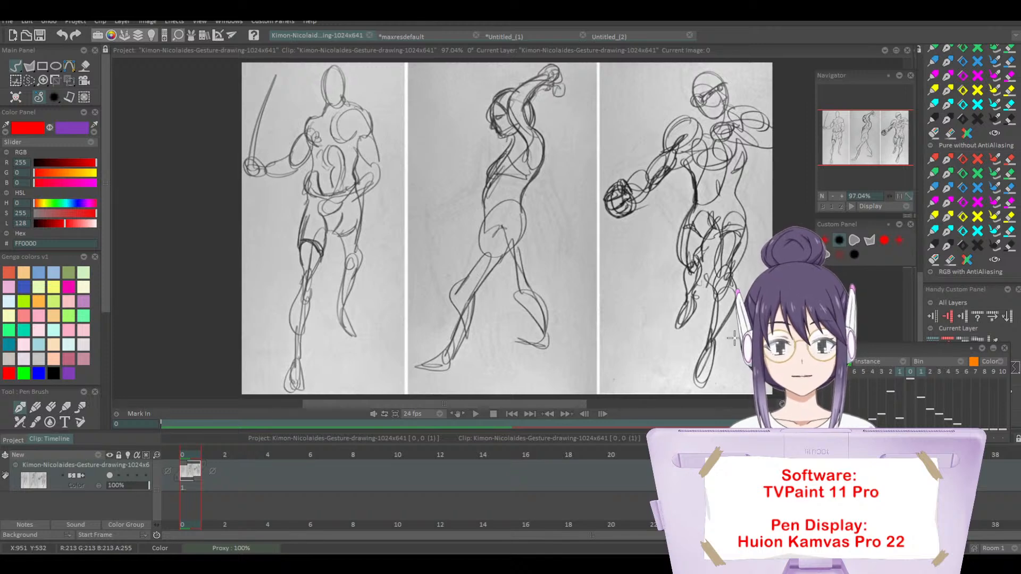
Step: Trace the left figure of the three gesture drawings in red, and import the Nicolaides The Natural Way to Draw cover as a new project
mouse_move(334, 64)
mouse_down()
mouse_move(318, 142)
mouse_move(353, 100)
mouse_move(374, 177)
mouse_move(313, 132)
mouse_move(292, 163)
mouse_move(255, 167)
mouse_move(269, 79)
mouse_move(244, 166)
mouse_move(252, 128)
mouse_move(292, 155)
mouse_move(310, 143)
mouse_move(359, 162)
mouse_move(309, 180)
mouse_move(291, 386)
mouse_move(325, 218)
mouse_move(347, 212)
mouse_move(329, 221)
mouse_move(355, 253)
mouse_move(351, 219)
mouse_move(343, 323)
mouse_move(327, 171)
mouse_up()
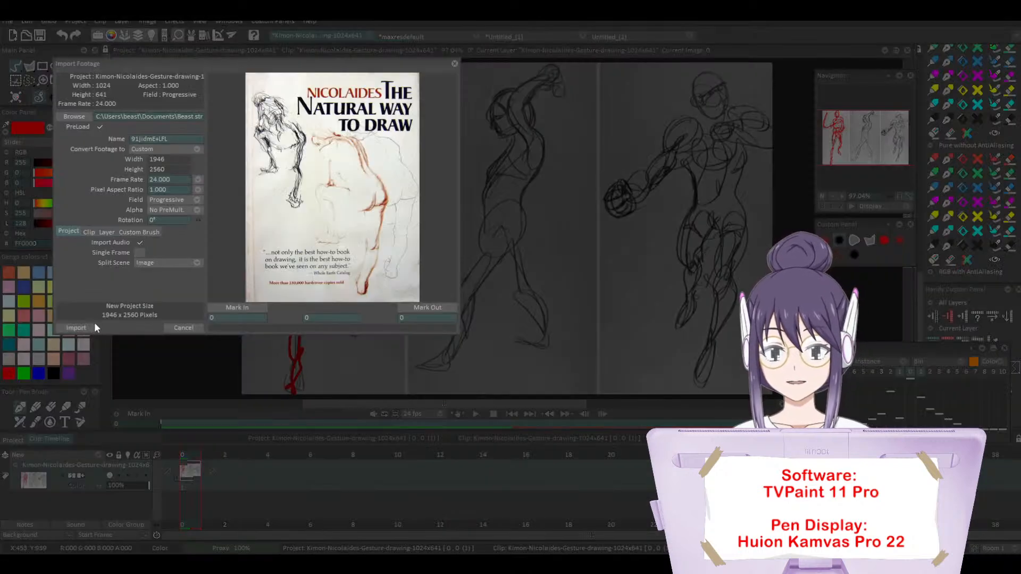
click(80, 327)
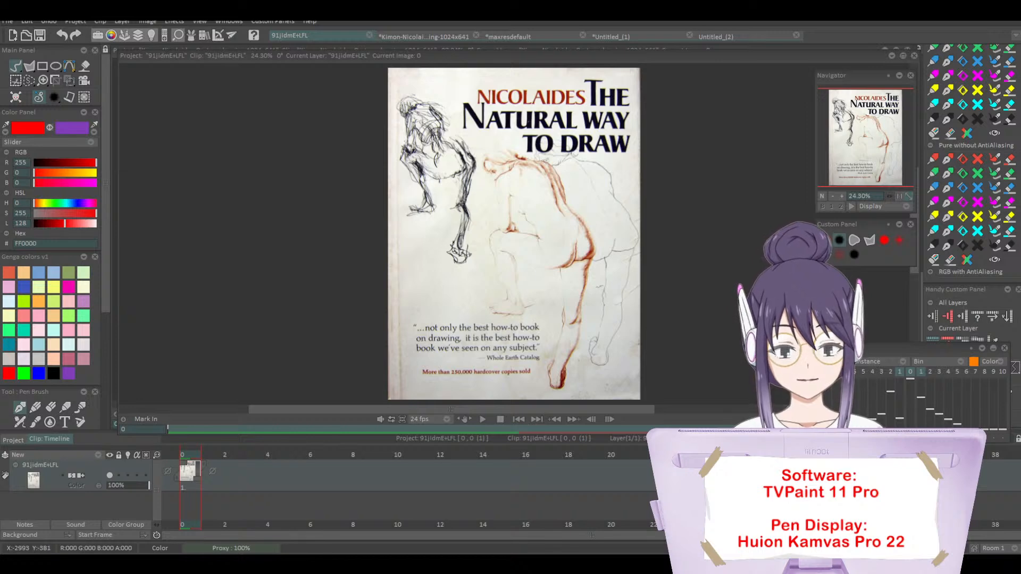
Step: Create a new blank HDTV HD 1080p project of 1920 x 1080 at 24 frames per second
click(8, 21)
click(18, 30)
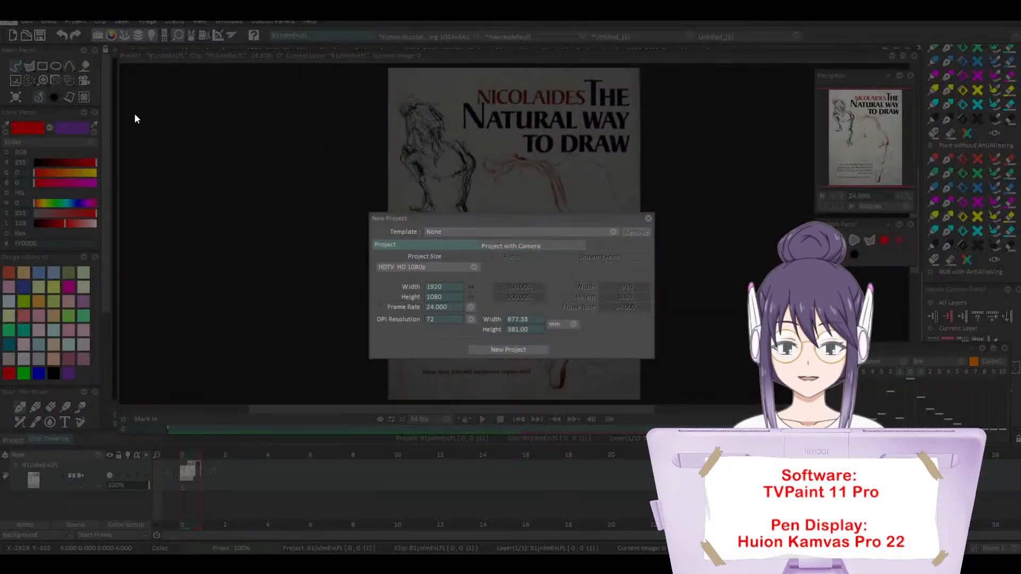
click(486, 349)
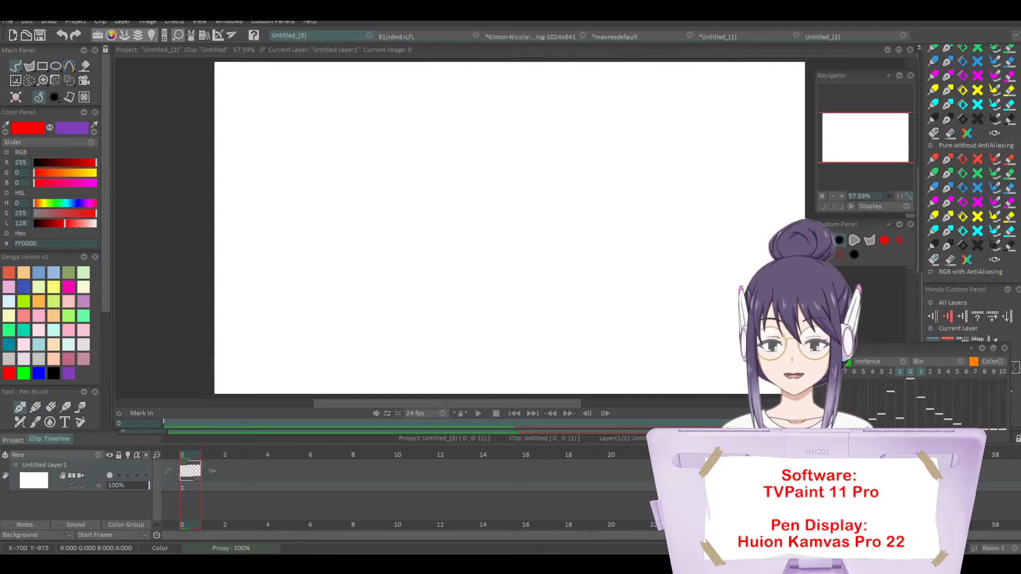
Step: Draw two facing red half-ovals side by side near the canvas's upper left as the two brain hemispheres, redoing the right-hand curve
click(842, 198)
drag(869, 142, 850, 124)
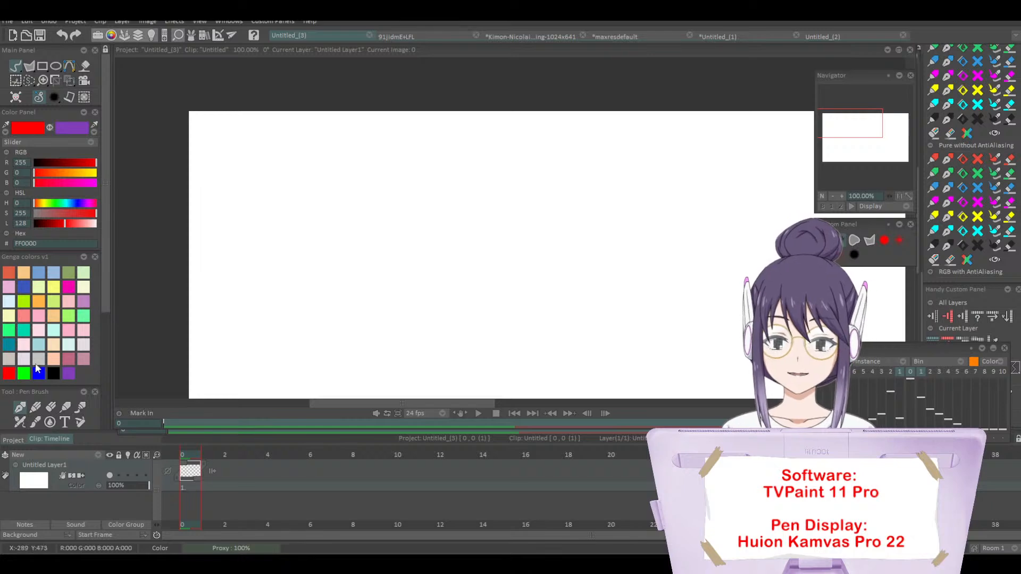
click(856, 134)
drag(856, 134, 853, 128)
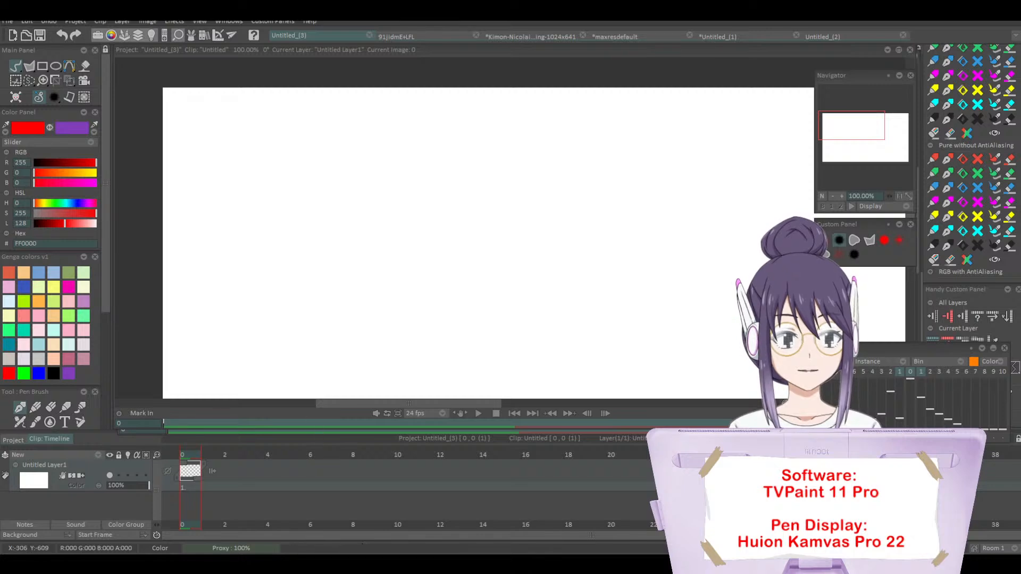
drag(387, 159, 385, 248)
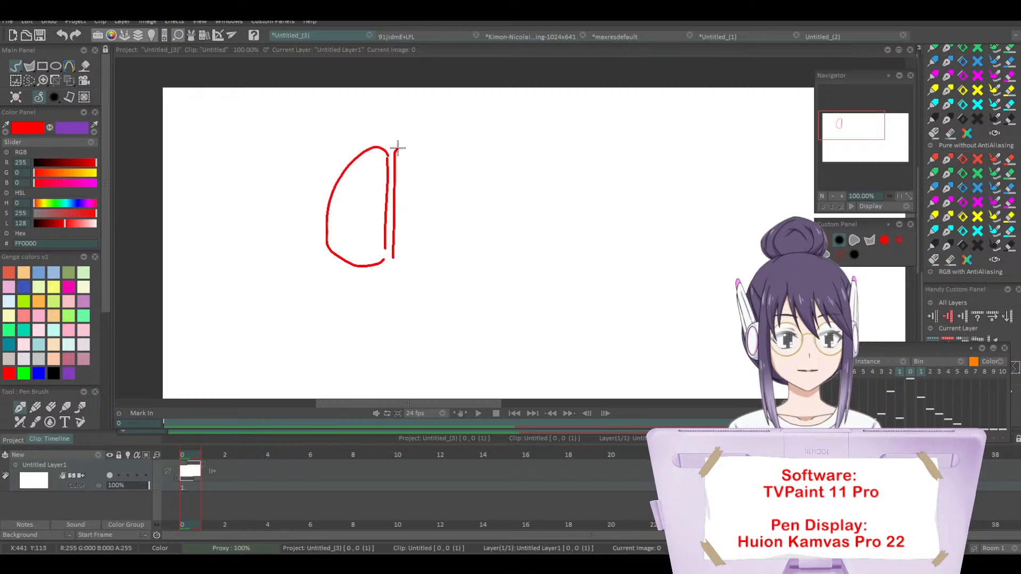
mouse_move(397, 147)
mouse_down()
mouse_move(444, 180)
mouse_move(447, 219)
mouse_move(427, 257)
mouse_up()
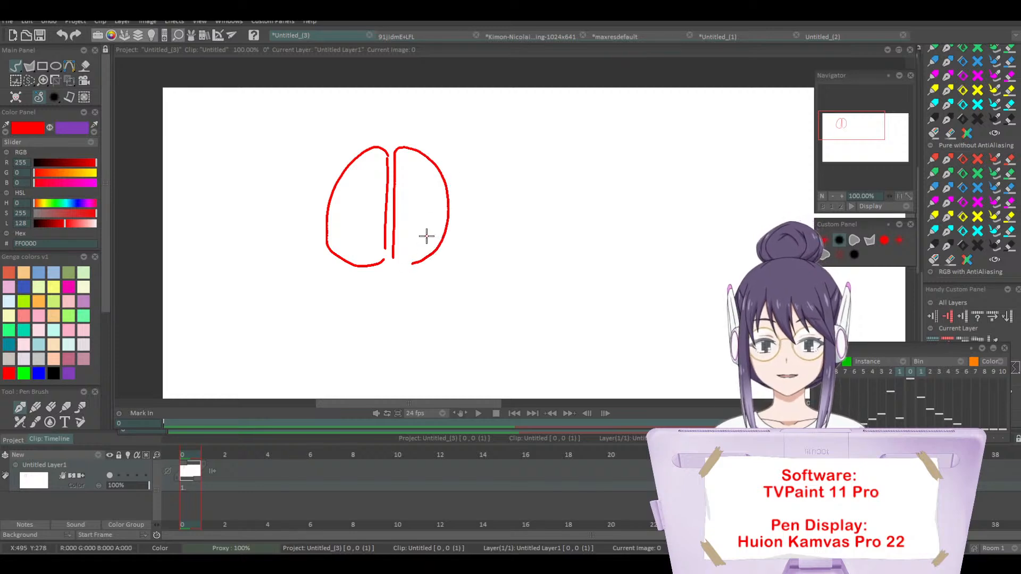
key(ctrl+z)
drag(395, 152, 416, 156)
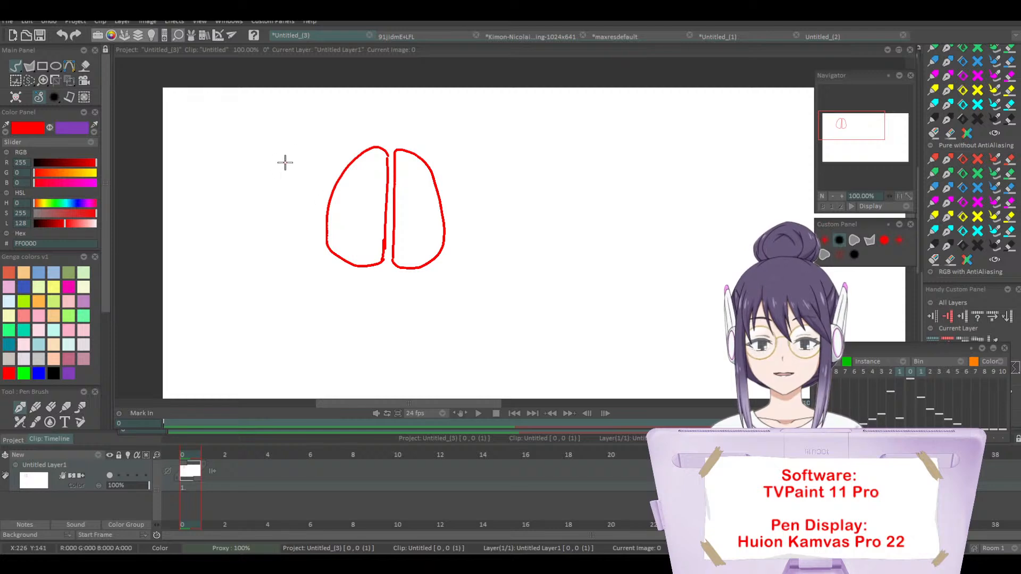
mouse_move(263, 159)
mouse_down()
mouse_move(263, 181)
mouse_move(282, 182)
mouse_up()
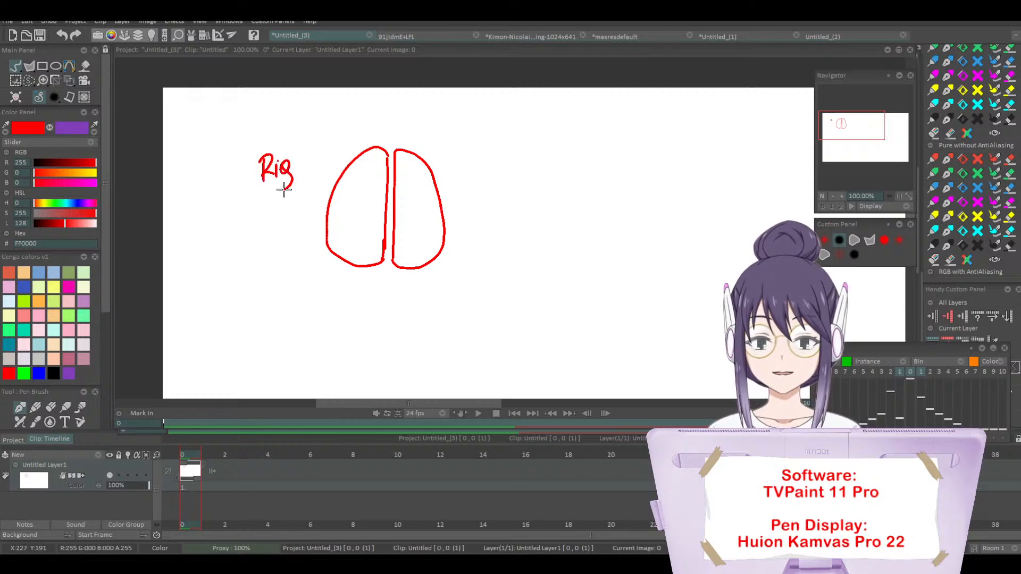
drag(294, 147, 297, 170)
mouse_move(466, 141)
mouse_down()
mouse_move(475, 174)
mouse_move(486, 171)
mouse_up()
drag(502, 136, 495, 175)
mouse_move(514, 136)
mouse_down()
mouse_move(509, 171)
mouse_move(524, 152)
mouse_up()
key(ctrl+z)
key(ctrl+z)
key(ctrl+z)
key(ctrl+z)
key(ctrl+z)
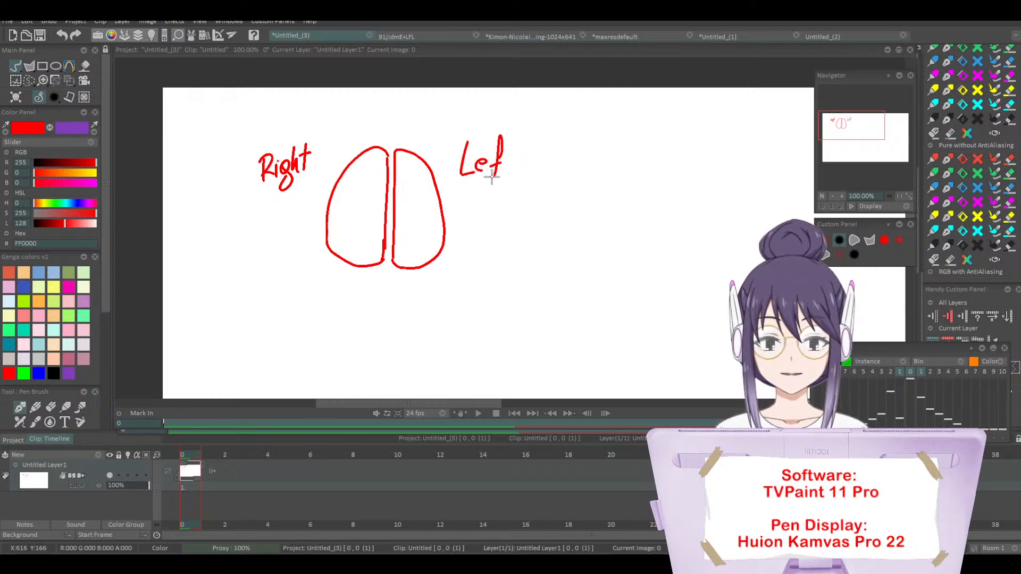
click(857, 241)
drag(331, 130, 323, 126)
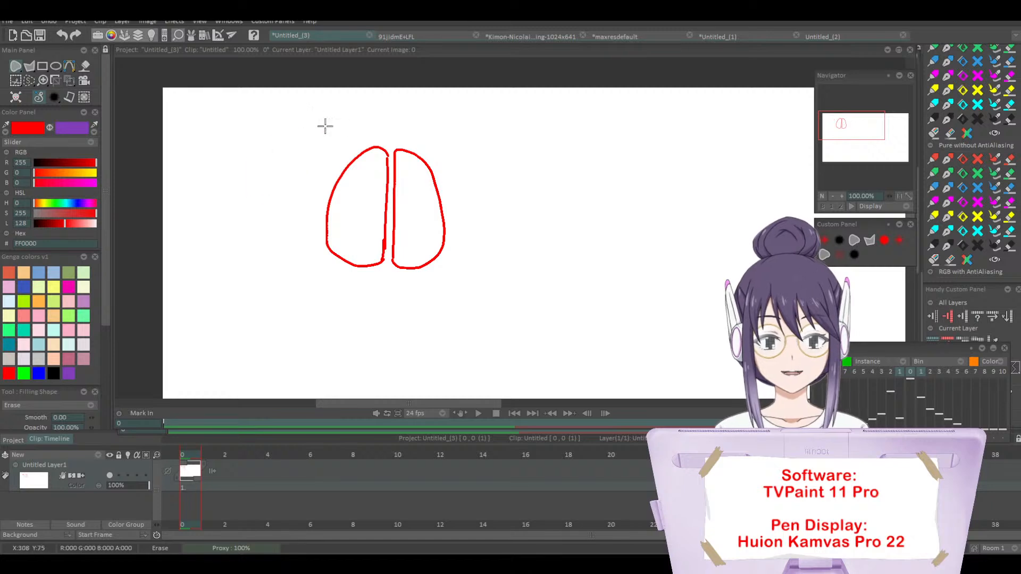
Step: Handwrite the red labels Right beside the right hemisphere and Left beside the left hemisphere
click(828, 241)
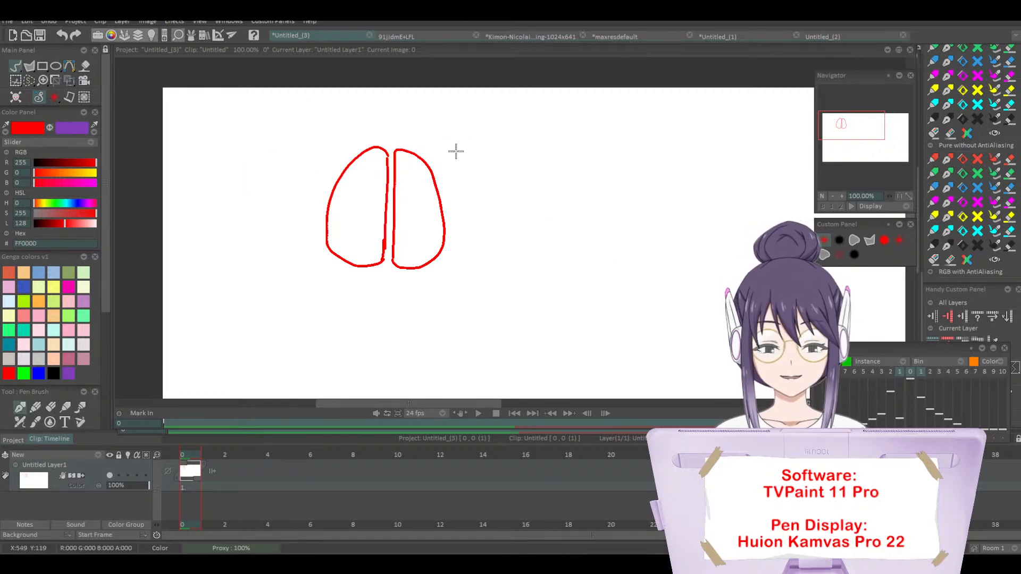
click(838, 241)
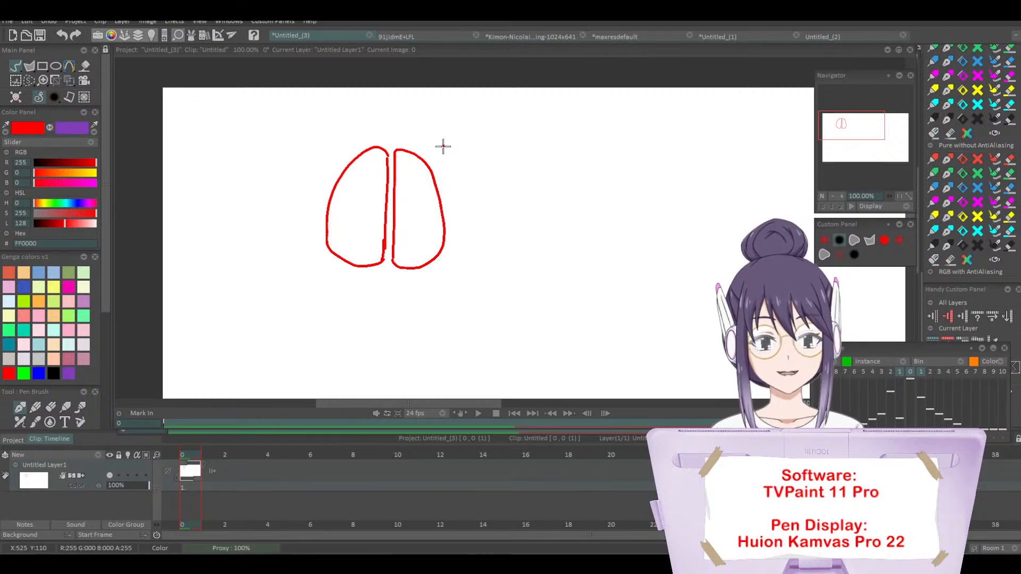
drag(444, 145, 444, 166)
drag(440, 144, 456, 161)
click(462, 147)
drag(460, 151, 463, 170)
mouse_move(478, 132)
mouse_down()
mouse_move(485, 158)
mouse_move(493, 156)
mouse_up()
drag(485, 142, 509, 138)
mouse_move(277, 133)
mouse_down()
mouse_move(289, 158)
mouse_move(312, 128)
mouse_move(303, 156)
mouse_up()
mouse_move(315, 125)
mouse_down()
mouse_move(308, 162)
mouse_move(318, 143)
mouse_up()
mouse_move(326, 126)
mouse_down()
mouse_move(323, 157)
mouse_move(335, 140)
mouse_up()
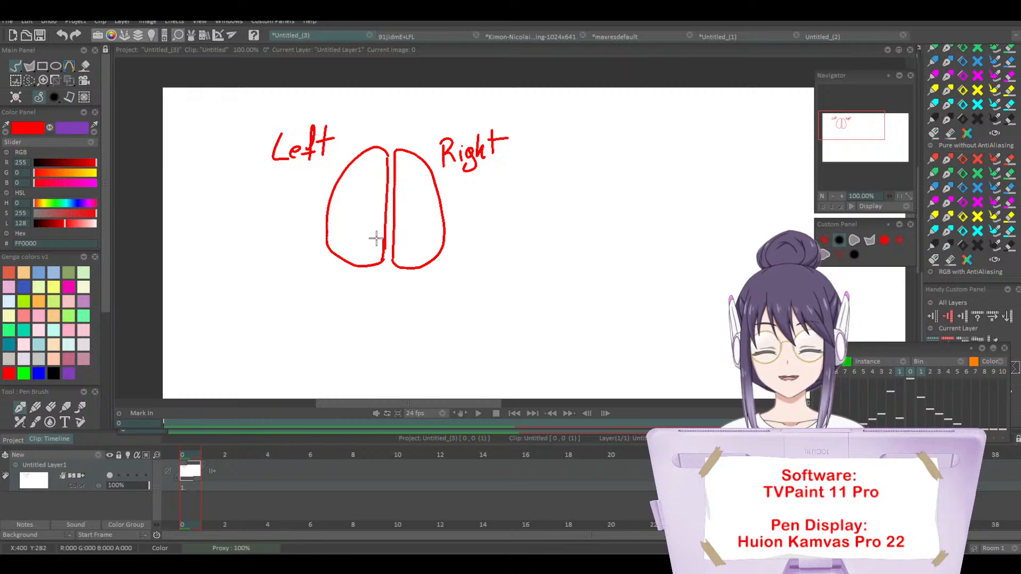
Step: Underline the Left label and handwrite the list Logic, Math and Lang beneath it in red
drag(246, 175, 347, 156)
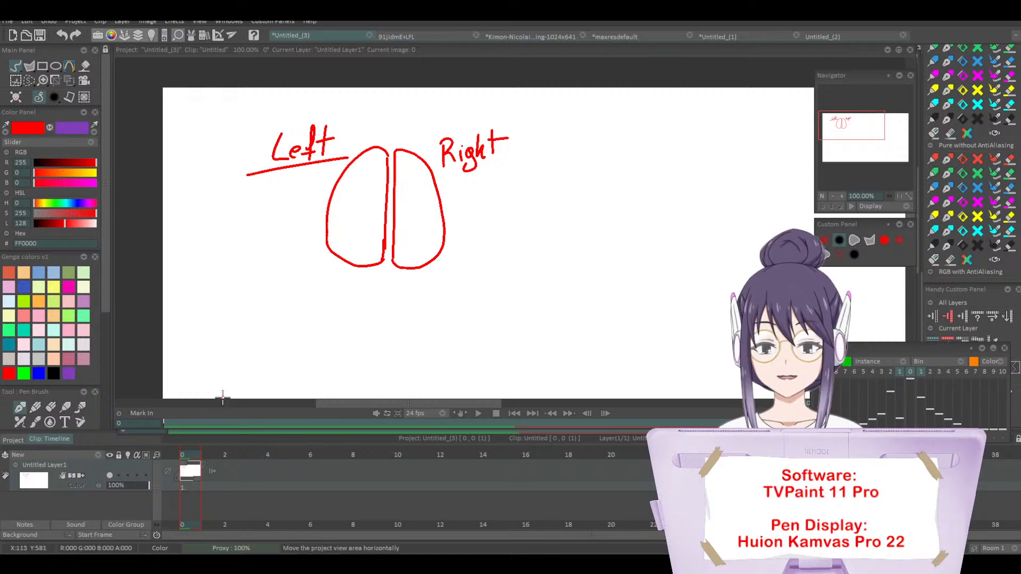
mouse_move(266, 177)
mouse_down()
mouse_move(277, 202)
mouse_move(292, 188)
mouse_move(292, 209)
mouse_move(325, 198)
mouse_up()
mouse_move(263, 242)
mouse_down()
mouse_move(279, 218)
mouse_move(283, 240)
mouse_up()
mouse_move(301, 228)
mouse_down()
mouse_move(307, 241)
mouse_move(314, 221)
mouse_up()
drag(314, 210, 323, 241)
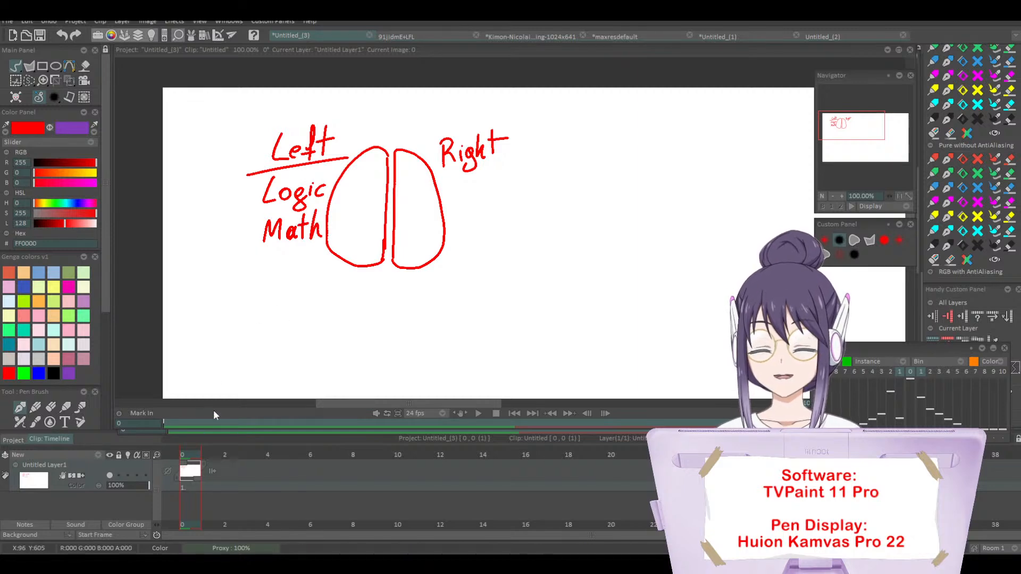
drag(258, 250, 270, 276)
drag(276, 265, 295, 273)
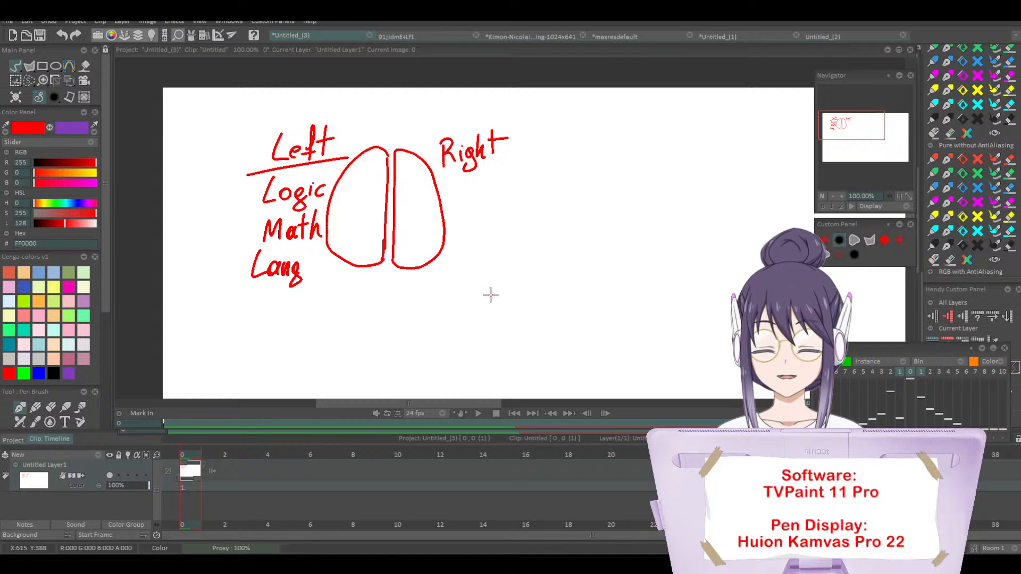
Step: Underline the Right label and handwrite Emotions and Visual inf beneath it in red
drag(438, 177, 522, 168)
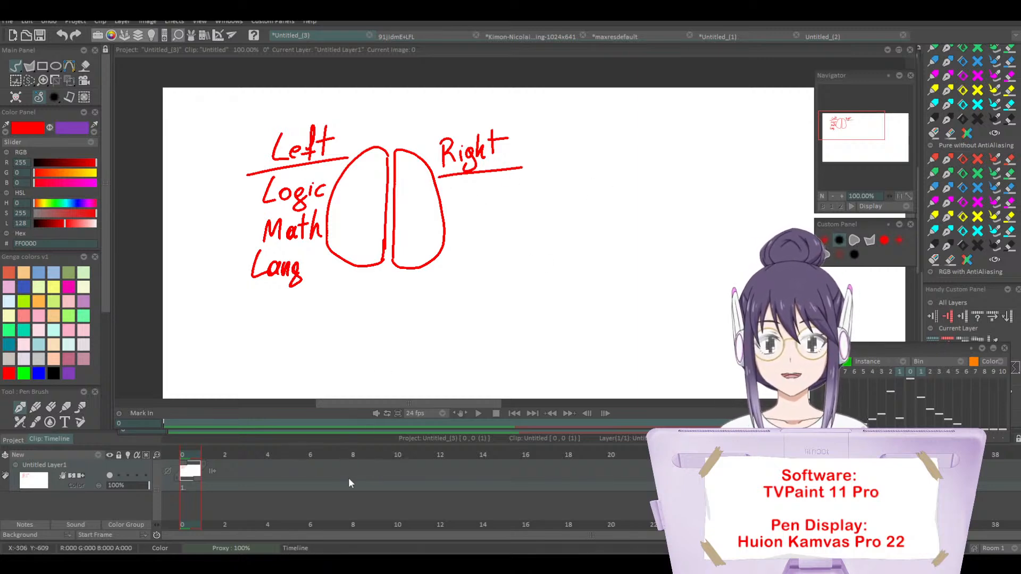
mouse_move(453, 183)
mouse_down()
mouse_move(448, 192)
mouse_move(466, 200)
mouse_move(518, 180)
mouse_move(527, 191)
mouse_up()
mouse_move(454, 215)
mouse_down()
mouse_move(487, 220)
mouse_move(481, 234)
mouse_move(524, 231)
mouse_up()
mouse_move(529, 208)
mouse_down()
mouse_move(528, 234)
mouse_move(553, 211)
mouse_move(559, 223)
mouse_move(575, 212)
mouse_move(577, 200)
mouse_move(575, 223)
mouse_up()
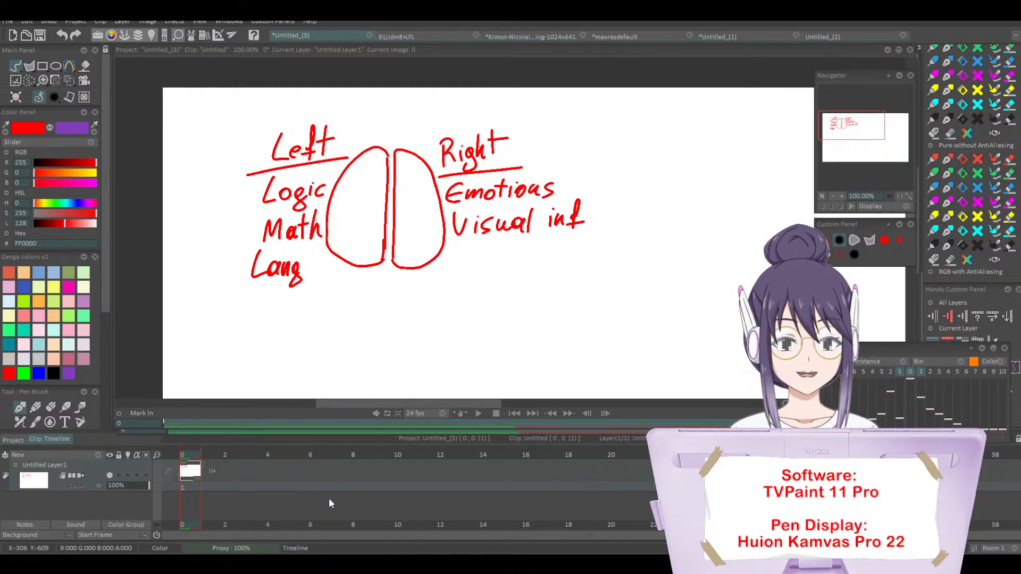
Step: Circle the Left column and the Right column in turn, undoing each circle
mouse_move(287, 99)
mouse_down()
mouse_move(255, 321)
mouse_move(309, 96)
mouse_up()
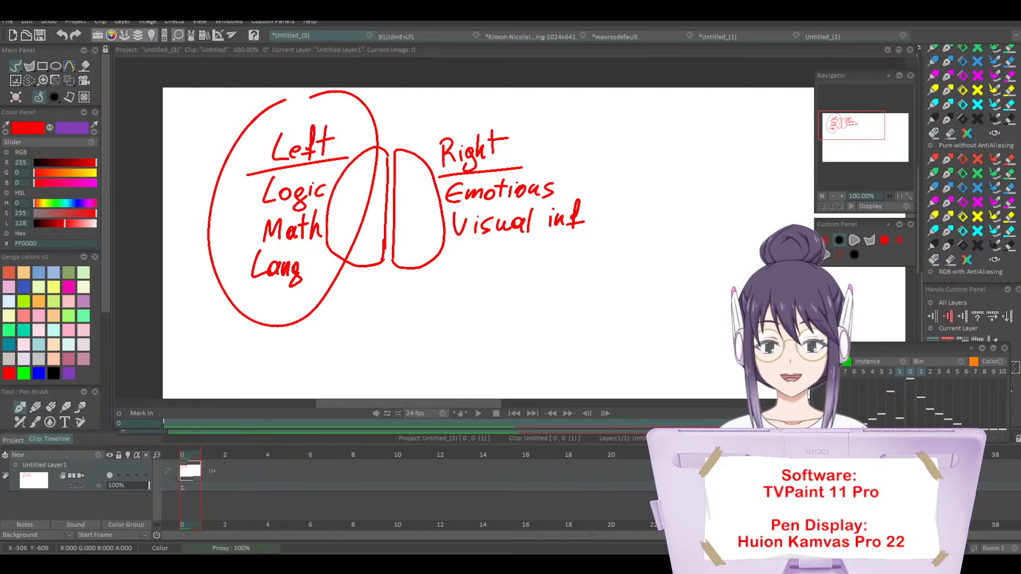
key(ctrl+z)
mouse_move(427, 111)
mouse_down()
mouse_move(625, 174)
mouse_move(464, 97)
mouse_up()
key(ctrl+z)
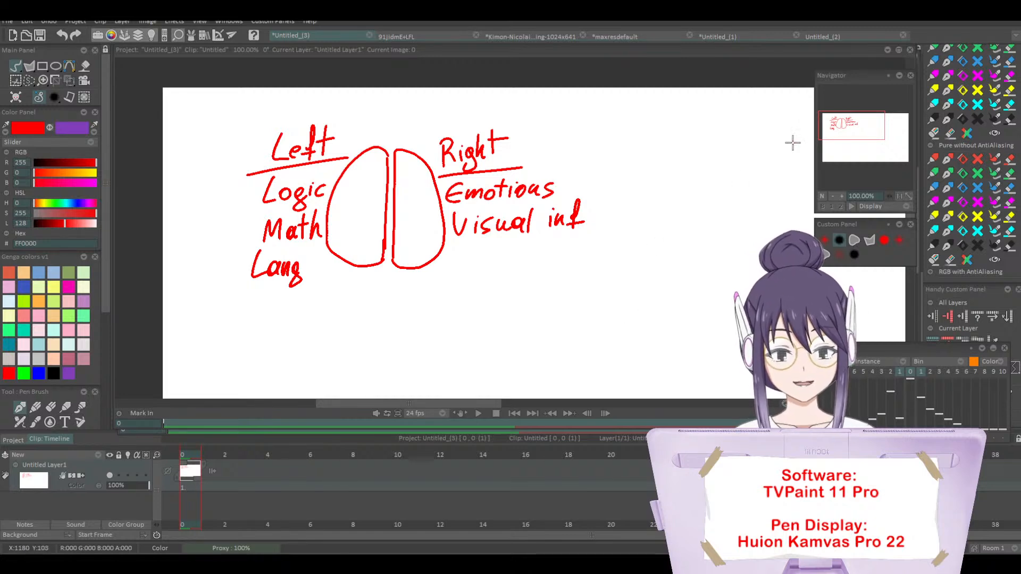
Step: Draw a red rectangle outline in the empty canvas area below the brain diagram
mouse_move(852, 76)
mouse_down()
mouse_move(834, 85)
mouse_move(837, 72)
mouse_up()
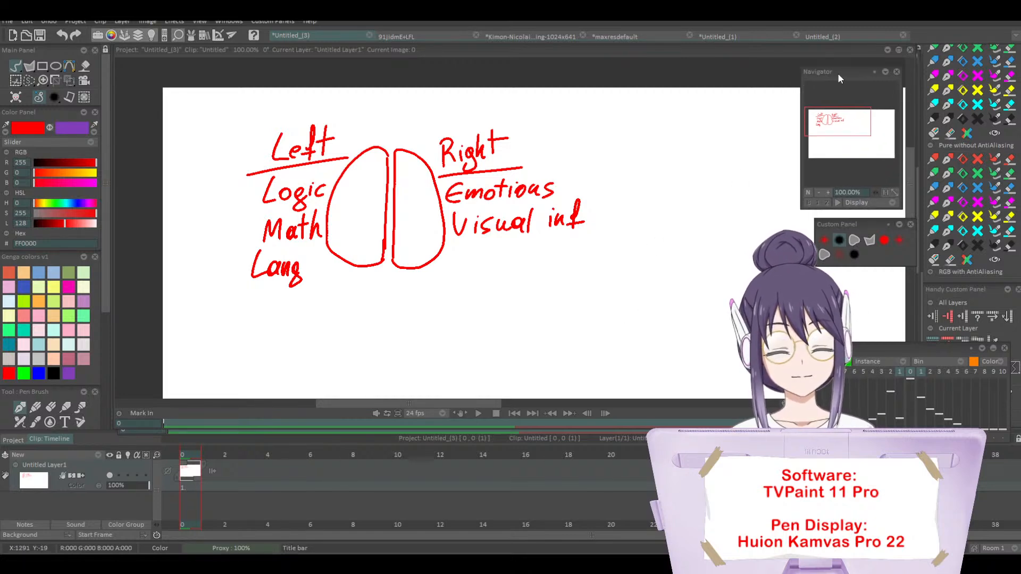
drag(908, 164, 904, 193)
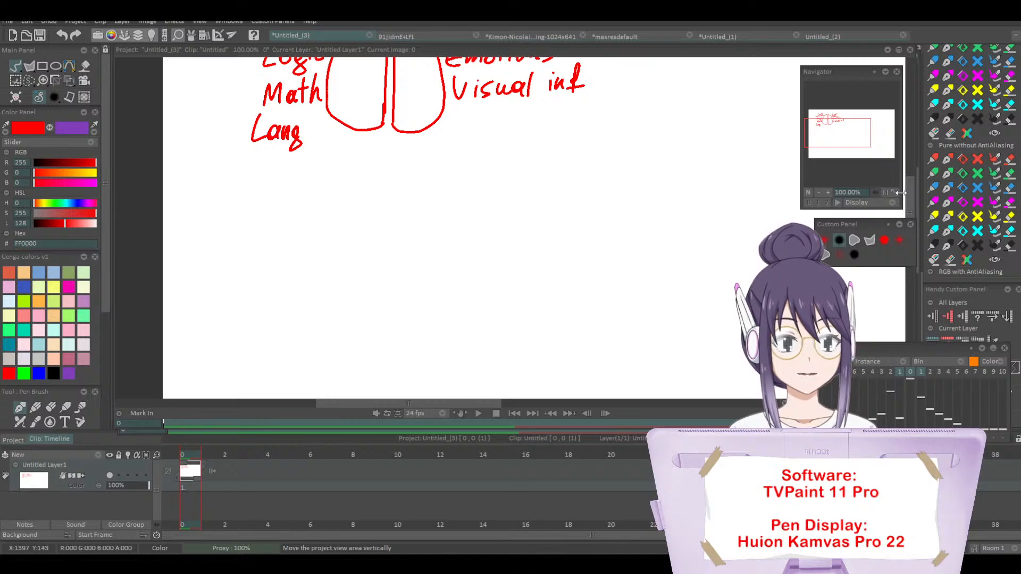
click(42, 65)
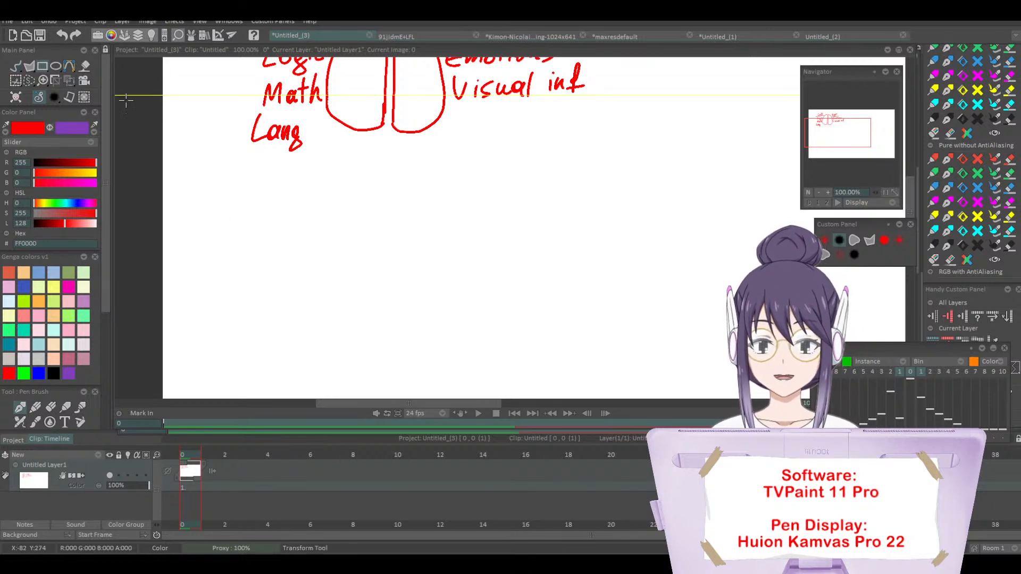
drag(388, 215, 571, 382)
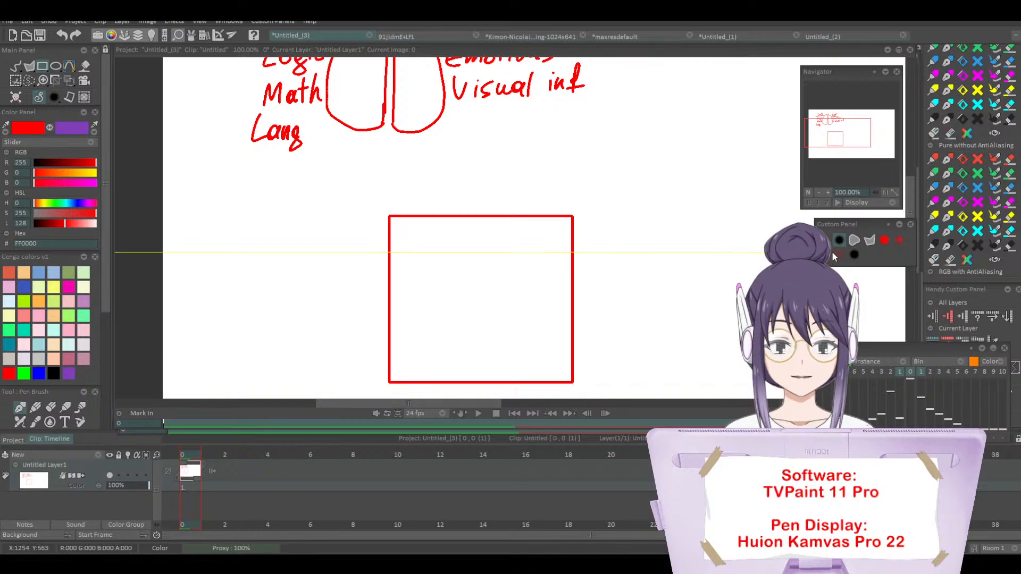
Step: Sketch a freehand eye with iris, pupil dot and three lashes in the middle of the rectangle
click(16, 66)
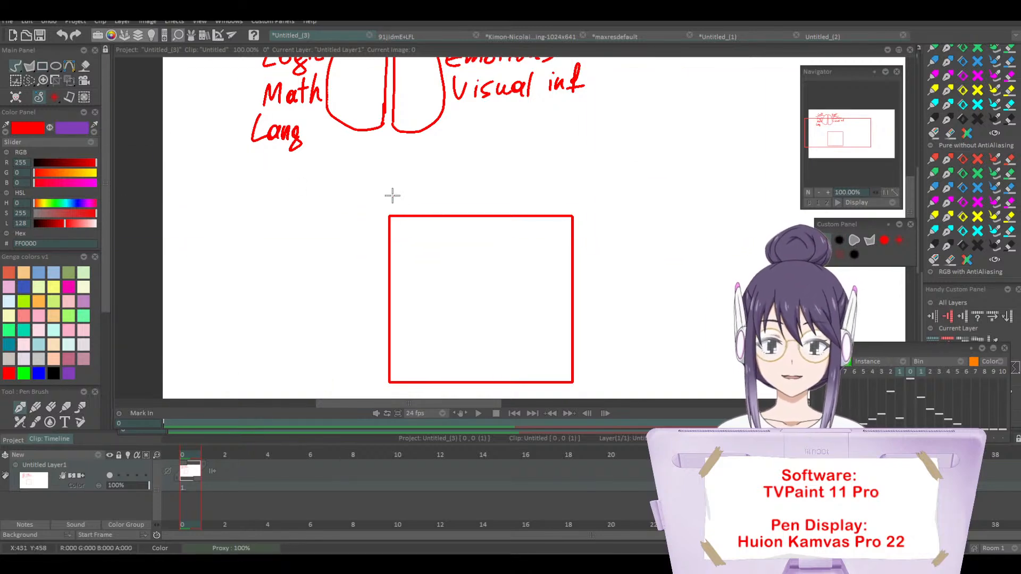
mouse_move(441, 301)
mouse_down()
mouse_move(502, 296)
mouse_move(447, 304)
mouse_move(487, 313)
mouse_move(508, 293)
mouse_move(472, 288)
mouse_up()
click(474, 296)
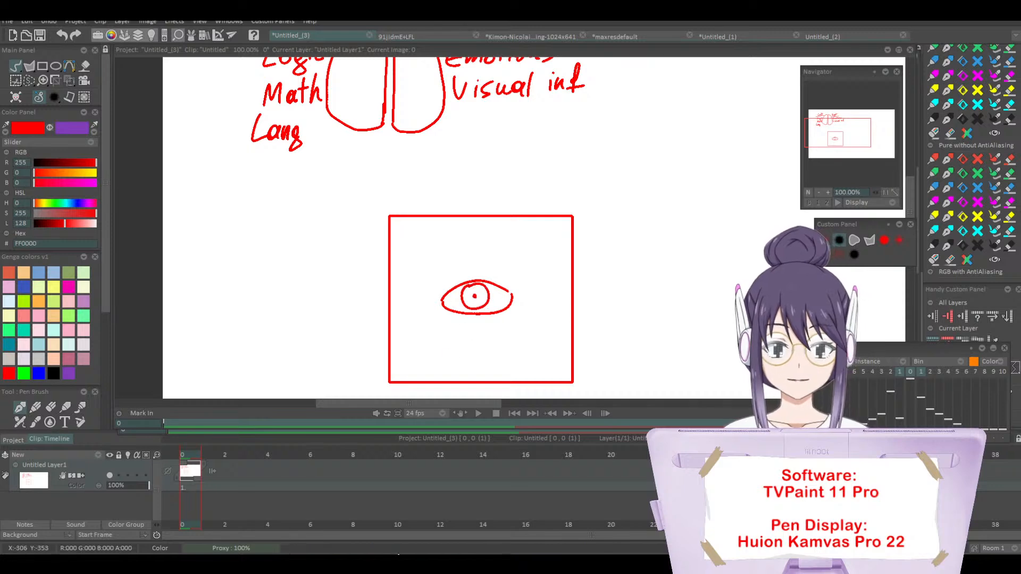
drag(472, 270, 498, 285)
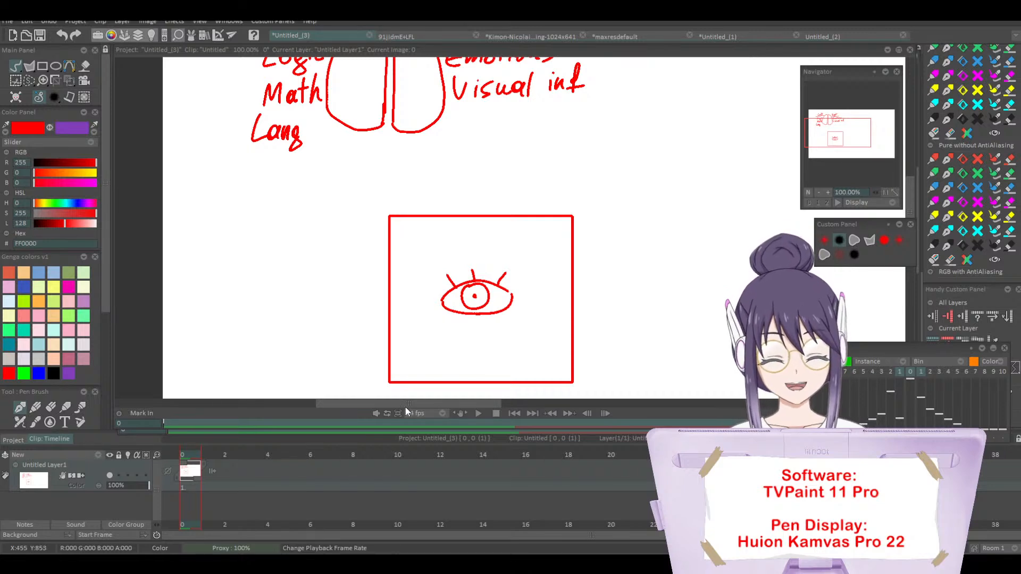
Step: Draw a second red rectangle of similar size to the right of the eye frame and sketch a stick figure inside it
drag(405, 406, 445, 410)
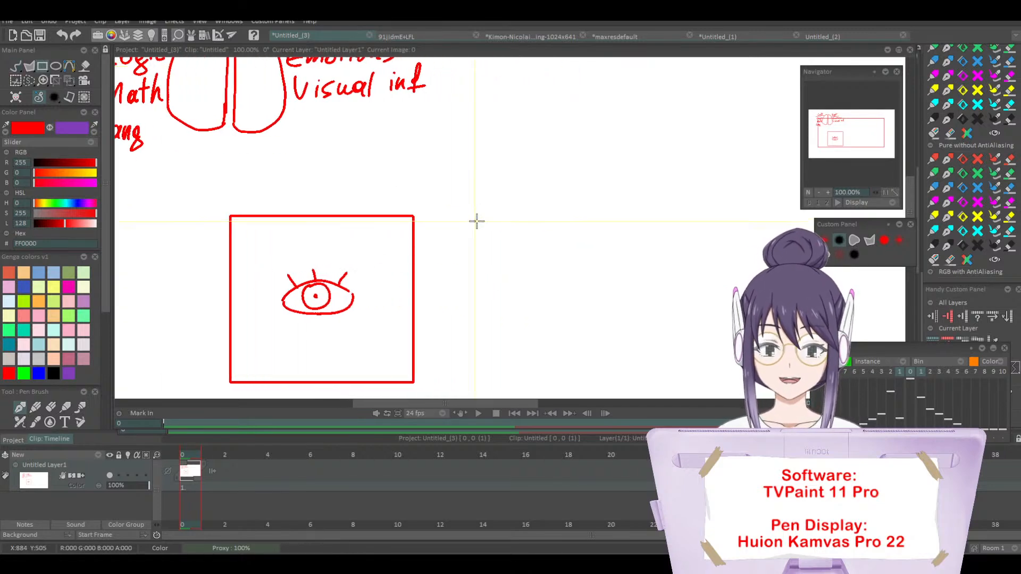
drag(464, 213, 651, 380)
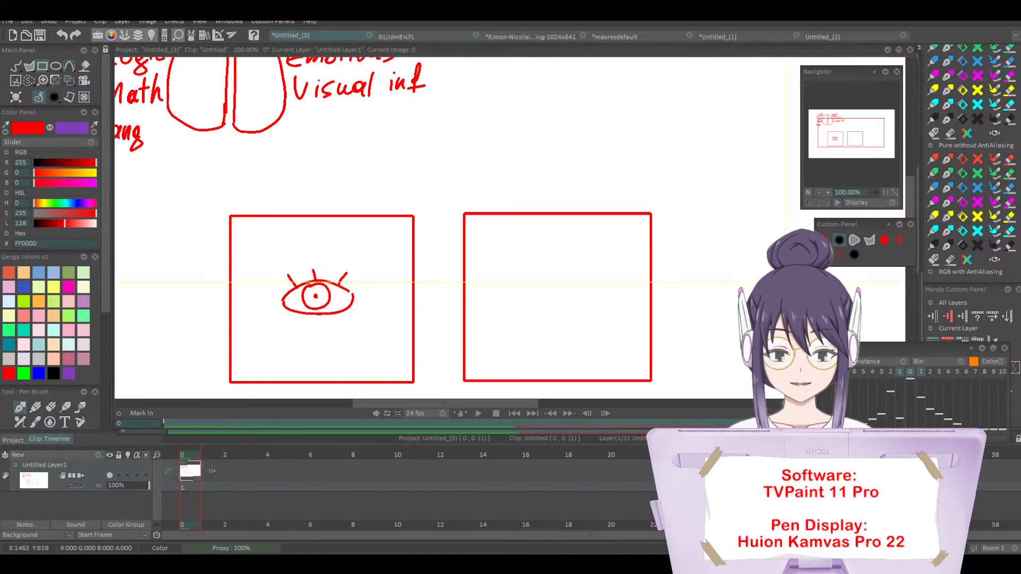
click(16, 65)
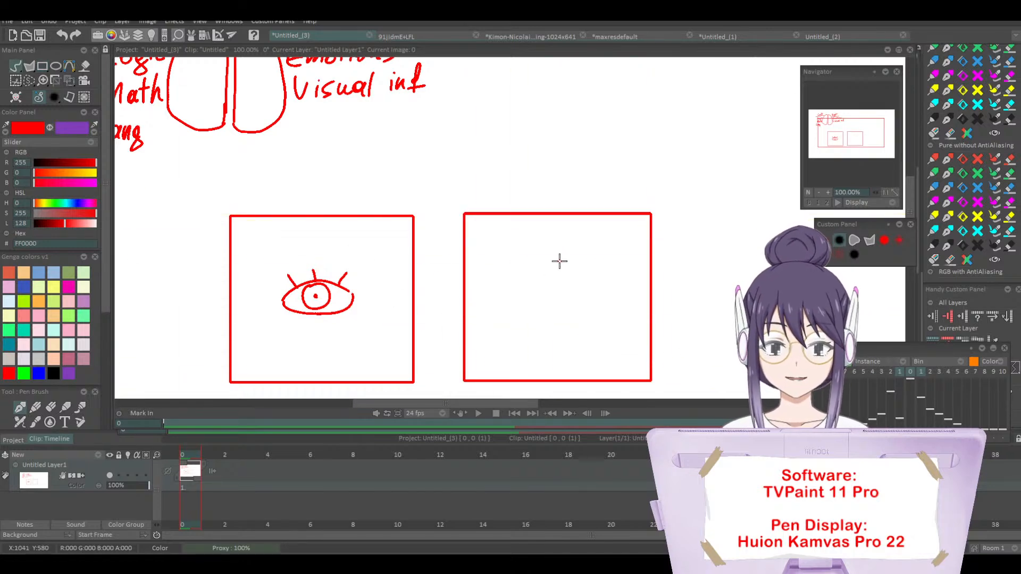
mouse_move(559, 244)
mouse_down()
mouse_move(568, 261)
mouse_move(559, 242)
mouse_up()
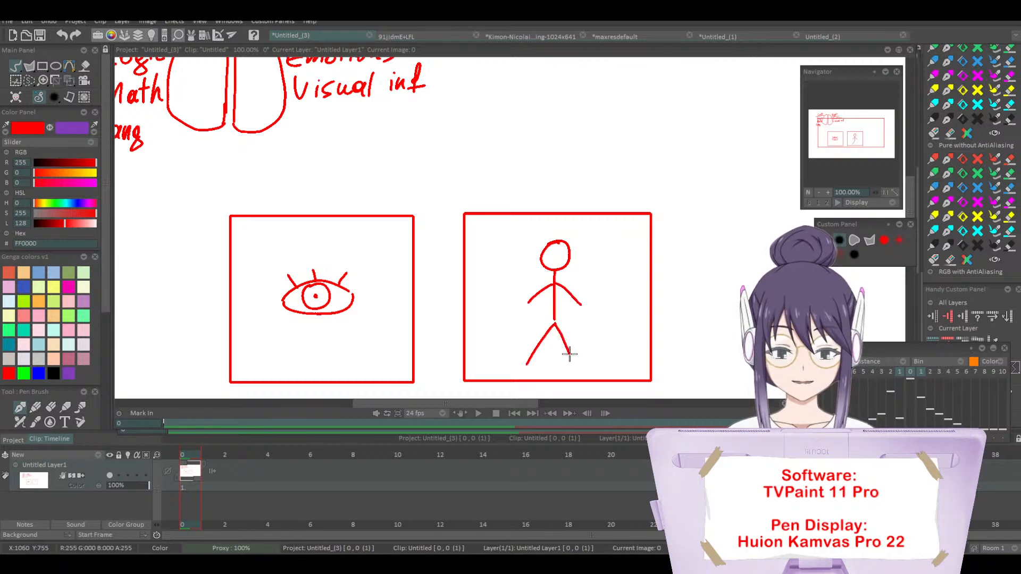
Step: Draw two dot eyes and a smile on the stick figure's head
click(550, 254)
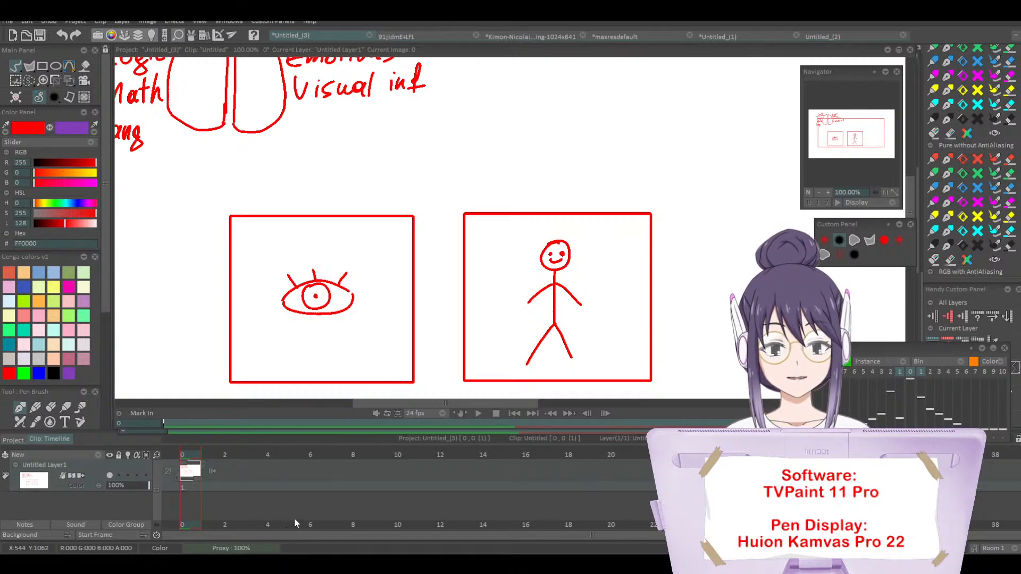
Step: Circle the eye sketch and the stick figure in turn, undoing each circle
mouse_move(298, 253)
mouse_down()
mouse_move(358, 255)
mouse_move(304, 255)
mouse_up()
key(ctrl+z)
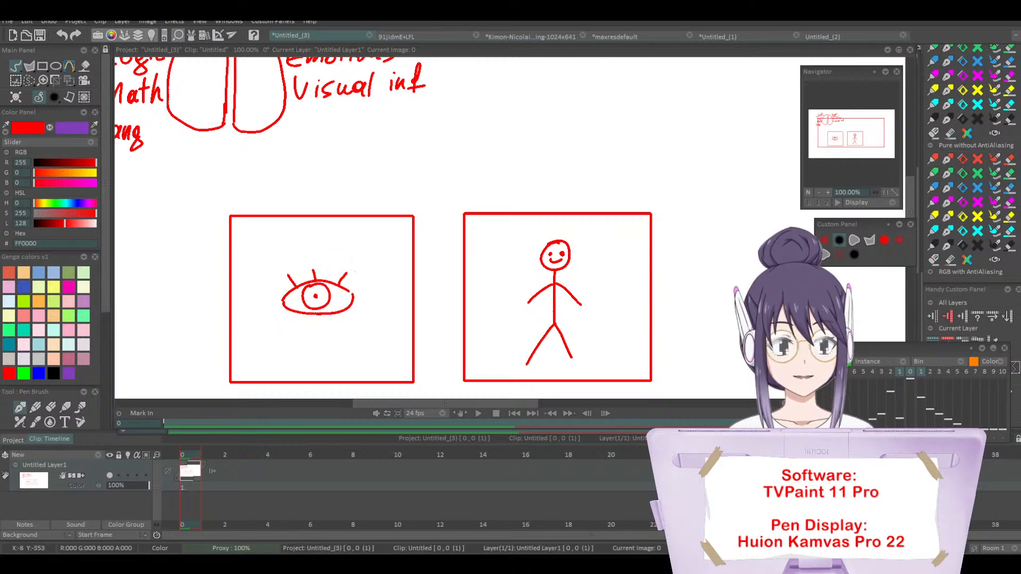
mouse_move(580, 233)
mouse_down()
mouse_move(510, 379)
mouse_move(628, 287)
mouse_up()
key(ctrl+z)
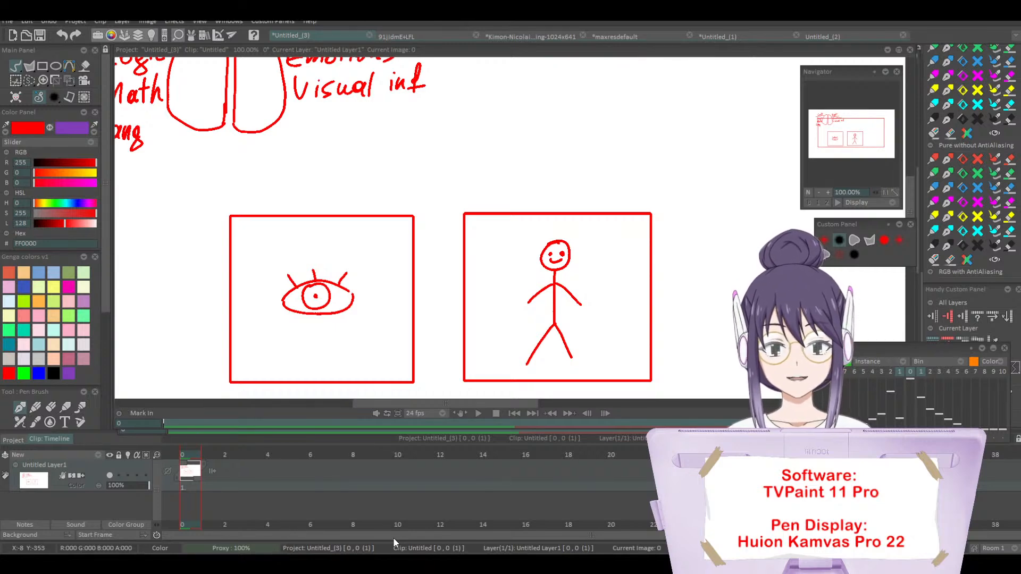
Step: Draw a freehand red loop around the eye and larger loops around the stick figure inside their frames
mouse_move(327, 241)
mouse_down()
mouse_move(329, 341)
mouse_move(321, 262)
mouse_up()
drag(574, 218, 486, 363)
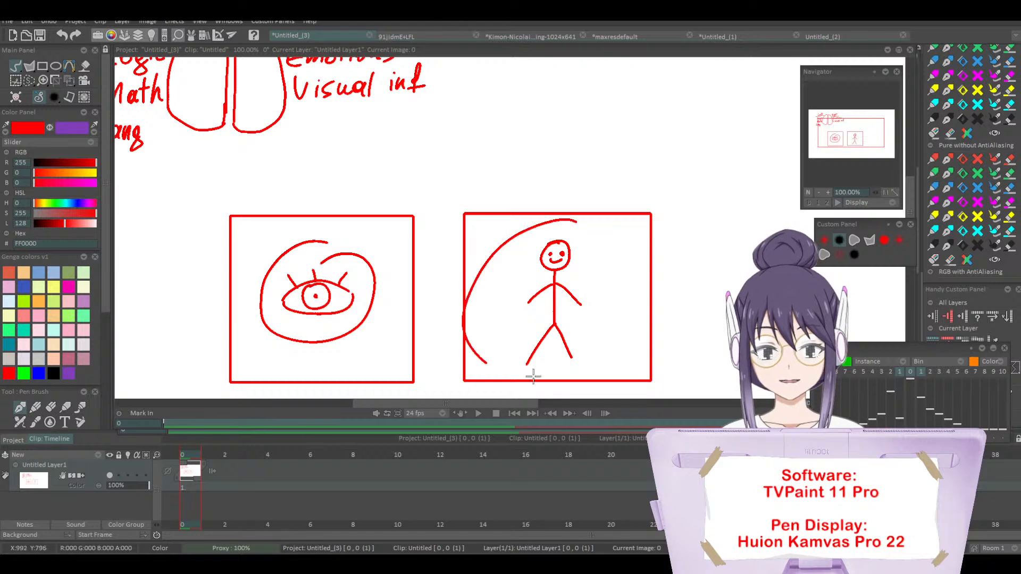
mouse_move(563, 217)
mouse_down()
mouse_move(614, 319)
mouse_move(568, 221)
mouse_up()
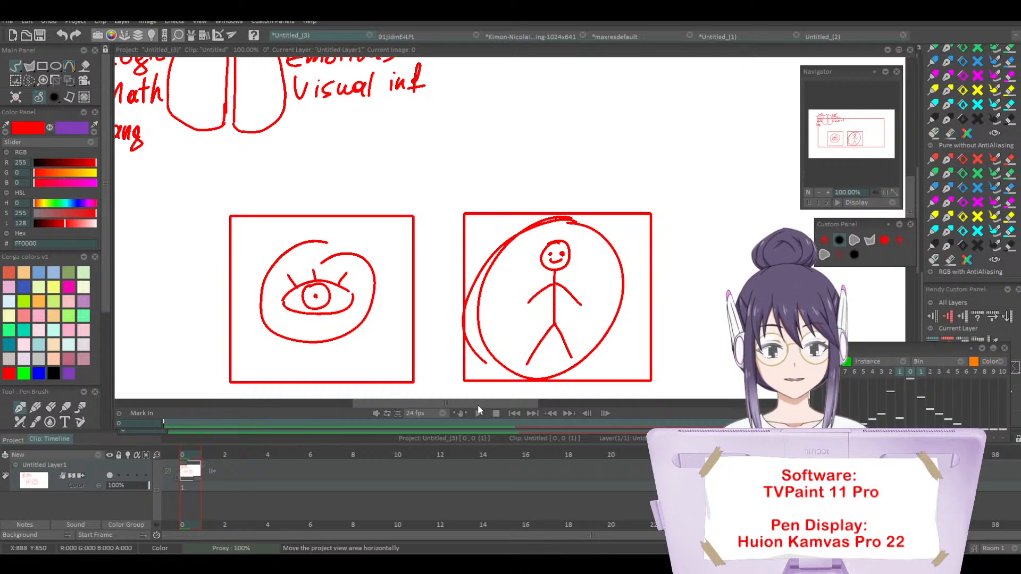
Step: Draw a third red rectangle of similar size to the right of the stick figure's frame
drag(477, 404, 524, 409)
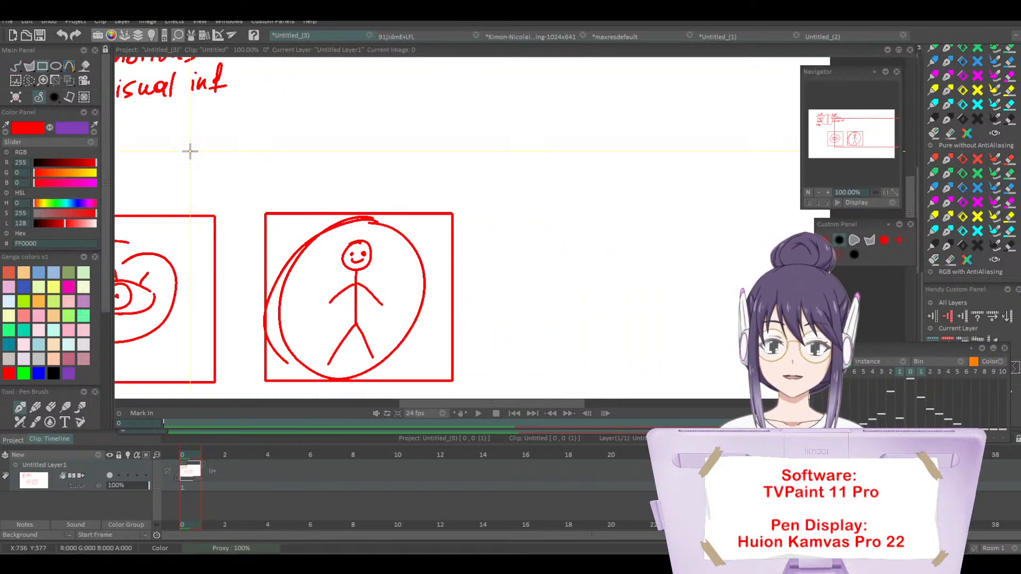
mouse_move(498, 212)
mouse_down()
mouse_move(684, 360)
mouse_move(678, 377)
mouse_up()
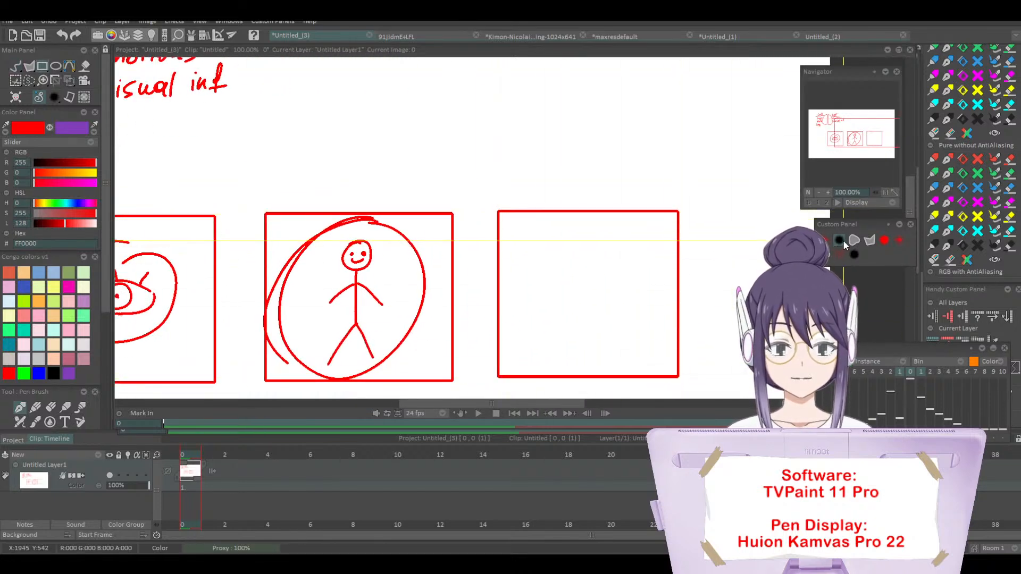
click(835, 242)
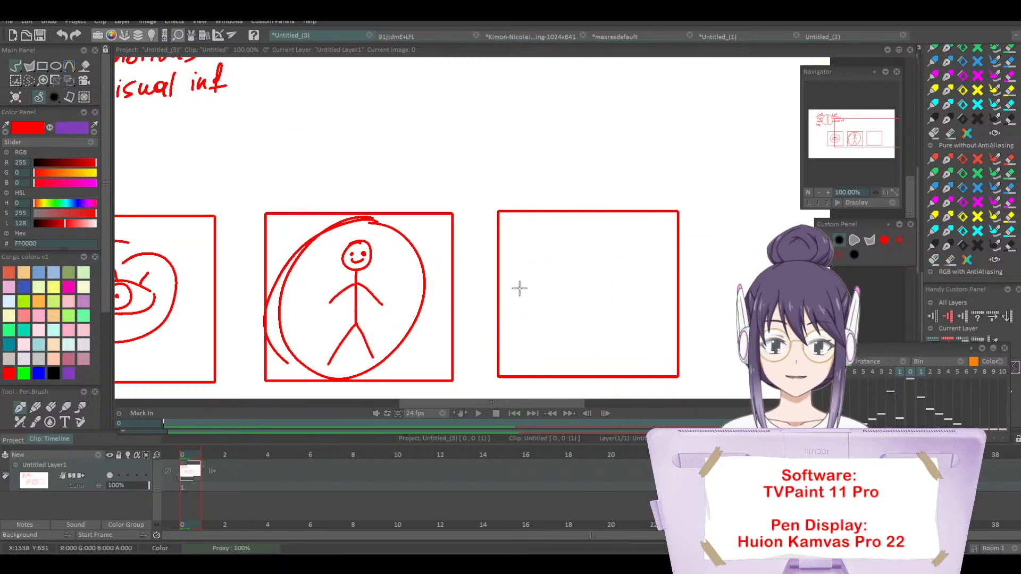
Step: Sketch a symbol hand with a round palm, stick fingers and wrist in the third frame, and an outlined five-finger hand to the frame's right
mouse_move(578, 301)
mouse_down()
mouse_move(579, 340)
mouse_move(559, 271)
mouse_move(585, 301)
mouse_up()
drag(547, 256, 562, 275)
mouse_move(569, 237)
mouse_down()
mouse_move(570, 264)
mouse_move(584, 266)
mouse_up()
drag(589, 284, 610, 274)
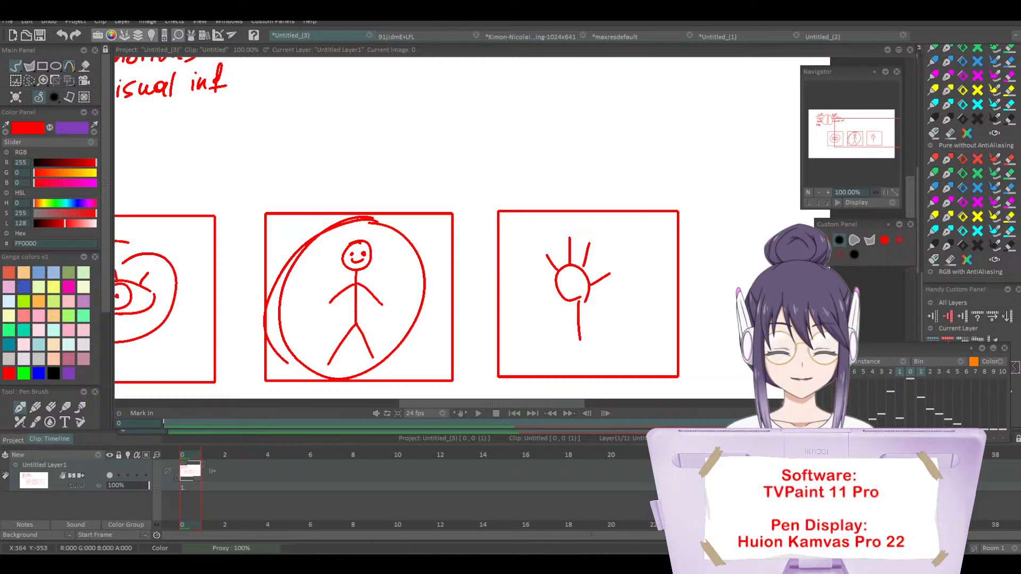
mouse_move(734, 289)
mouse_down()
mouse_move(537, 284)
mouse_move(543, 328)
mouse_up()
mouse_move(542, 293)
mouse_down()
mouse_move(516, 264)
mouse_move(539, 267)
mouse_move(535, 276)
mouse_move(534, 238)
mouse_move(546, 267)
mouse_move(551, 243)
mouse_move(558, 276)
mouse_move(571, 245)
mouse_move(566, 278)
mouse_move(578, 268)
mouse_move(555, 298)
mouse_move(555, 331)
mouse_up()
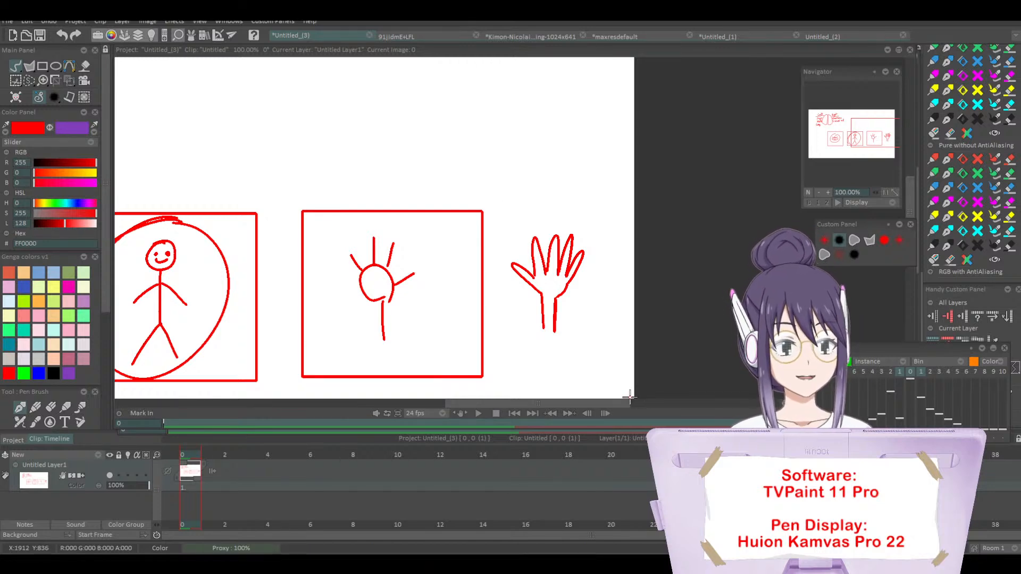
Step: Circle the Left column and the Right column of the brain diagram, and undo both circles
drag(464, 404, 311, 517)
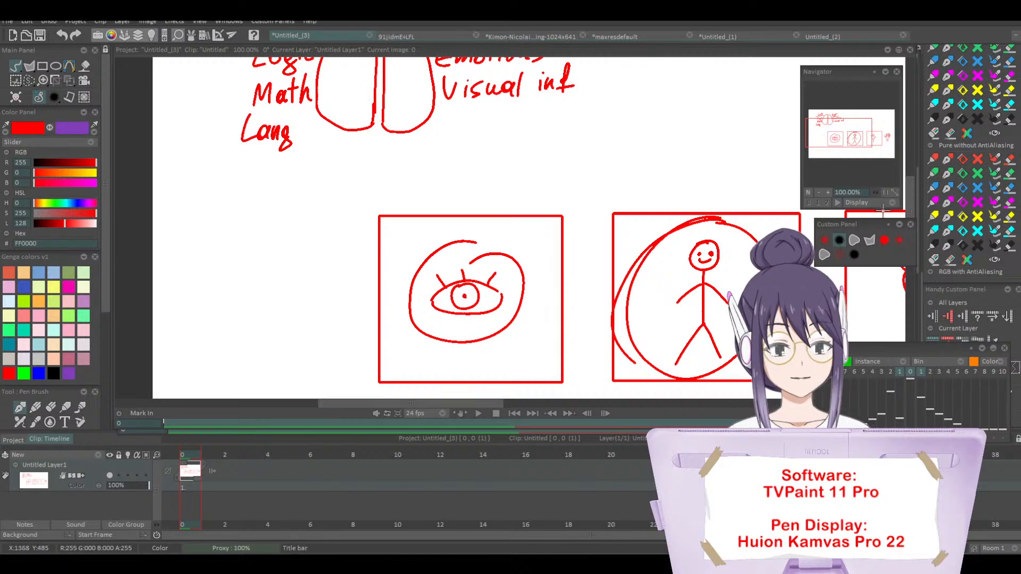
drag(910, 192, 907, 159)
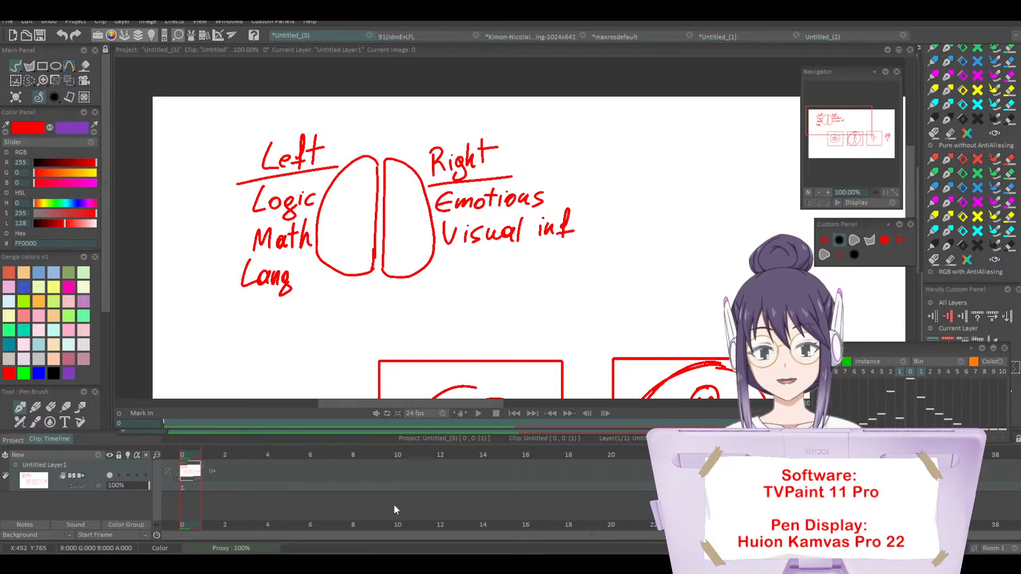
mouse_move(332, 121)
mouse_down()
mouse_move(190, 215)
mouse_move(309, 334)
mouse_move(373, 240)
mouse_move(276, 128)
mouse_up()
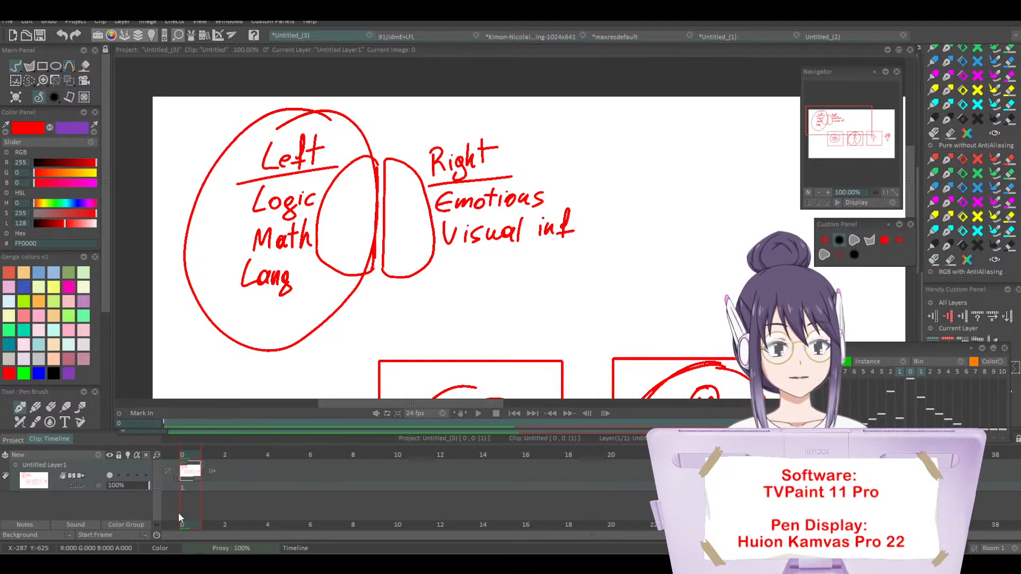
mouse_move(471, 125)
mouse_down()
mouse_move(577, 257)
mouse_move(473, 127)
mouse_up()
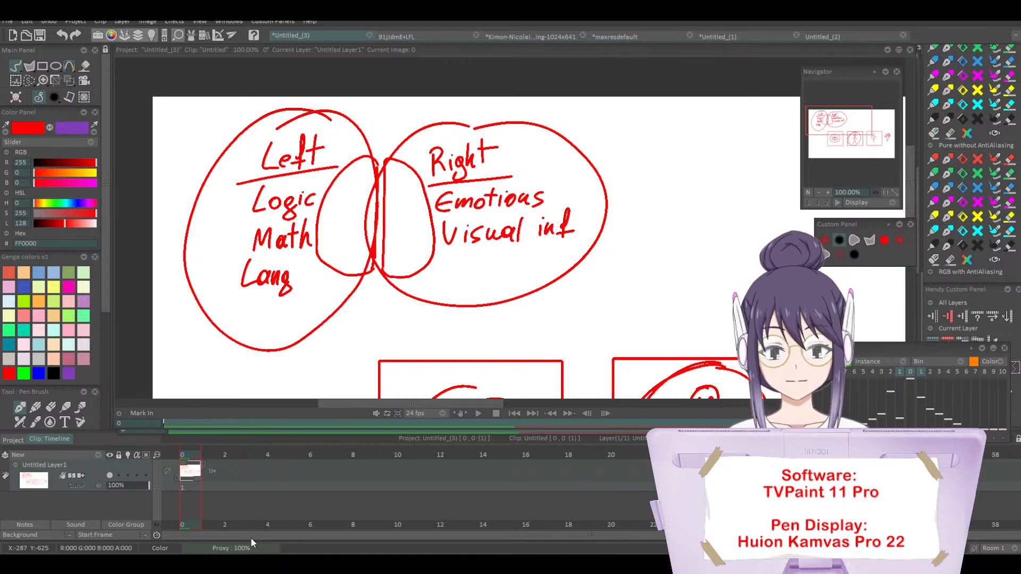
key(ctrl+z)
key(ctrl+z)
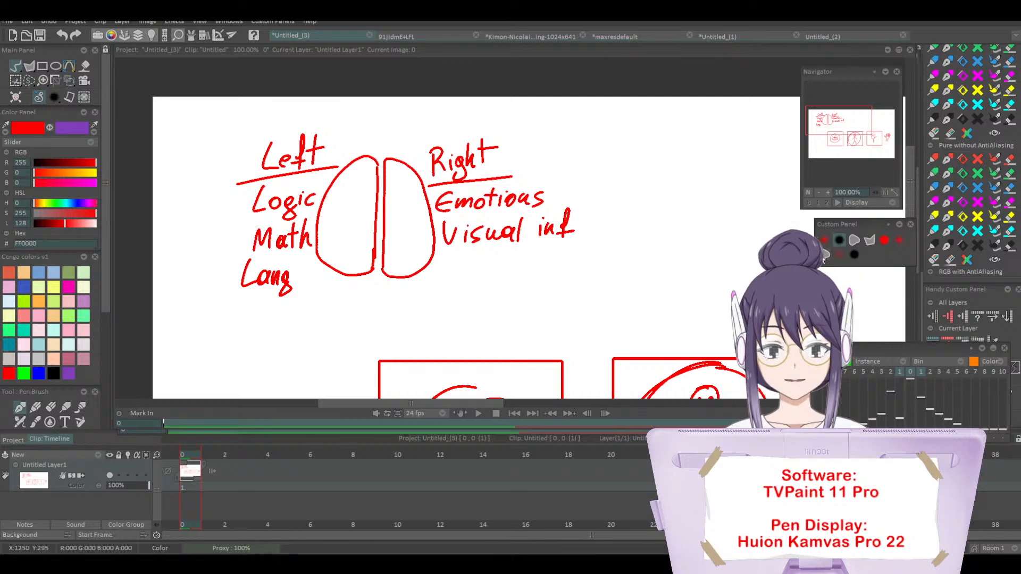
Step: Handwrite "Symbols" in red below "Lang" in the Left column, undoing faulty strokes
drag(852, 138, 834, 124)
click(853, 139)
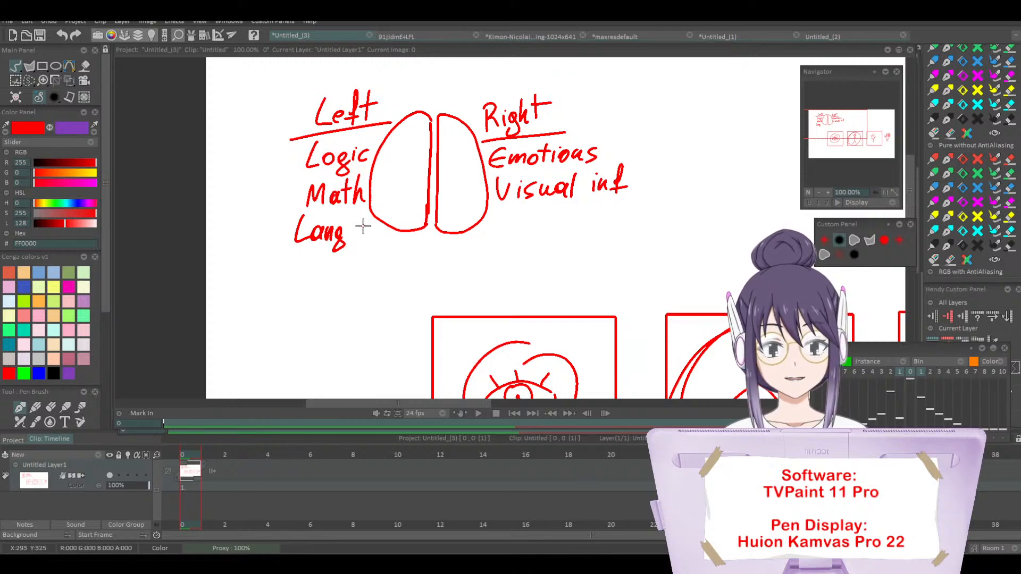
mouse_move(318, 264)
mouse_down()
mouse_move(305, 289)
mouse_move(333, 273)
mouse_move(325, 297)
mouse_move(338, 270)
mouse_move(381, 287)
mouse_up()
key(ctrl+z)
key(ctrl+z)
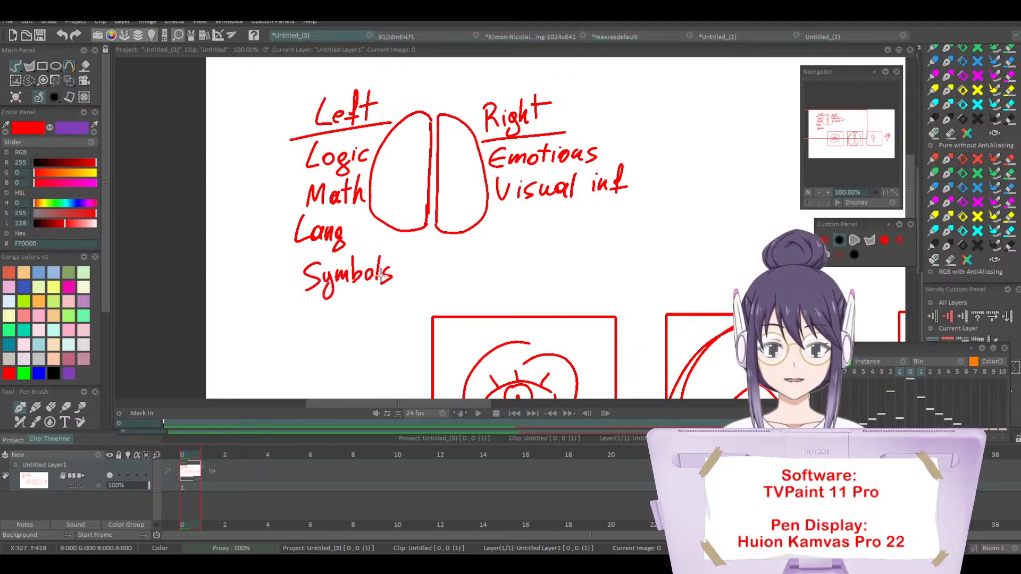
Step: Circle the Left column and mark its brain half with a stroke, undoing both marks
mouse_move(434, 240)
mouse_down()
mouse_move(436, 178)
mouse_move(414, 74)
mouse_move(251, 144)
mouse_move(347, 318)
mouse_move(436, 235)
mouse_up()
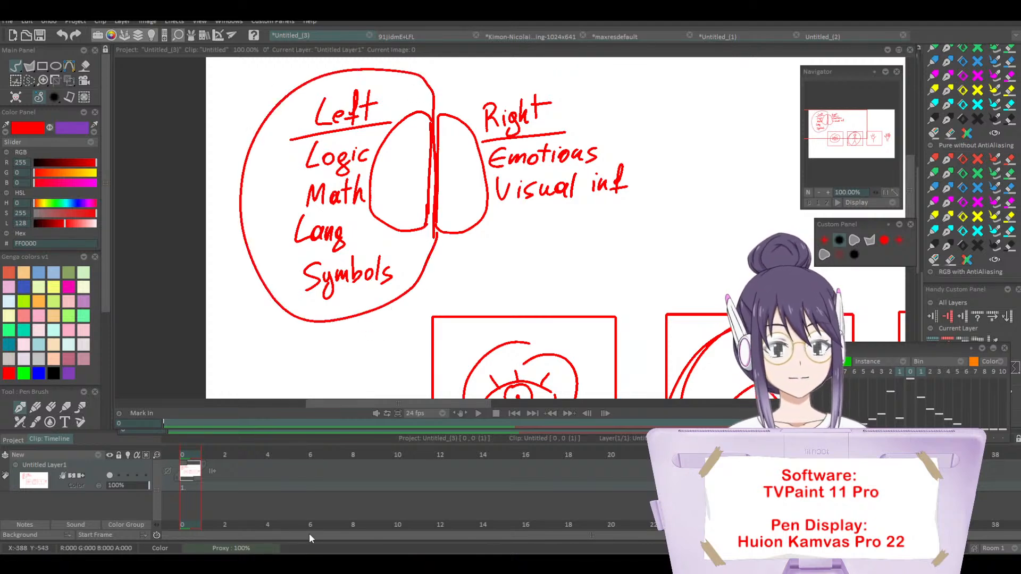
mouse_move(456, 404)
mouse_down()
mouse_move(479, 403)
mouse_move(466, 408)
mouse_up()
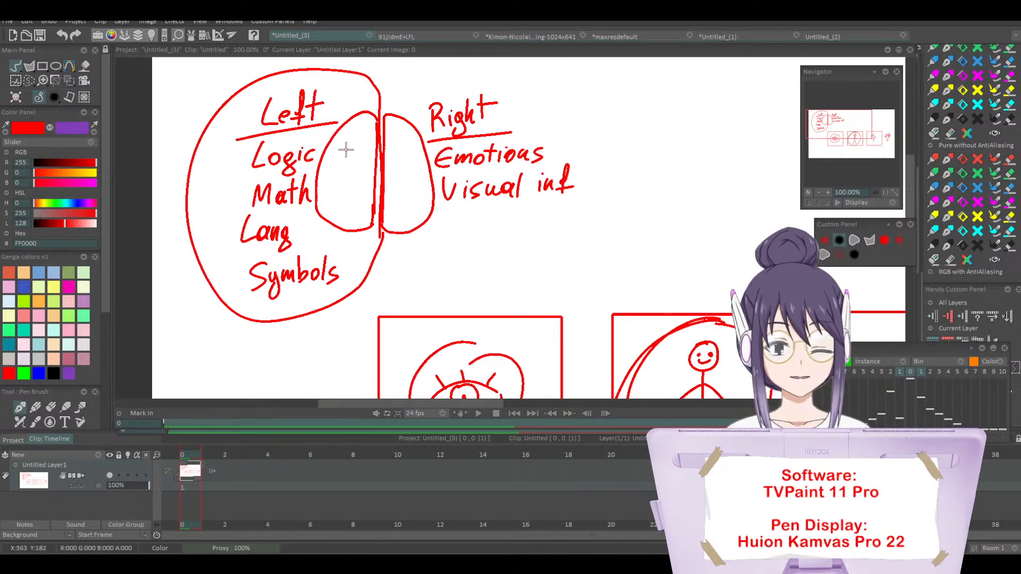
mouse_move(356, 133)
mouse_down()
mouse_move(346, 175)
mouse_move(353, 219)
mouse_up()
key(ctrl+z)
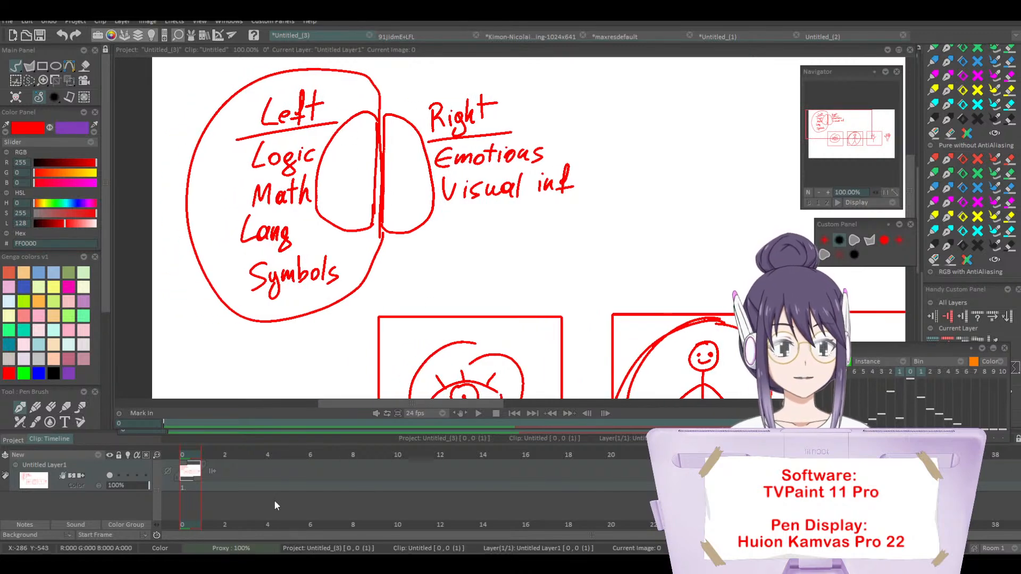
key(ctrl+z)
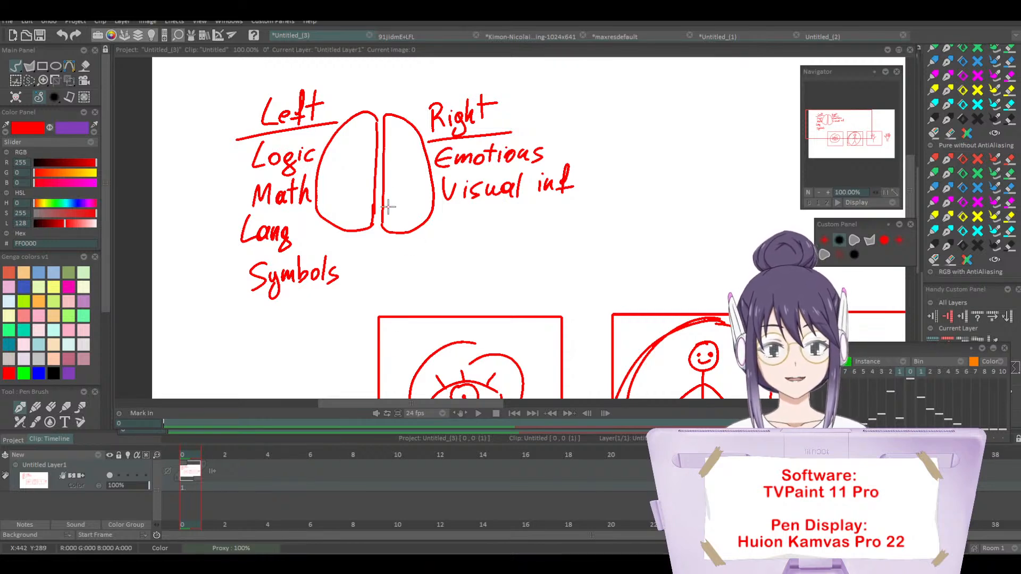
Step: Enclose the Left and Right halves of the brain diagram in large red loops, undoing the first pair and redrawing them
mouse_move(380, 202)
mouse_down()
mouse_move(382, 122)
mouse_move(370, 80)
mouse_move(222, 97)
mouse_move(195, 254)
mouse_move(300, 319)
mouse_move(376, 216)
mouse_up()
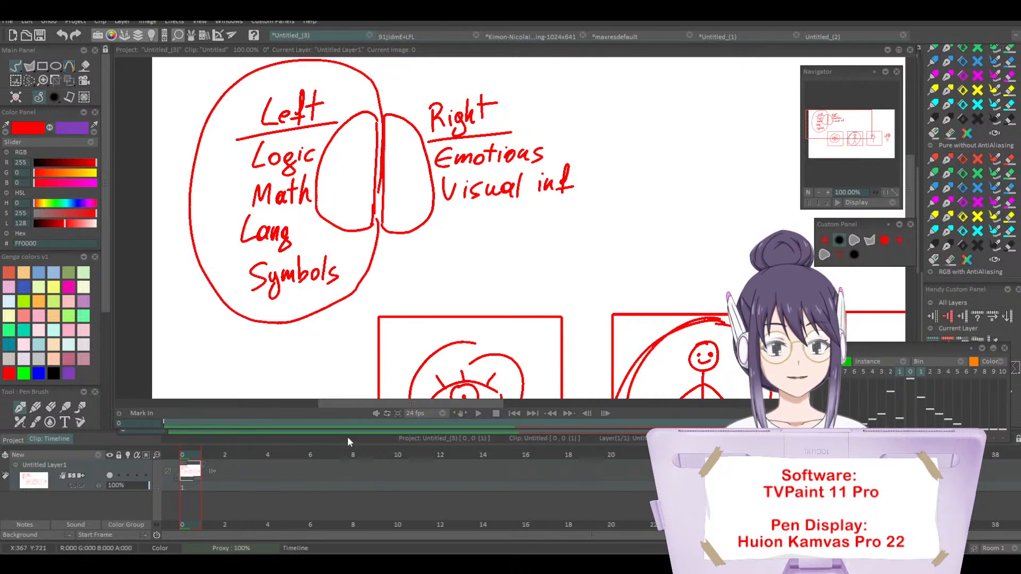
mouse_move(385, 110)
mouse_down()
mouse_move(530, 70)
mouse_move(591, 207)
mouse_move(455, 281)
mouse_move(378, 265)
mouse_up()
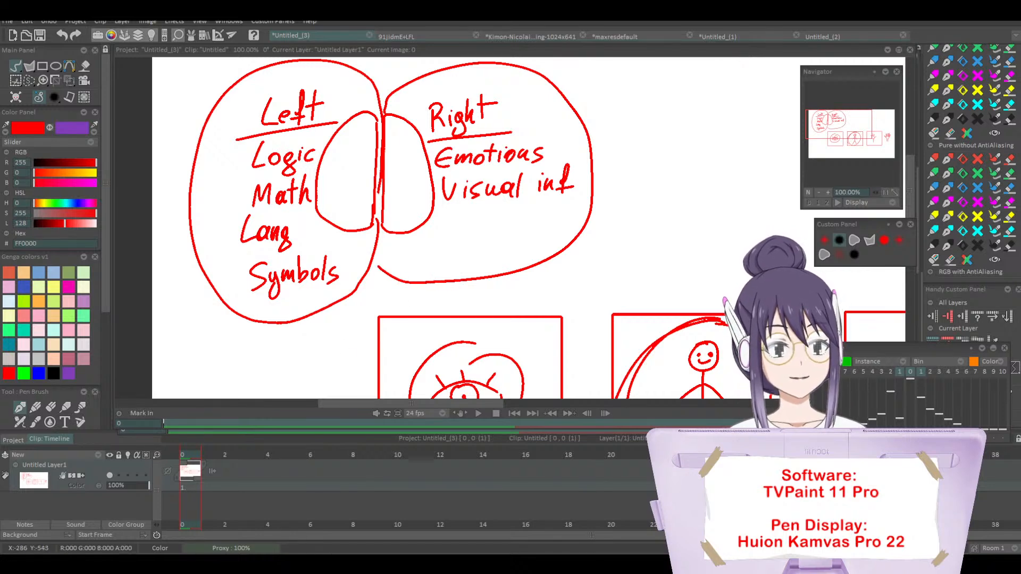
key(ctrl+z)
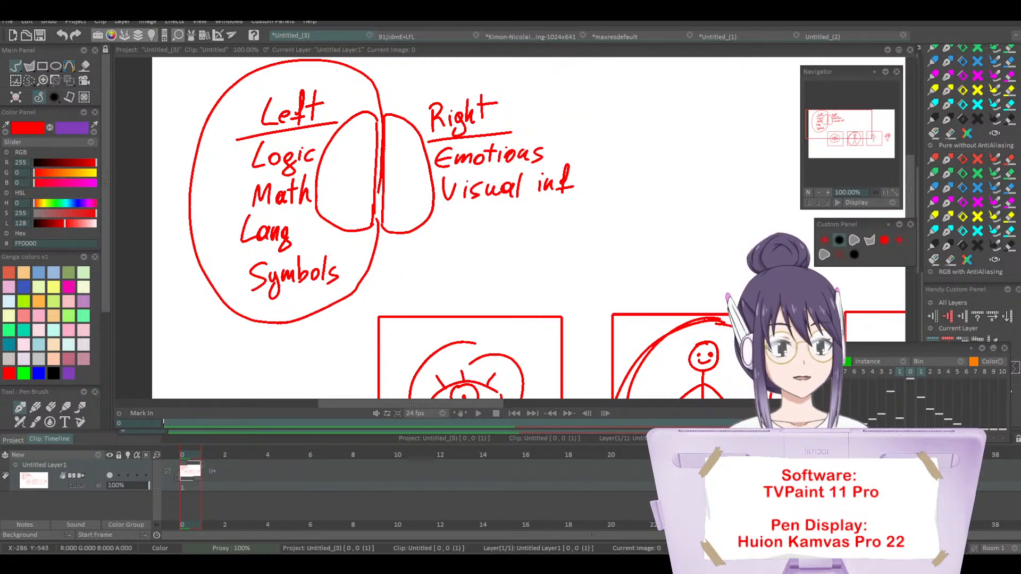
key(ctrl+z)
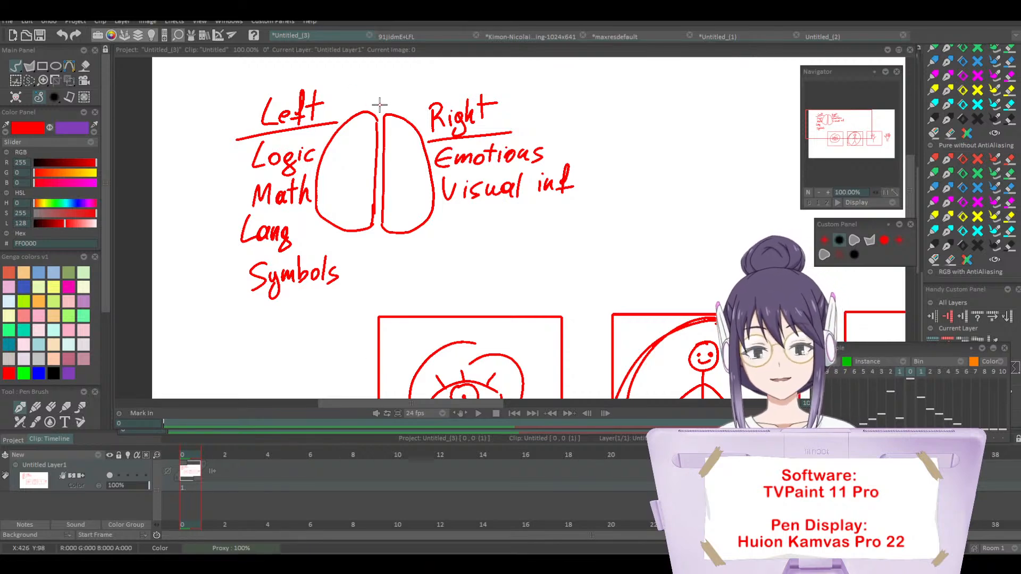
mouse_move(380, 109)
mouse_down()
mouse_move(199, 159)
mouse_move(382, 107)
mouse_move(426, 69)
mouse_move(581, 234)
mouse_move(391, 253)
mouse_up()
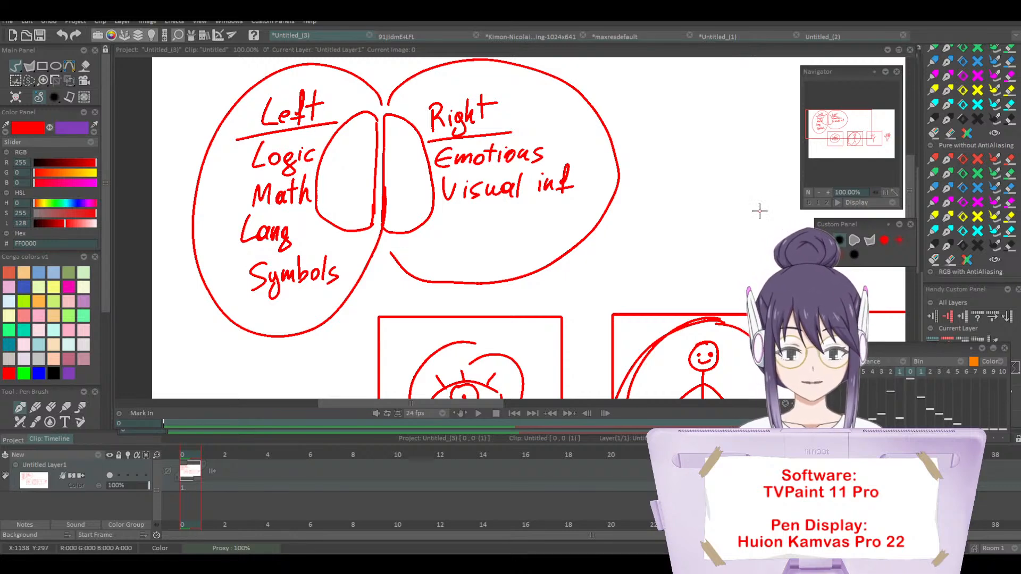
Step: Draw a small arrow pointing at the circled eye sketch and undo it
drag(910, 187, 909, 209)
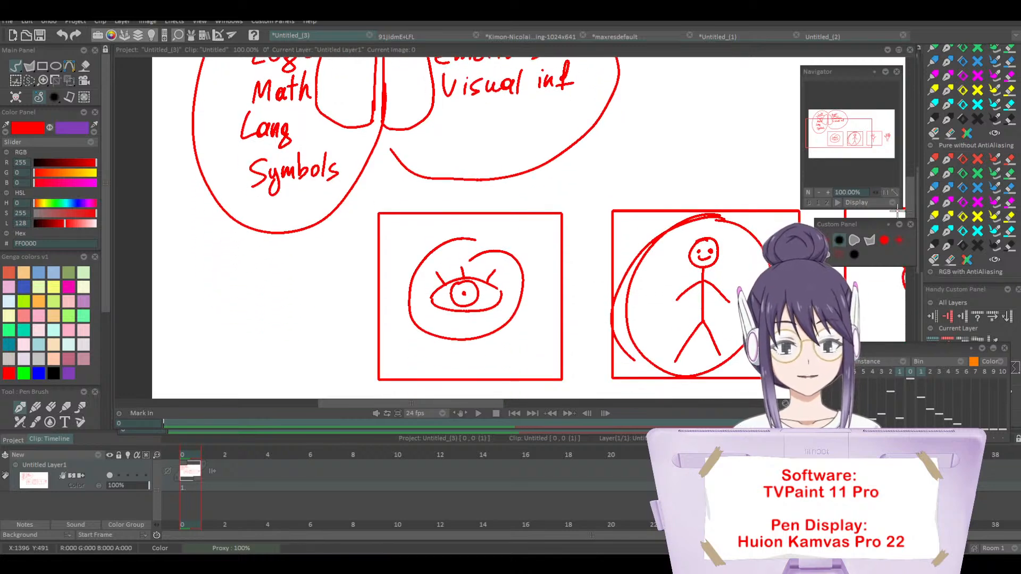
drag(521, 216, 482, 250)
mouse_move(482, 249)
mouse_down()
mouse_move(498, 227)
mouse_move(510, 248)
mouse_up()
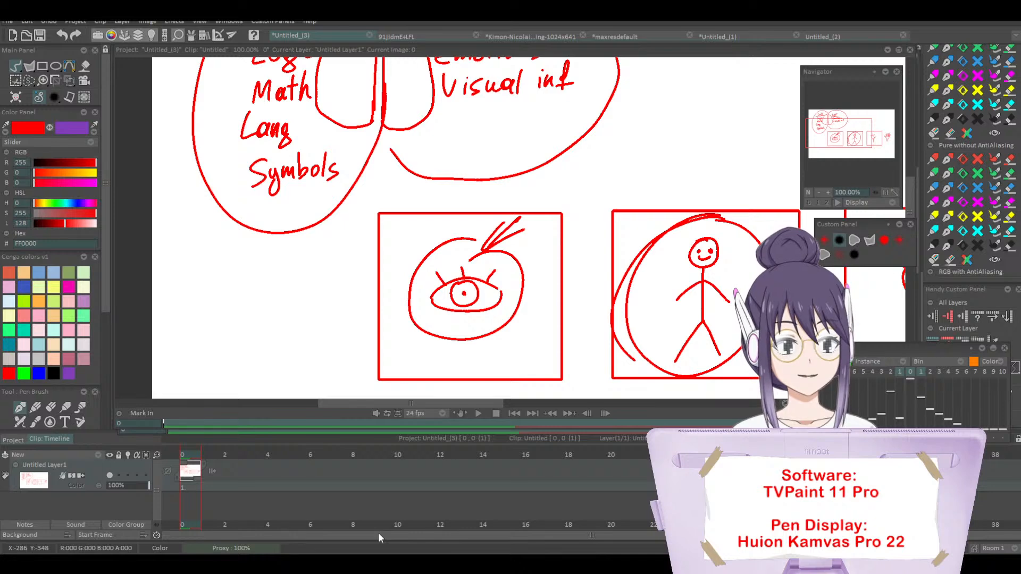
key(ctrl+z)
key(ctrl+z)
key(ctrl+z)
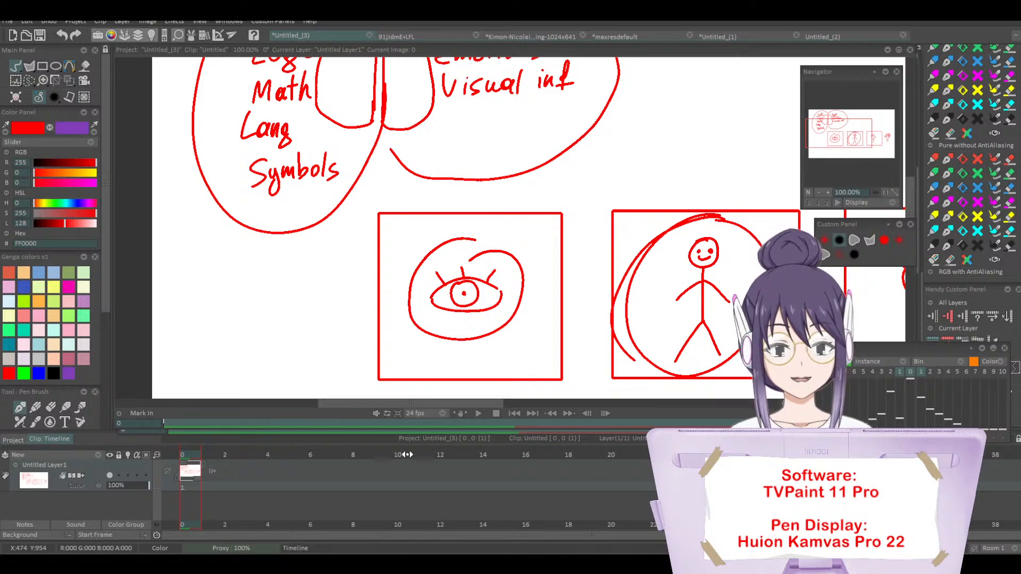
Step: Draw a red arrow above the stick figure's frame, pointing down at its upper edge
drag(419, 403, 468, 405)
drag(597, 138, 562, 210)
drag(559, 174, 585, 188)
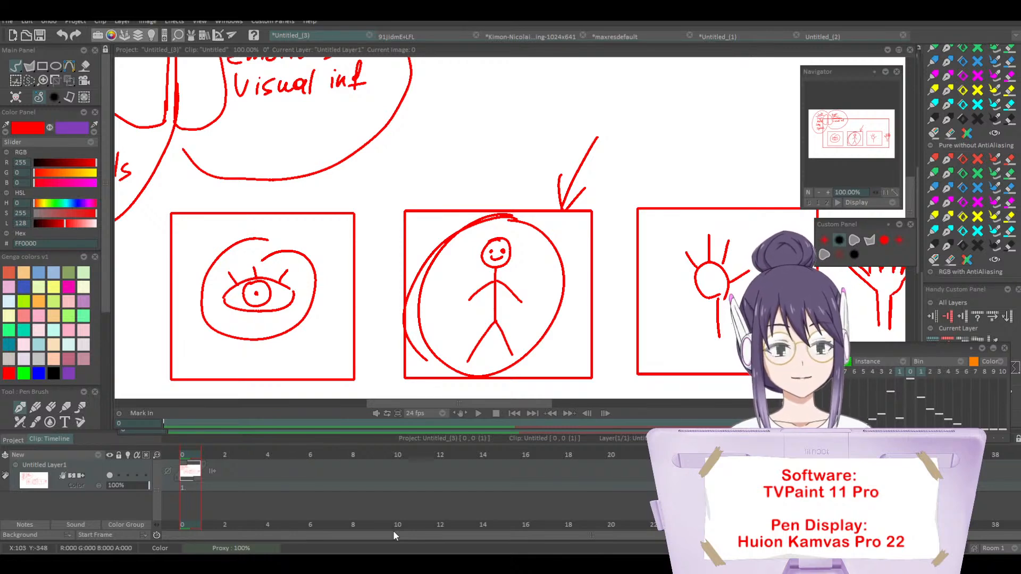
Step: Draw a downward red arrow beside the circled Left column and an upward red arrow beside the circled Right column
mouse_move(188, 121)
mouse_down()
mouse_move(464, 234)
mouse_move(562, 217)
mouse_up()
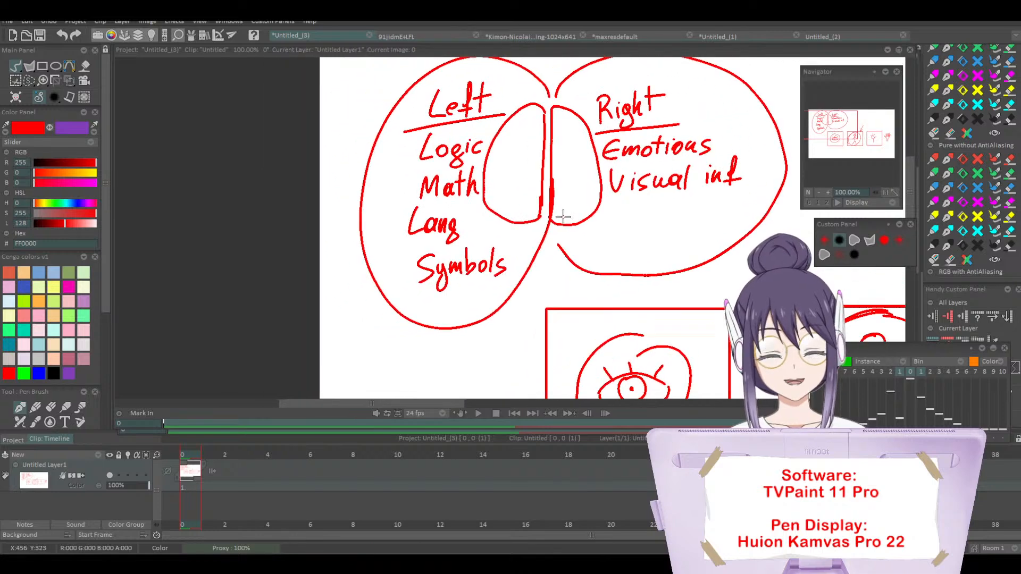
drag(426, 404, 480, 407)
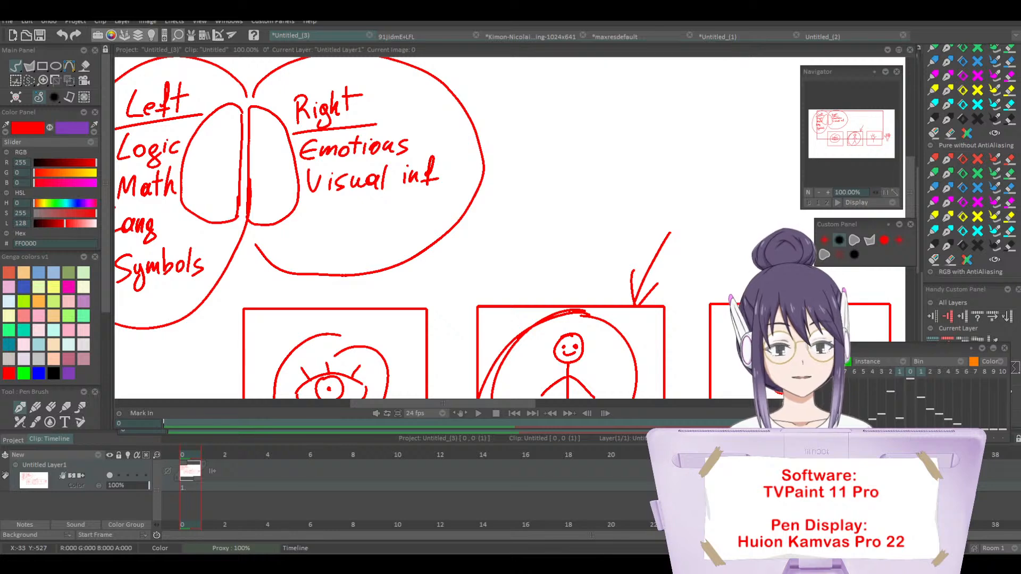
drag(407, 402, 360, 406)
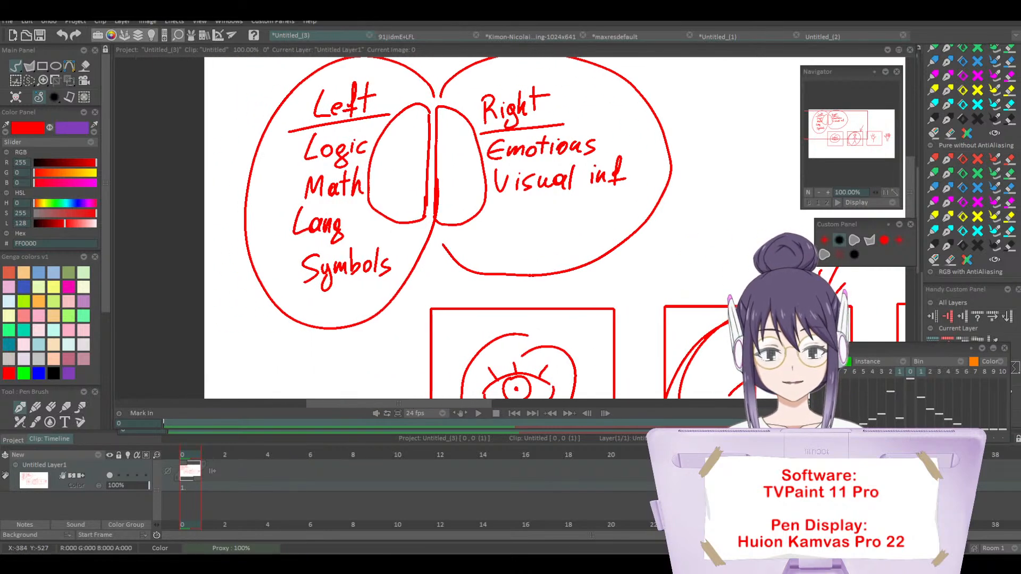
drag(223, 140, 227, 249)
drag(212, 178, 226, 250)
drag(241, 169, 227, 248)
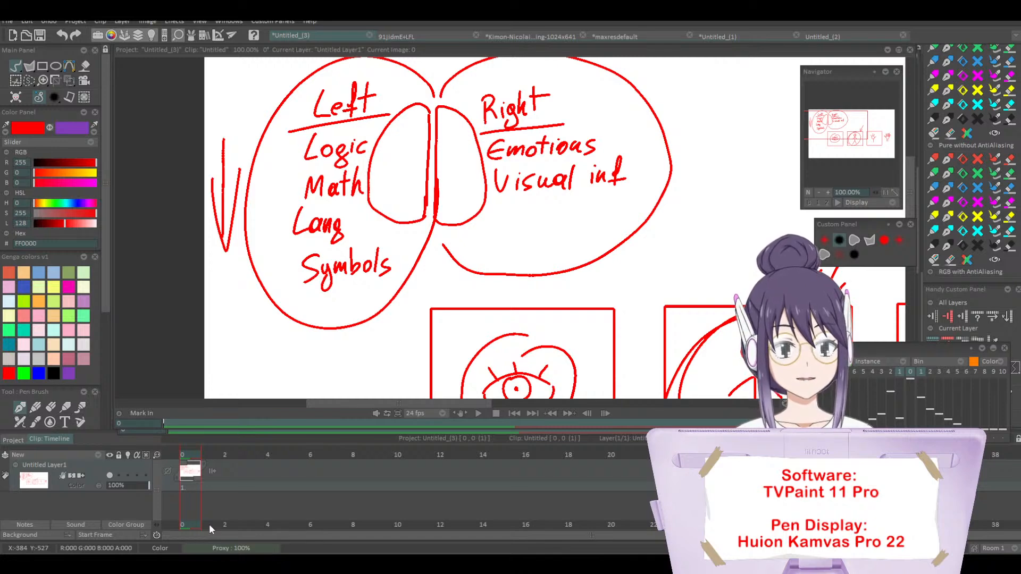
drag(695, 92, 697, 211)
drag(686, 136, 707, 145)
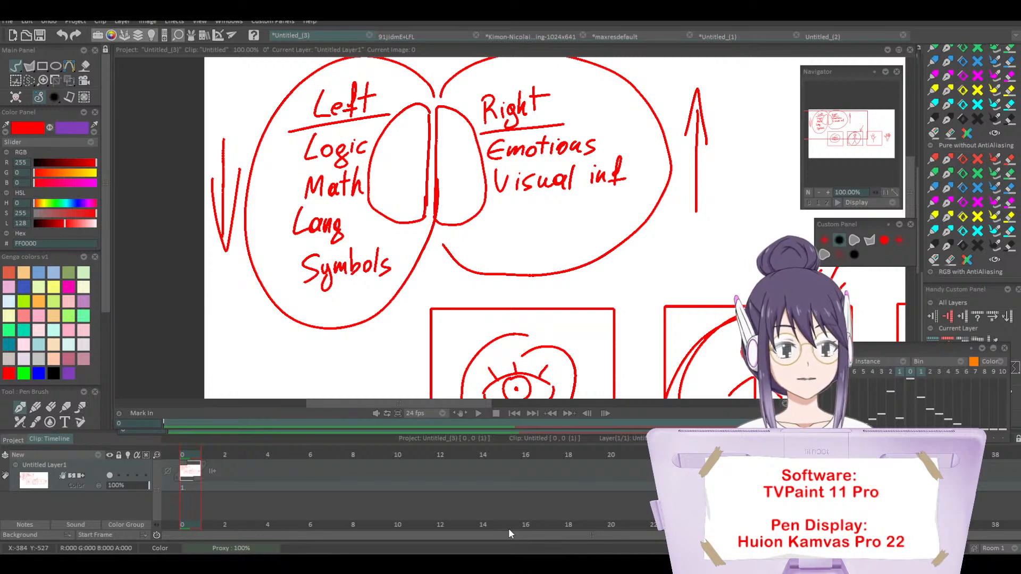
Step: Handwrite "Unplug" in red in the empty area beside the upward arrow and enclose the word in an oval
drag(446, 405, 512, 406)
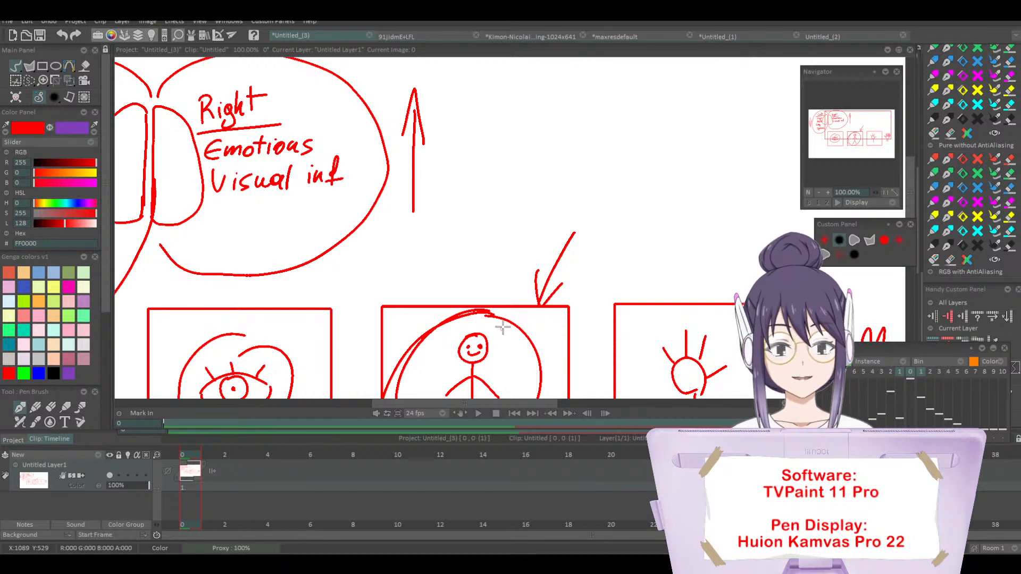
mouse_move(515, 114)
mouse_down()
mouse_move(511, 127)
mouse_move(530, 124)
mouse_move(559, 158)
mouse_move(580, 154)
mouse_up()
mouse_move(590, 104)
mouse_down()
mouse_move(590, 156)
mouse_move(610, 156)
mouse_move(621, 128)
mouse_move(651, 169)
mouse_up()
mouse_move(652, 83)
mouse_down()
mouse_move(627, 205)
mouse_move(620, 85)
mouse_up()
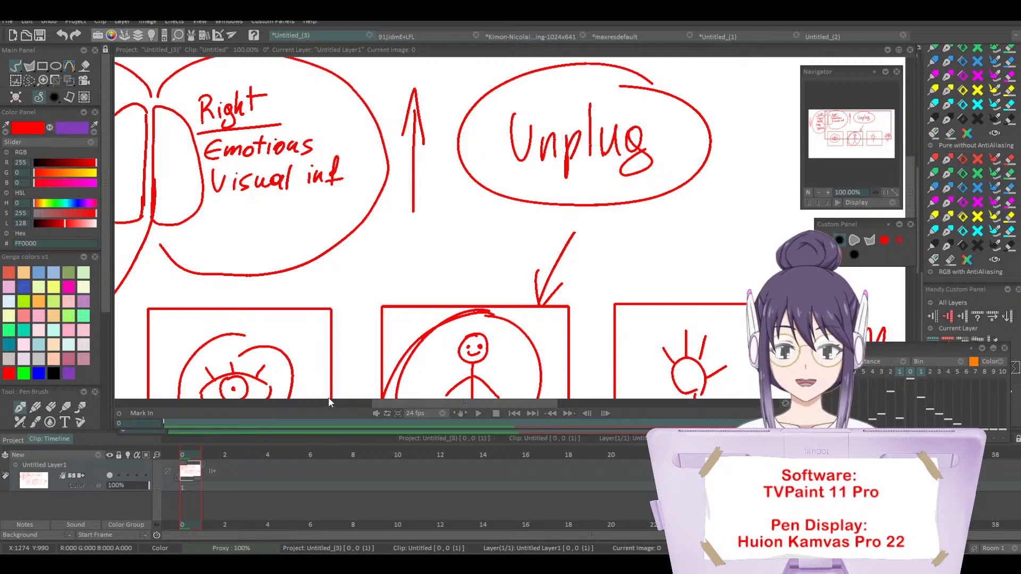
Step: Draw temporary red loops around the Left and Right columns of the brain diagram, undoing each one
drag(385, 404, 266, 407)
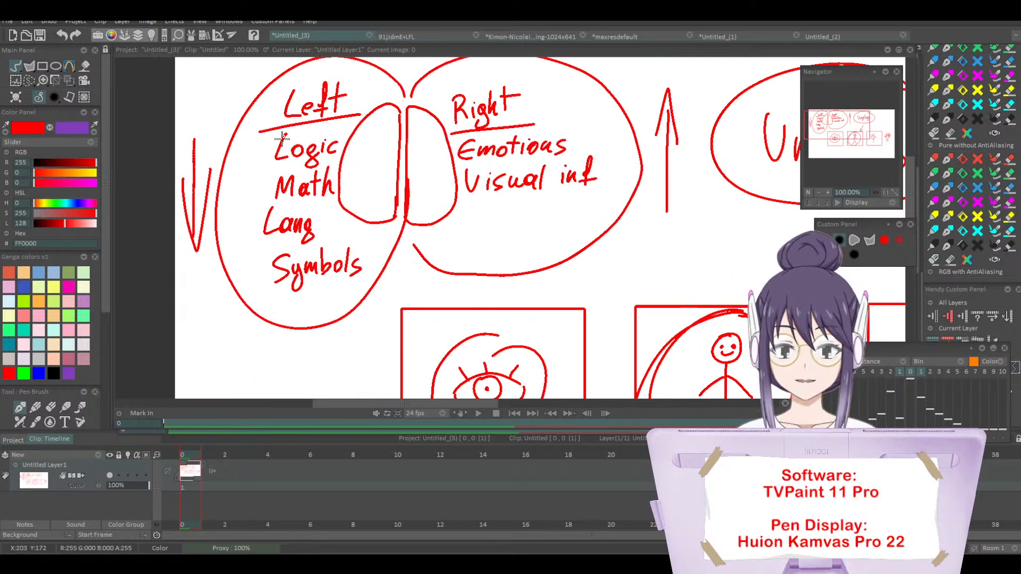
mouse_move(282, 97)
mouse_down()
mouse_move(250, 174)
mouse_move(329, 90)
mouse_up()
key(ctrl+z)
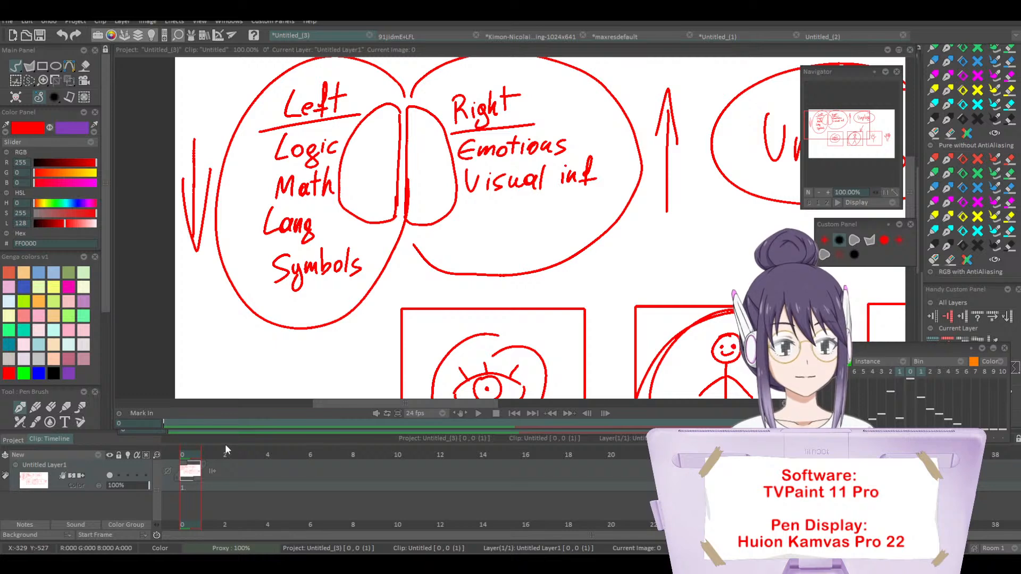
drag(512, 76, 625, 114)
key(ctrl+z)
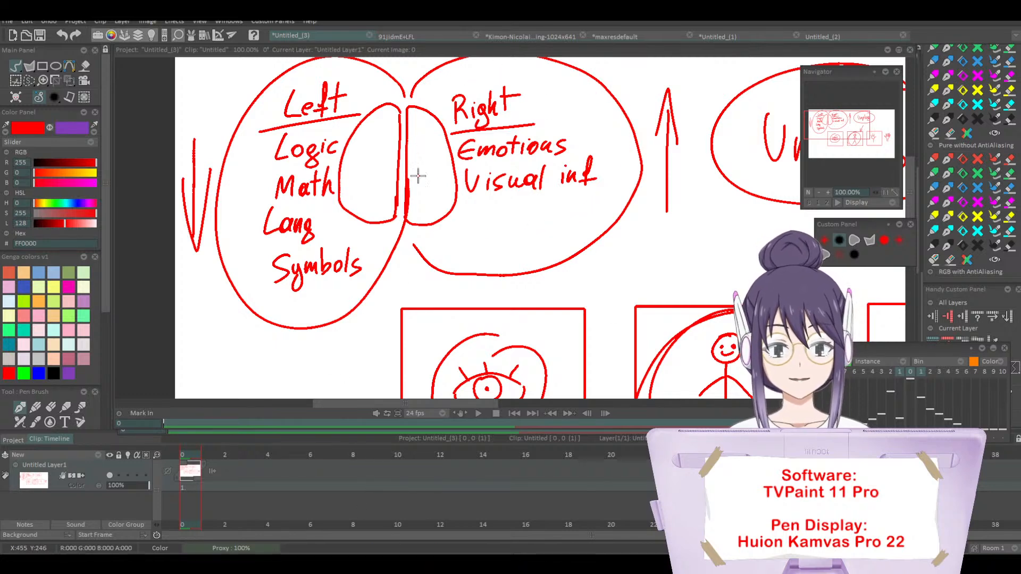
mouse_move(362, 80)
mouse_down()
mouse_move(310, 292)
mouse_move(380, 138)
mouse_up()
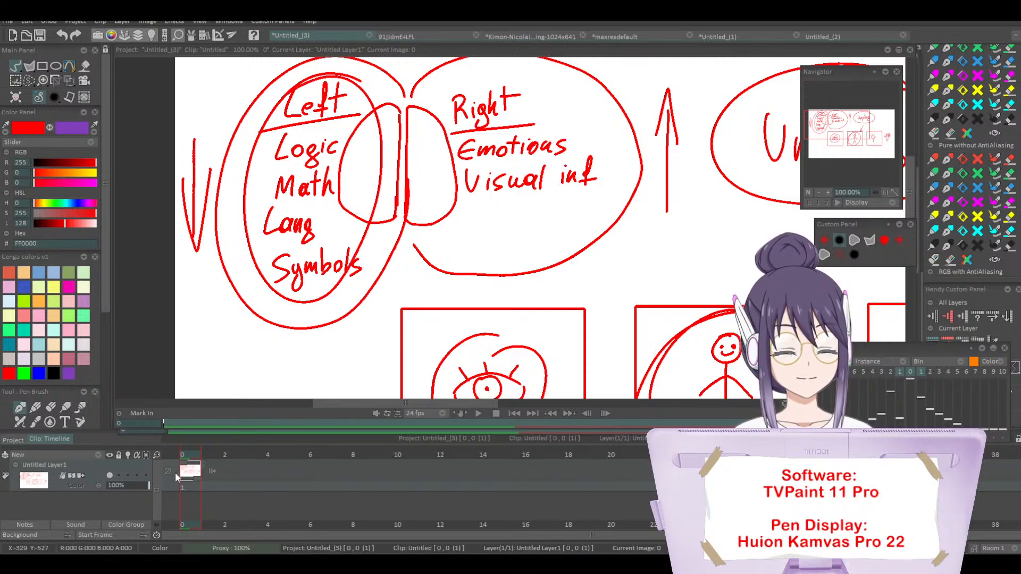
key(ctrl+z)
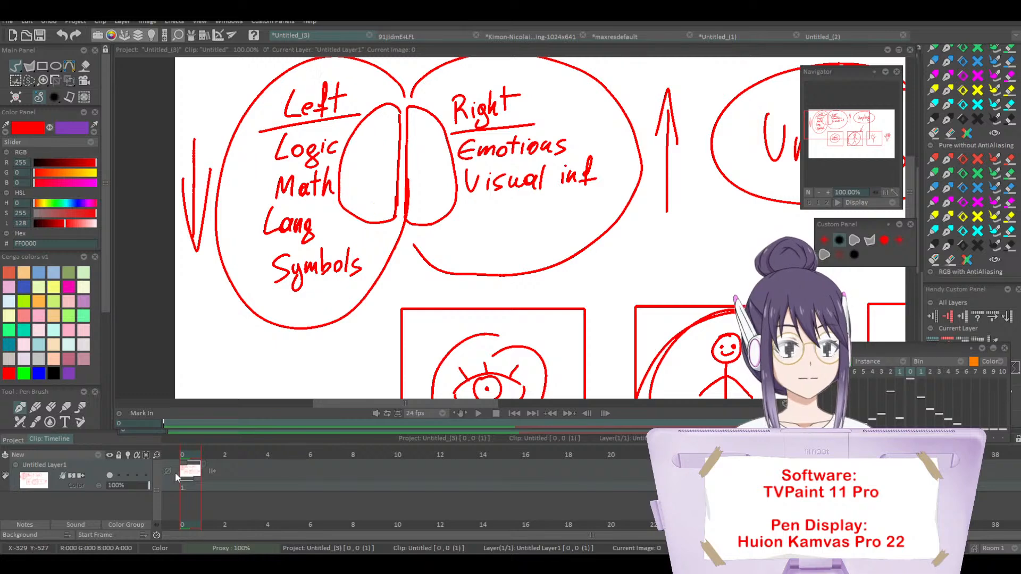
Step: Draw a red arrow with a filled-in head pointing into the Right half of the brain diagram, beside its heading
drag(435, 404, 477, 407)
click(818, 192)
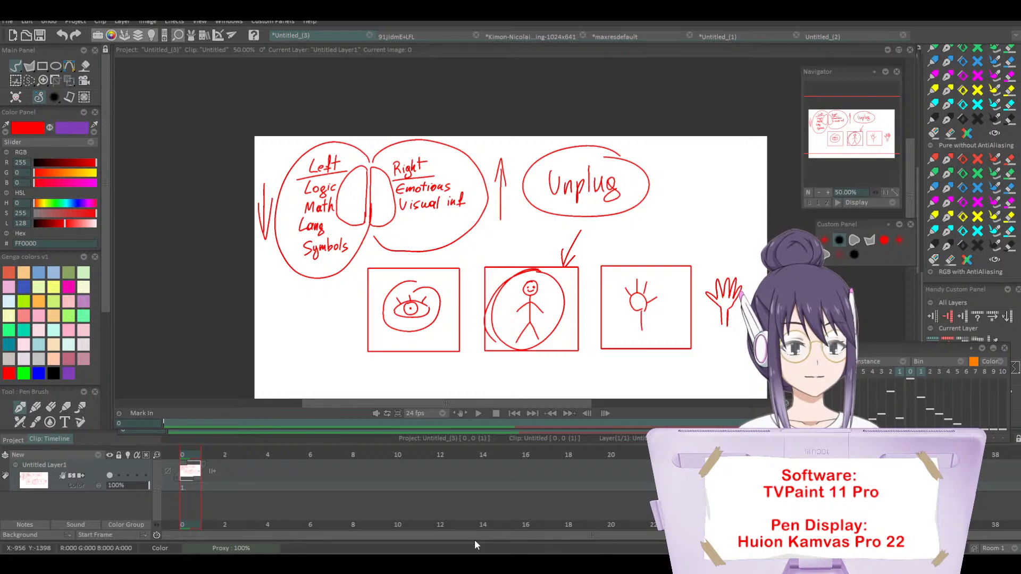
click(827, 193)
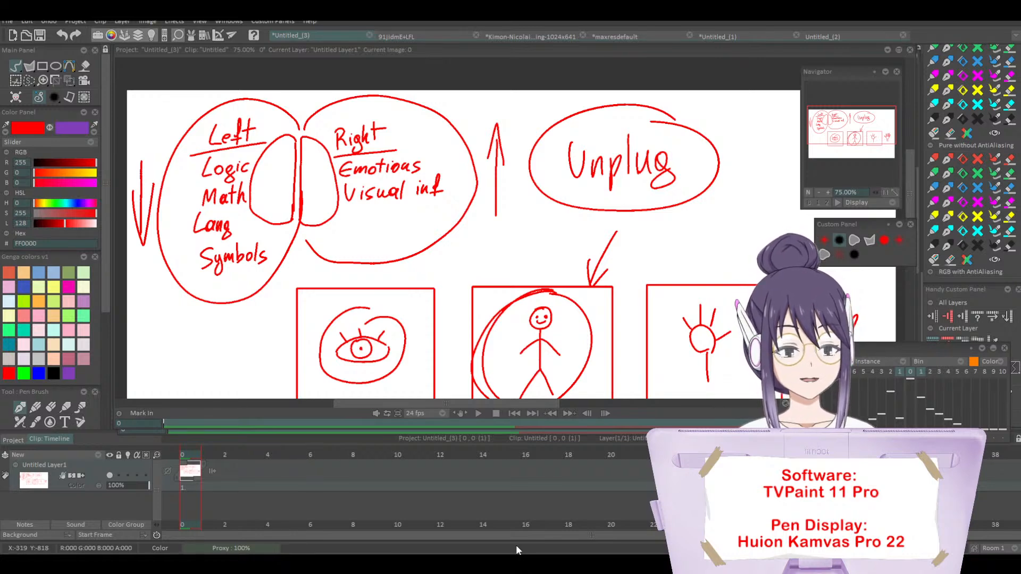
mouse_move(477, 100)
mouse_down()
mouse_move(426, 134)
mouse_move(435, 139)
mouse_move(445, 136)
mouse_move(429, 138)
mouse_up()
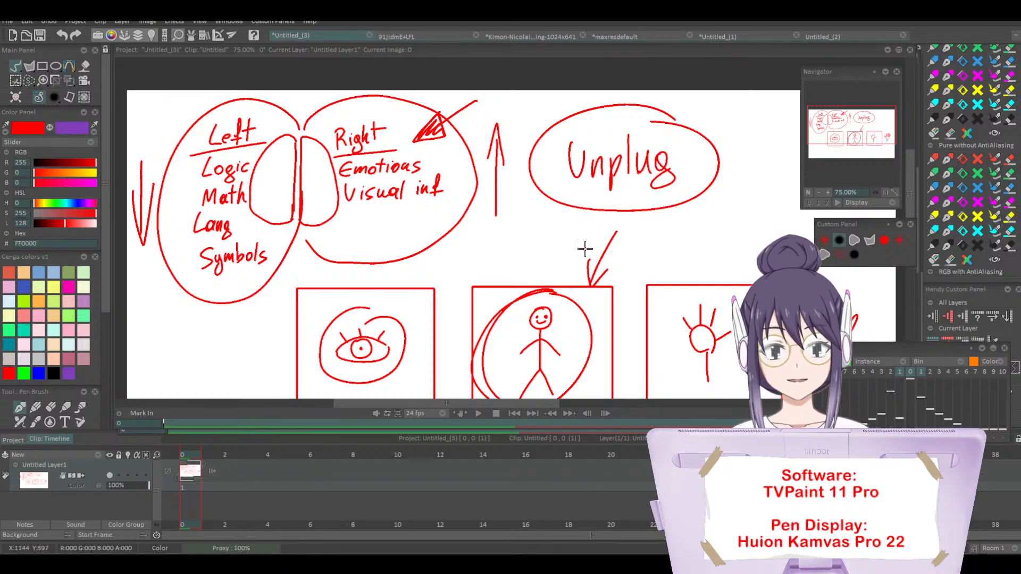
Step: Switch to the Kimon-Nicolaides gesture drawing project and lower the reference image layer's opacity to 34%
click(438, 36)
click(524, 35)
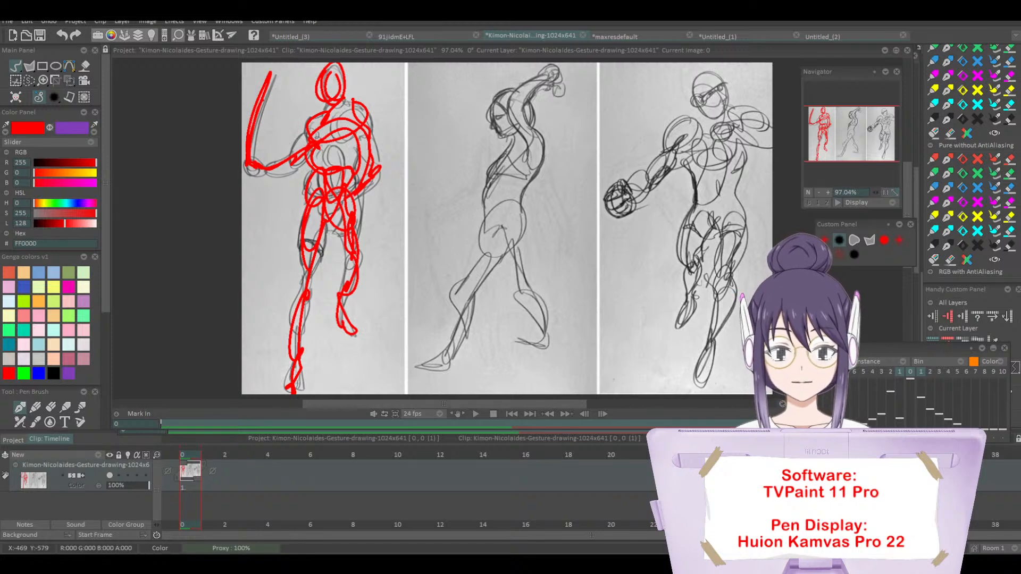
click(818, 193)
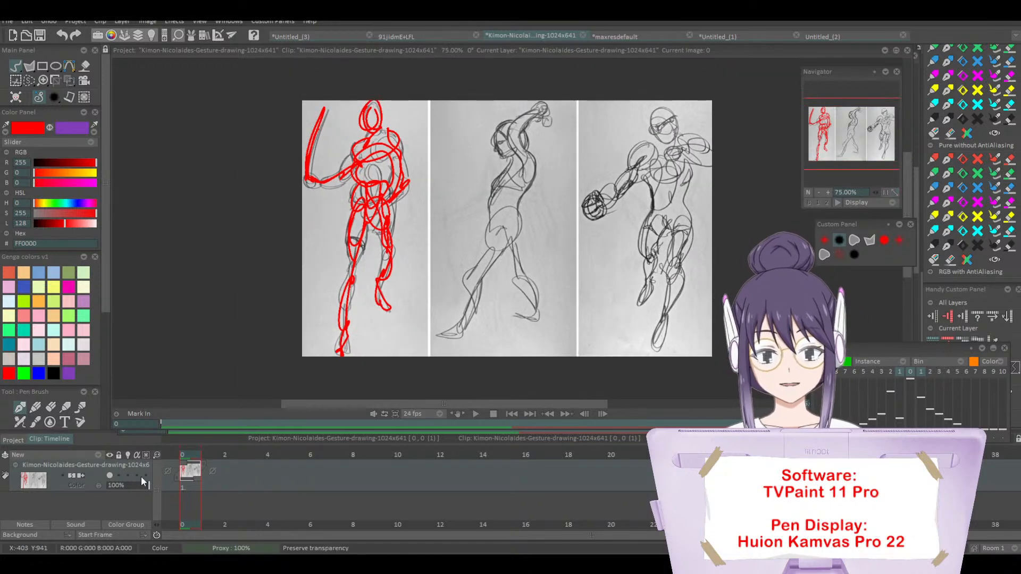
drag(142, 485, 120, 490)
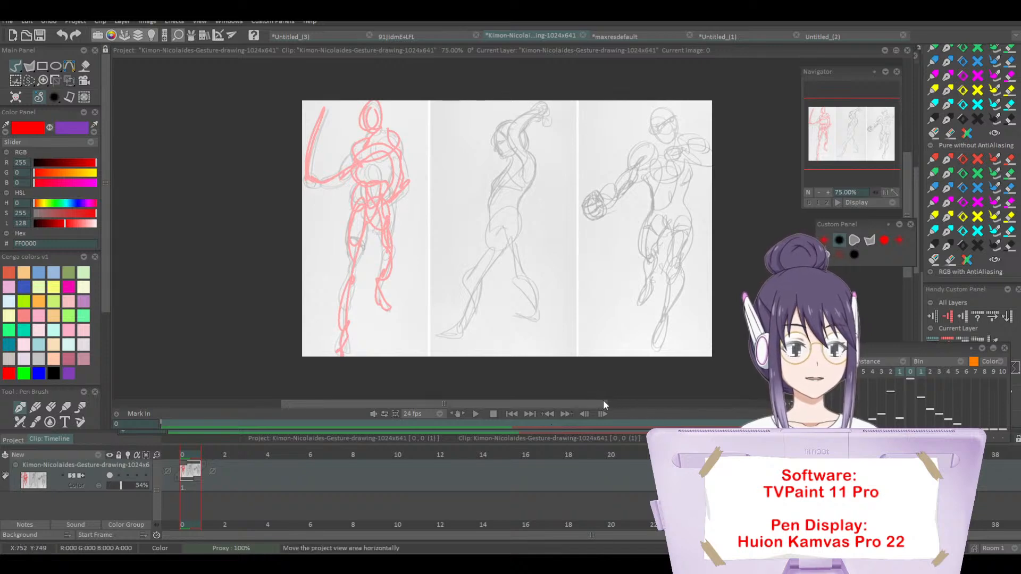
Step: Add a new animation layer above the faded gesture drawing reference layer
mouse_move(598, 405)
mouse_down()
mouse_move(627, 410)
mouse_move(617, 405)
mouse_up()
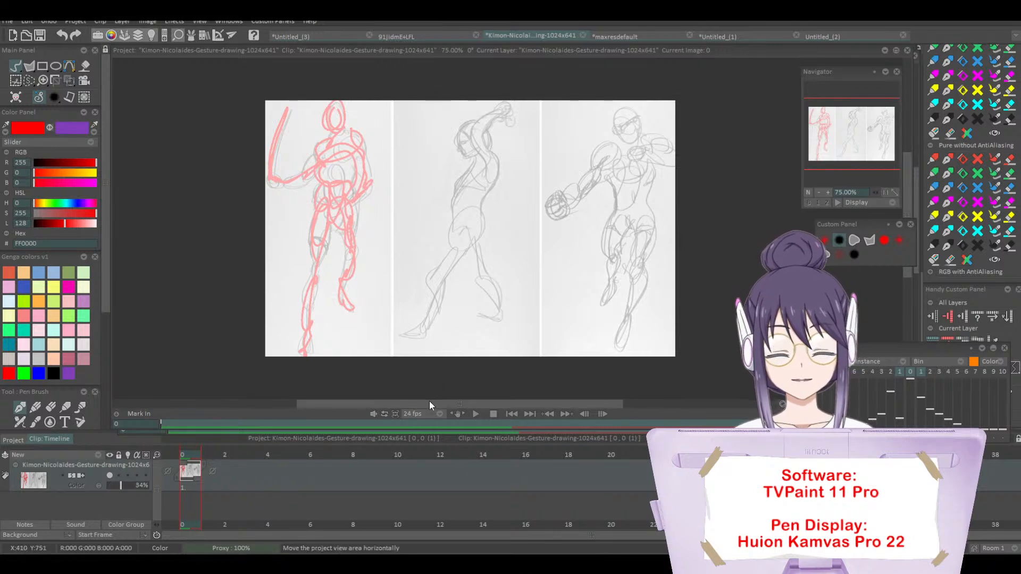
drag(429, 401, 431, 401)
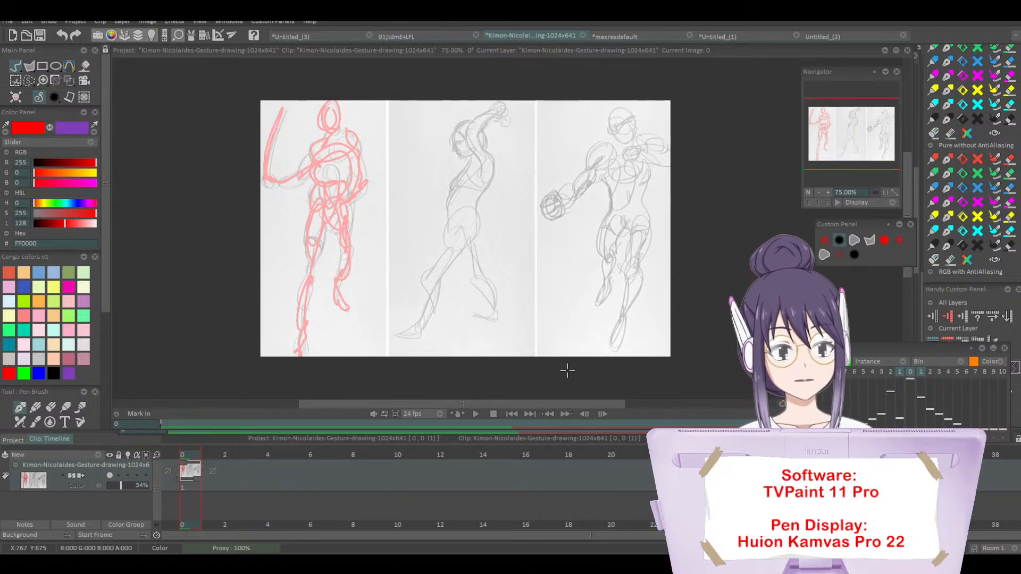
click(91, 455)
click(119, 458)
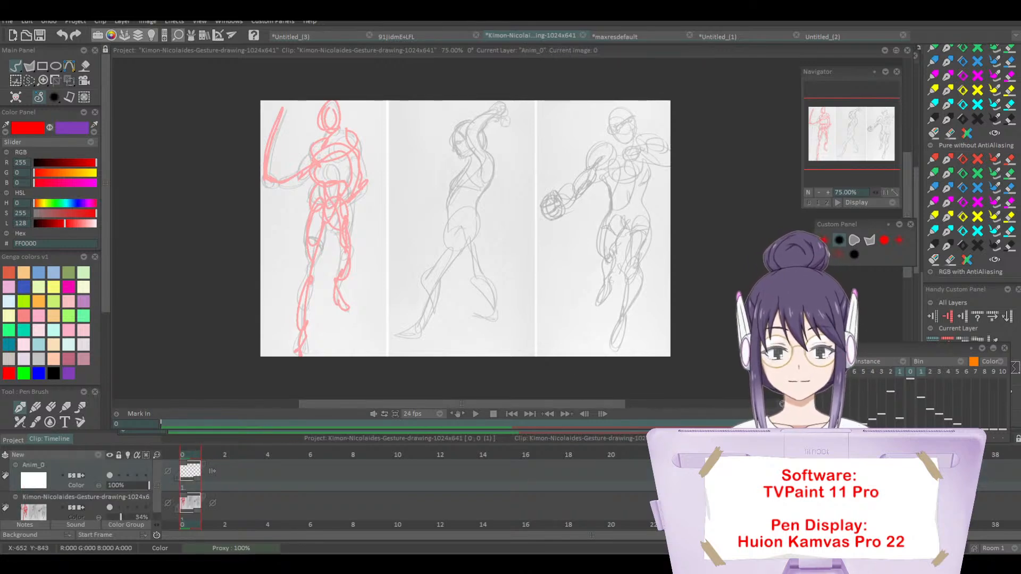
drag(448, 405, 455, 405)
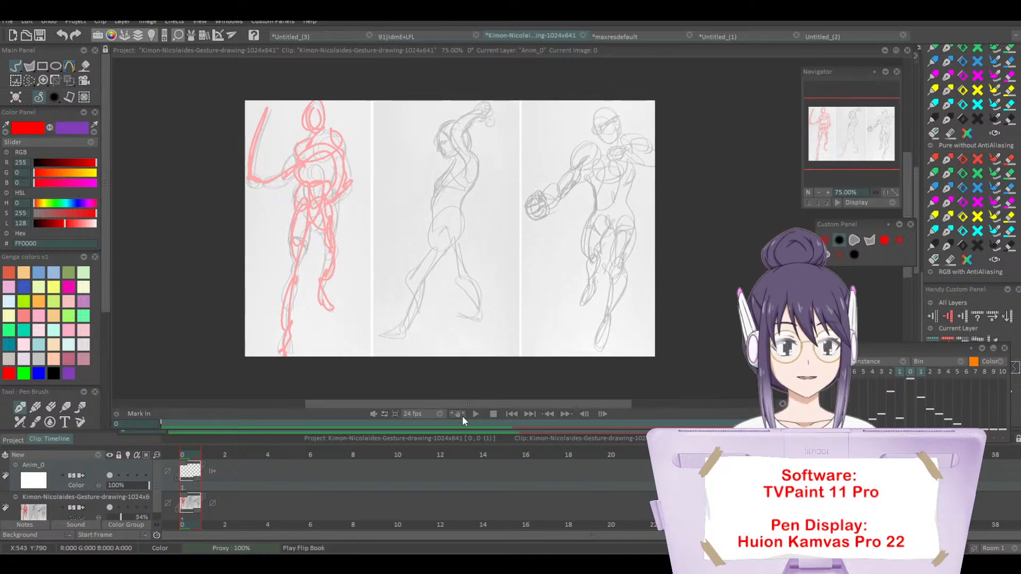
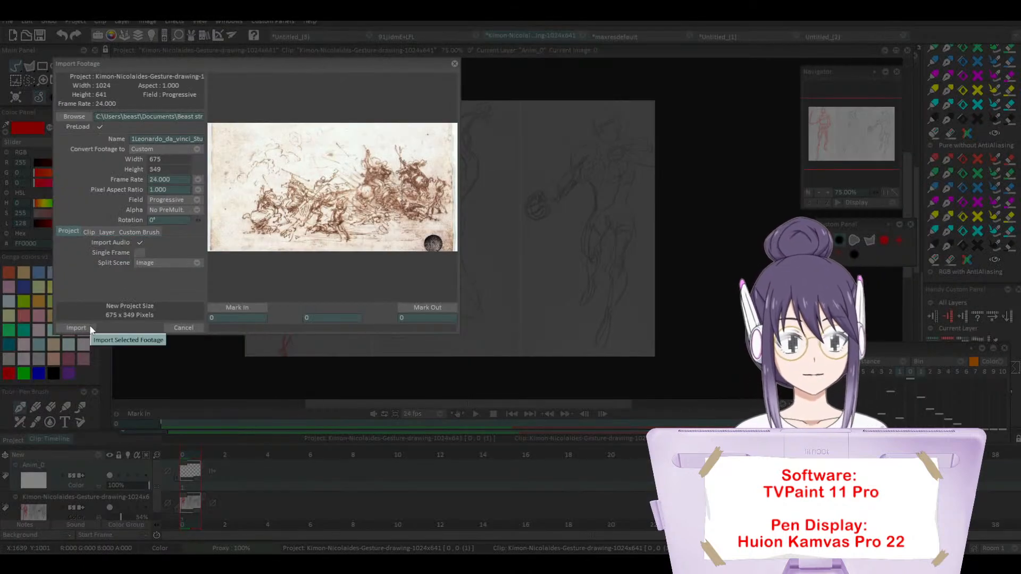
Step: Import the Leonardo da Vinci battle study and the michelangelo-buonarroti-5 figure study as separate projects, enlarging the Leonardo view to 200%
click(89, 327)
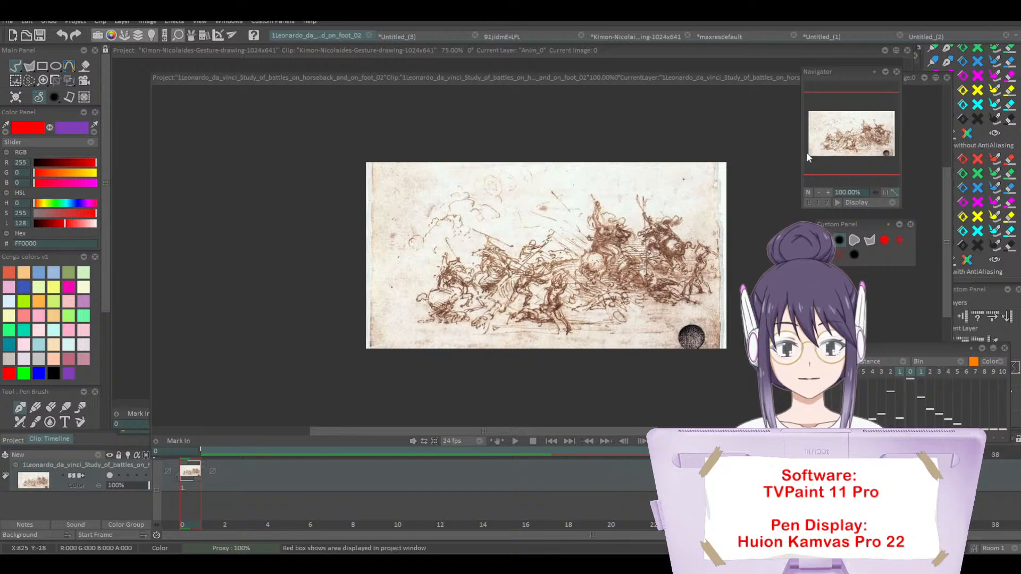
click(829, 193)
click(829, 192)
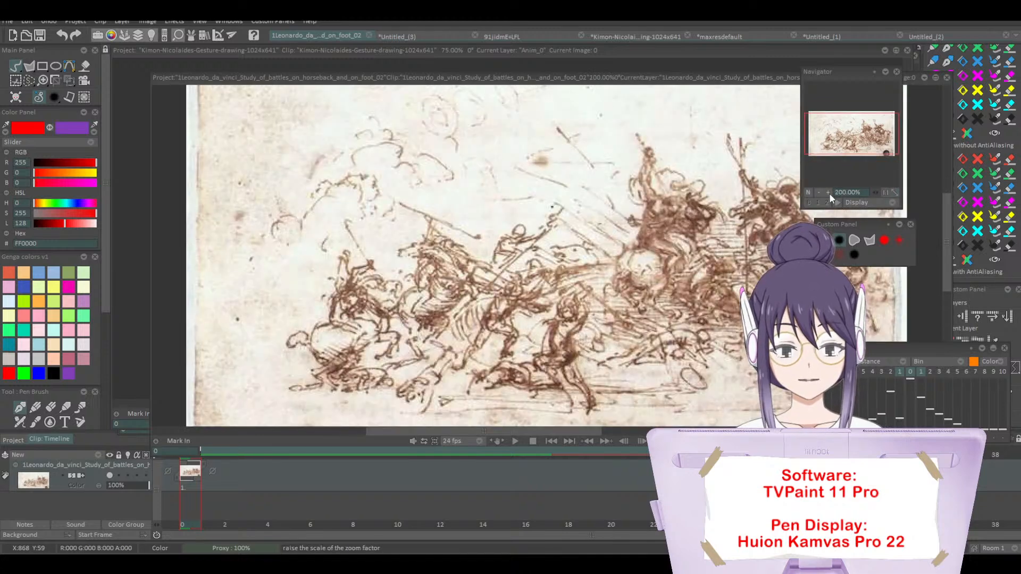
click(863, 142)
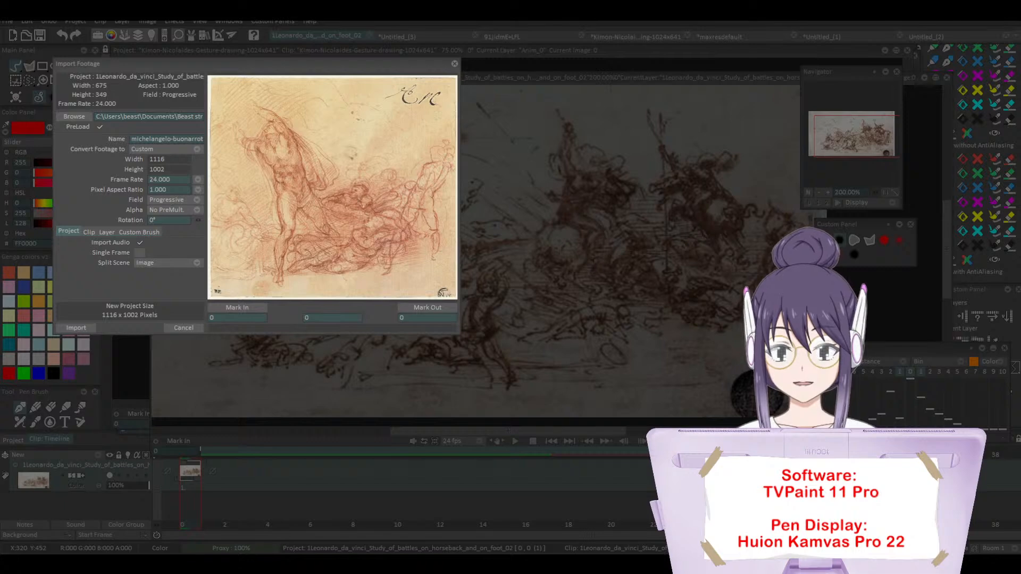
click(76, 328)
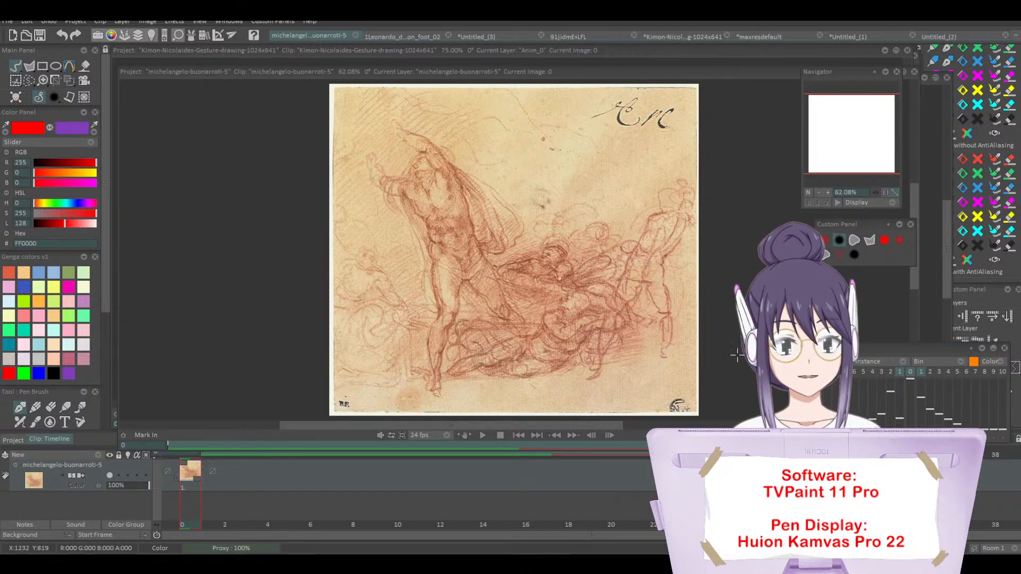
Step: Draw temporary red loops around the standing figure at the far right of the Michelangelo study, undoing each one
mouse_move(667, 195)
mouse_down()
mouse_move(608, 230)
mouse_move(668, 265)
mouse_move(681, 188)
mouse_up()
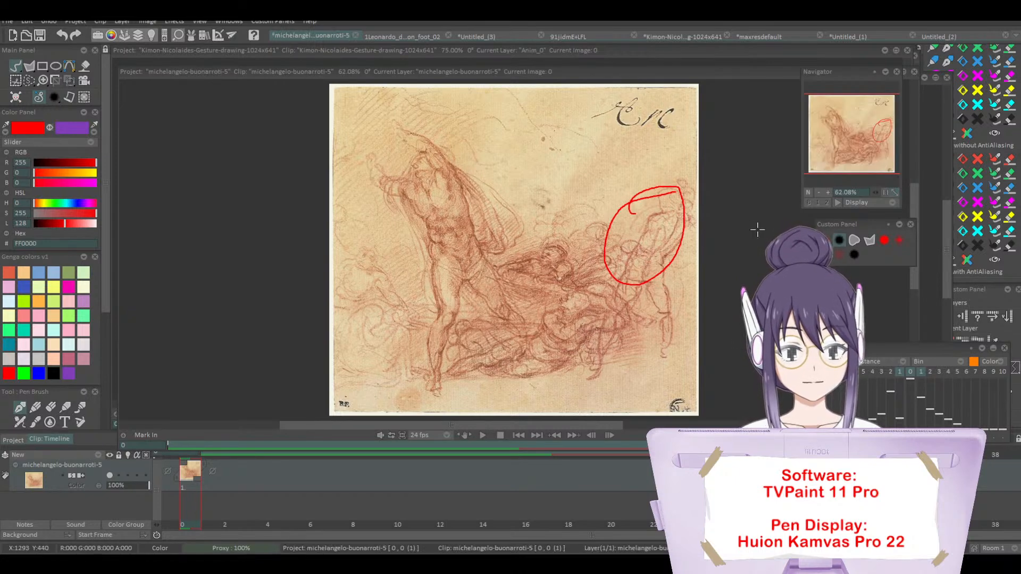
key(ctrl+z)
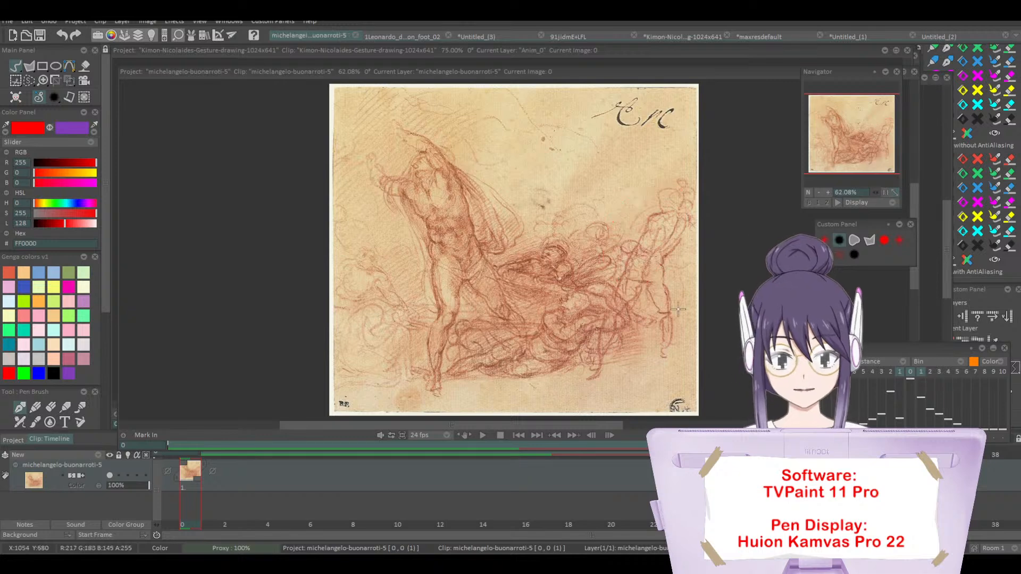
mouse_move(682, 173)
mouse_down()
mouse_move(593, 385)
mouse_move(638, 196)
mouse_up()
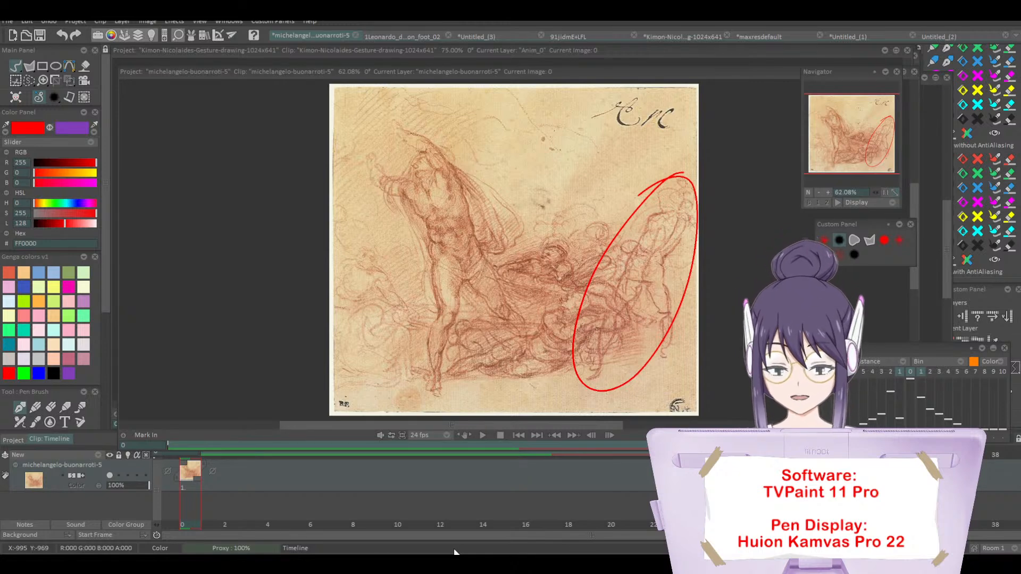
key(ctrl+z)
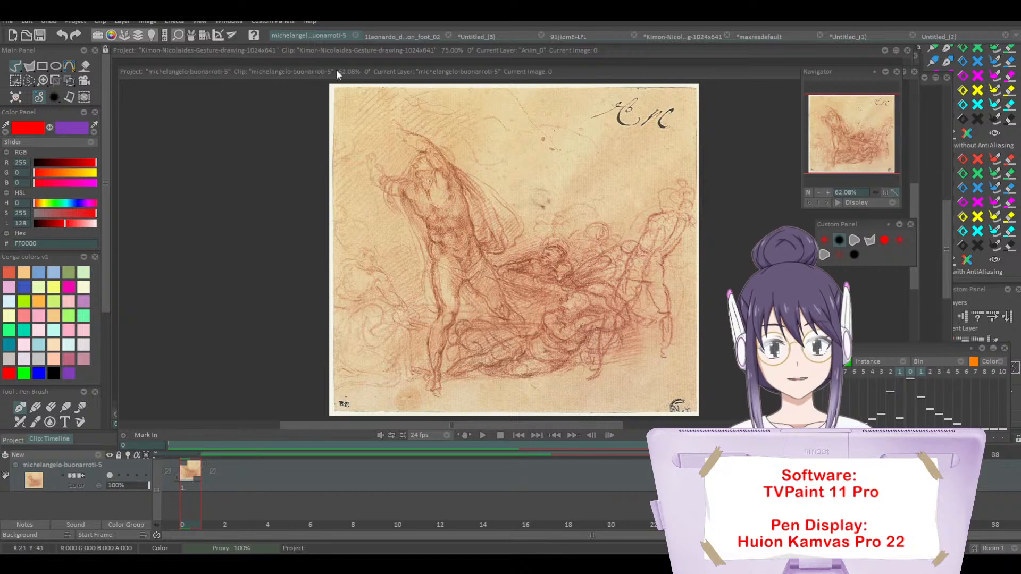
Step: Align the Michelangelo and Leonardo project windows with the upper edge of the workspace, reducing their zoom to 33.33% and 100%
drag(336, 69, 331, 50)
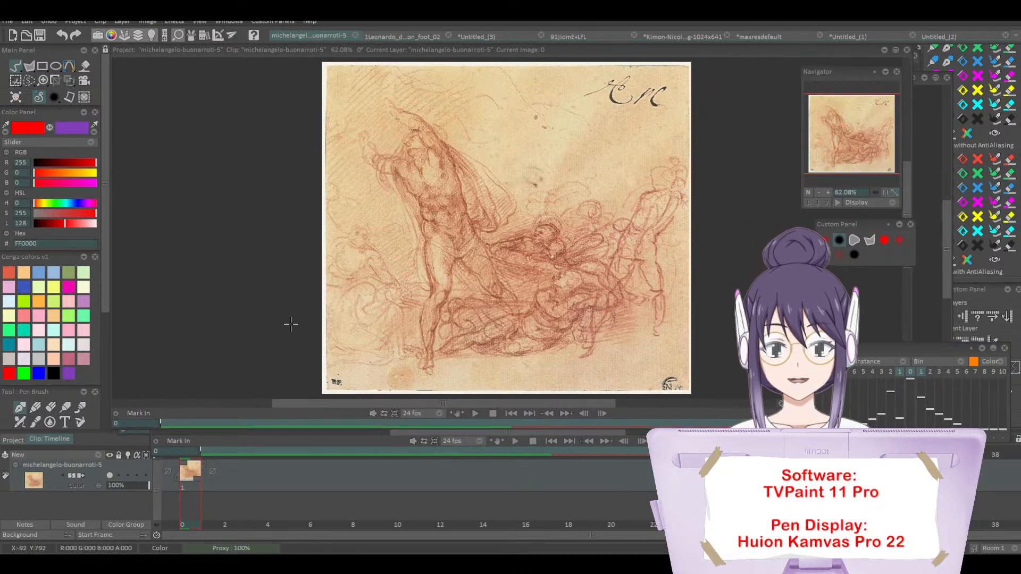
click(366, 432)
drag(369, 430, 597, 422)
click(818, 192)
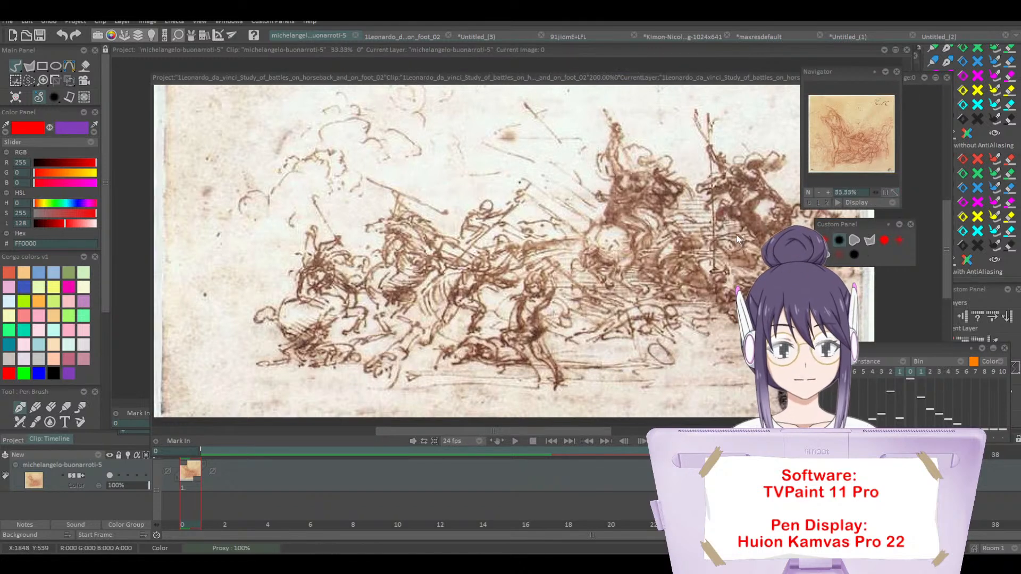
click(735, 235)
click(818, 193)
click(819, 193)
drag(662, 76, 622, 49)
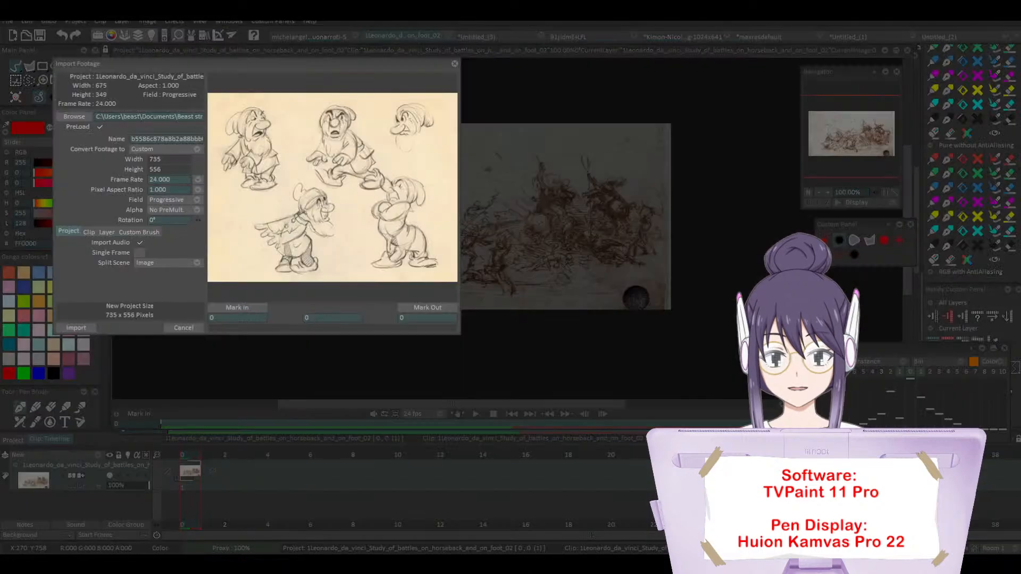
Step: Import the snow-white-disney-sketches dwarf reference sheet as a new project
click(138, 263)
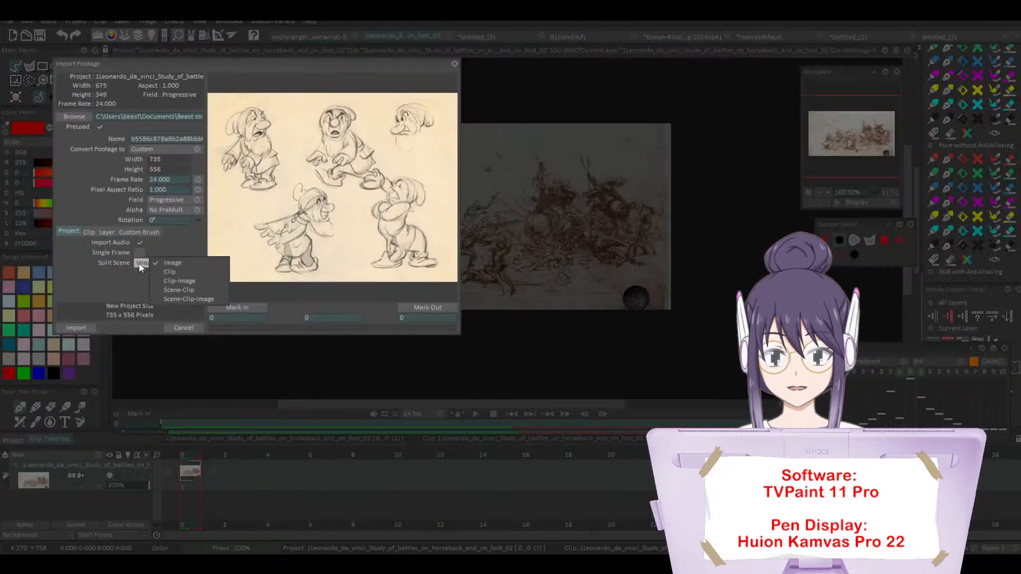
click(80, 231)
click(89, 323)
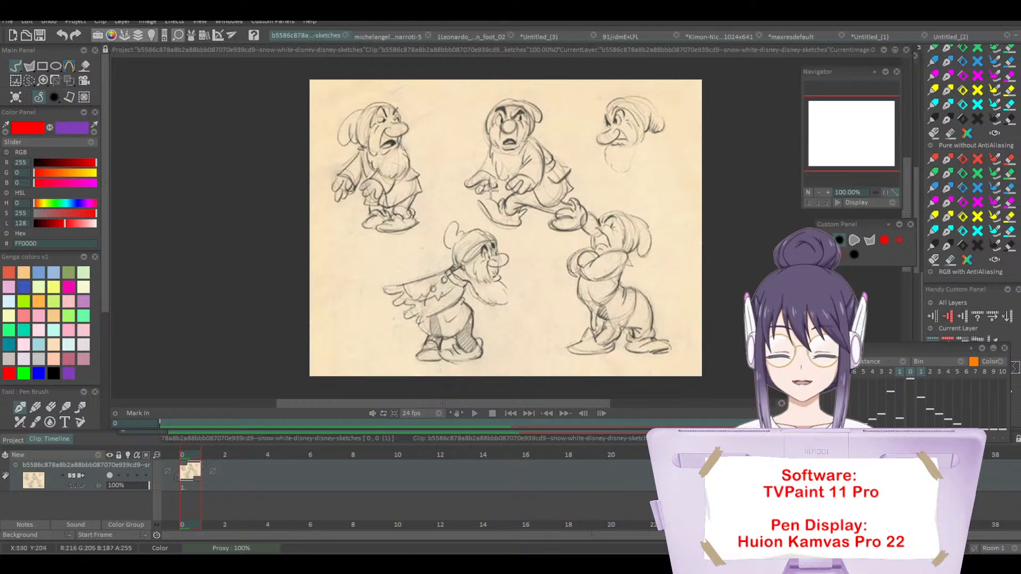
drag(445, 402, 494, 406)
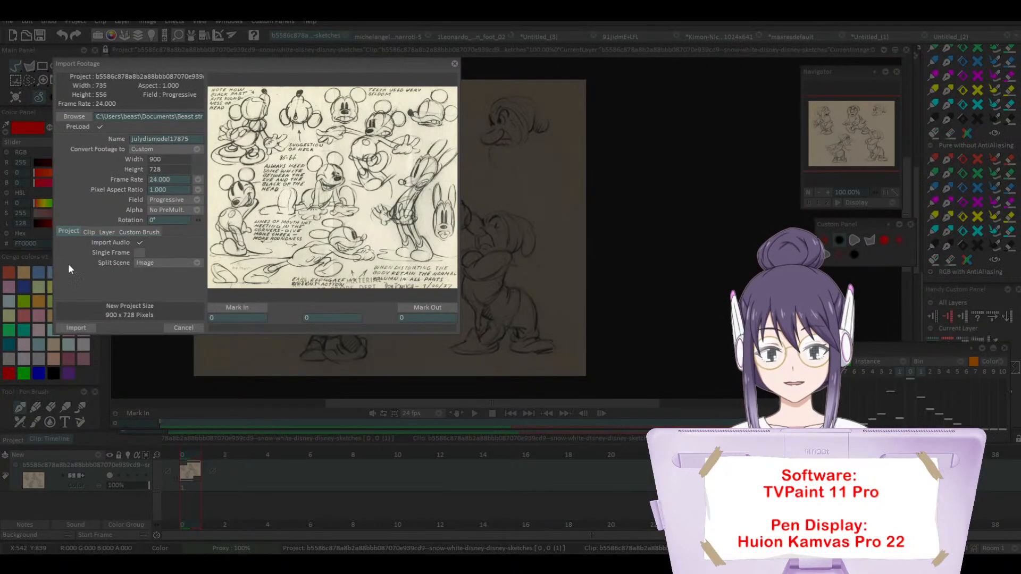
Step: Import the julydismodel17875 Mickey model sheet as a project and resize its window beside the dwarf sketches, zoomed in on the poses
click(76, 328)
drag(149, 456, 409, 327)
drag(543, 301, 563, 300)
click(827, 193)
click(827, 193)
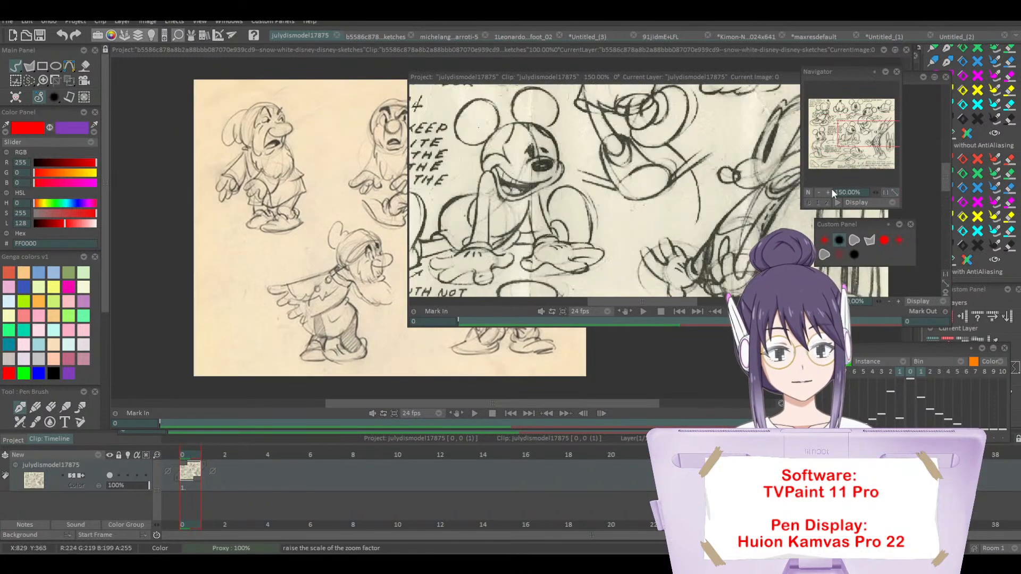
drag(856, 140, 876, 113)
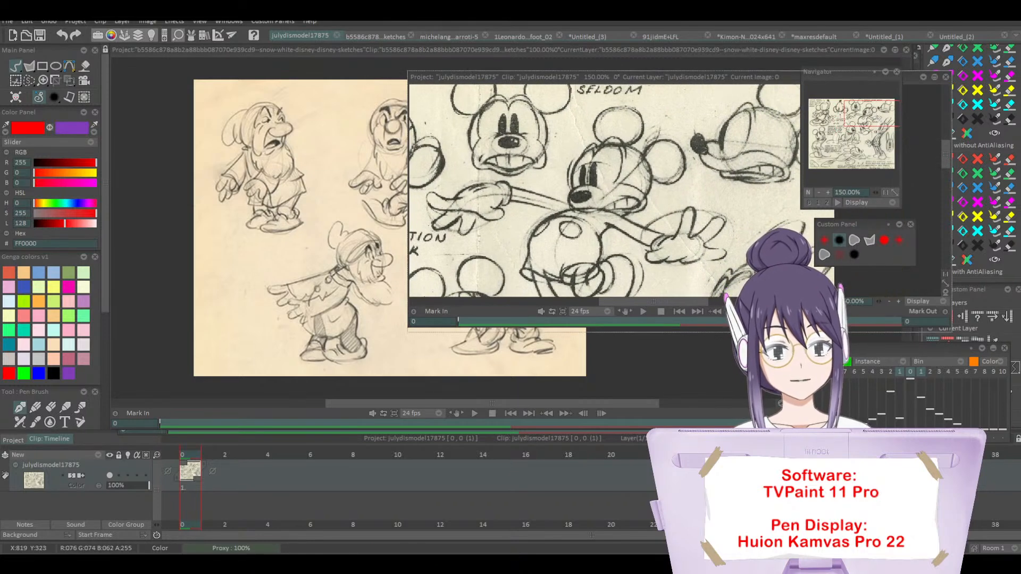
drag(739, 325, 739, 410)
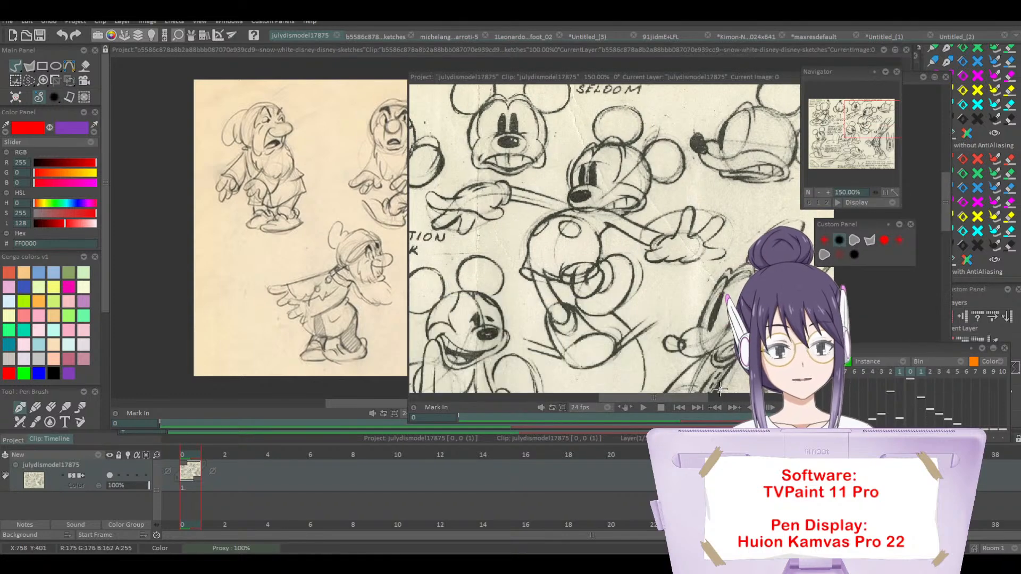
drag(871, 127, 864, 153)
Step: Trace the arms and hands of the crouching middle dwarf with thick red gesture lines at 300% zoom, redoing the first arm stroke
drag(355, 404, 359, 403)
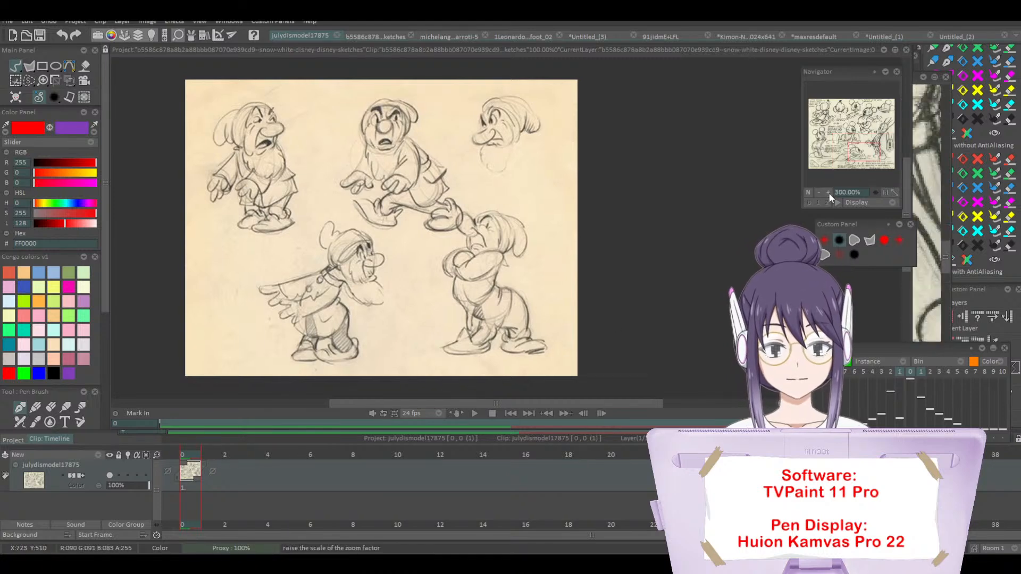
click(827, 193)
click(827, 193)
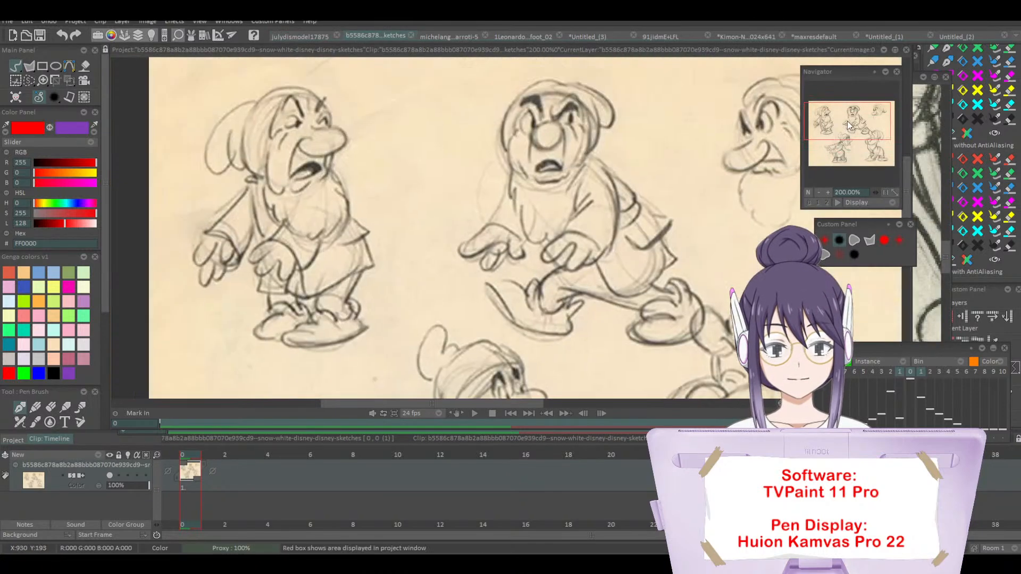
drag(847, 120, 863, 117)
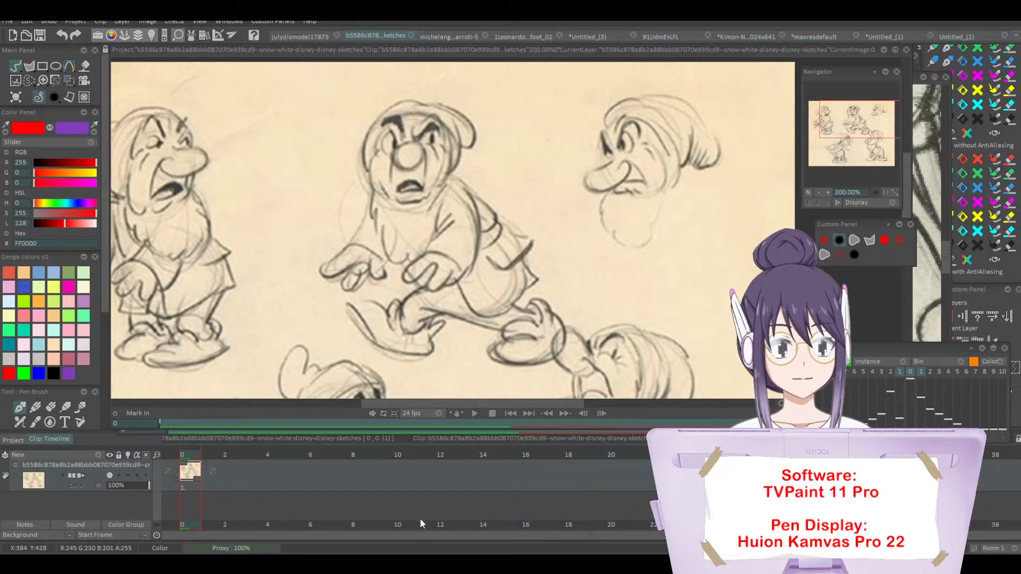
drag(391, 410, 343, 417)
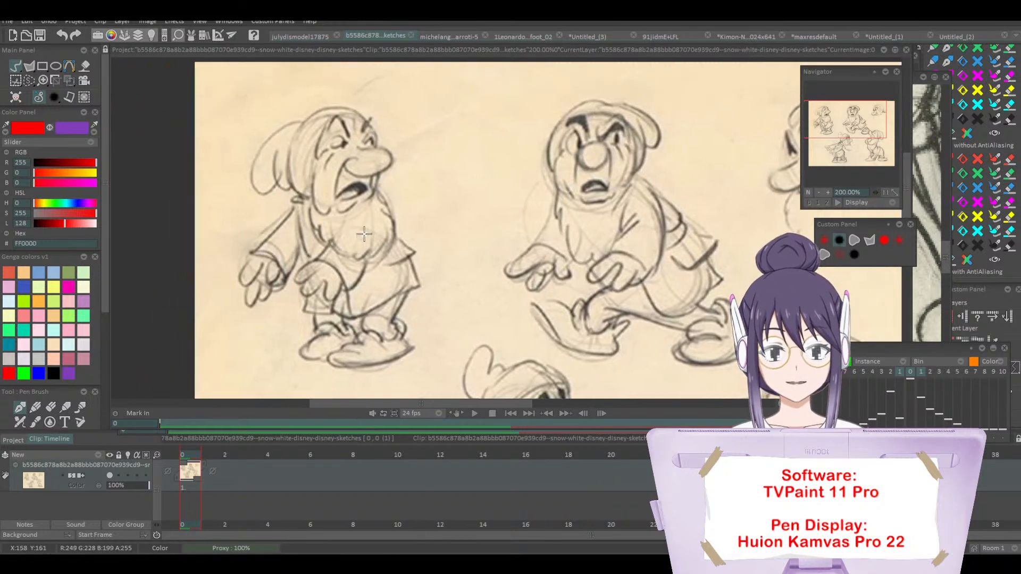
click(827, 192)
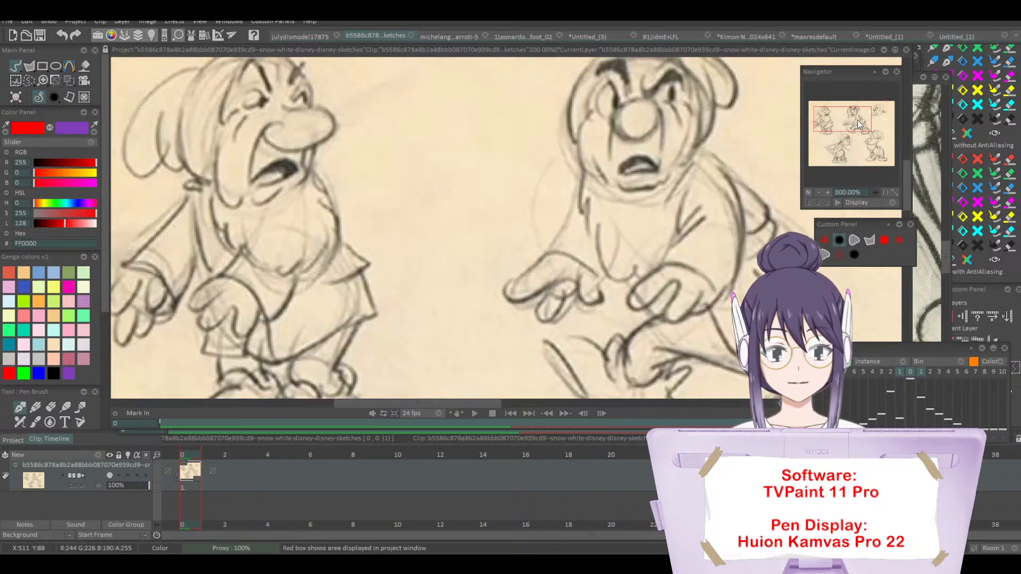
mouse_move(857, 120)
mouse_down()
mouse_move(837, 122)
mouse_move(866, 115)
mouse_move(869, 127)
mouse_move(858, 123)
mouse_up()
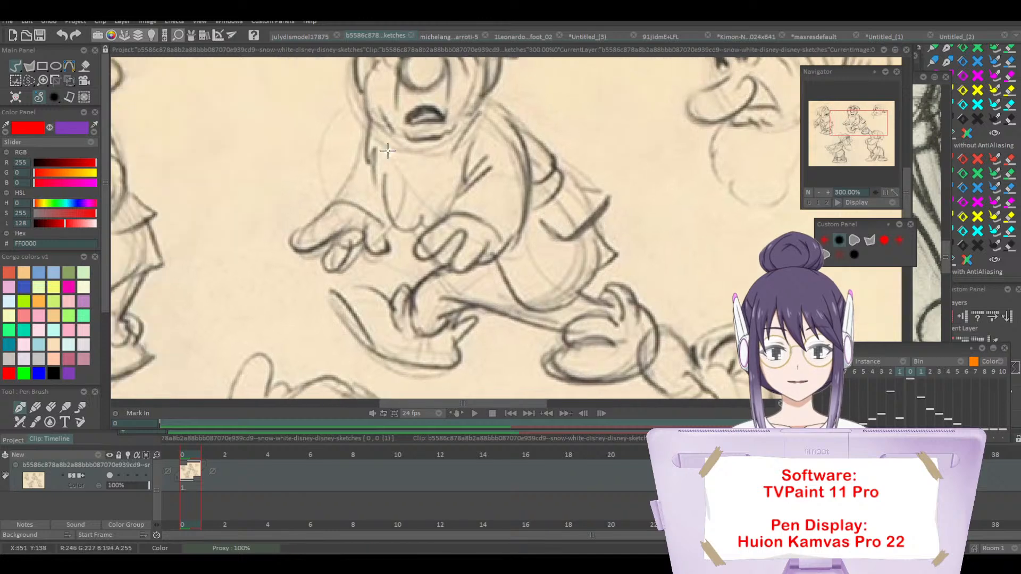
drag(366, 117, 344, 190)
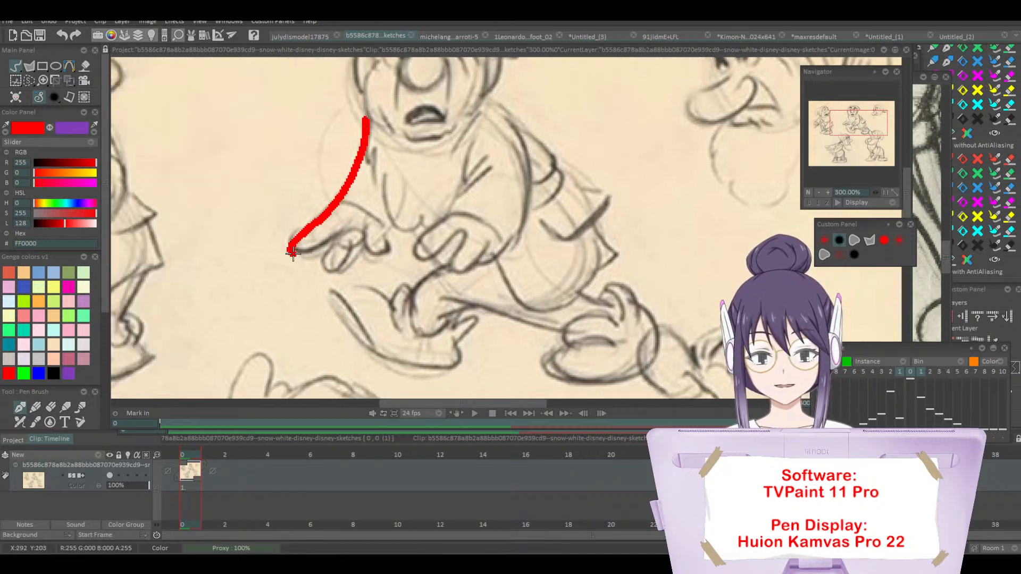
key(ctrl+z)
drag(364, 113, 357, 162)
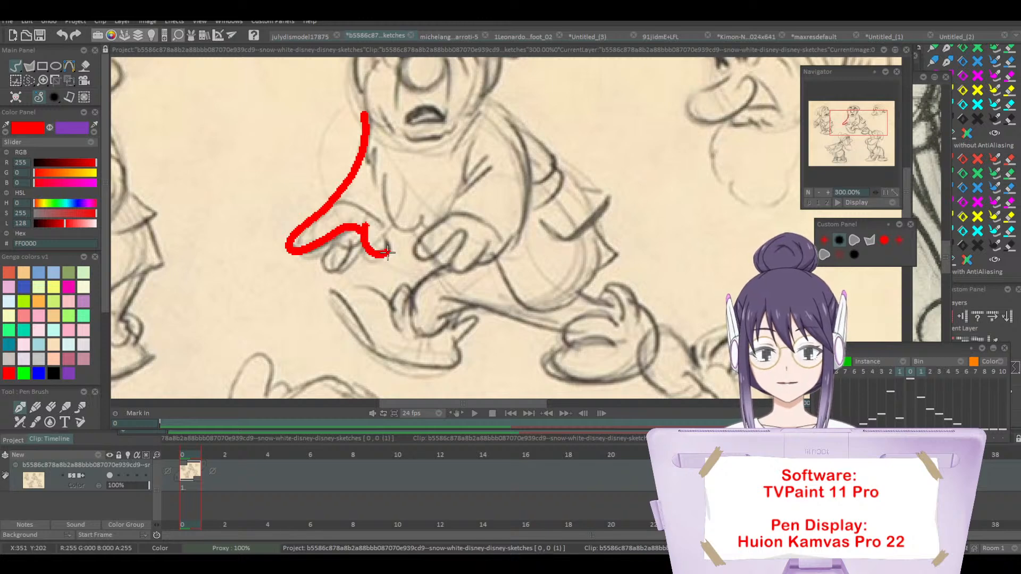
drag(492, 104, 527, 160)
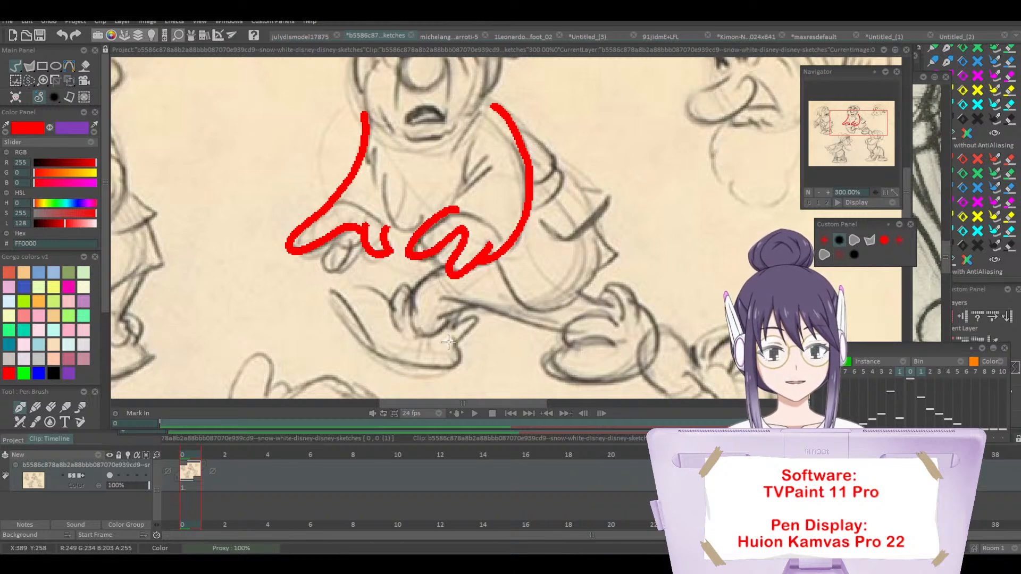
Step: Trace the crouching middle dwarf's bent and outstretched legs with red gesture lines
mouse_move(434, 303)
mouse_down()
mouse_move(546, 331)
mouse_move(630, 328)
mouse_up()
drag(510, 265, 634, 324)
mouse_move(450, 275)
mouse_down()
mouse_move(415, 338)
mouse_move(448, 315)
mouse_up()
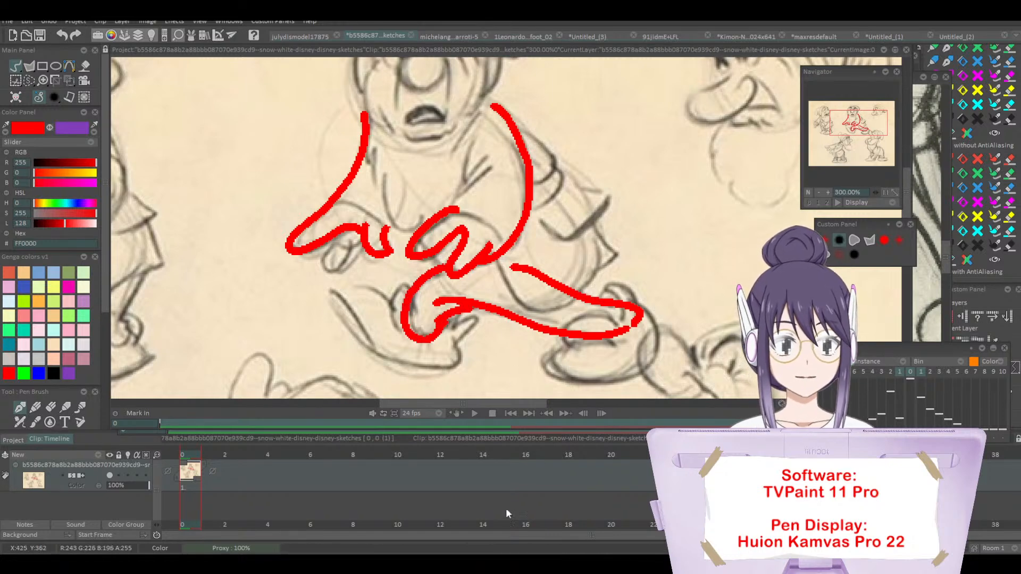
click(826, 192)
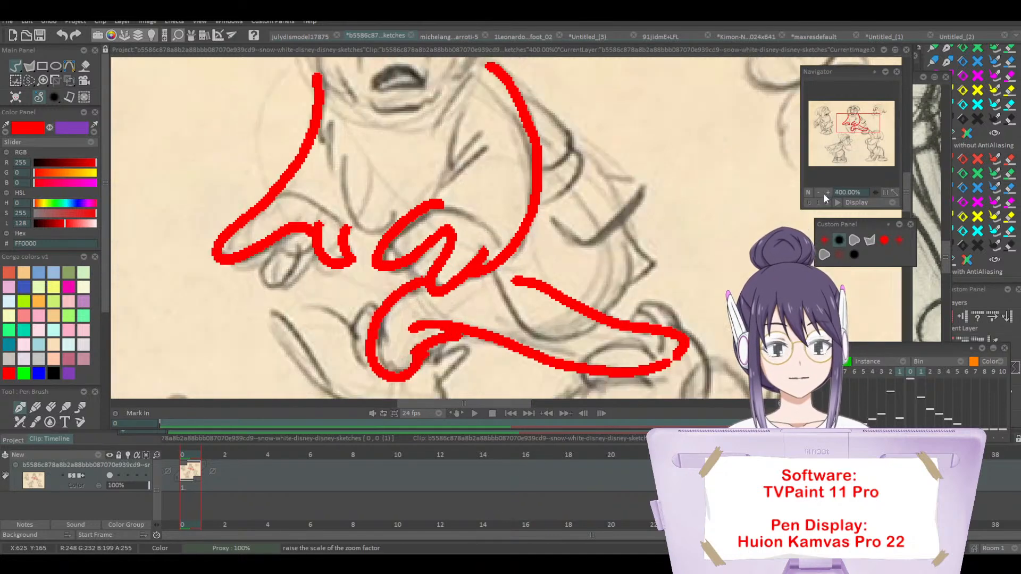
click(820, 193)
click(819, 192)
Step: Switch to the maxresdefault project, hide the dddd layer and show the maxresdefault layer holding the Gesture reference image
click(834, 37)
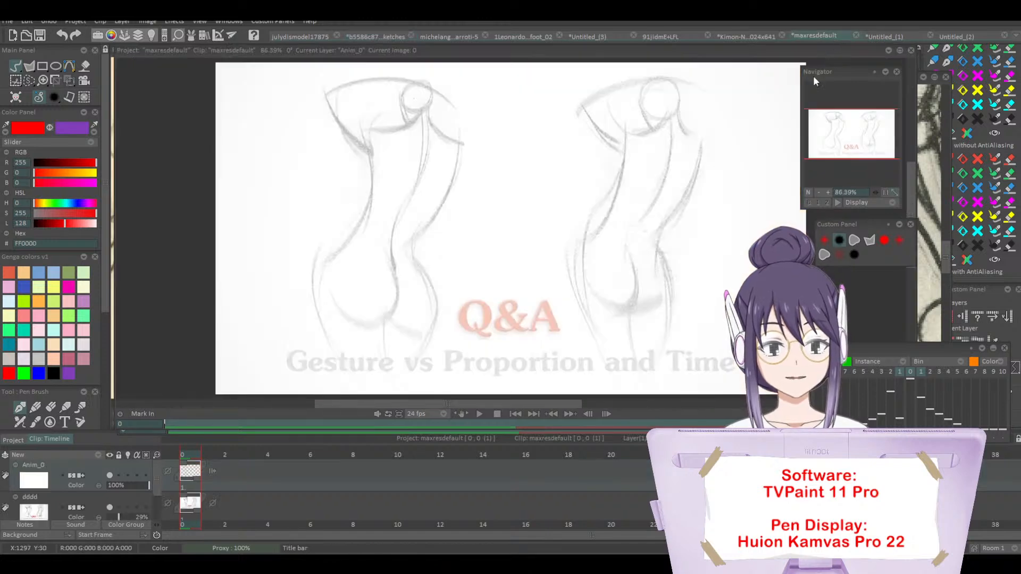
click(110, 507)
click(109, 507)
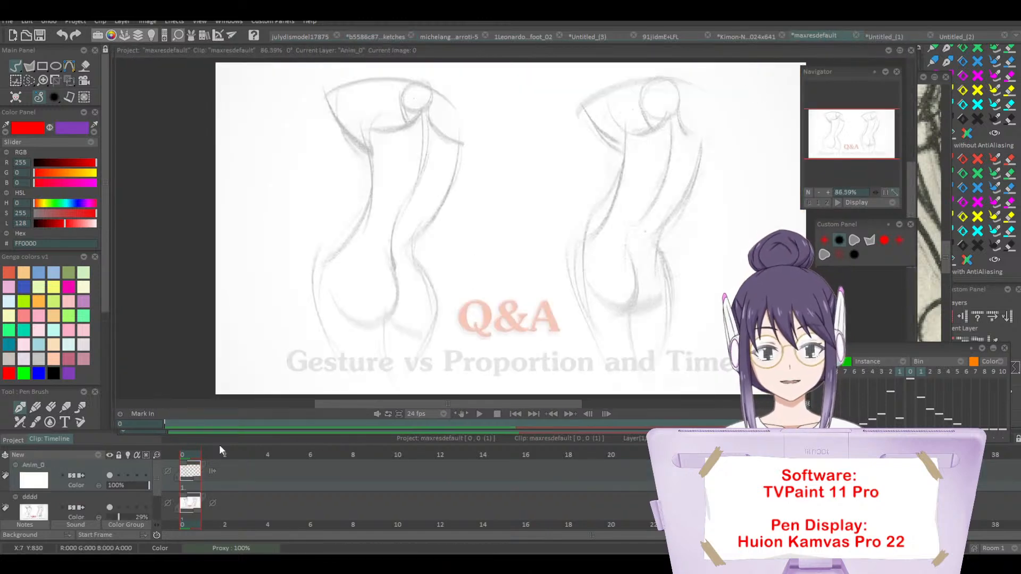
click(110, 508)
drag(157, 480, 151, 499)
click(110, 499)
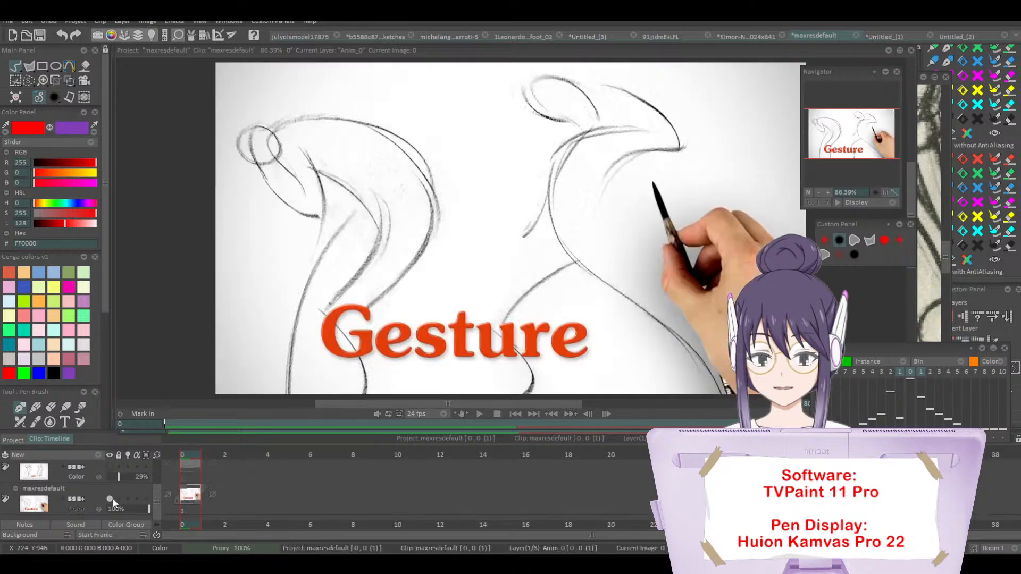
Step: Shrink the maxresdefault project into a small floating window at 33.33% zoom, close the light table panel and switch to the julydismodel17875 project
click(818, 192)
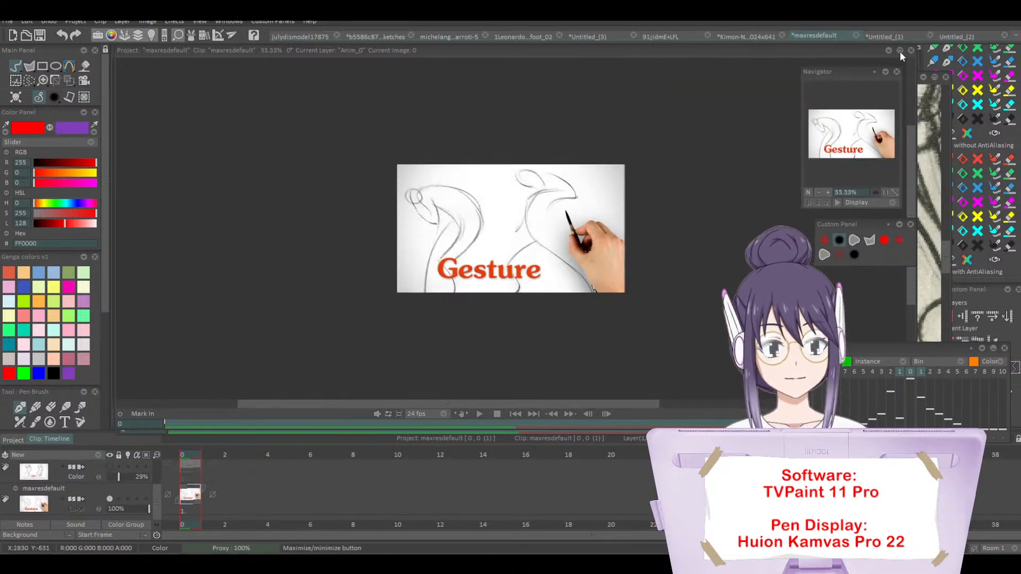
drag(894, 350, 872, 393)
click(981, 393)
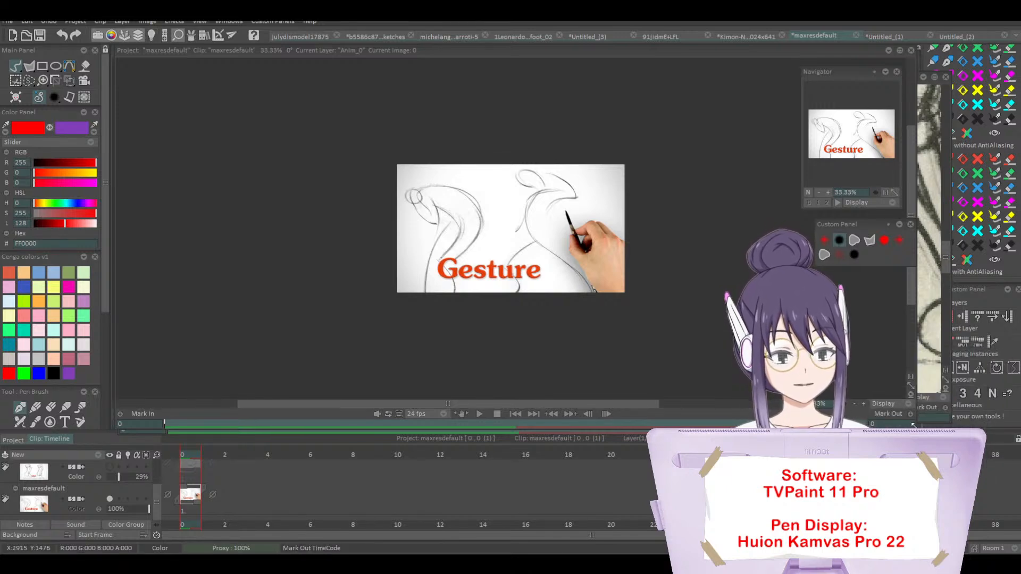
drag(913, 425, 487, 317)
drag(375, 51, 567, 75)
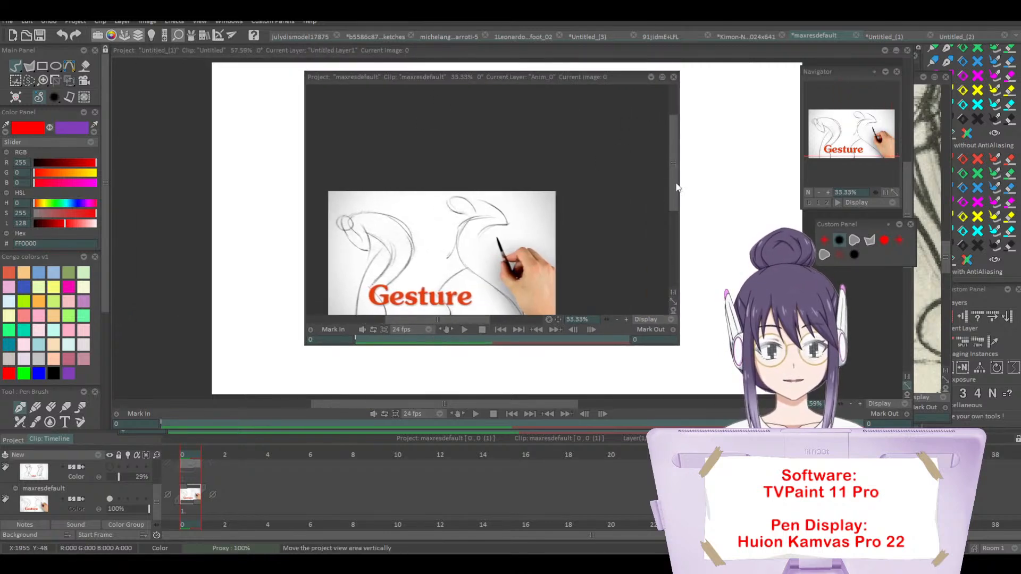
drag(674, 187, 674, 203)
click(306, 38)
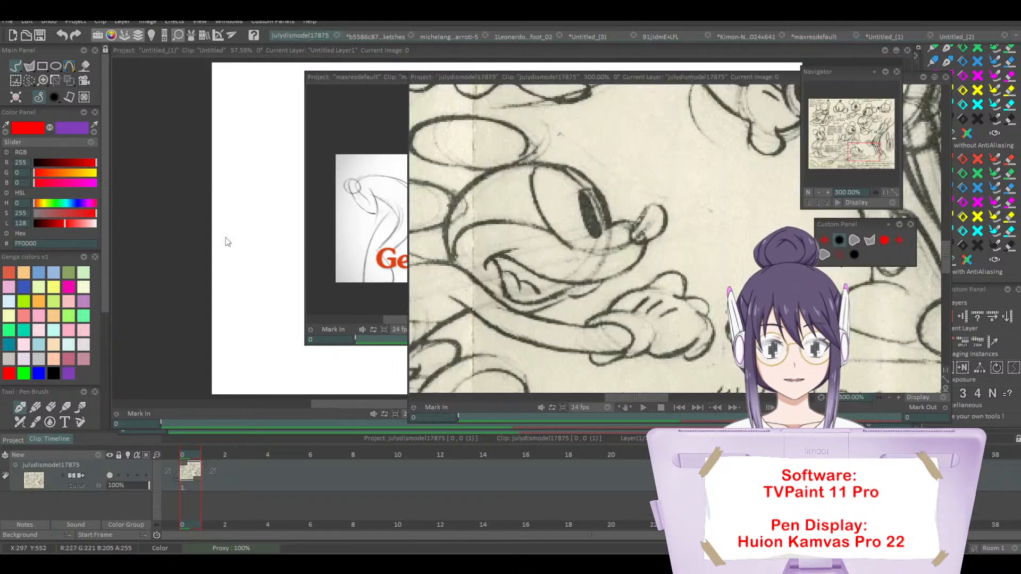
Step: Look through the open projects and close the blank Untitled_(1) project
click(384, 34)
click(874, 35)
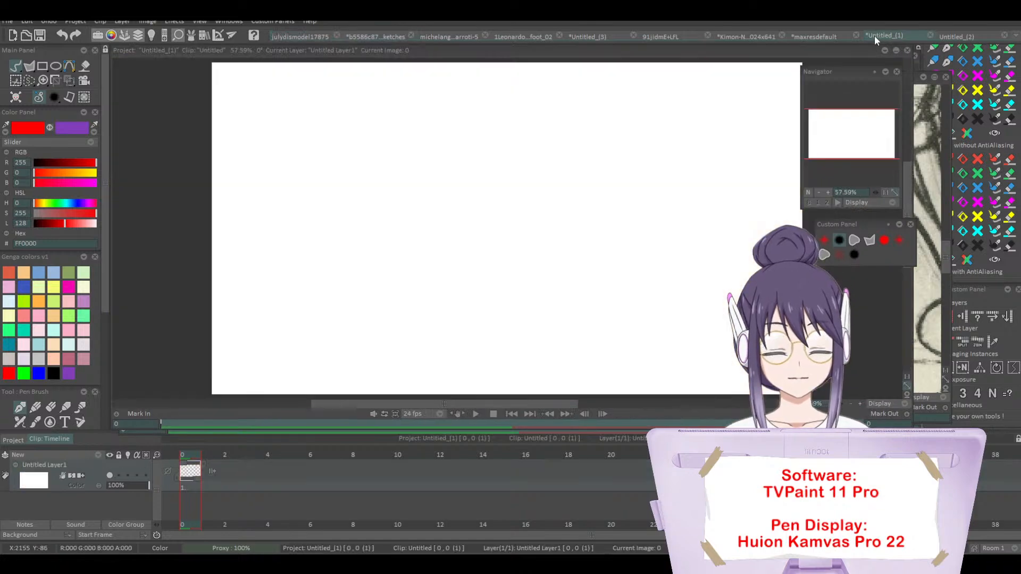
click(809, 36)
click(387, 36)
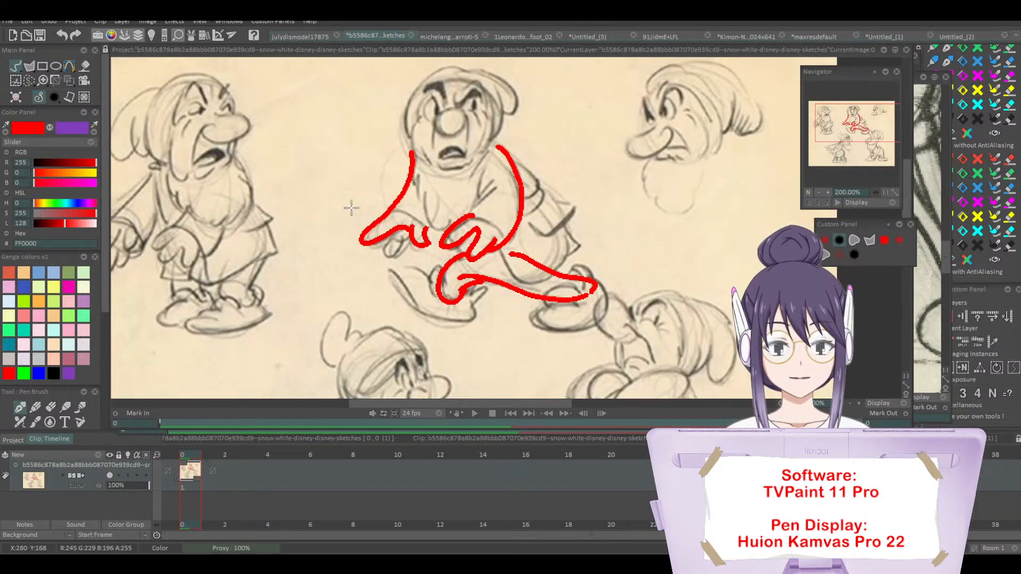
click(866, 37)
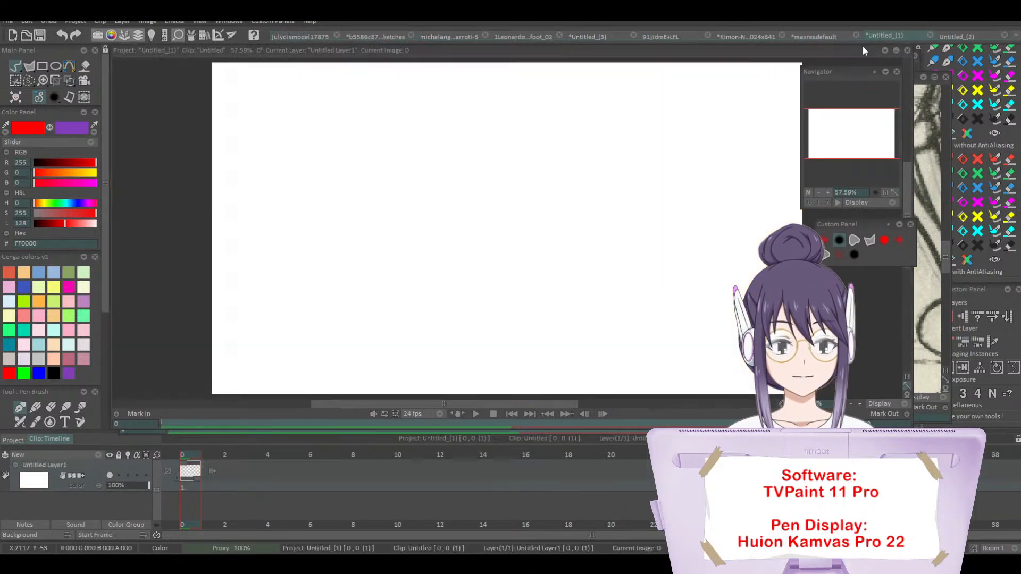
click(930, 36)
click(451, 307)
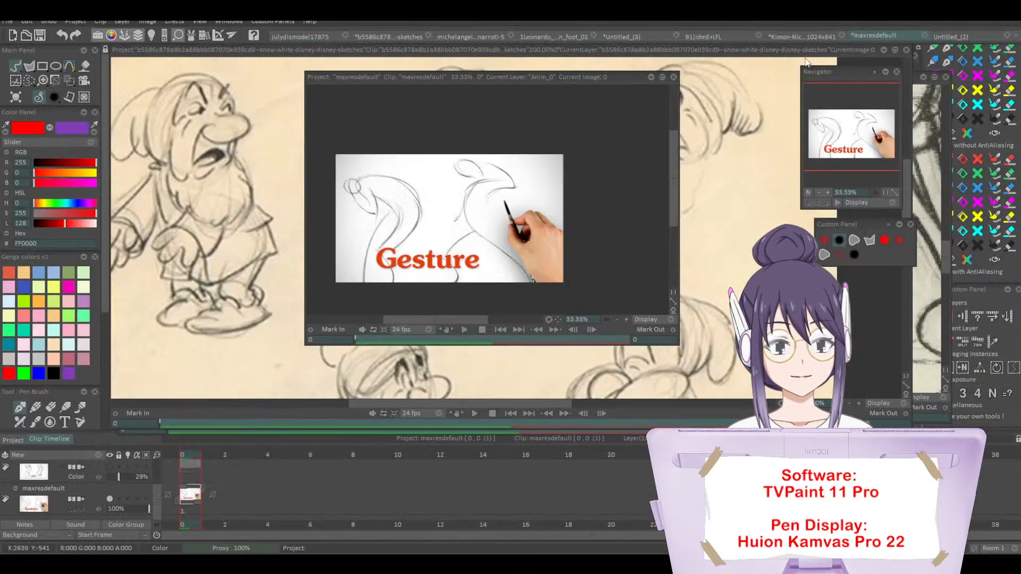
Step: Move the floating maxresdefault window aside and narrow the dwarf sketches window so both references sit next to each other
mouse_move(572, 75)
mouse_down()
mouse_move(798, 107)
mouse_move(928, 93)
mouse_up()
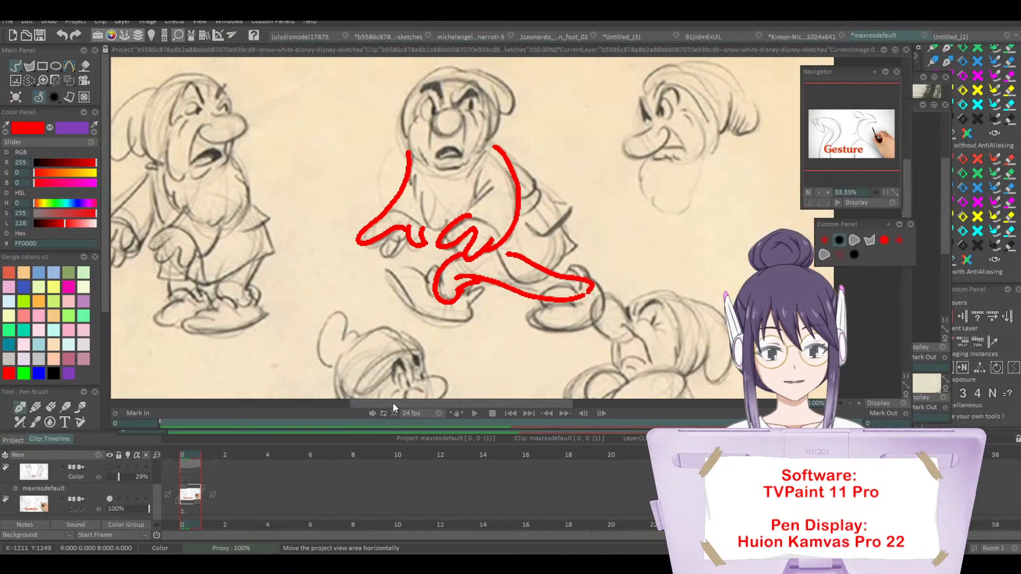
drag(393, 402, 403, 406)
drag(910, 281, 591, 331)
drag(857, 130, 854, 143)
Step: Trace the swept-back arms, hands and near leg of the leaning lower-left dwarf with thick red gesture lines
click(586, 212)
drag(585, 215, 585, 263)
drag(306, 204, 213, 231)
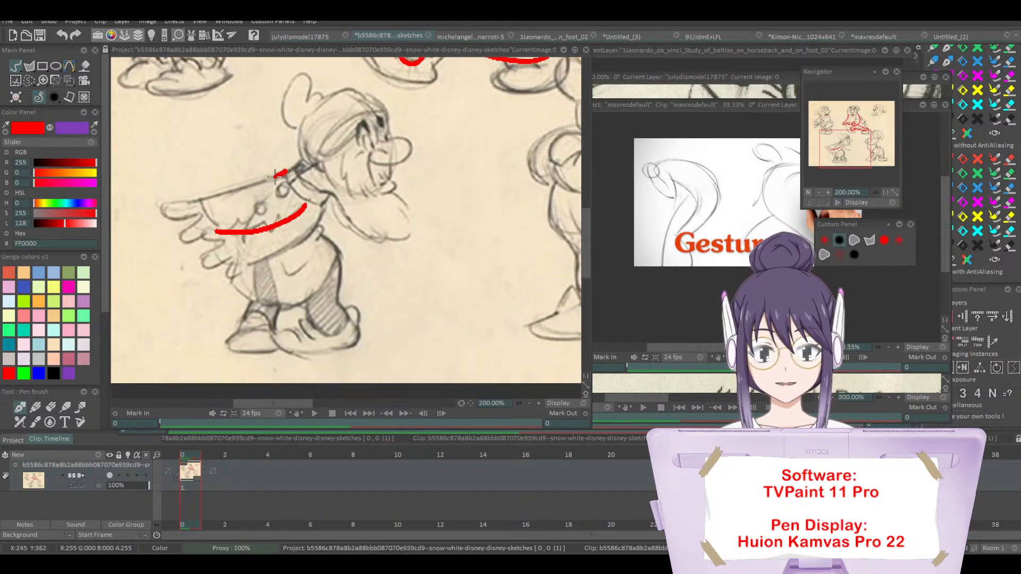
mouse_move(287, 170)
mouse_down()
mouse_move(150, 207)
mouse_move(204, 212)
mouse_move(180, 233)
mouse_move(205, 239)
mouse_up()
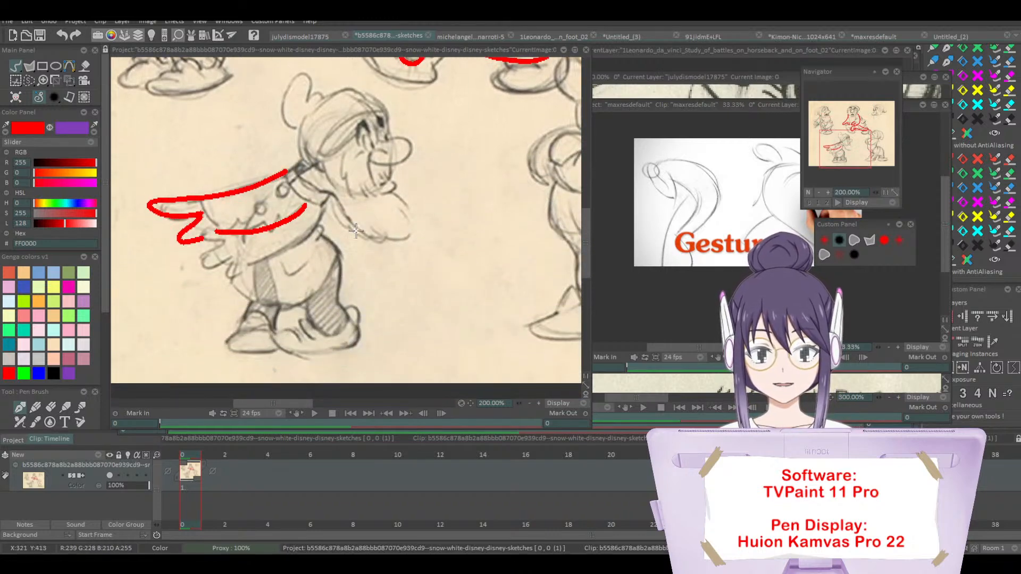
mouse_move(325, 201)
mouse_down()
mouse_move(309, 228)
mouse_move(229, 276)
mouse_up()
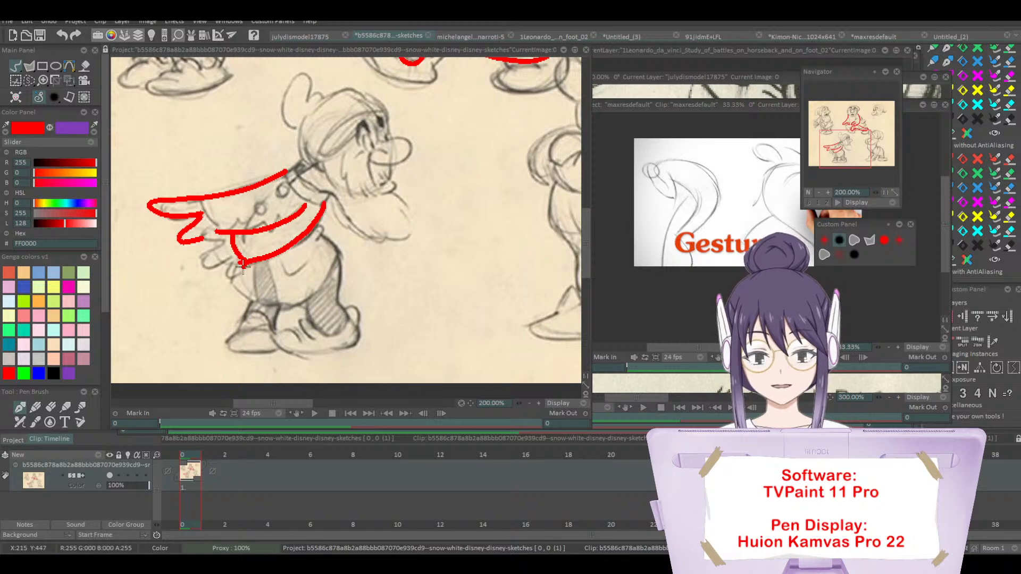
mouse_move(315, 234)
mouse_down()
mouse_move(335, 304)
mouse_move(354, 339)
mouse_up()
drag(310, 297, 345, 318)
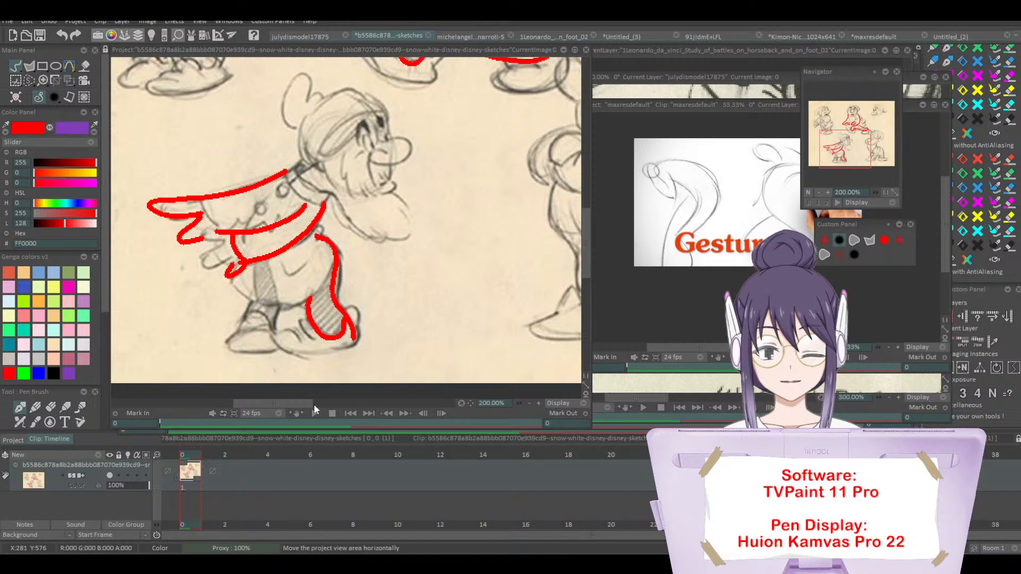
Step: Undo the stray red stroke on the Gesture reference, widen the maxresdefault window and enlarge its view to 75%
drag(295, 404, 308, 405)
click(721, 164)
drag(736, 159, 675, 194)
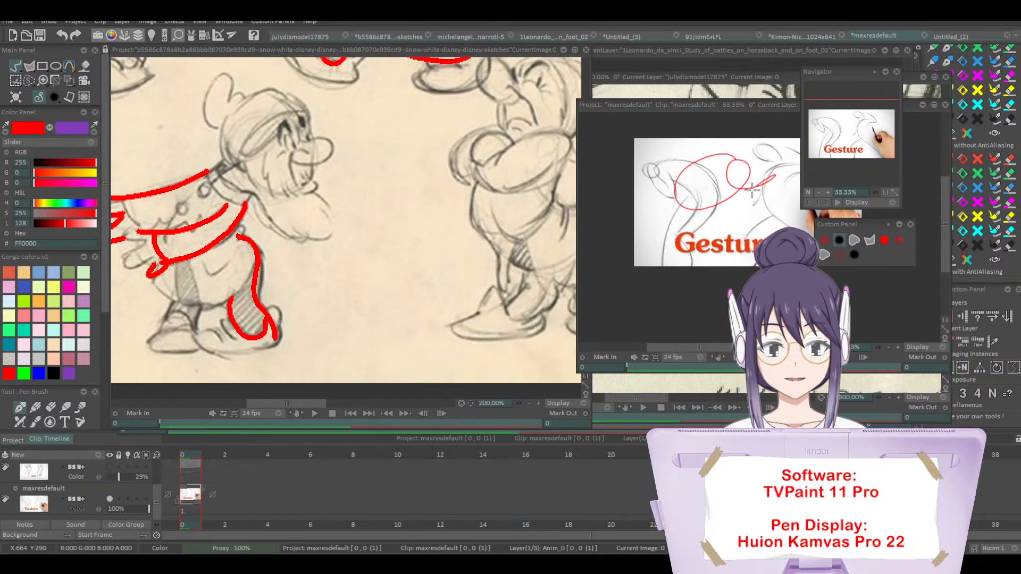
drag(678, 349, 698, 348)
key(ctrl+z)
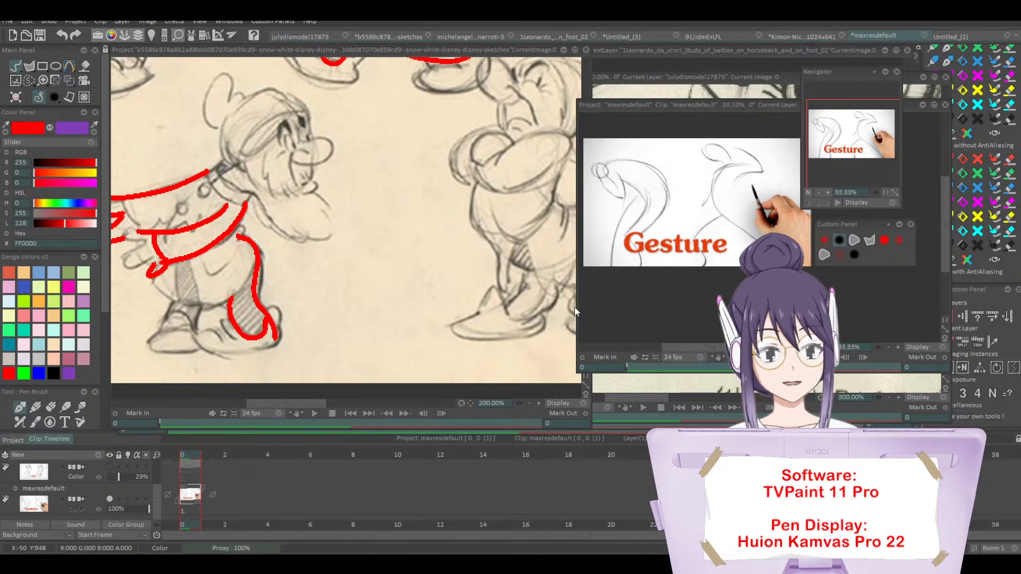
drag(577, 306, 459, 306)
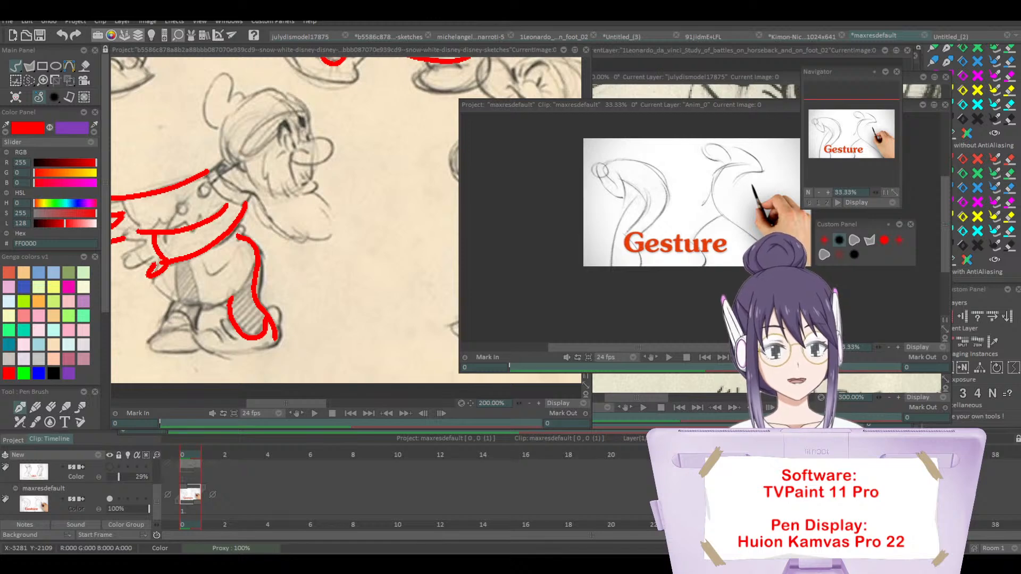
click(828, 192)
click(828, 191)
click(849, 135)
drag(848, 135, 869, 132)
Step: Return to the dwarf sketches and examine the pose of the lower-right dwarf with crossed arms
click(335, 186)
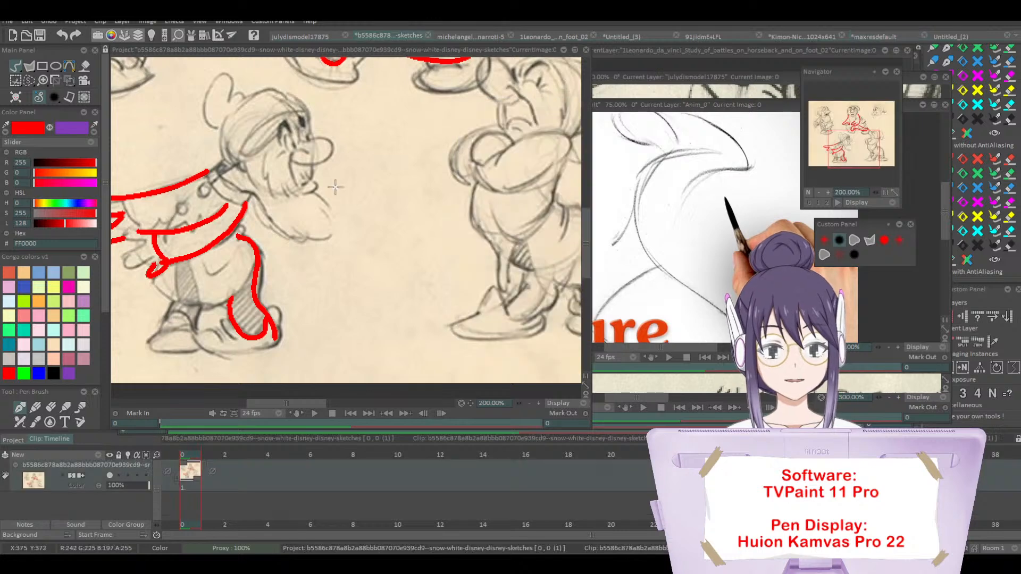
drag(284, 404, 299, 405)
drag(586, 228, 586, 218)
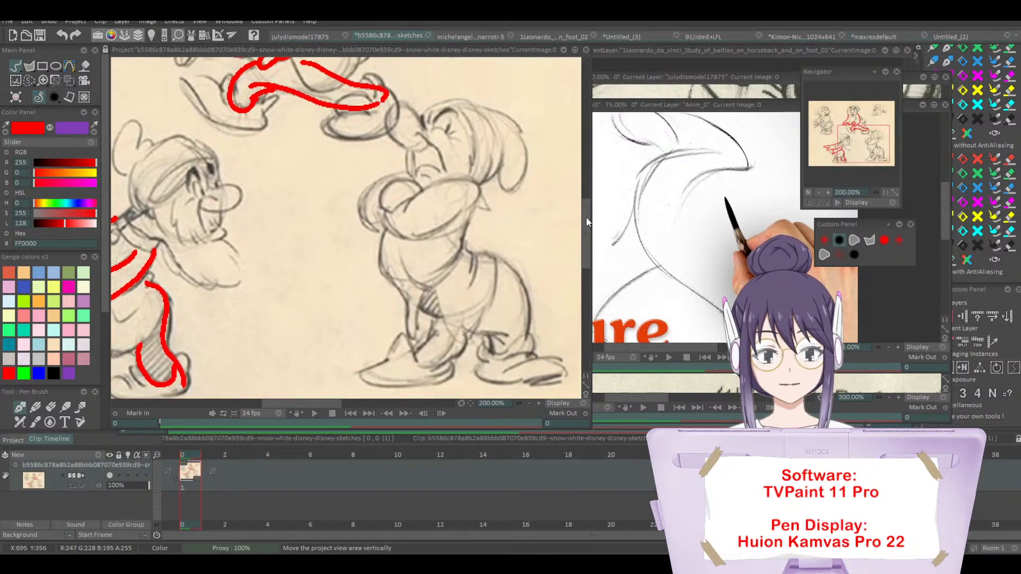
drag(311, 405, 322, 405)
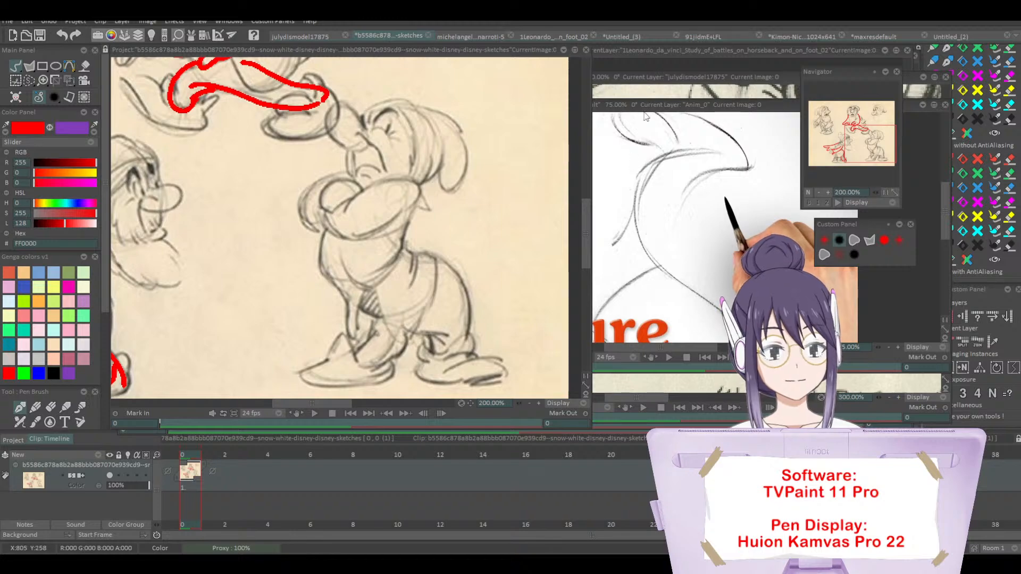
Step: Switch to the julydismodel17875 project and view the Mickey Mouse model sheet at 75%
click(300, 37)
click(819, 193)
click(819, 193)
click(819, 193)
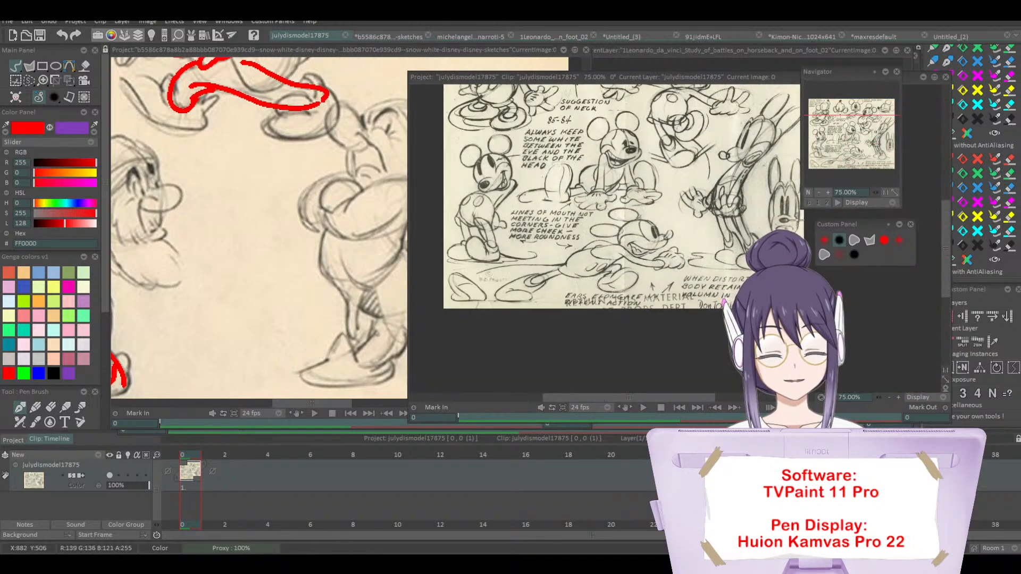
drag(847, 135, 859, 137)
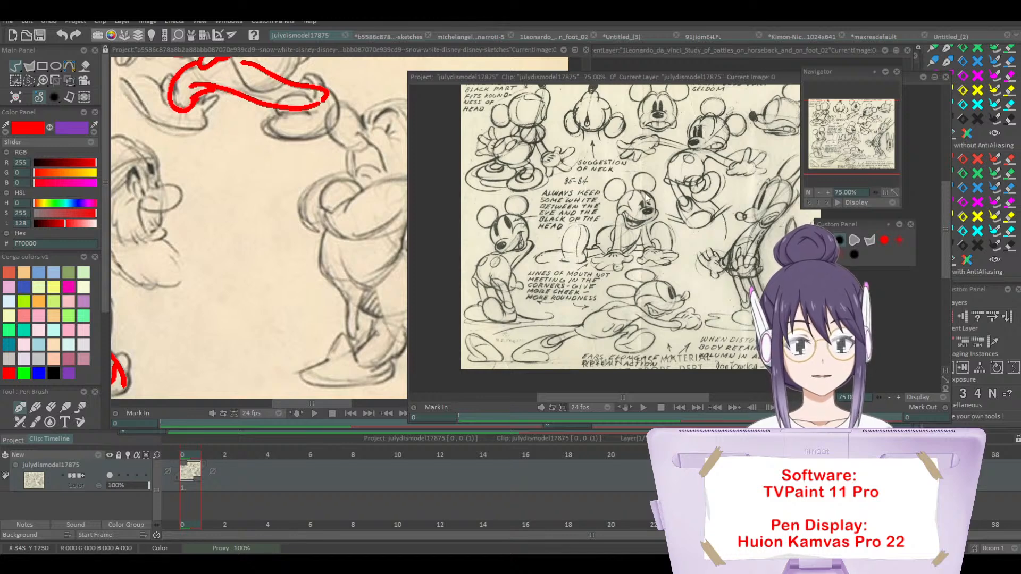
Step: Switch to the Michelangelo project and examine the figures at 100%, returning to a 50% overview
click(477, 35)
click(828, 192)
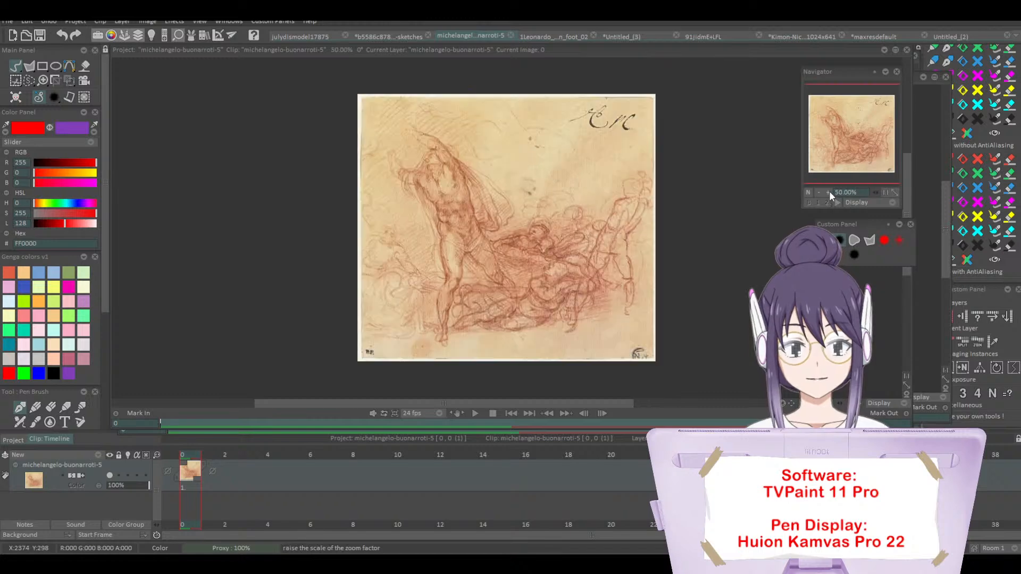
click(827, 192)
click(846, 135)
drag(847, 135, 868, 138)
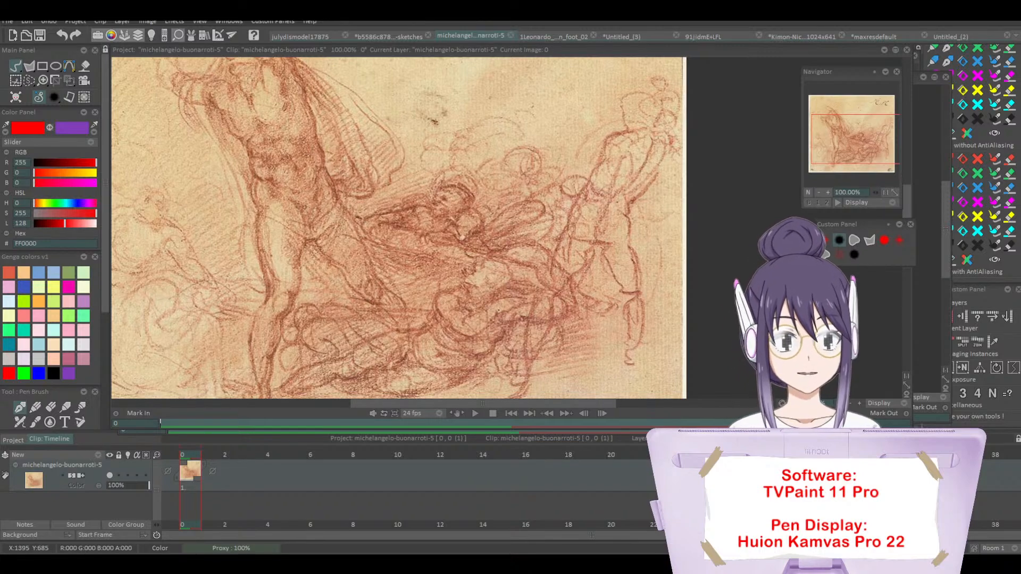
click(819, 192)
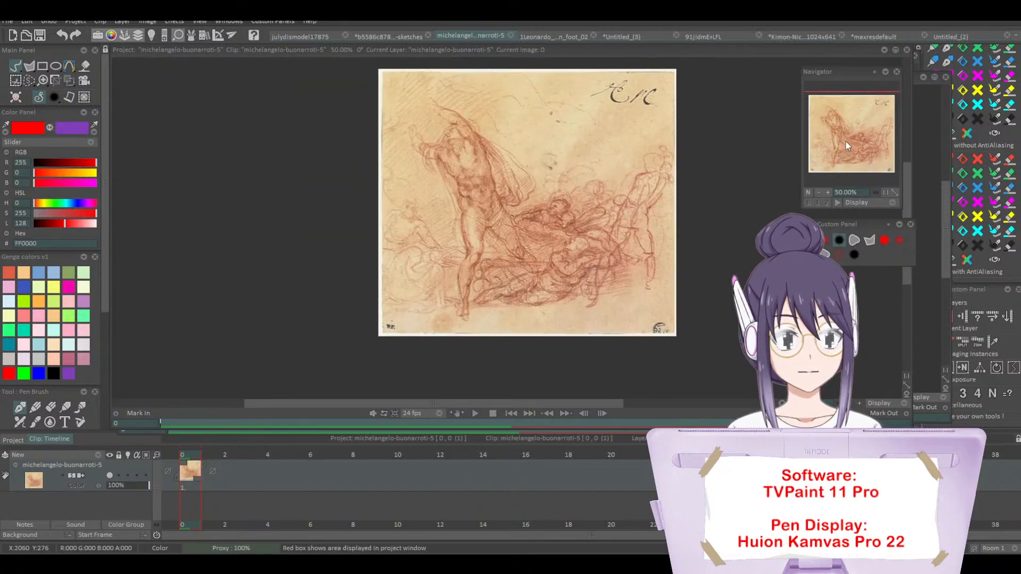
Step: Create a new HDTV HD 1080p project of 1920 by 1080 at 24 fps and 72 DPI
click(379, 36)
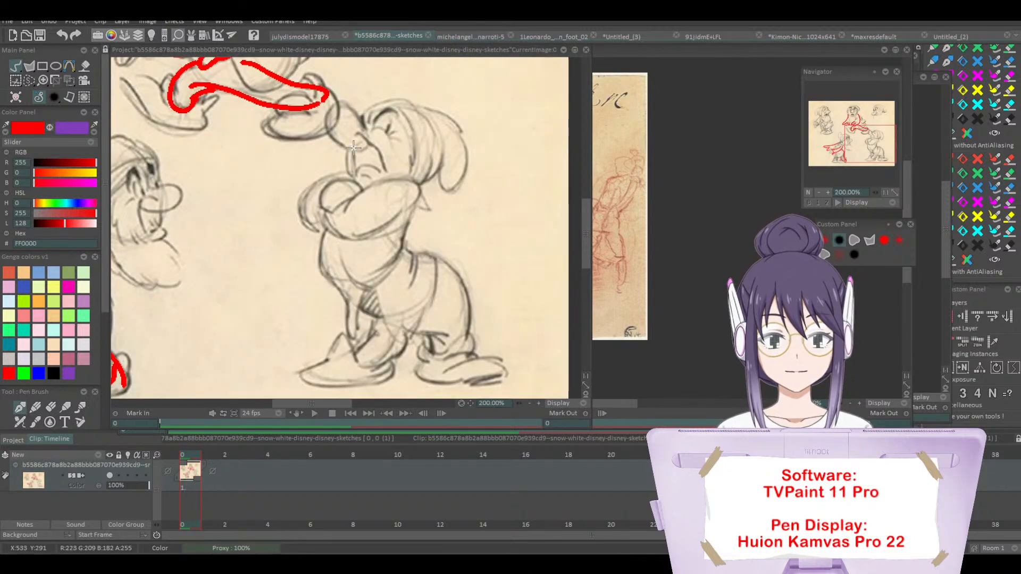
click(304, 37)
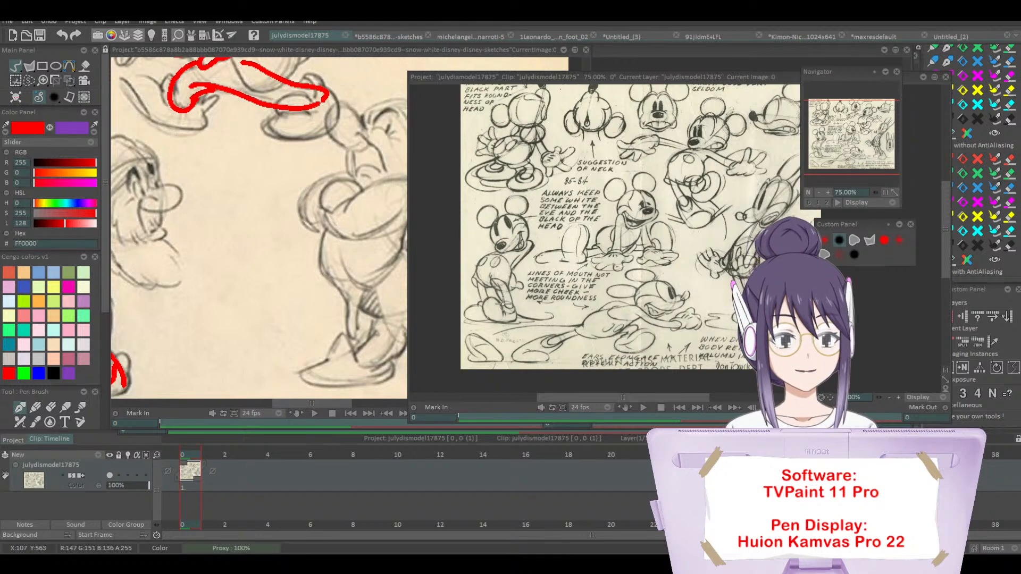
click(8, 22)
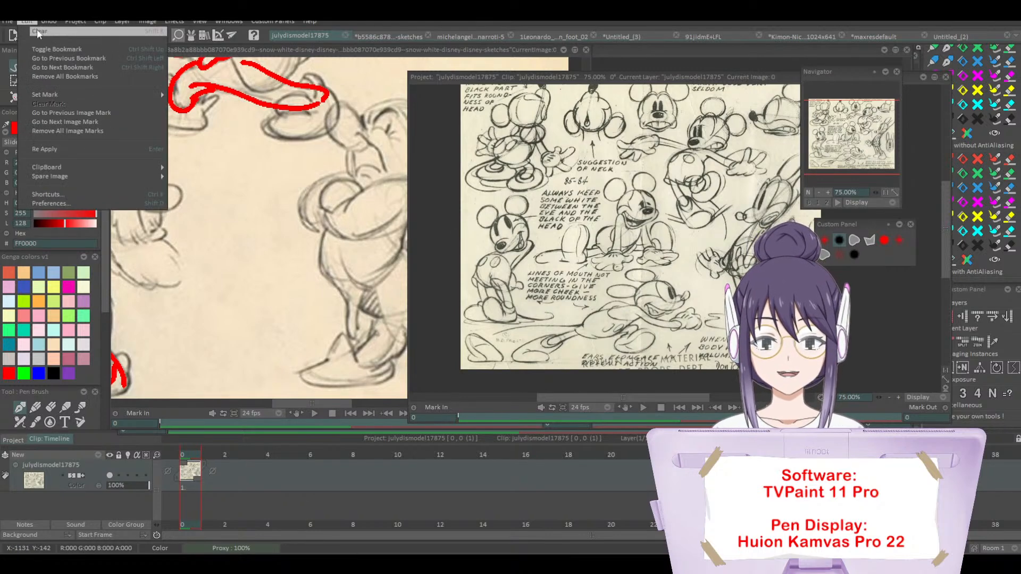
click(27, 32)
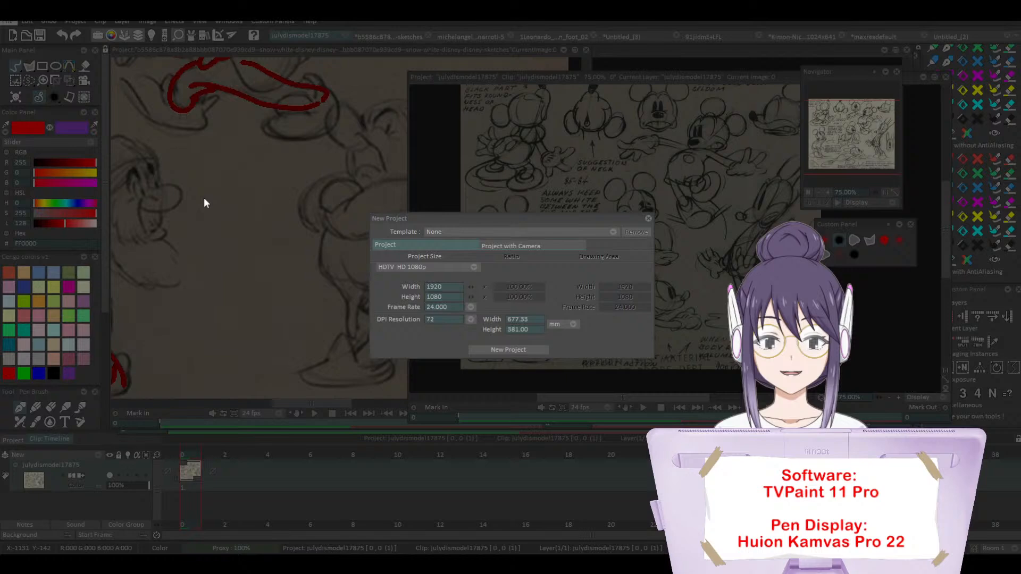
click(474, 351)
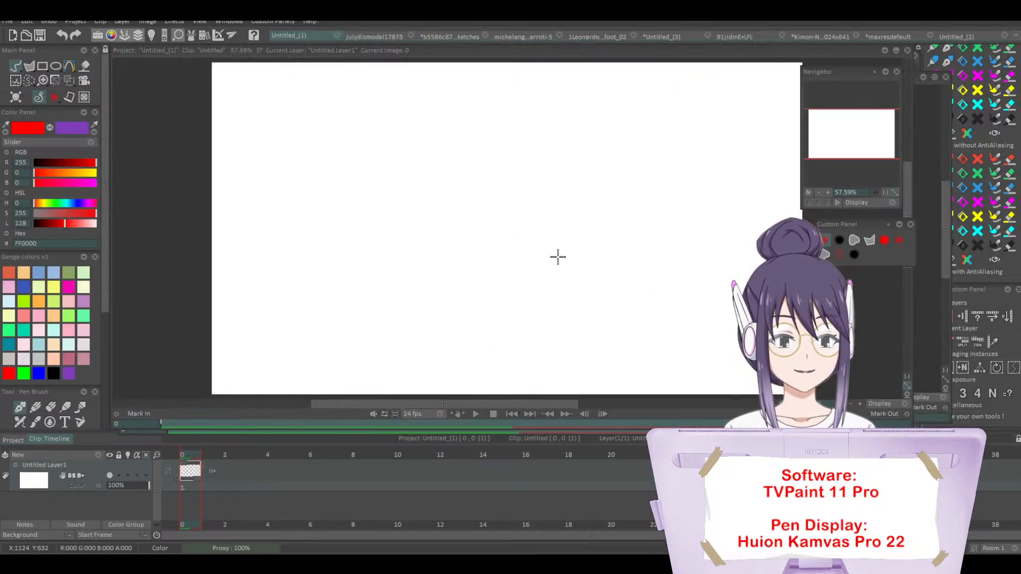
Step: Sketch a flat overlapping red ellipse and loose curved strokes beside it, and clear the canvas
mouse_move(496, 223)
mouse_down()
mouse_move(533, 199)
mouse_move(437, 218)
mouse_move(599, 214)
mouse_move(426, 200)
mouse_move(542, 210)
mouse_up()
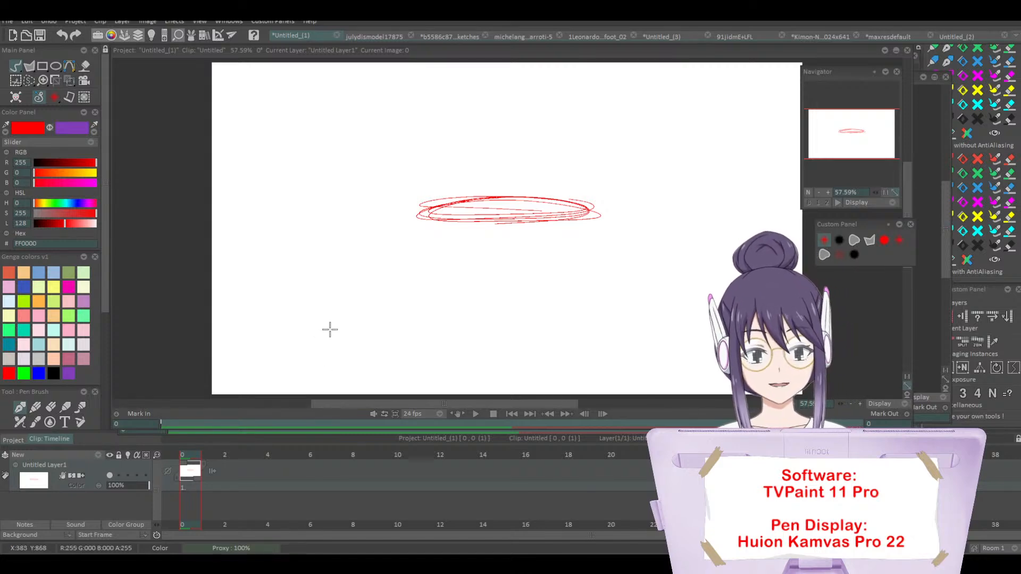
mouse_move(330, 328)
mouse_down()
mouse_move(341, 299)
mouse_move(324, 236)
mouse_move(339, 245)
mouse_up()
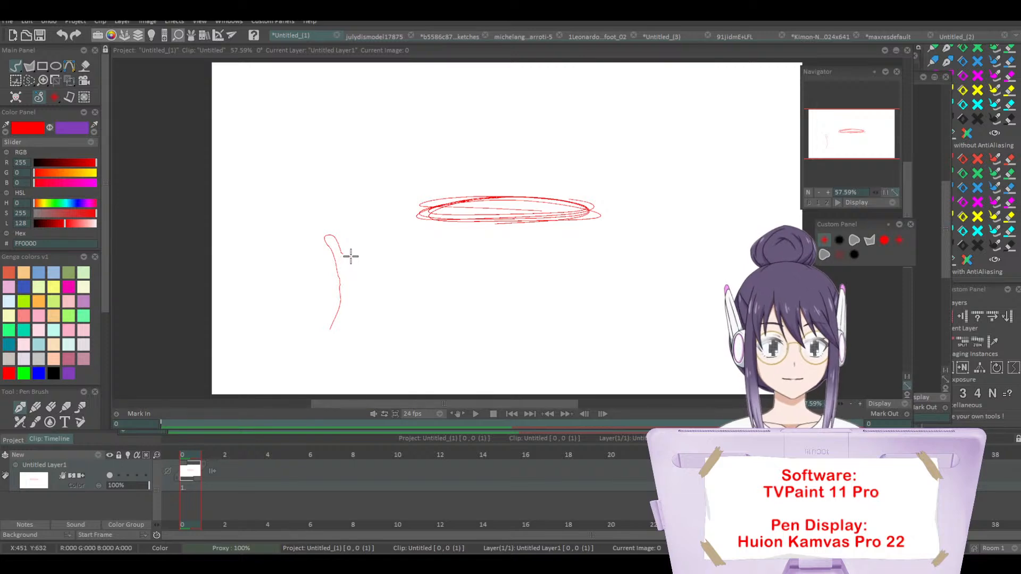
drag(350, 254, 359, 242)
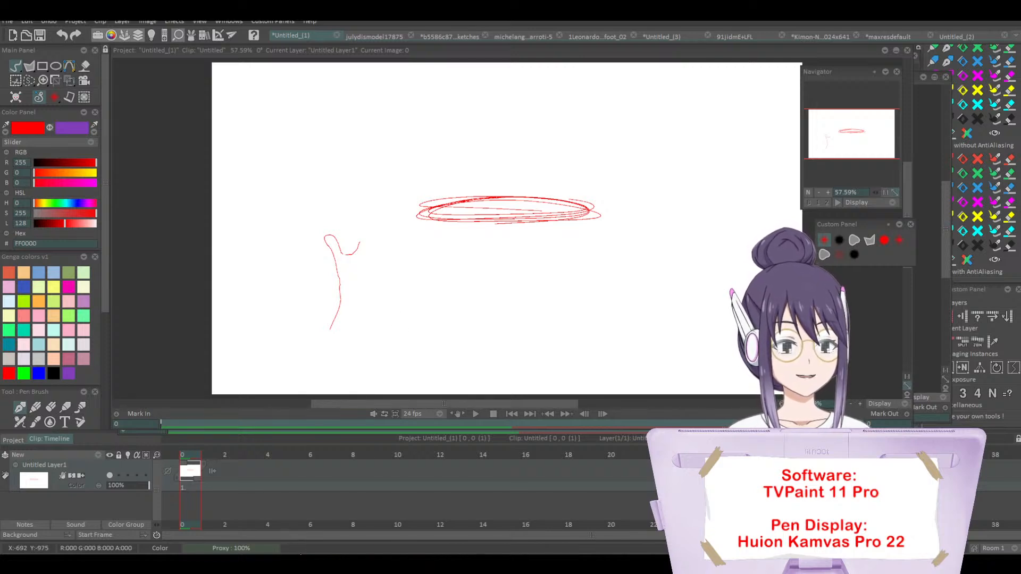
click(17, 96)
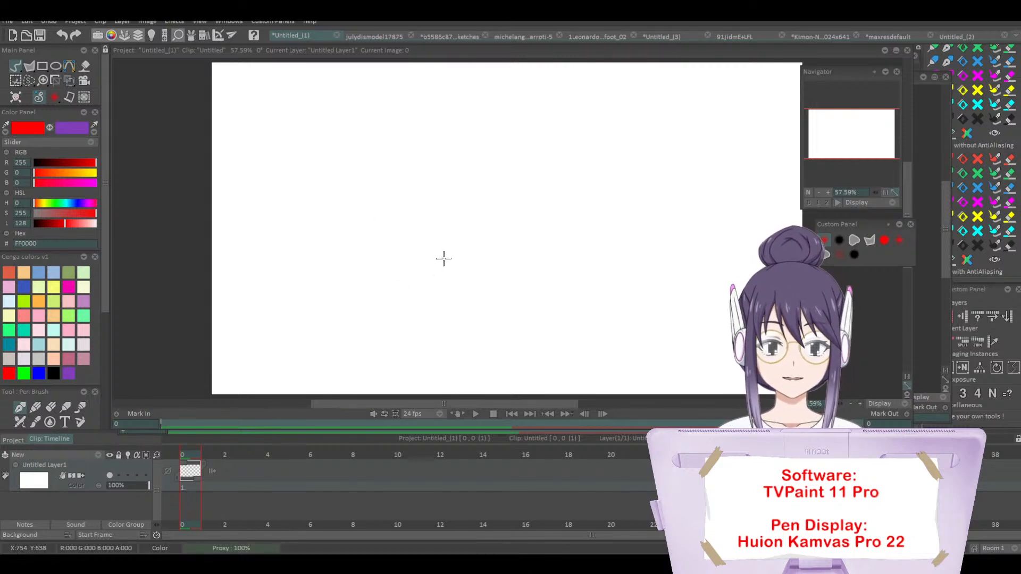
Step: Construct a hand's palm in thin red lines from a circle with crossing axes and an angular outline around its upper part
mouse_move(444, 253)
mouse_down()
mouse_move(372, 270)
mouse_move(445, 249)
mouse_move(402, 292)
mouse_up()
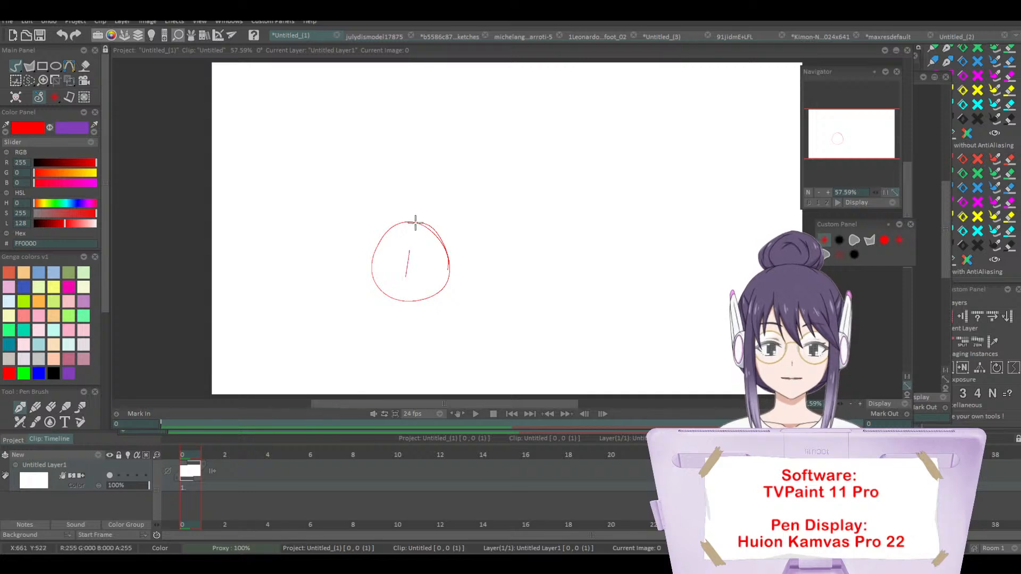
drag(417, 223, 396, 301)
mouse_move(392, 255)
mouse_down()
mouse_move(443, 272)
mouse_move(414, 260)
mouse_move(386, 222)
mouse_up()
mouse_move(372, 246)
mouse_down()
mouse_move(388, 203)
mouse_move(409, 203)
mouse_move(461, 227)
mouse_up()
drag(464, 237, 453, 275)
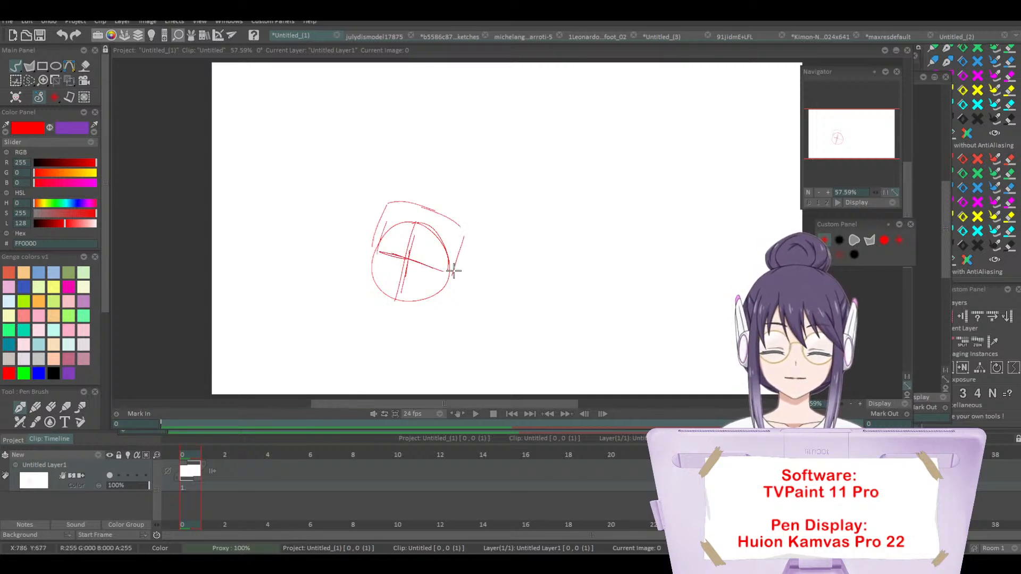
Step: Add the knuckle circles and four jointed fingers above the palm, together with the palm's outer edges
mouse_move(385, 211)
mouse_down()
mouse_move(393, 227)
mouse_move(444, 212)
mouse_move(463, 242)
mouse_move(372, 244)
mouse_move(356, 275)
mouse_move(363, 294)
mouse_up()
mouse_move(389, 202)
mouse_down()
mouse_move(412, 166)
mouse_move(413, 139)
mouse_move(410, 165)
mouse_move(392, 133)
mouse_move(406, 117)
mouse_move(394, 128)
mouse_move(391, 98)
mouse_move(405, 92)
mouse_move(400, 127)
mouse_move(396, 89)
mouse_up()
mouse_move(420, 208)
mouse_down()
mouse_move(424, 158)
mouse_move(442, 173)
mouse_move(436, 186)
mouse_move(424, 129)
mouse_move(442, 132)
mouse_move(439, 119)
mouse_move(439, 162)
mouse_move(429, 127)
mouse_move(440, 85)
mouse_move(450, 90)
mouse_move(445, 123)
mouse_move(438, 86)
mouse_move(430, 97)
mouse_move(439, 217)
mouse_move(450, 176)
mouse_move(451, 214)
mouse_move(455, 189)
mouse_move(443, 206)
mouse_move(456, 202)
mouse_move(456, 184)
mouse_move(445, 185)
mouse_move(454, 186)
mouse_move(457, 141)
mouse_move(466, 144)
mouse_move(467, 164)
mouse_move(443, 183)
mouse_move(465, 163)
mouse_move(458, 194)
mouse_move(472, 113)
mouse_move(467, 154)
mouse_up()
mouse_move(457, 222)
mouse_down()
mouse_move(469, 200)
mouse_move(462, 213)
mouse_move(484, 167)
mouse_move(456, 262)
mouse_up()
drag(482, 154, 491, 170)
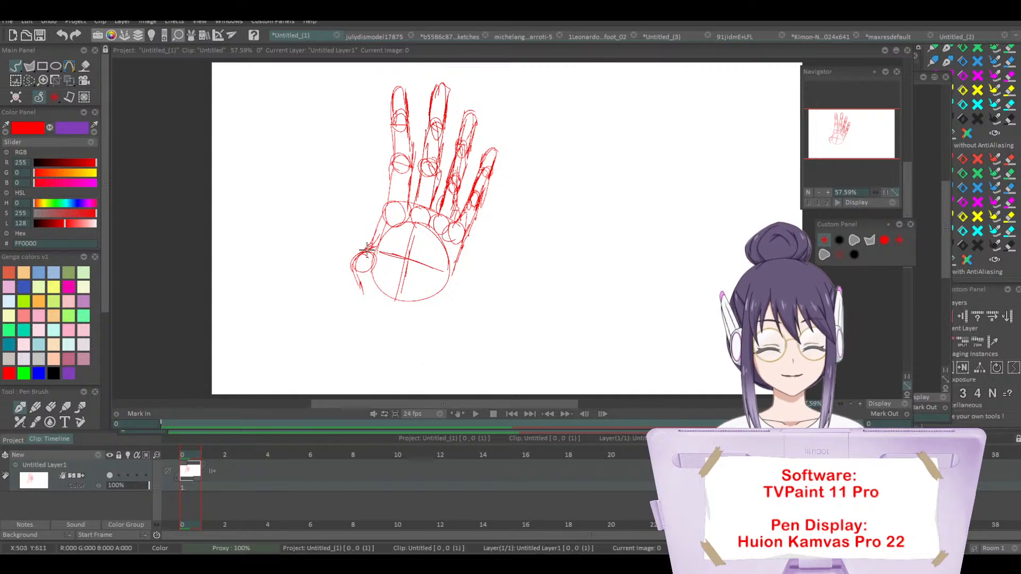
Step: Add the thumb, thumb base and wrist to the hand construction, and clear the canvas
mouse_move(350, 252)
mouse_down()
mouse_move(310, 244)
mouse_move(367, 256)
mouse_move(373, 287)
mouse_move(360, 245)
mouse_move(337, 232)
mouse_move(330, 253)
mouse_move(320, 248)
mouse_move(355, 278)
mouse_move(317, 241)
mouse_move(319, 205)
mouse_move(338, 230)
mouse_move(323, 203)
mouse_move(315, 242)
mouse_move(366, 284)
mouse_move(362, 255)
mouse_move(364, 296)
mouse_move(415, 314)
mouse_move(372, 299)
mouse_move(438, 308)
mouse_move(472, 227)
mouse_move(454, 295)
mouse_move(437, 313)
mouse_move(374, 289)
mouse_up()
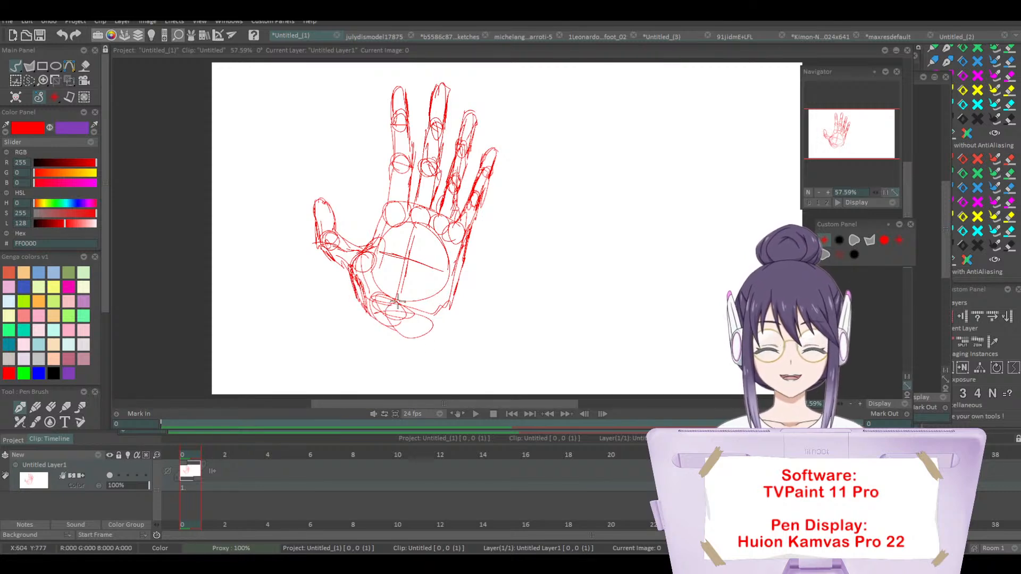
mouse_move(397, 302)
mouse_down()
mouse_move(407, 341)
mouse_move(393, 345)
mouse_move(431, 339)
mouse_move(433, 328)
mouse_move(404, 350)
mouse_up()
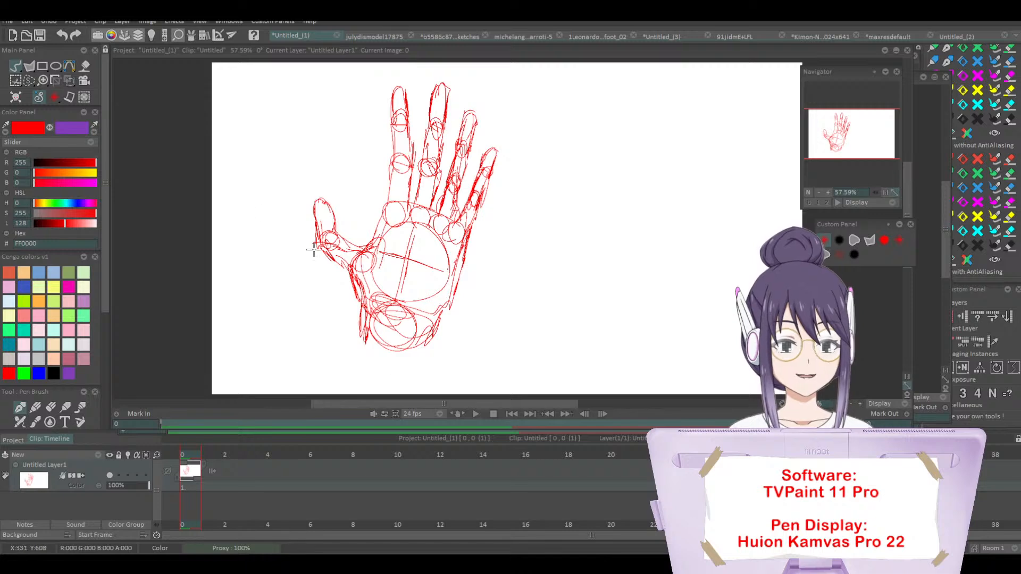
key(BackSpace)
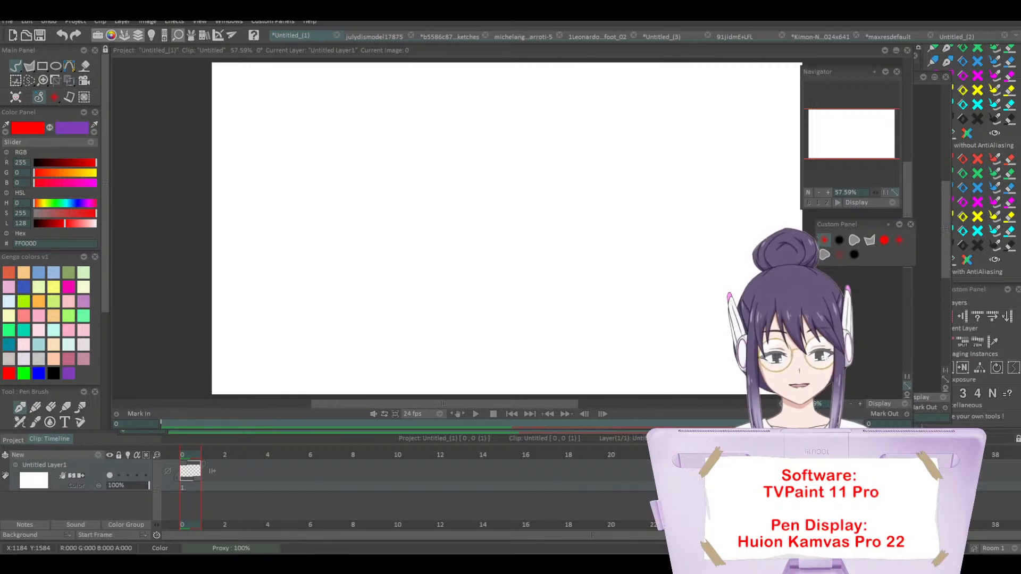
Step: Import the back-of-hand photo footage "a (1)" as a new 4288 x 3216 project
drag(451, 255, 451, 255)
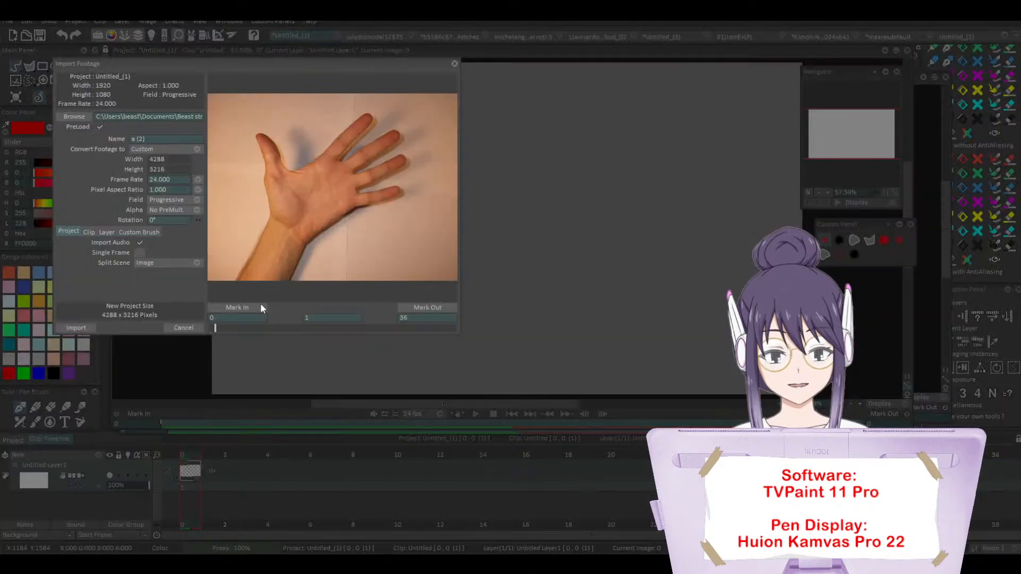
click(413, 305)
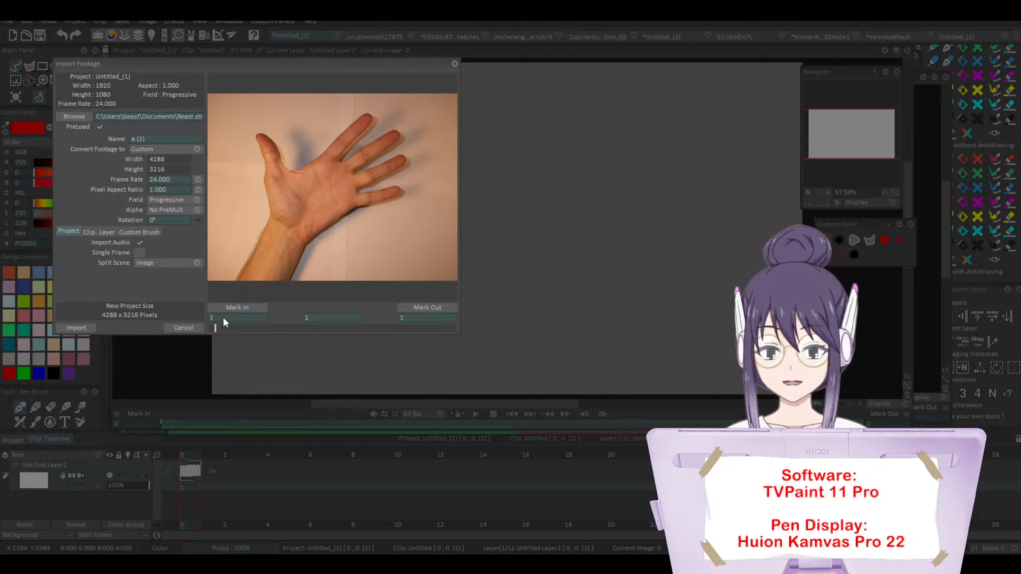
click(454, 61)
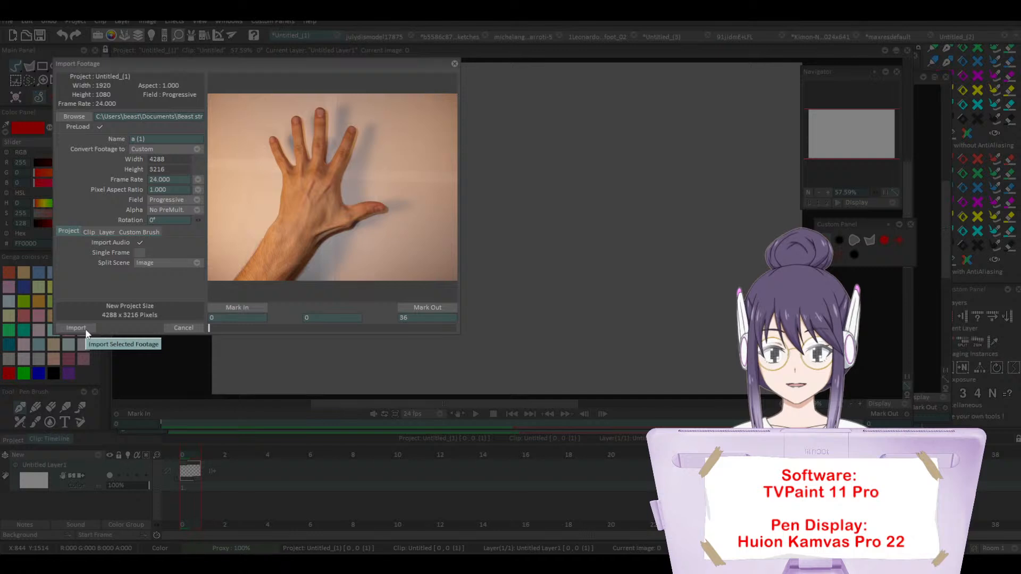
click(76, 328)
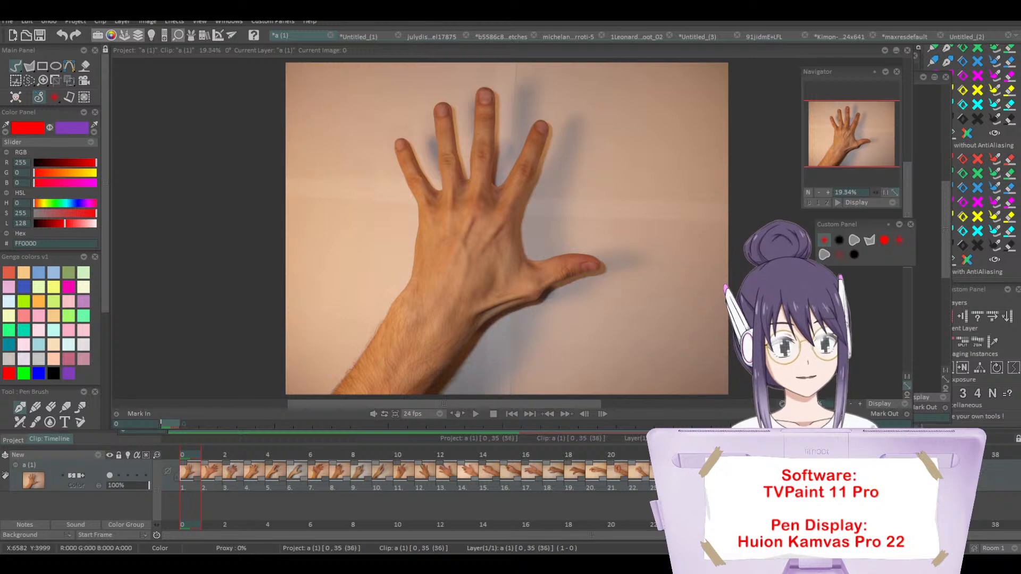
Step: Set the hand photo layer's opacity to 33%
drag(962, 473, 128, 296)
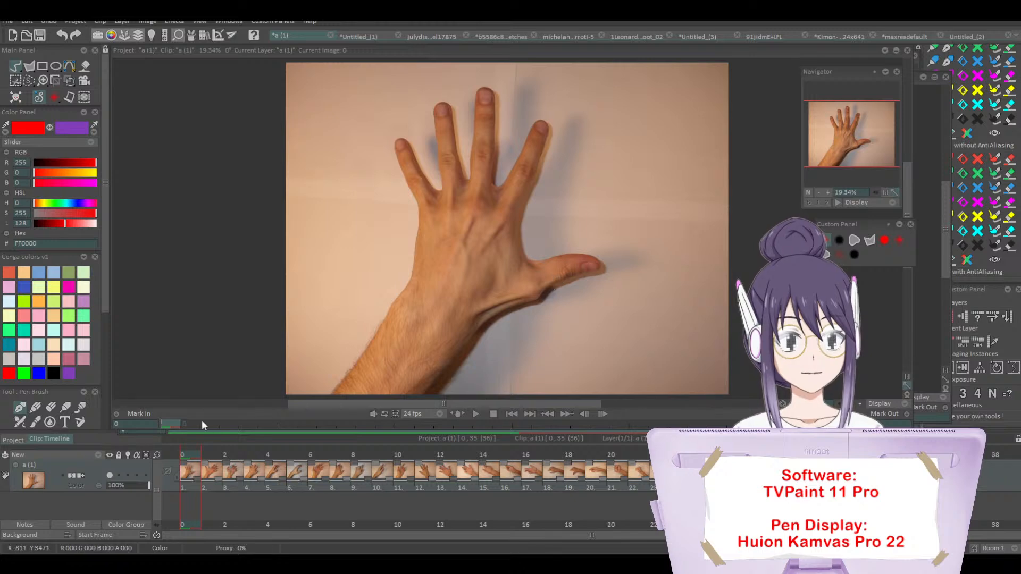
click(119, 486)
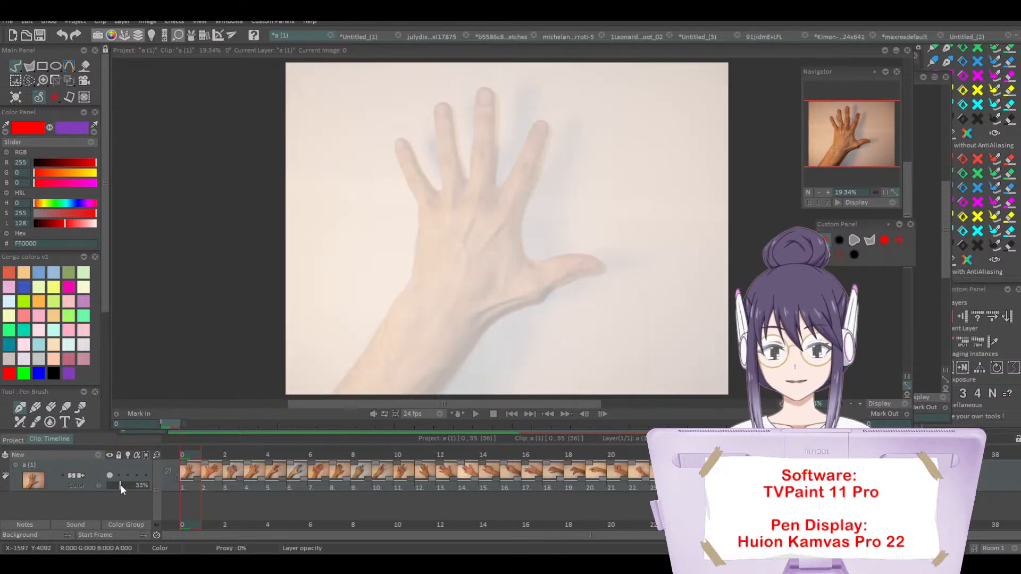
click(120, 486)
Step: Crop the project to 4288 wide by 6406 high, extending the canvas with blank space below the hand photo
click(818, 192)
click(817, 193)
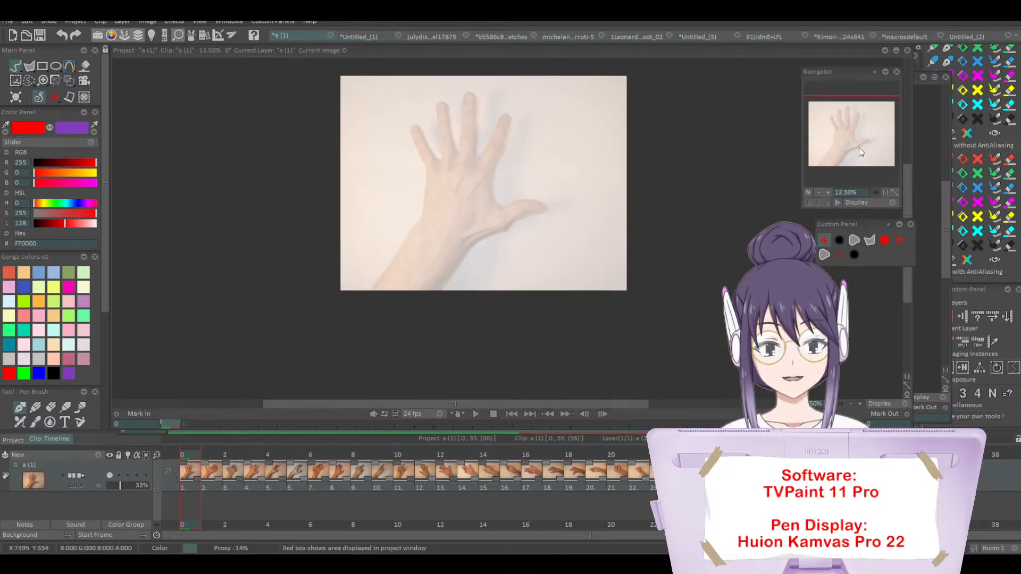
click(819, 190)
click(861, 141)
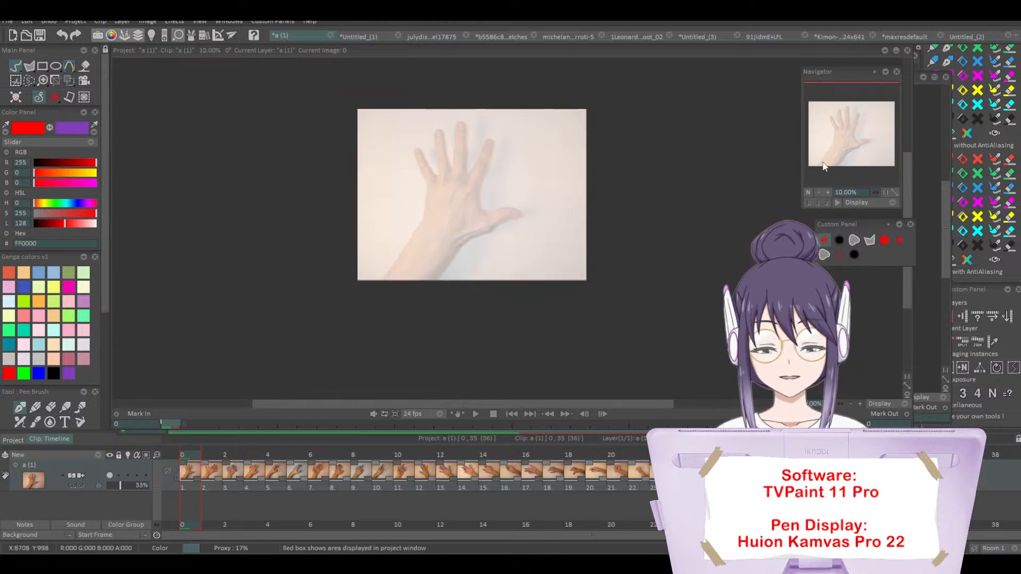
click(55, 81)
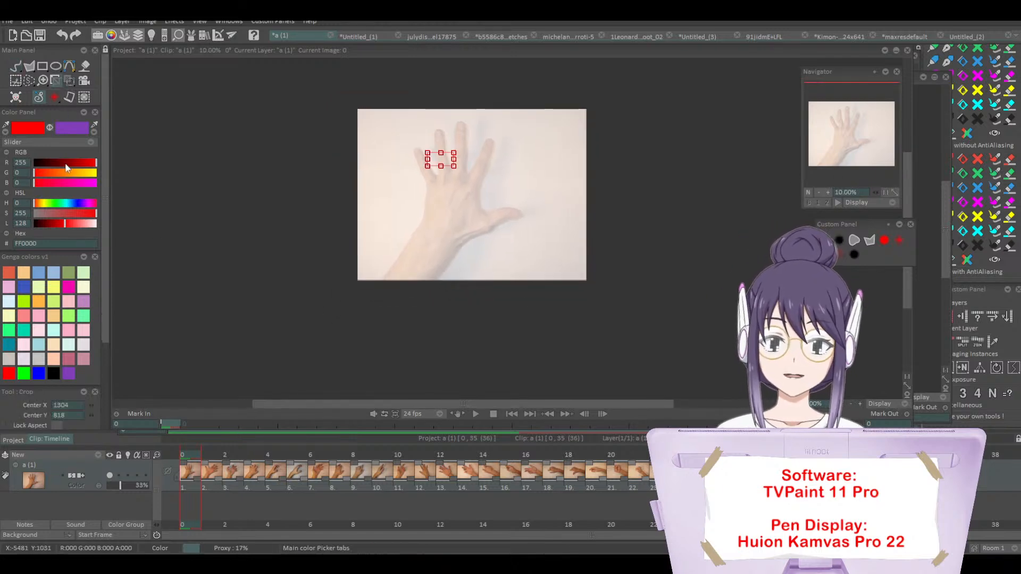
scroll(97, 275, down, 4)
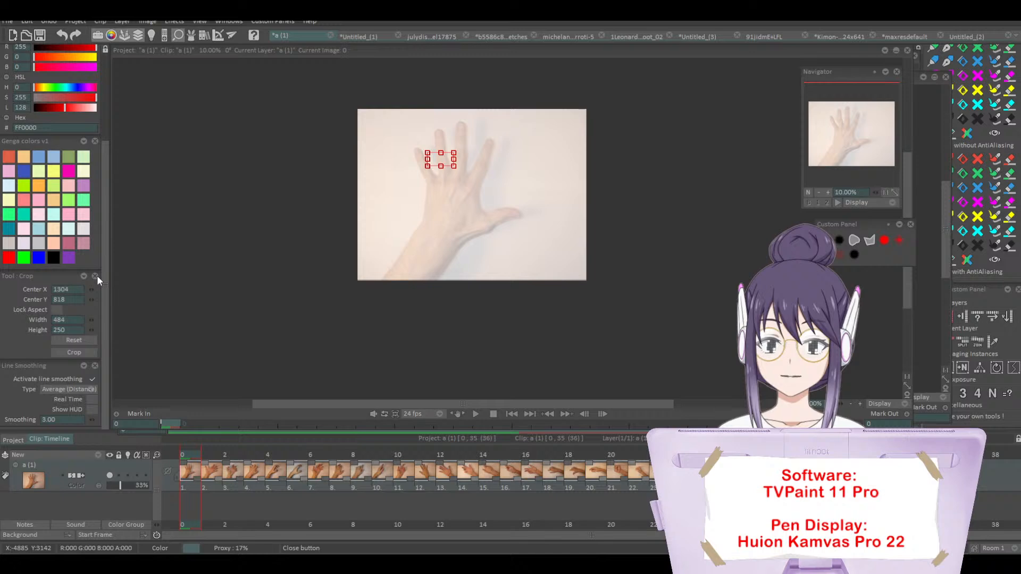
click(76, 341)
drag(472, 281, 472, 450)
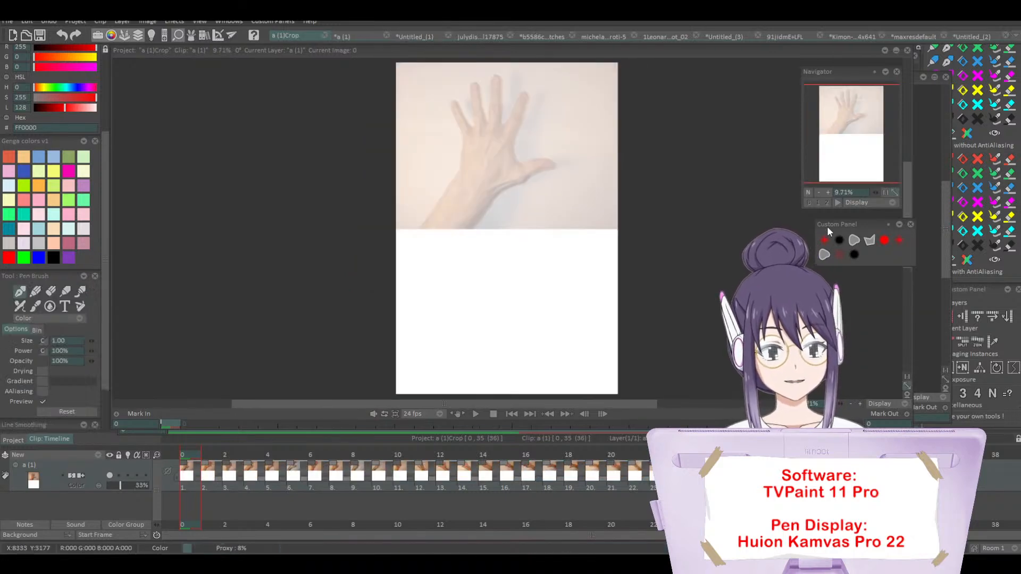
Step: Add an animation layer above the hand photo and set the photo layer's opacity to 83%
click(825, 240)
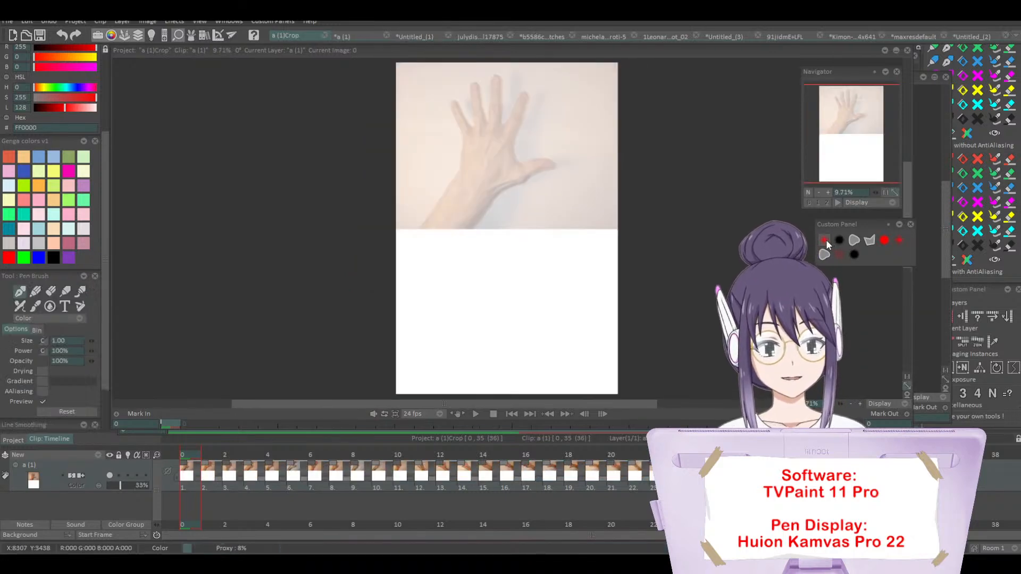
click(79, 455)
click(118, 460)
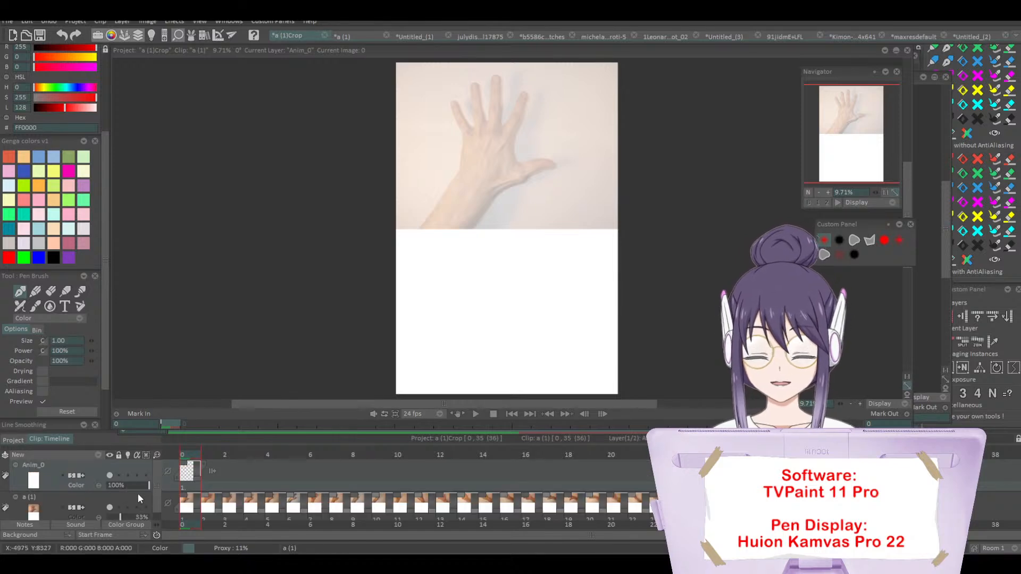
drag(120, 516, 142, 522)
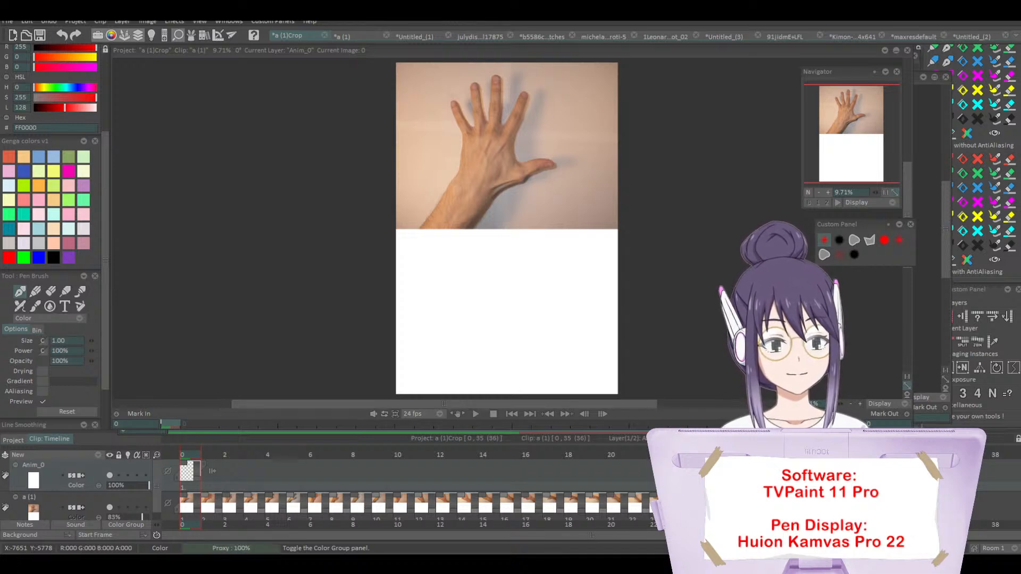
click(852, 143)
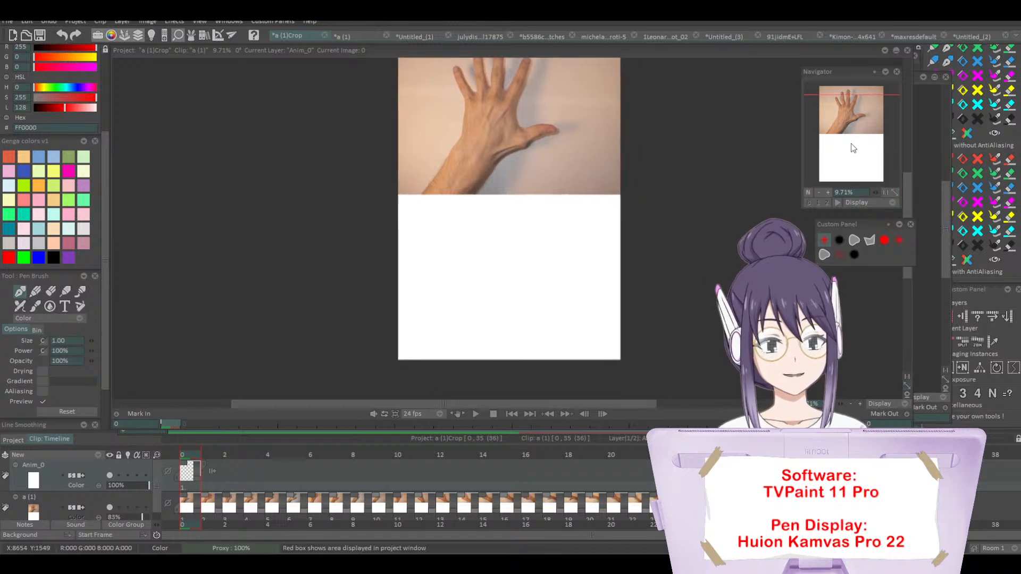
drag(851, 142, 856, 134)
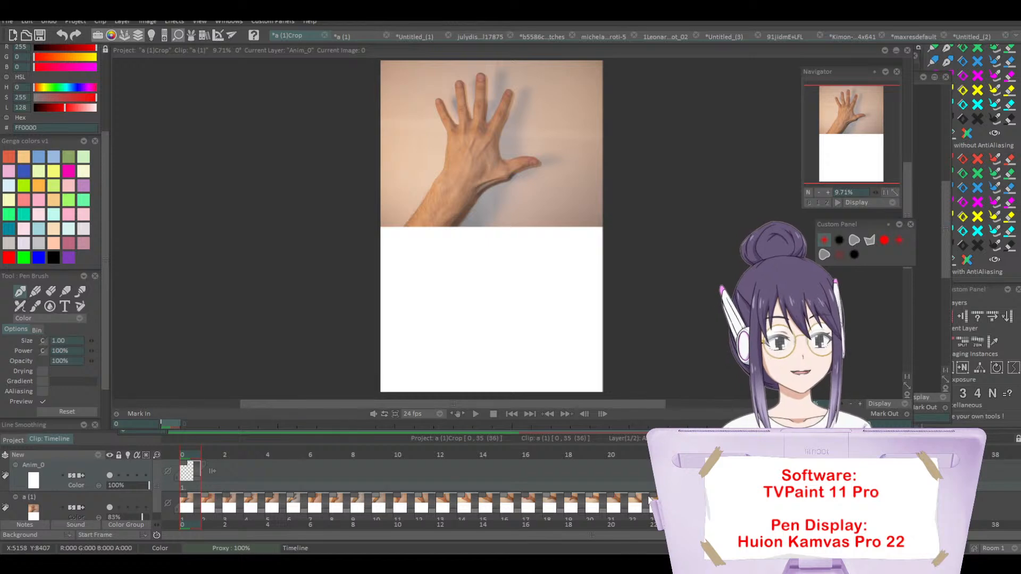
click(839, 240)
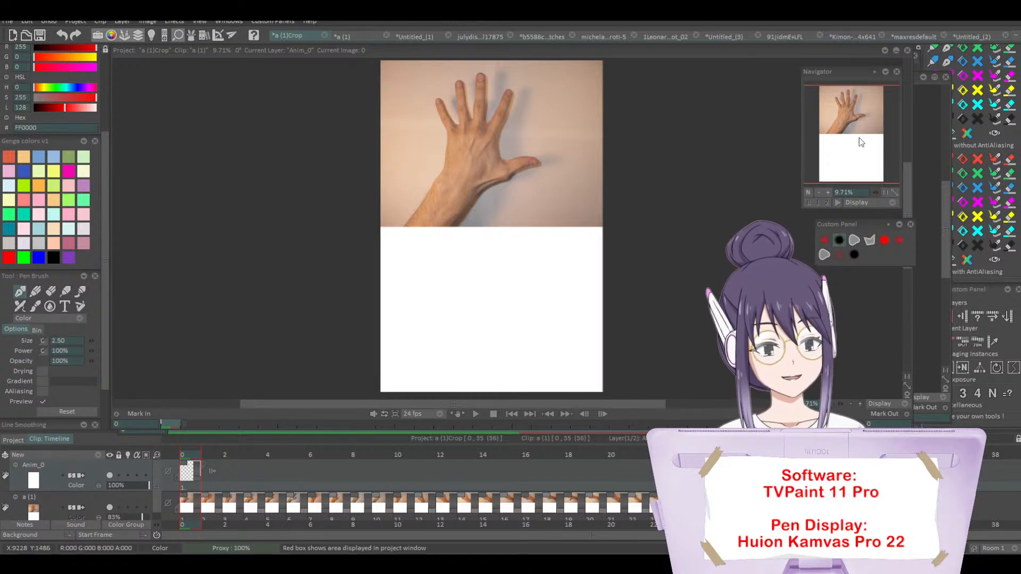
mouse_move(862, 142)
mouse_down()
mouse_move(853, 143)
mouse_move(856, 133)
mouse_up()
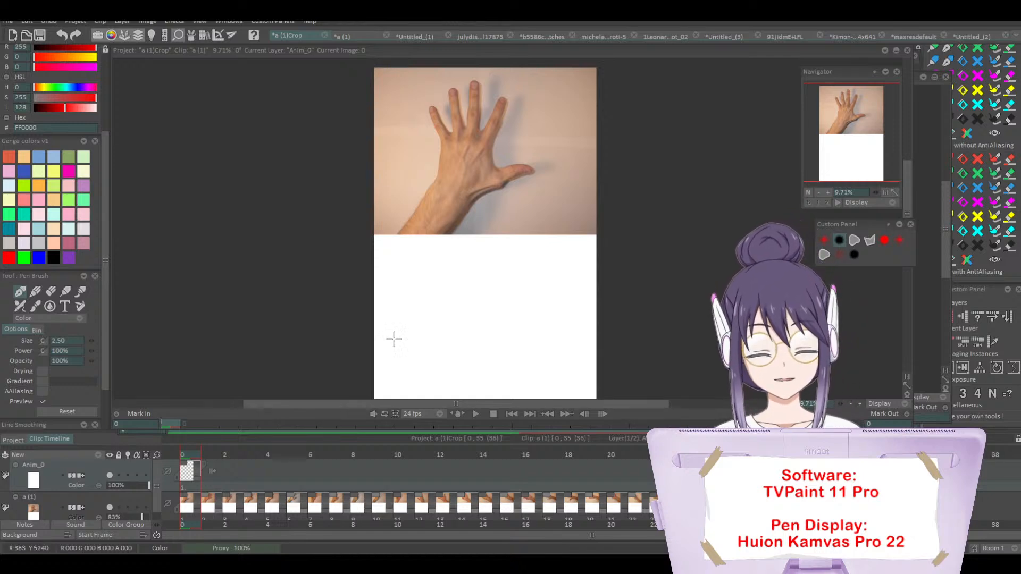
drag(839, 165, 864, 130)
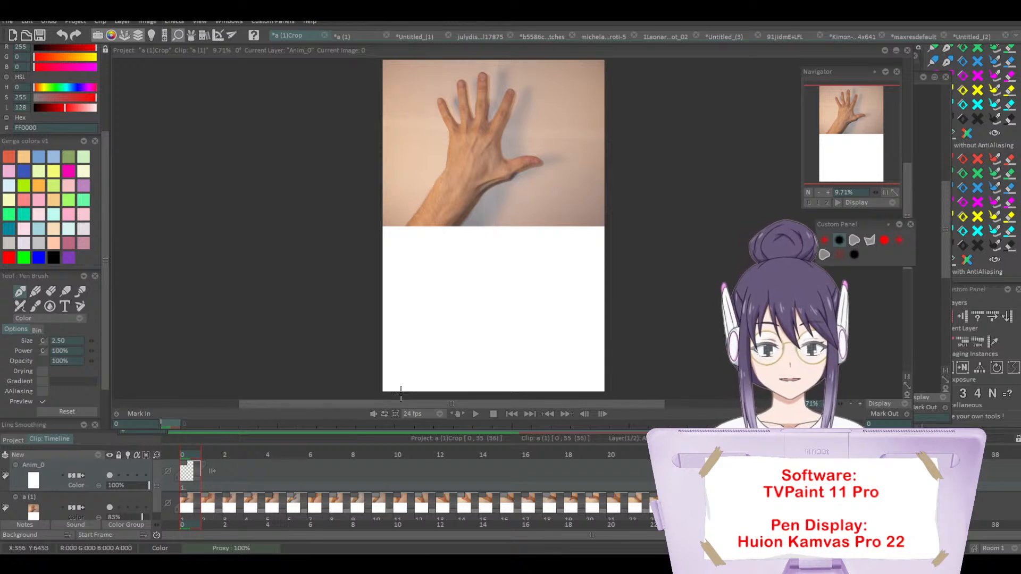
drag(403, 381, 420, 353)
click(824, 239)
key(ctrl+z)
key(ctrl+z)
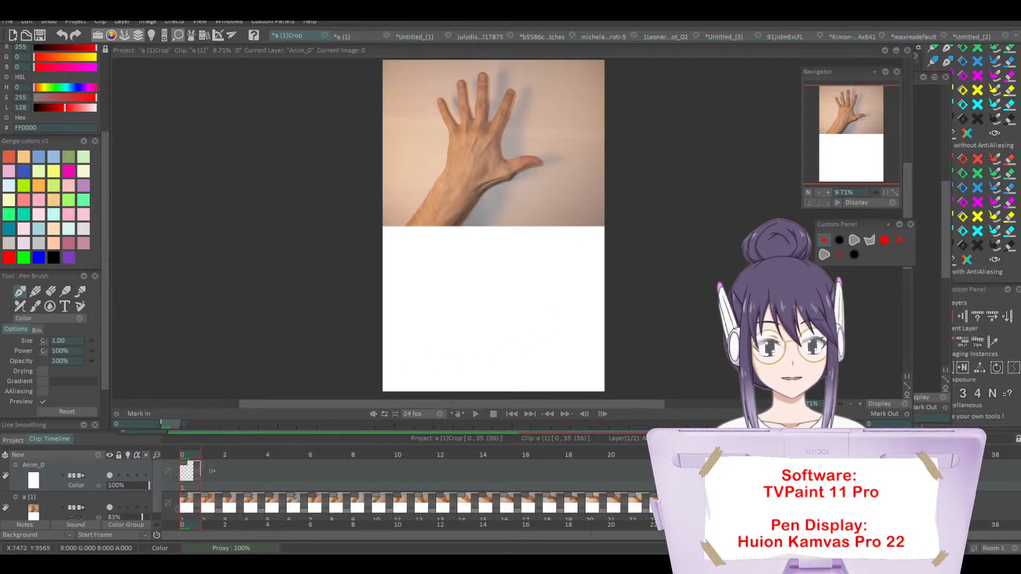
Step: Sketch the hand and forearm by eye below the photo with a size 2.50 red pen, and fade the sketch layer to 8%
click(839, 239)
mouse_move(393, 390)
mouse_down()
mouse_move(427, 329)
mouse_move(445, 360)
mouse_move(449, 327)
mouse_move(467, 335)
mouse_move(465, 353)
mouse_move(447, 382)
mouse_move(431, 342)
mouse_move(421, 341)
mouse_move(437, 304)
mouse_move(425, 263)
mouse_move(453, 282)
mouse_move(451, 251)
mouse_move(453, 287)
mouse_move(472, 274)
mouse_move(480, 239)
mouse_move(483, 262)
mouse_move(477, 230)
mouse_move(484, 278)
mouse_move(505, 238)
mouse_move(486, 312)
mouse_move(526, 323)
mouse_move(465, 344)
mouse_up()
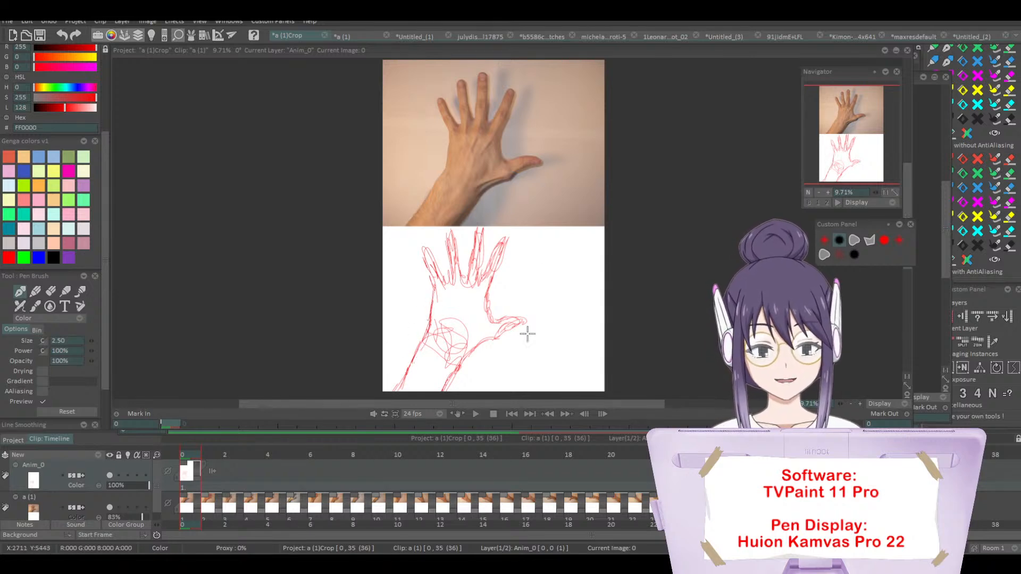
drag(135, 487, 109, 488)
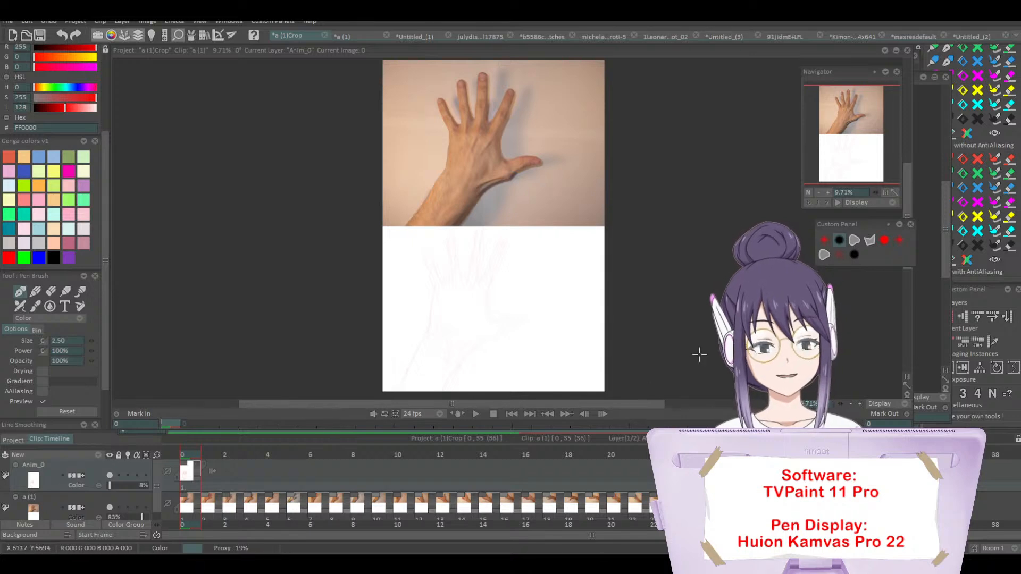
Step: Lower the hand photo layer's opacity to 13% and add an animation layer above the faded sketch
click(827, 193)
click(827, 192)
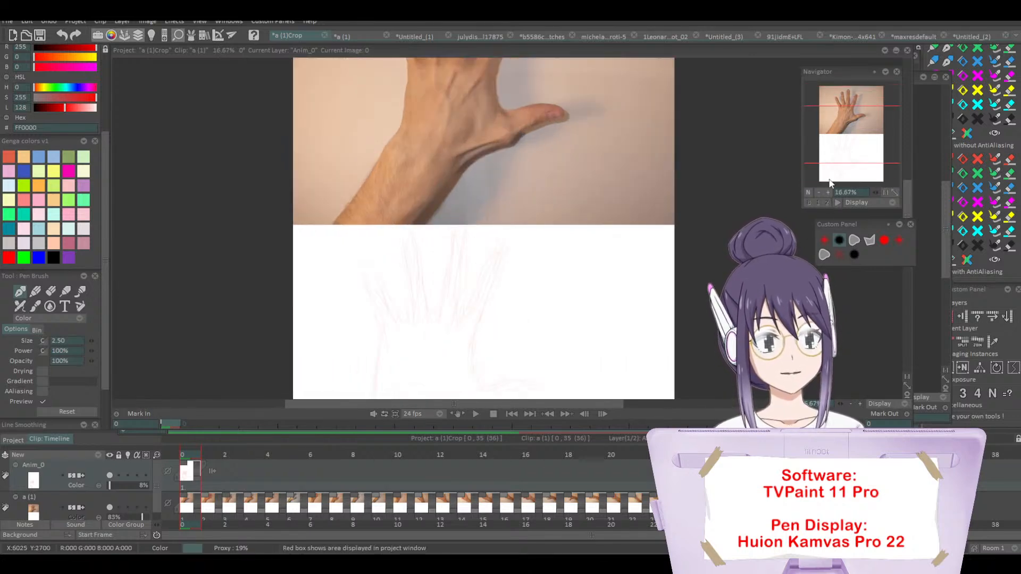
drag(832, 141, 848, 114)
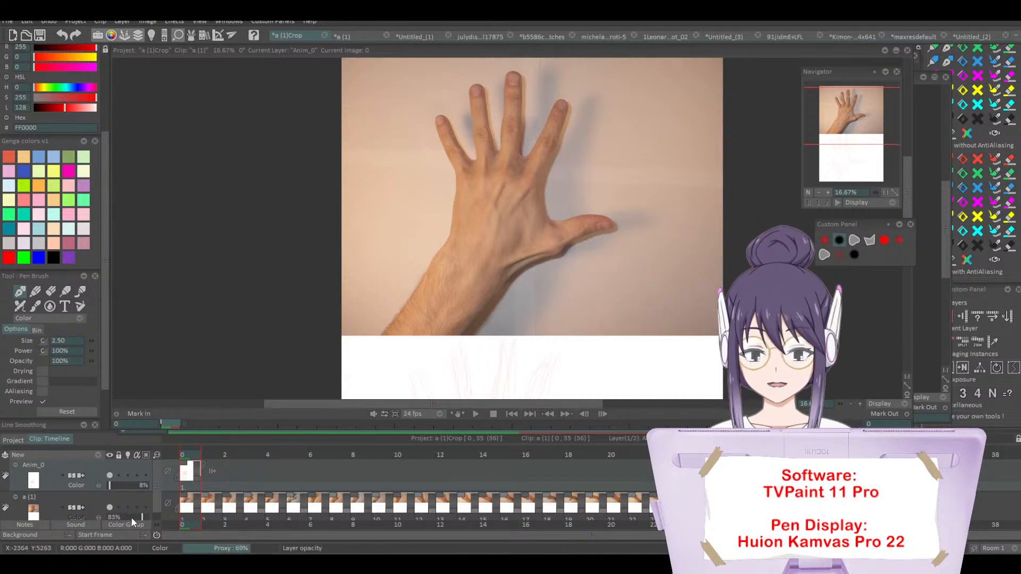
drag(132, 518, 116, 518)
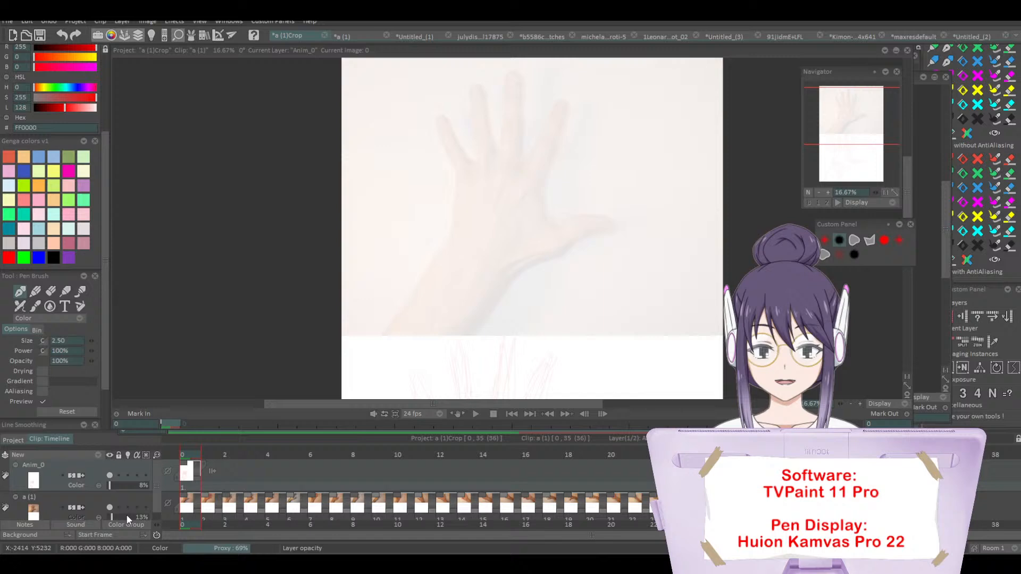
click(98, 455)
click(116, 458)
Step: Add a second empty animation layer at the top of the stack for tracing the photo
drag(850, 159, 856, 119)
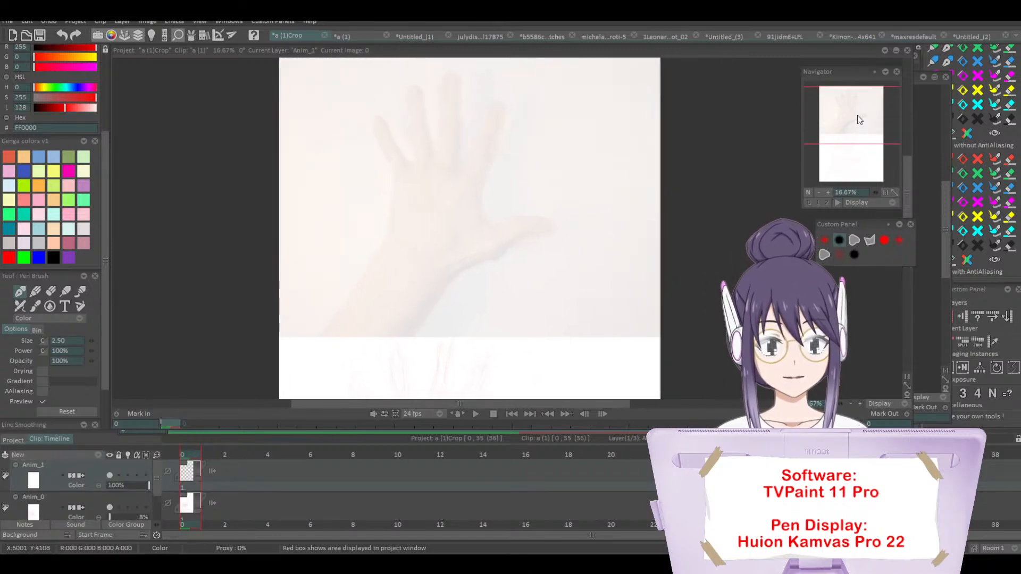
click(826, 192)
click(824, 242)
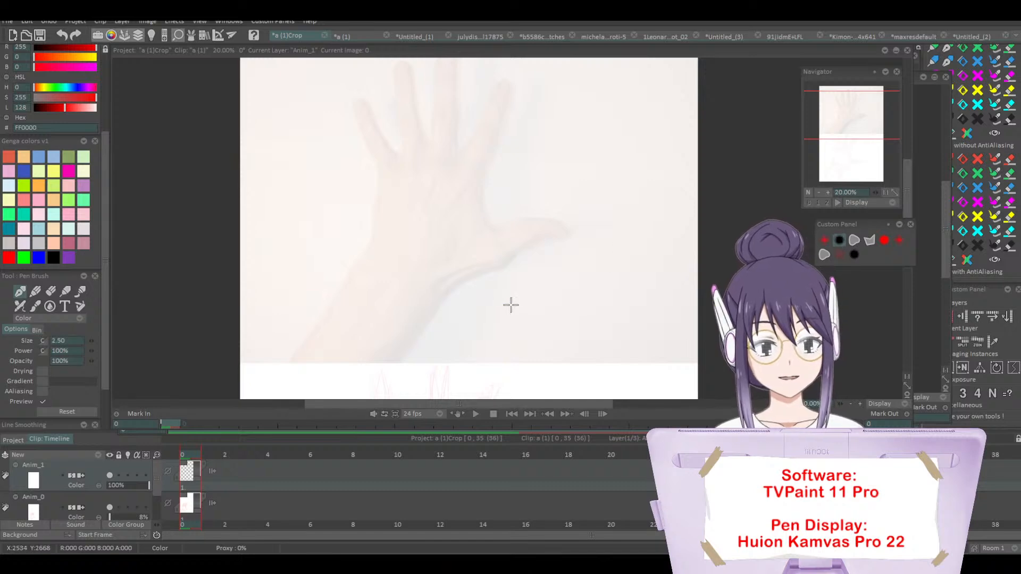
click(98, 455)
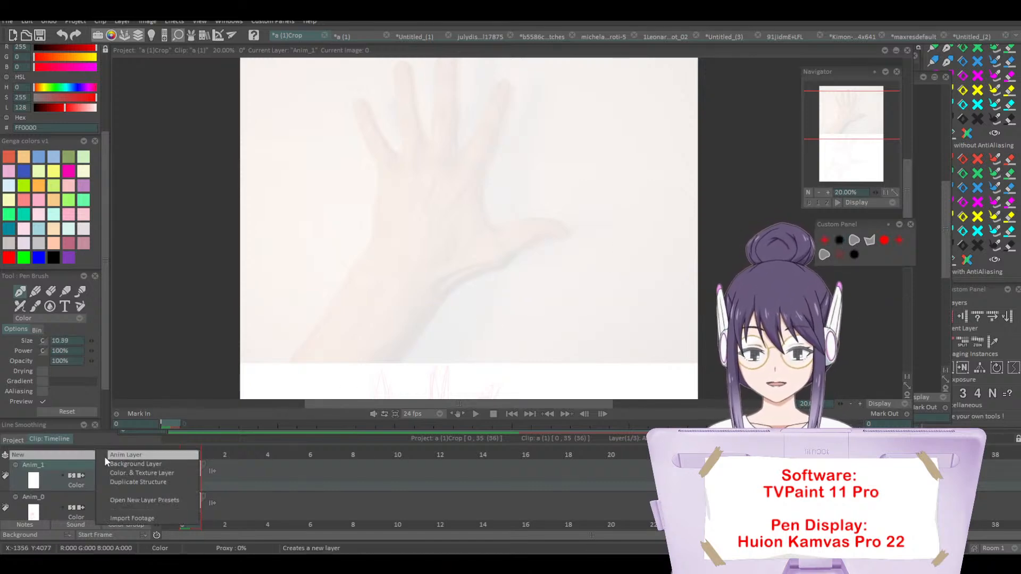
click(106, 457)
Step: Trace the hand's contour, fingers, thumb and wrist circle over the faded photo with the size 2.50 red pen
mouse_move(297, 364)
mouse_down()
mouse_move(351, 282)
mouse_move(416, 251)
mouse_move(370, 288)
mouse_move(360, 316)
mouse_move(361, 277)
mouse_move(433, 289)
mouse_up()
click(839, 241)
key(ctrl+z)
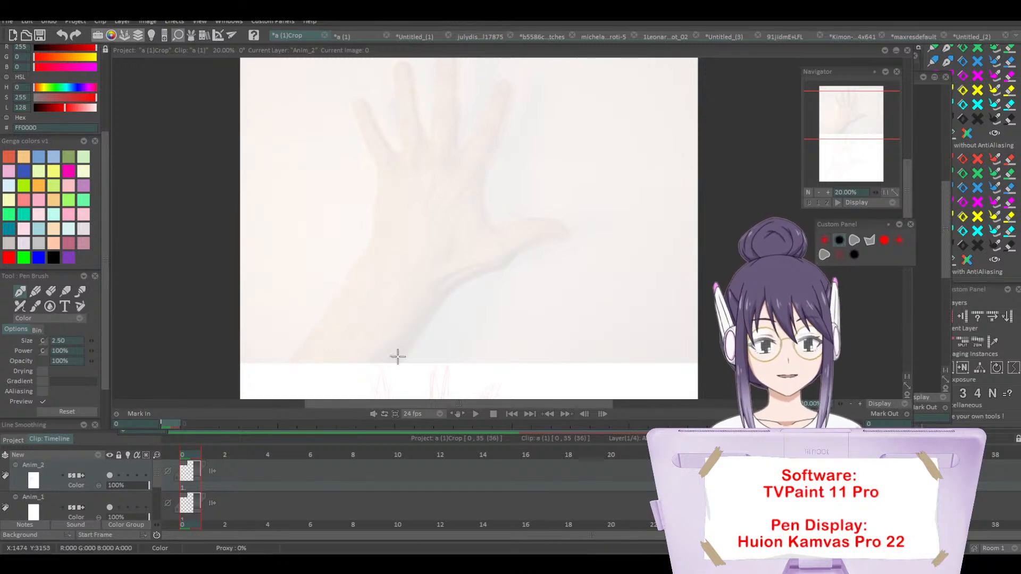
mouse_move(290, 365)
mouse_down()
mouse_move(347, 282)
mouse_move(422, 275)
mouse_move(364, 265)
mouse_move(438, 297)
mouse_move(404, 352)
mouse_move(413, 296)
mouse_move(453, 293)
mouse_move(564, 235)
mouse_move(515, 218)
mouse_move(467, 246)
mouse_move(479, 176)
mouse_move(506, 114)
mouse_move(491, 105)
mouse_move(456, 152)
mouse_move(447, 55)
mouse_move(425, 157)
mouse_move(417, 109)
mouse_move(399, 111)
mouse_move(394, 152)
mouse_move(369, 114)
mouse_move(364, 297)
mouse_move(403, 172)
mouse_up()
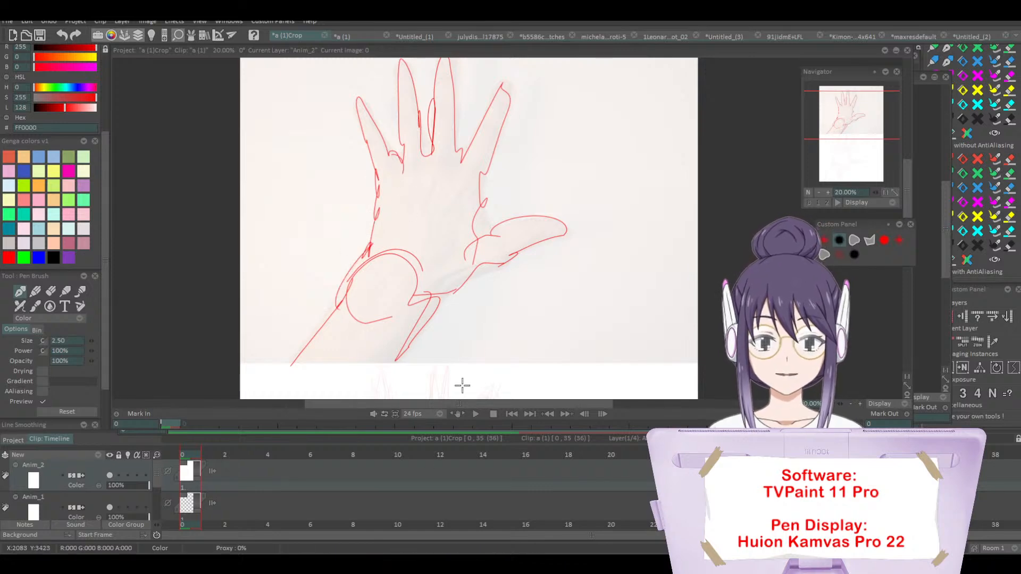
drag(434, 302, 392, 371)
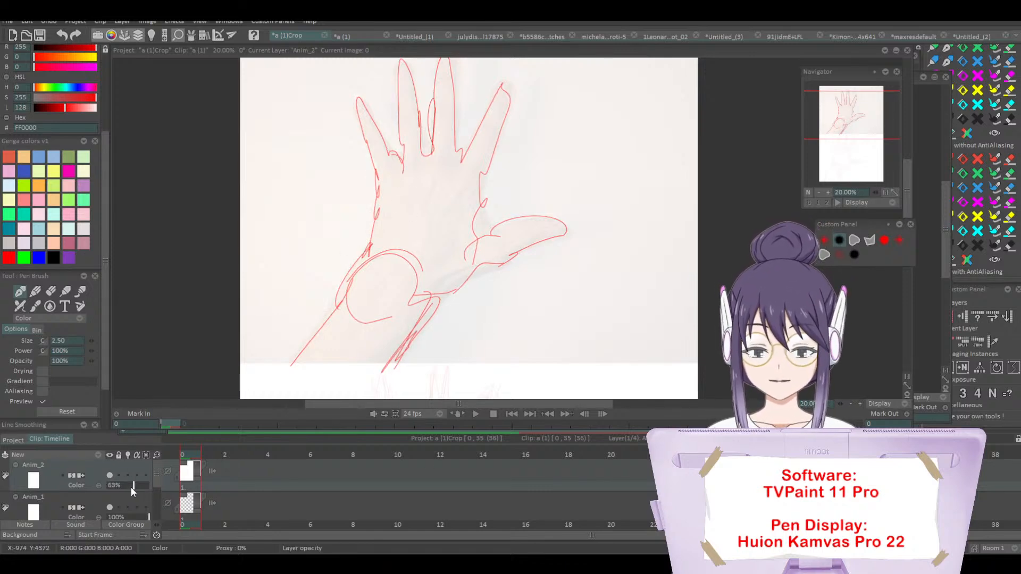
Step: Fade the traced outline layer to 5% and add a fresh animation layer above it
drag(131, 487, 117, 488)
click(98, 455)
click(132, 454)
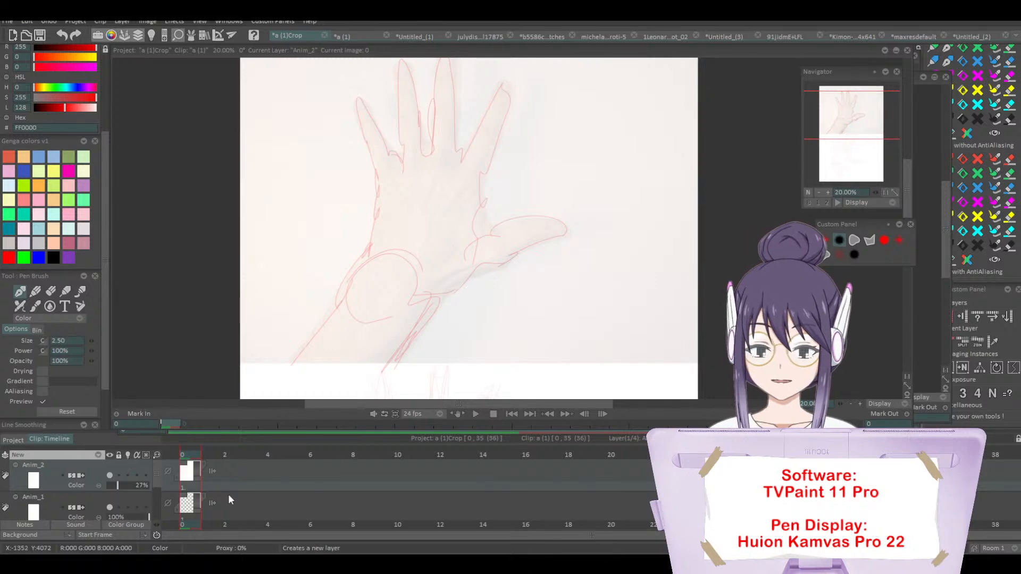
drag(156, 472, 155, 476)
drag(120, 508, 109, 508)
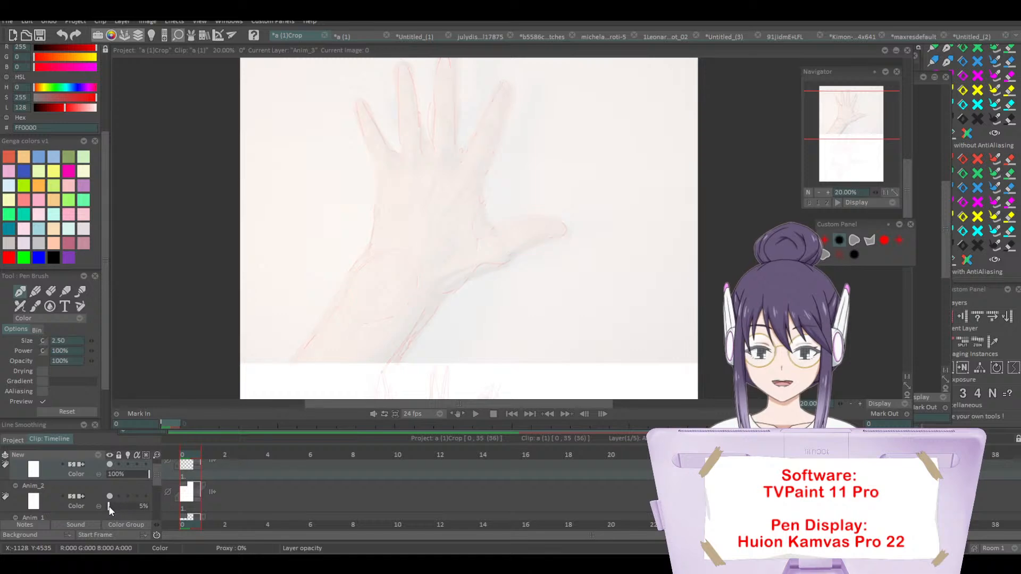
Step: Set the hand photo layer's opacity to 52%
scroll(156, 499, down, 3)
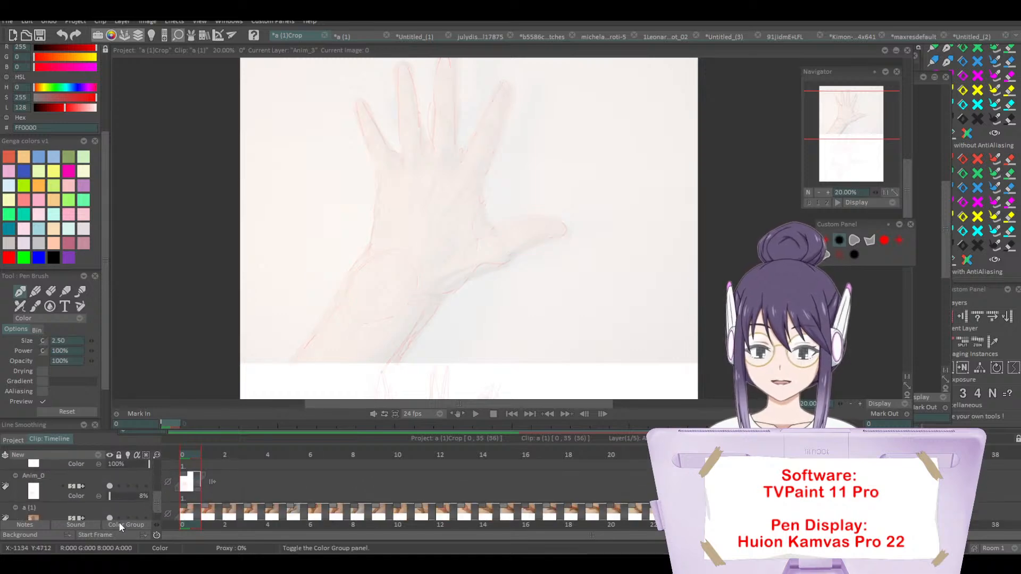
drag(115, 509, 129, 509)
click(828, 192)
click(827, 193)
click(827, 192)
click(827, 192)
click(828, 193)
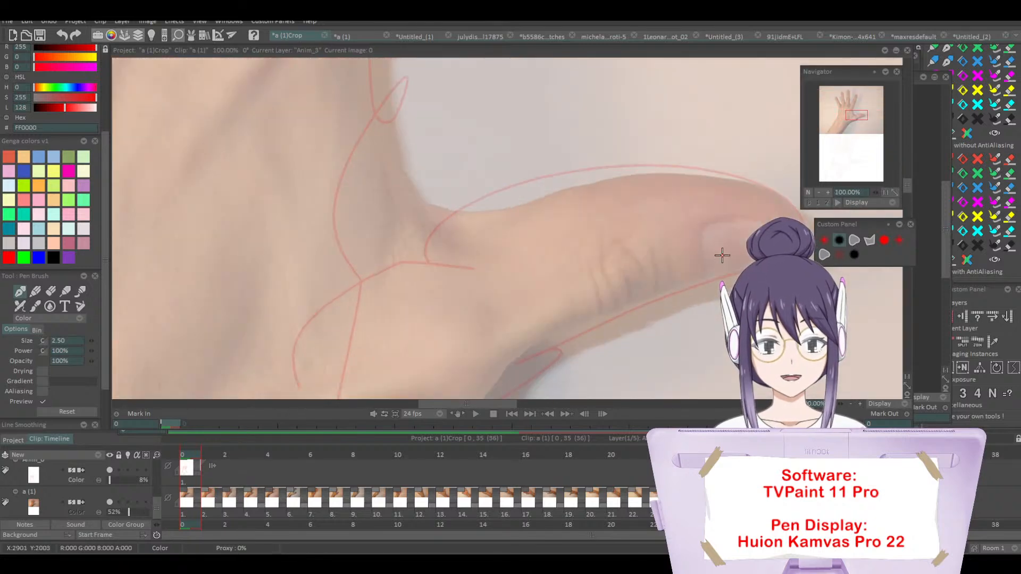
Step: Trace the thumb over the photo with the red pen: lower edge, knuckle wrinkles, nail, rounded tip and upper edge
click(820, 193)
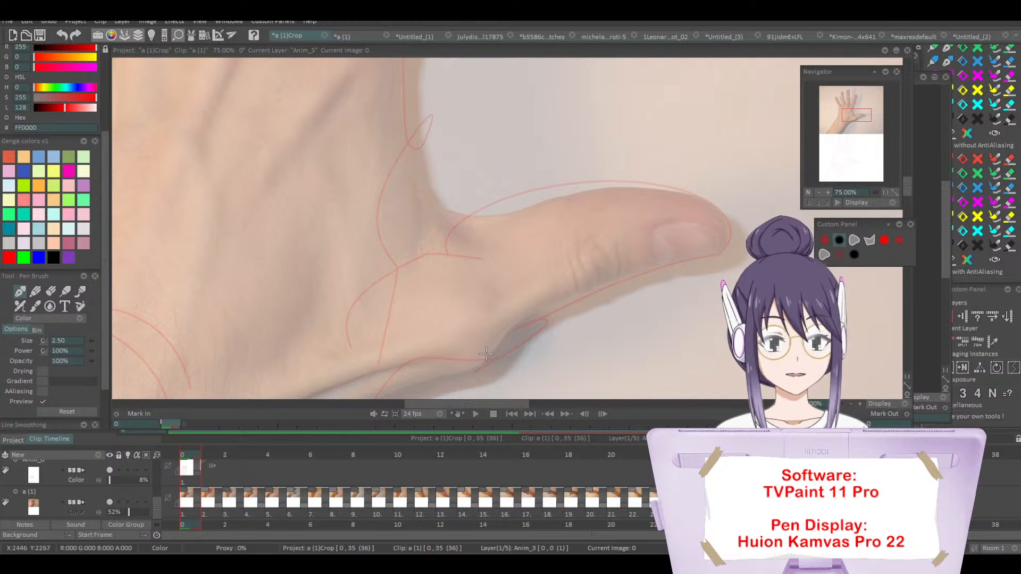
drag(481, 364, 557, 299)
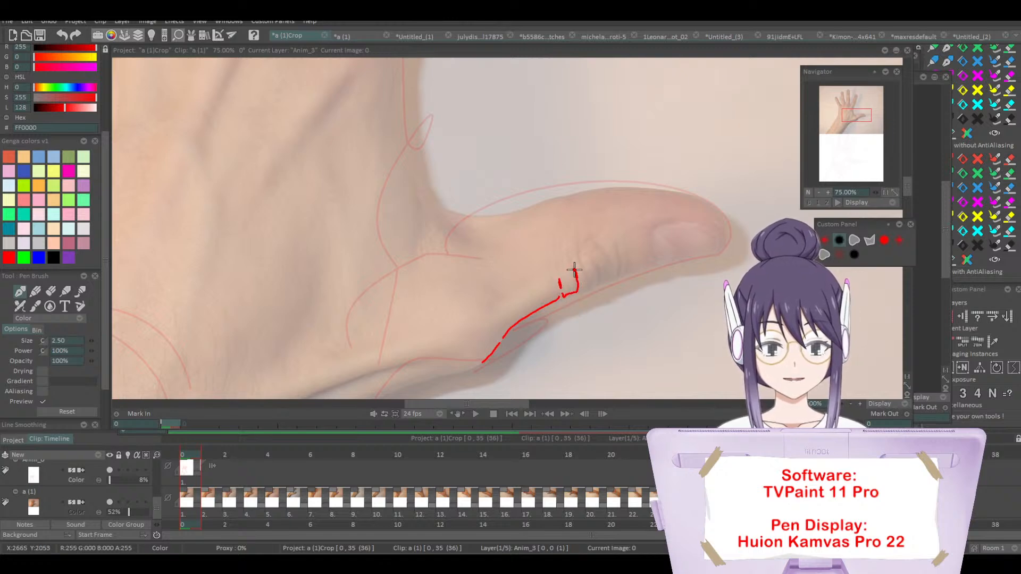
drag(579, 287, 578, 253)
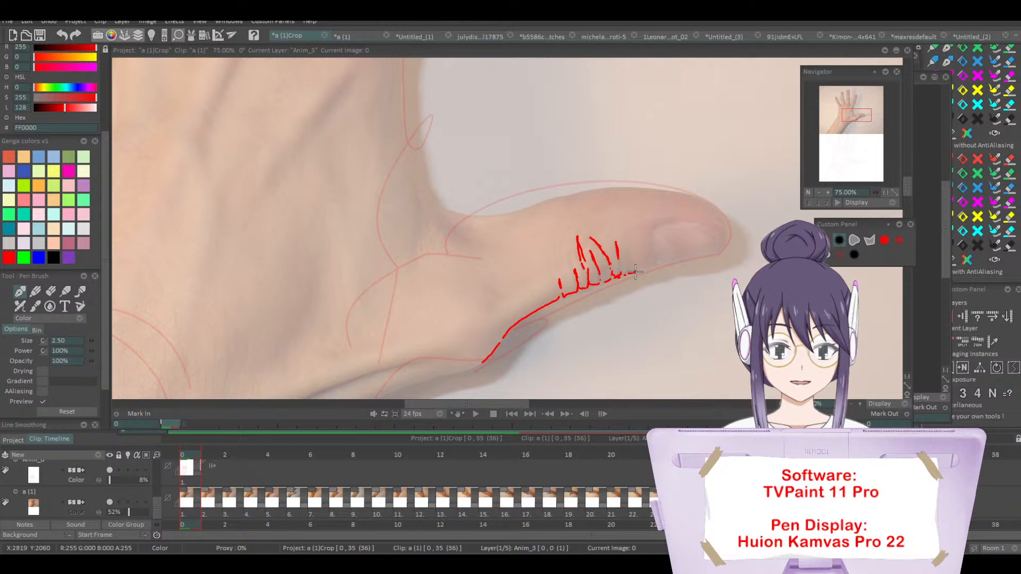
drag(635, 272, 651, 266)
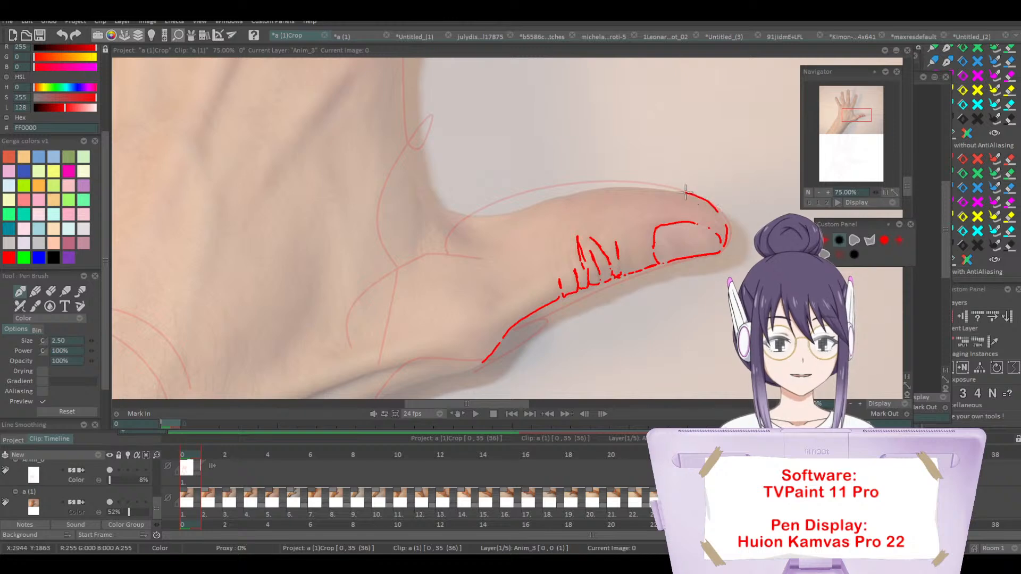
mouse_move(722, 251)
mouse_down()
mouse_move(728, 215)
mouse_move(694, 142)
mouse_move(594, 158)
mouse_move(462, 230)
mouse_move(557, 178)
mouse_up()
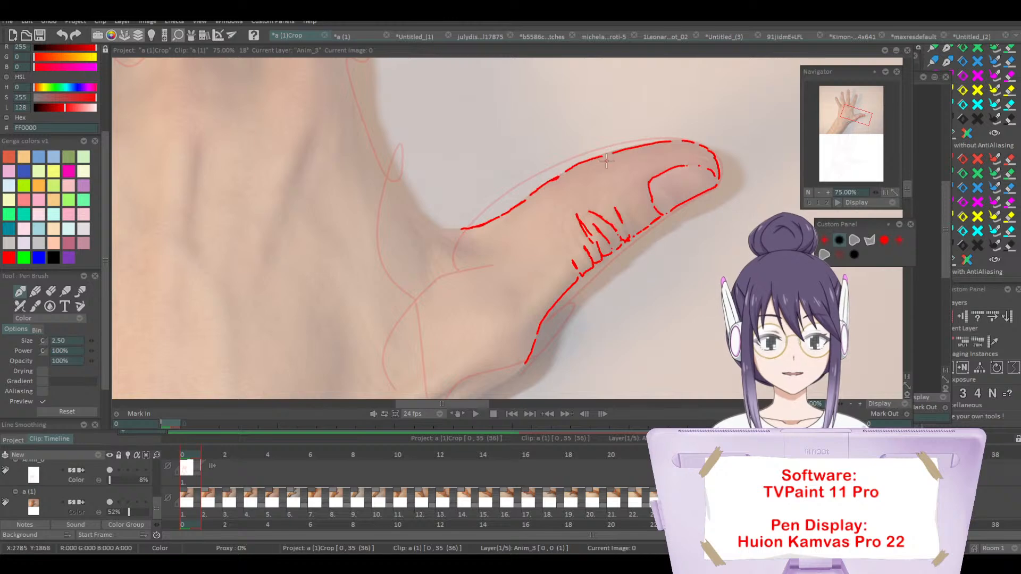
Step: Trace the web between thumb and index finger in red, adding short crease lines fanning into the palm
mouse_move(444, 214)
mouse_down()
mouse_move(462, 181)
mouse_move(451, 185)
mouse_up()
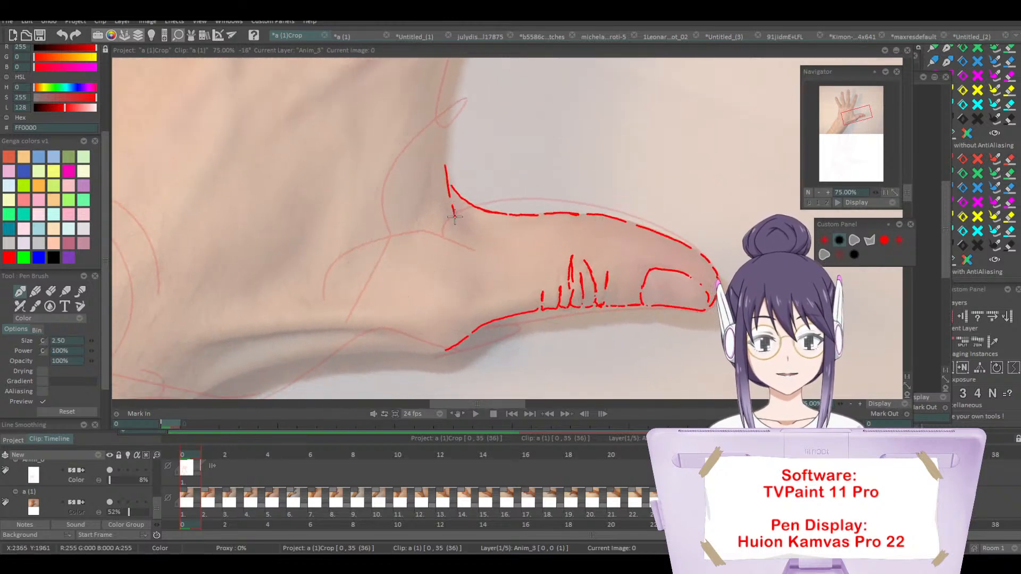
mouse_move(456, 222)
mouse_down()
mouse_move(440, 159)
mouse_move(425, 234)
mouse_up()
drag(435, 163, 408, 241)
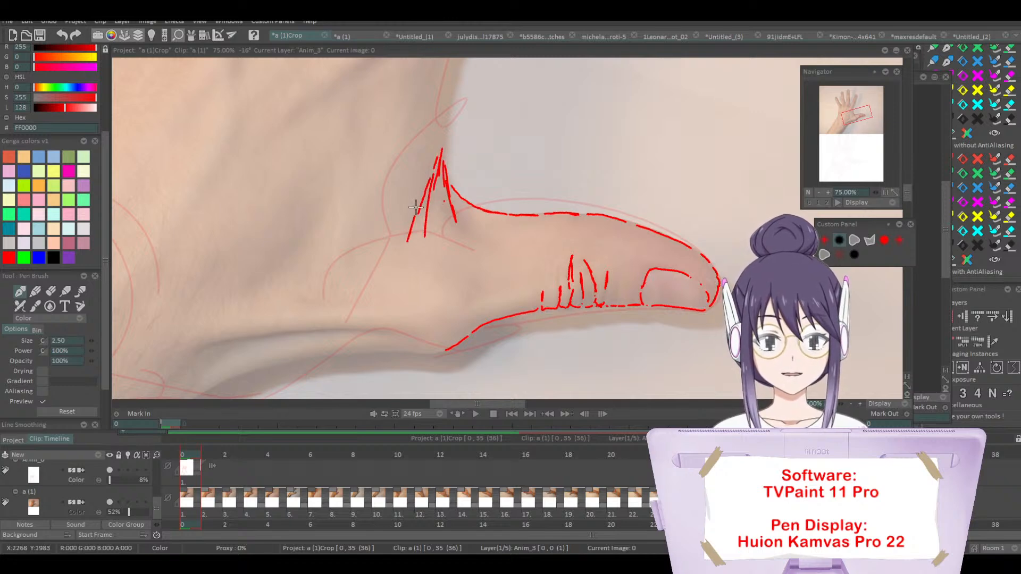
drag(448, 126, 440, 151)
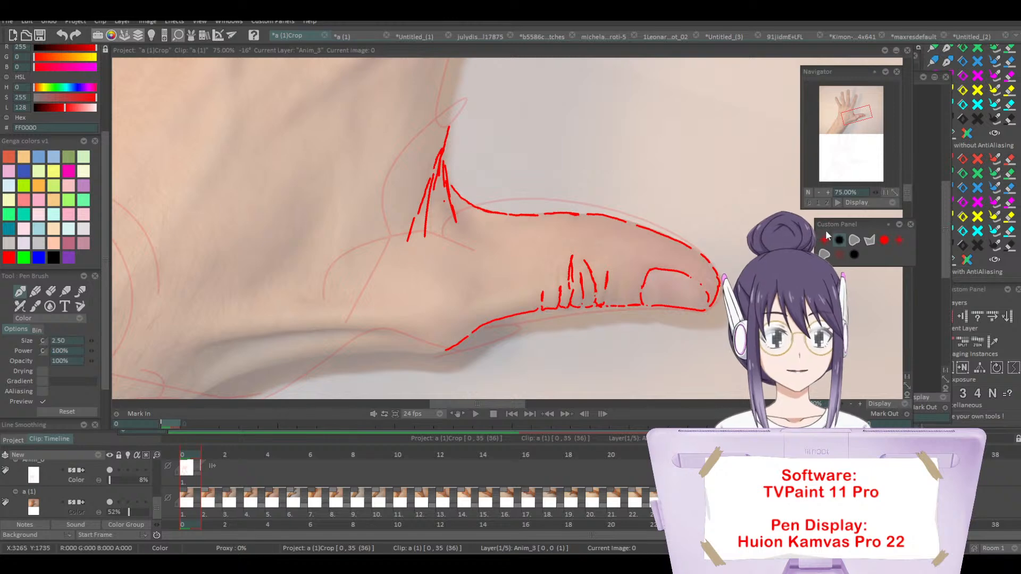
Step: Trace the palm edge from the thumb web up the thumb-facing side of the index finger, redoing the misplaced stroke
drag(909, 194, 909, 185)
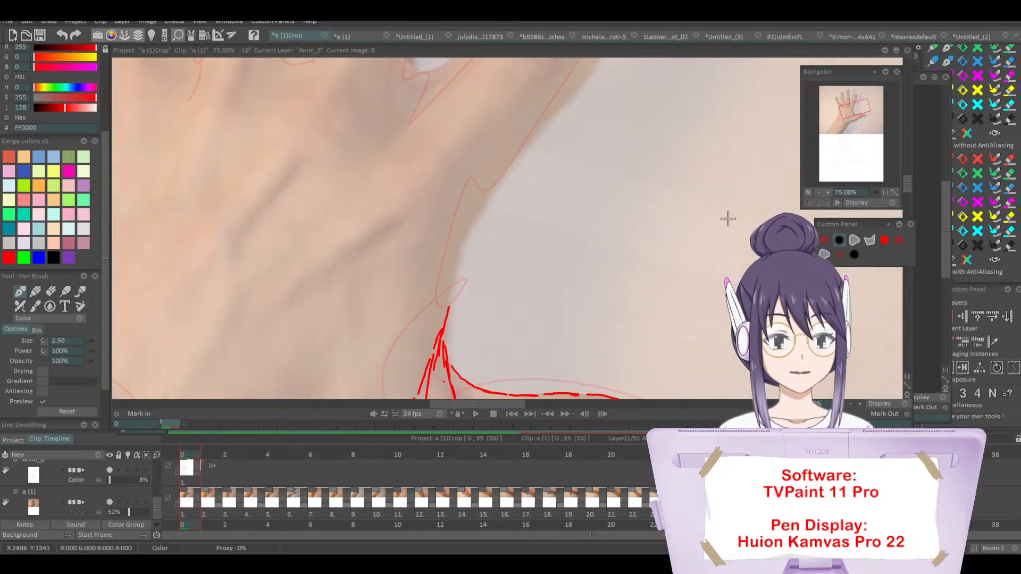
mouse_move(445, 314)
mouse_down()
mouse_move(463, 234)
mouse_move(485, 197)
mouse_up()
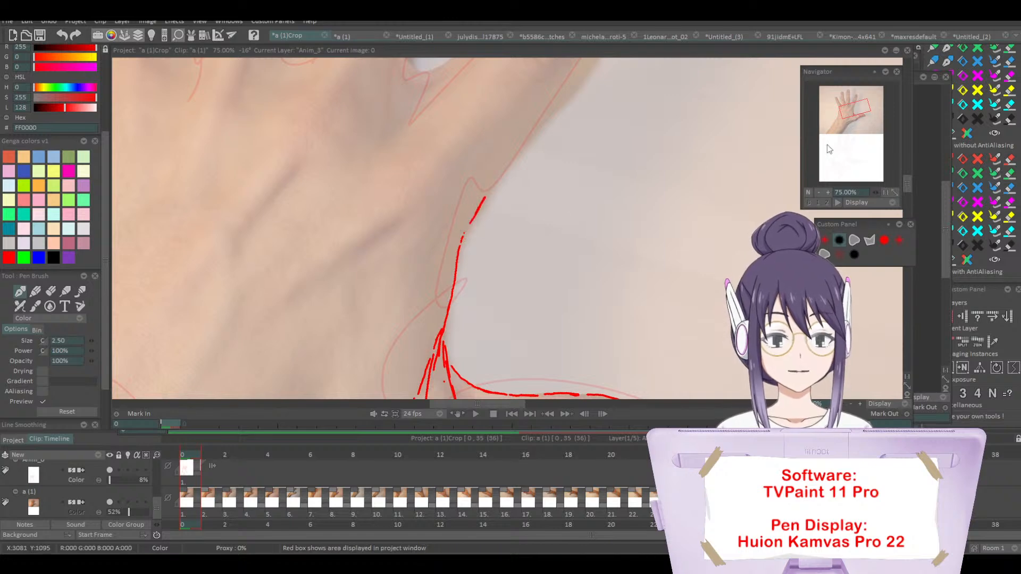
drag(855, 106, 858, 102)
drag(354, 359, 458, 191)
key(ctrl+z)
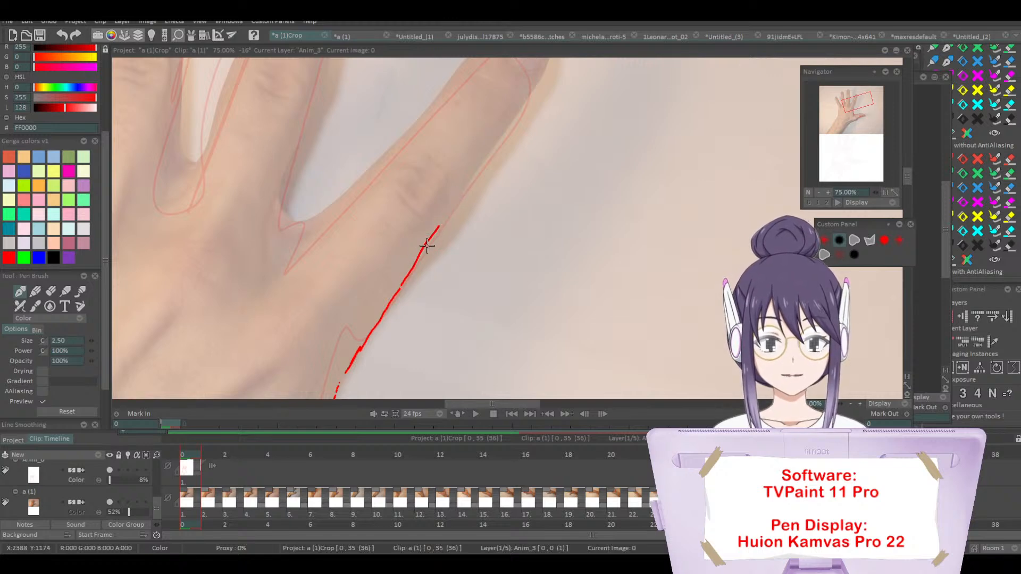
key(ctrl+z)
drag(407, 279, 466, 182)
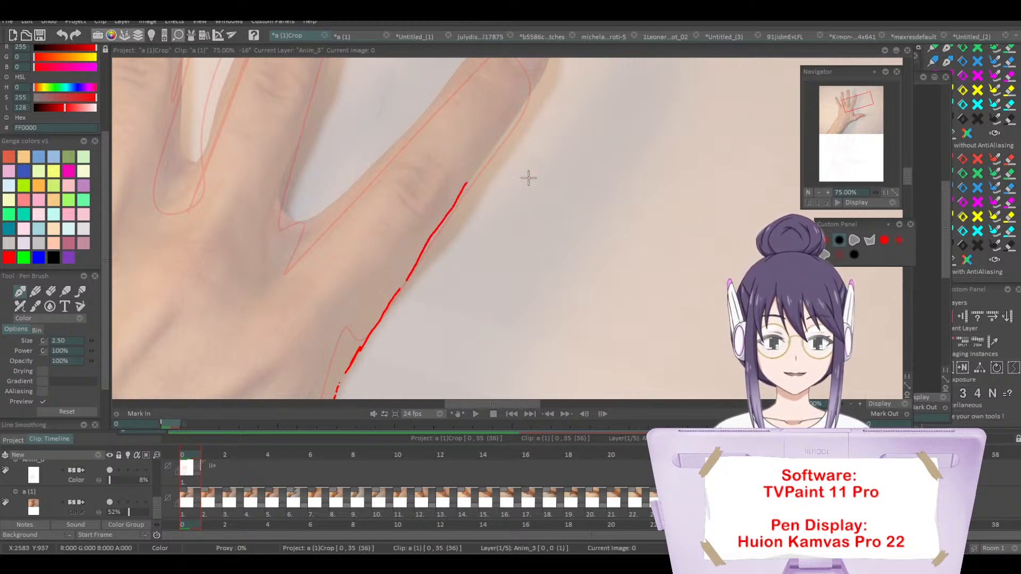
drag(907, 176, 908, 173)
drag(467, 236, 495, 193)
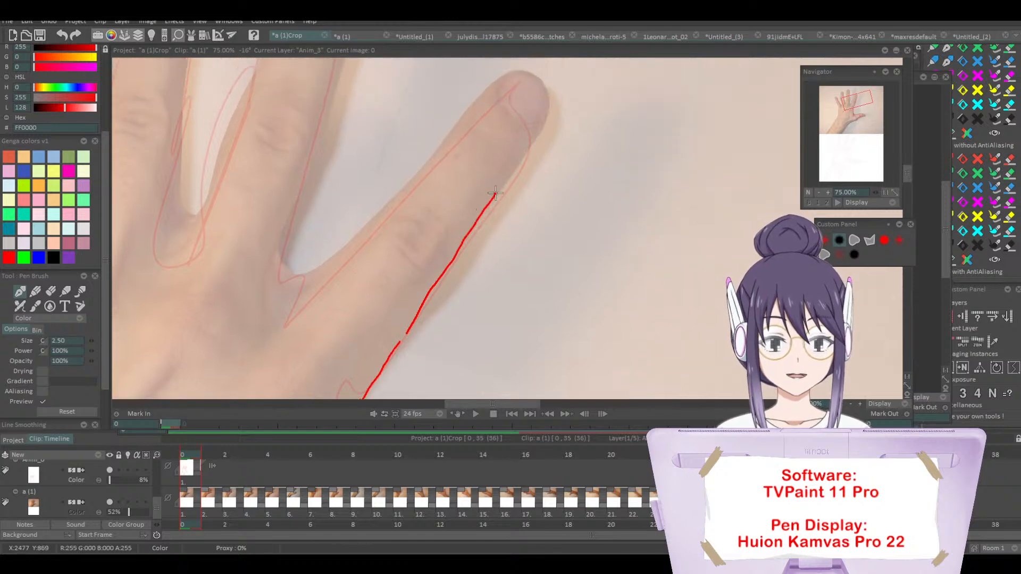
Step: Outline the index fingertip and nail, add wrinkles below the nail, and trace the inner edge down to the finger web
drag(535, 137, 546, 118)
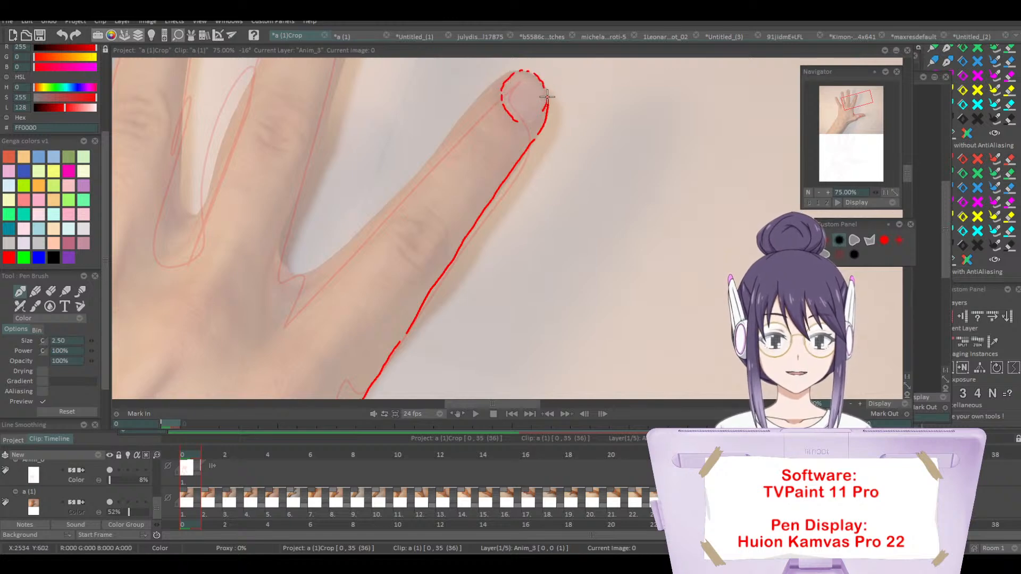
drag(512, 73, 468, 108)
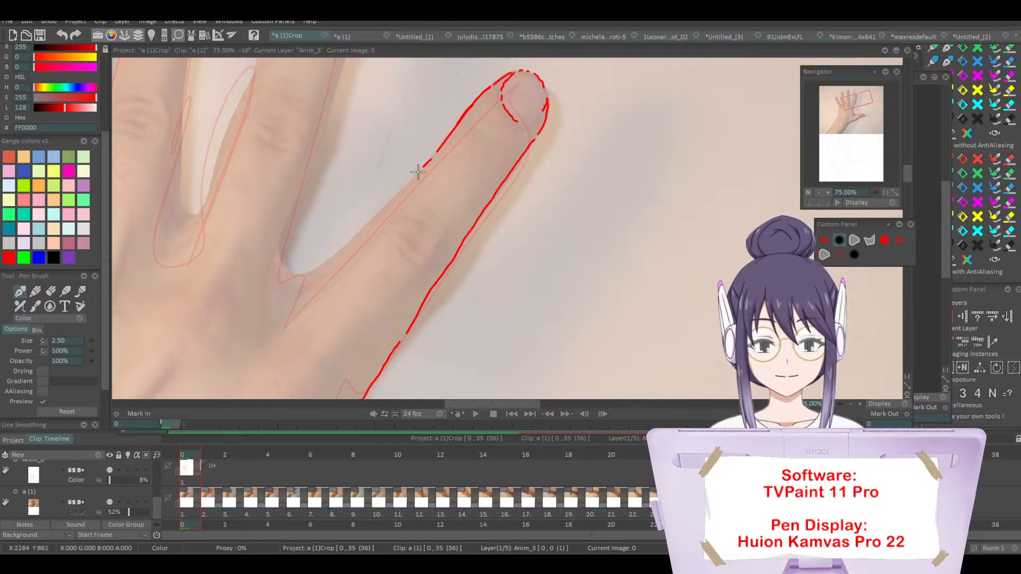
mouse_move(400, 251)
mouse_down()
mouse_move(403, 262)
mouse_move(480, 278)
mouse_up()
mouse_move(401, 206)
mouse_down()
mouse_move(429, 194)
mouse_move(437, 209)
mouse_move(526, 243)
mouse_move(548, 235)
mouse_up()
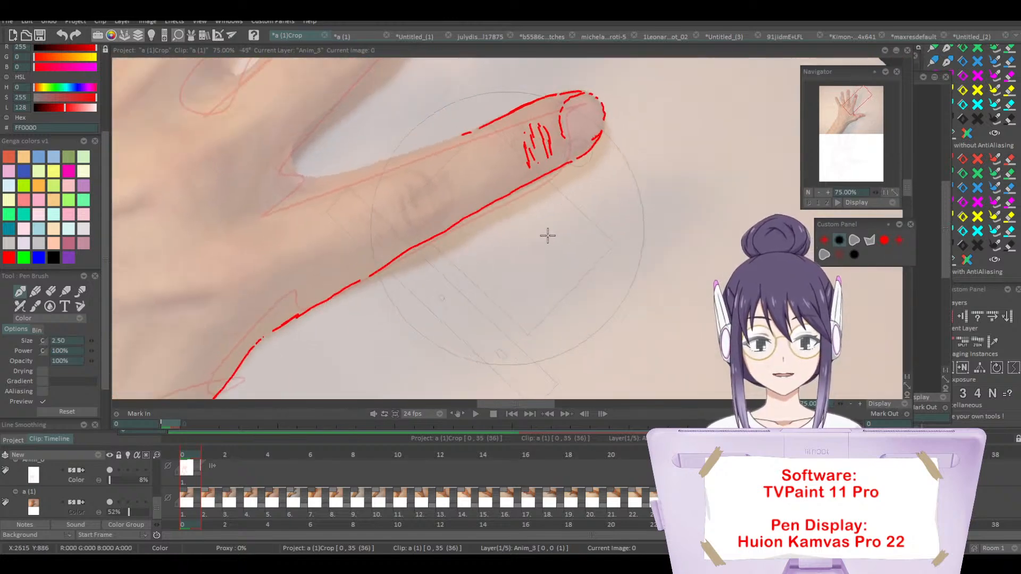
drag(563, 139, 601, 135)
drag(471, 132, 296, 172)
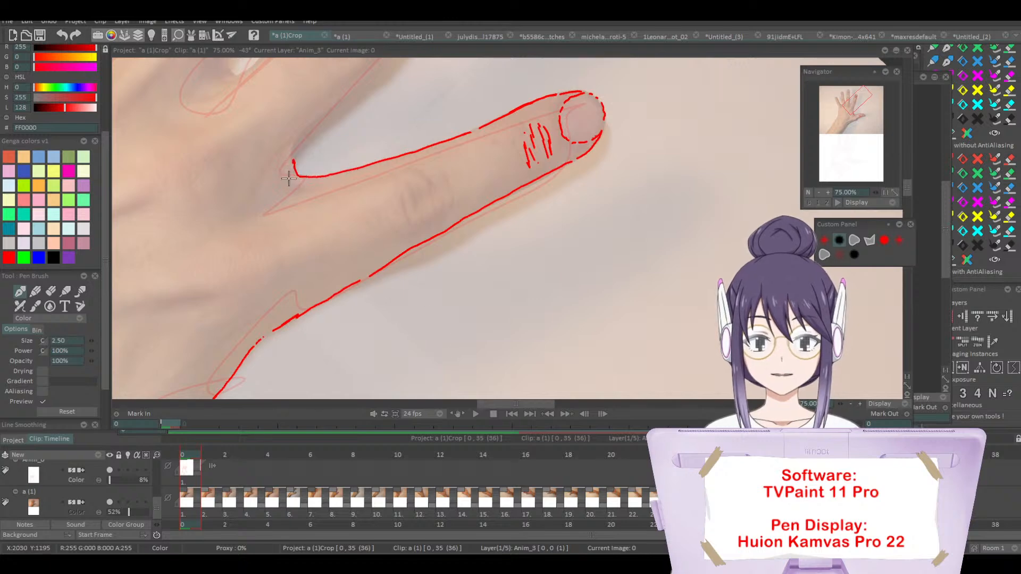
Step: Add the fold at the web beside the index finger and start the crease marks on its middle knuckle
drag(301, 223, 312, 283)
drag(356, 210, 329, 227)
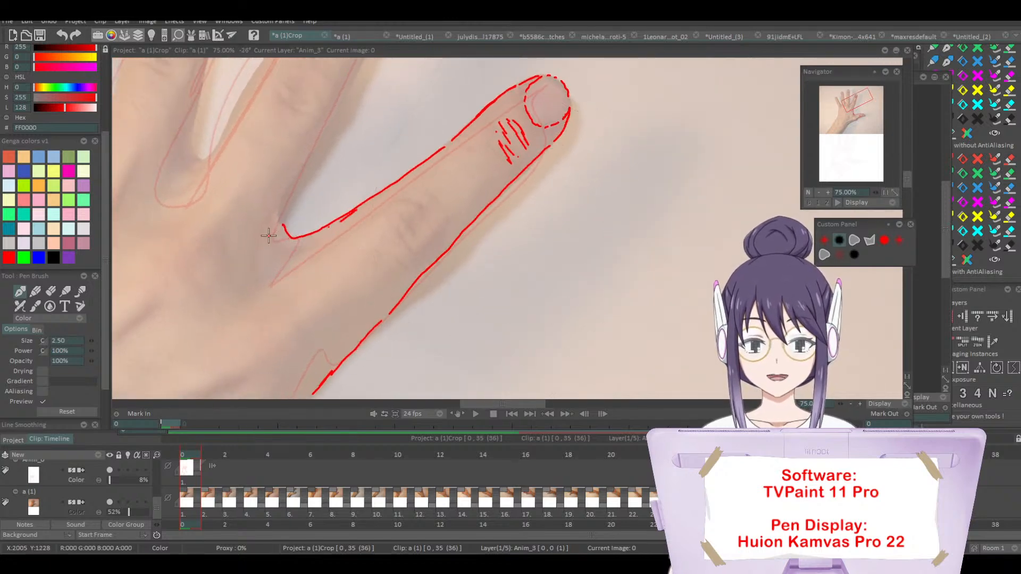
drag(251, 265, 278, 212)
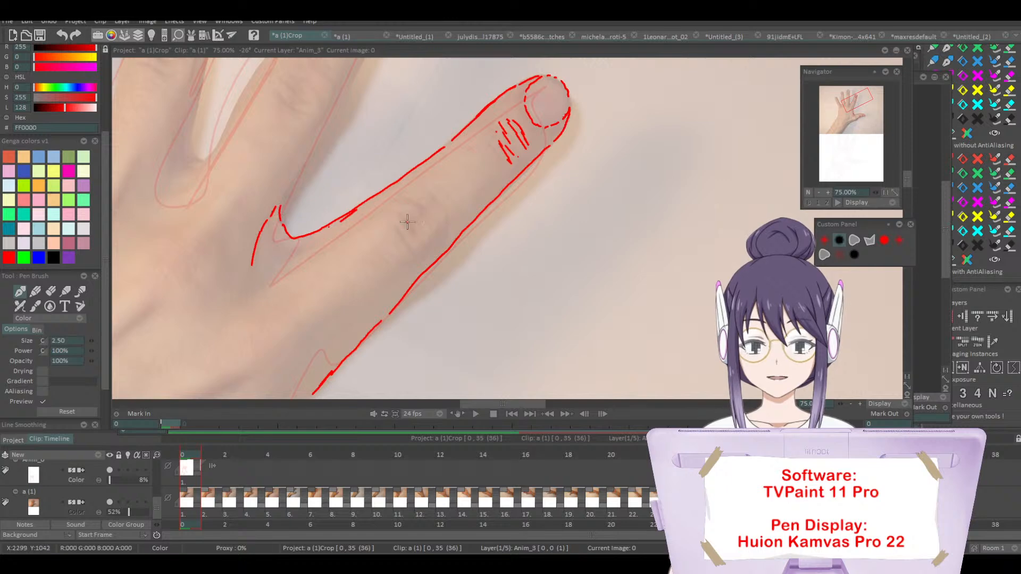
drag(398, 231, 416, 254)
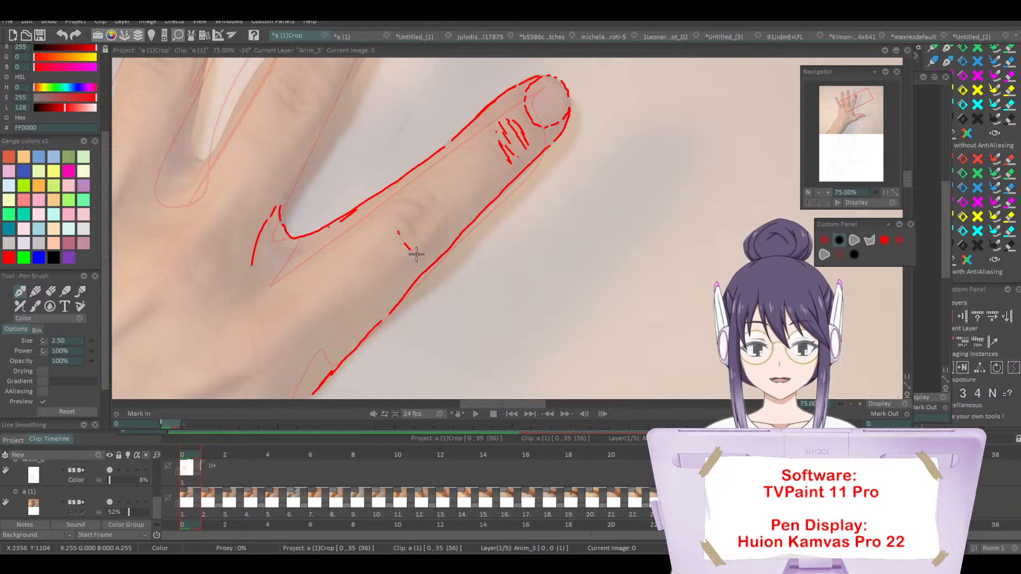
Step: Hide the hand photo layer to examine the red tracing on white, and move the Navigator clear of the canvas
click(114, 501)
click(818, 191)
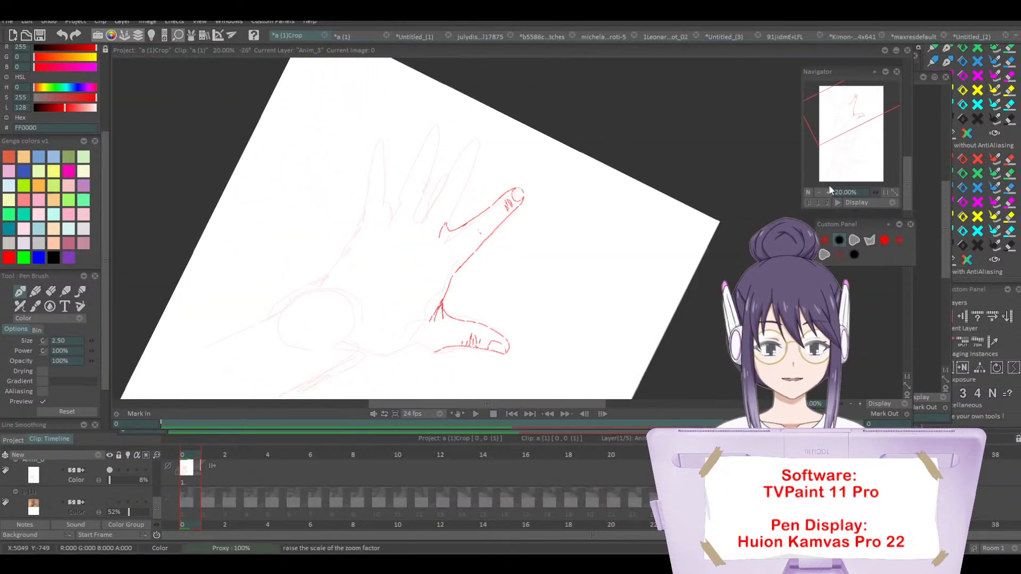
mouse_move(828, 184)
mouse_down()
mouse_move(859, 136)
mouse_move(861, 121)
mouse_move(854, 137)
mouse_move(845, 118)
mouse_move(856, 110)
mouse_up()
click(825, 192)
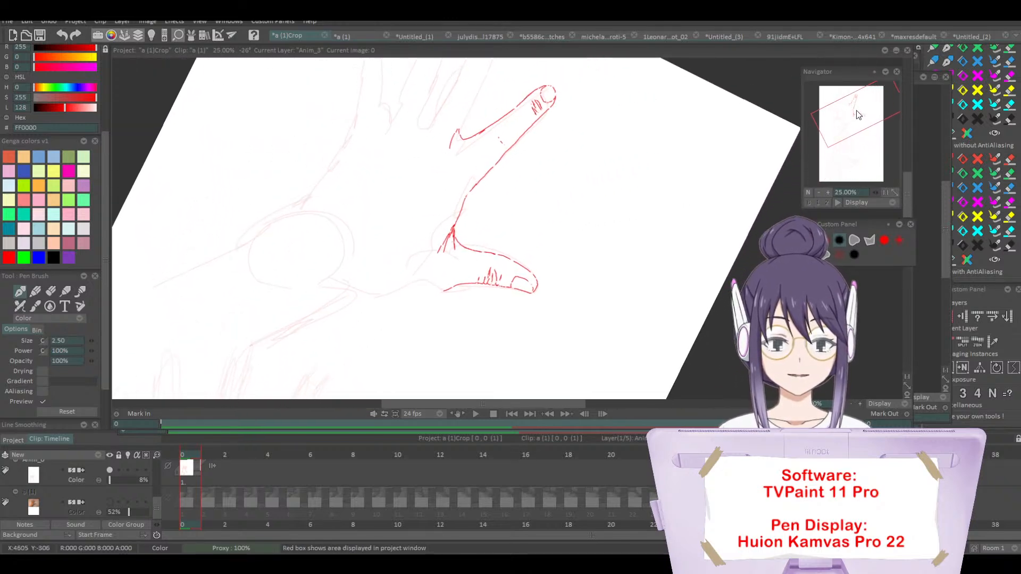
drag(659, 266, 698, 188)
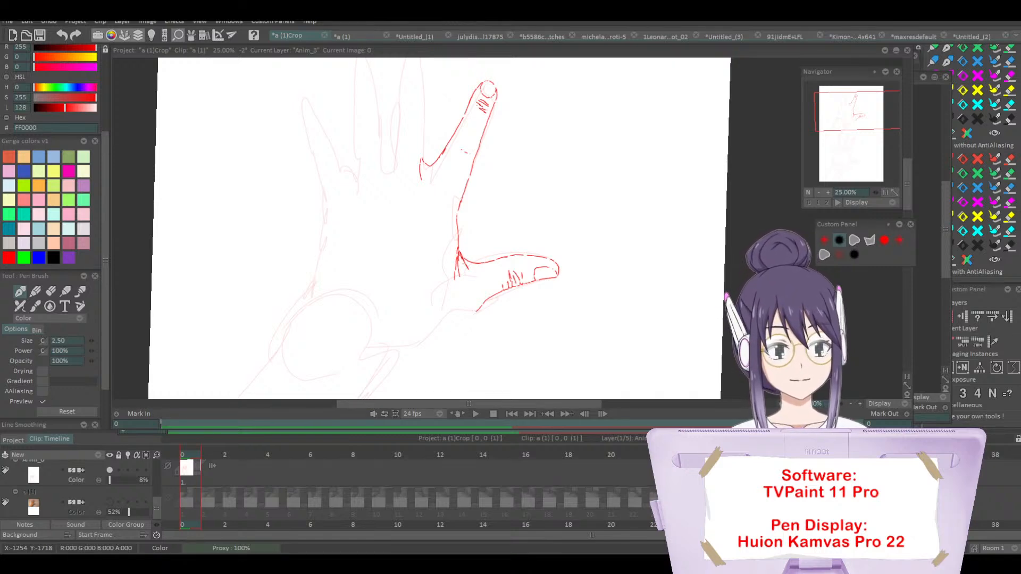
mouse_move(478, 400)
mouse_down()
mouse_move(460, 401)
mouse_move(488, 400)
mouse_up()
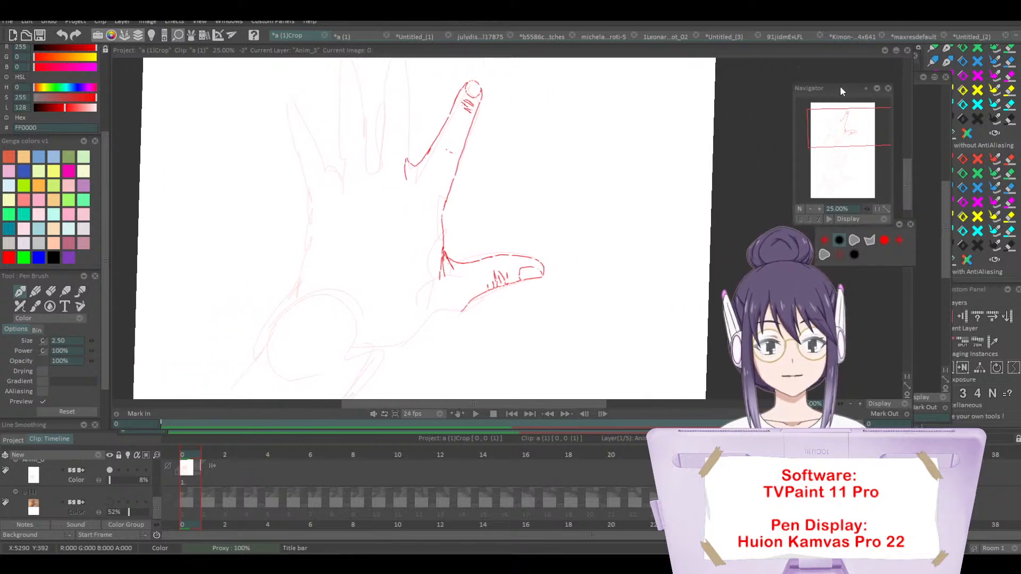
drag(837, 72, 894, 212)
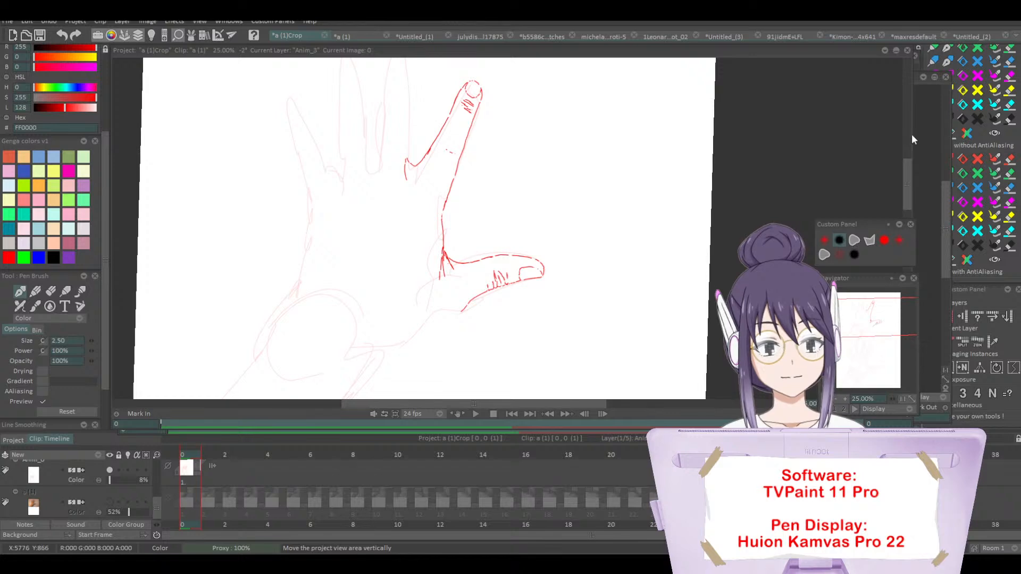
drag(900, 163, 898, 150)
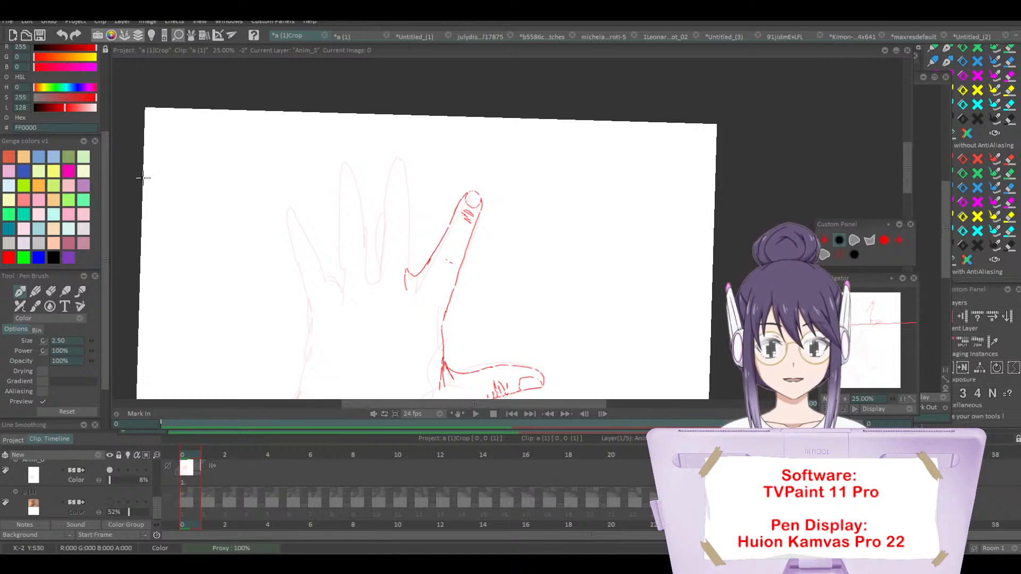
Step: Hide the detailed tracing layer and the faded outline layers to leave a blank page
click(110, 470)
drag(157, 498, 152, 457)
click(110, 475)
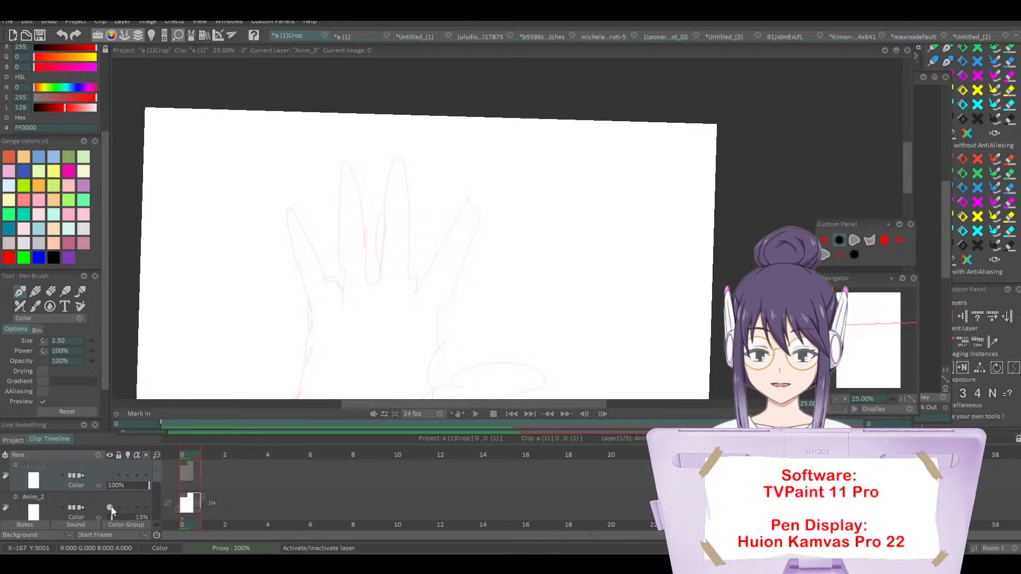
click(110, 507)
drag(866, 315, 871, 313)
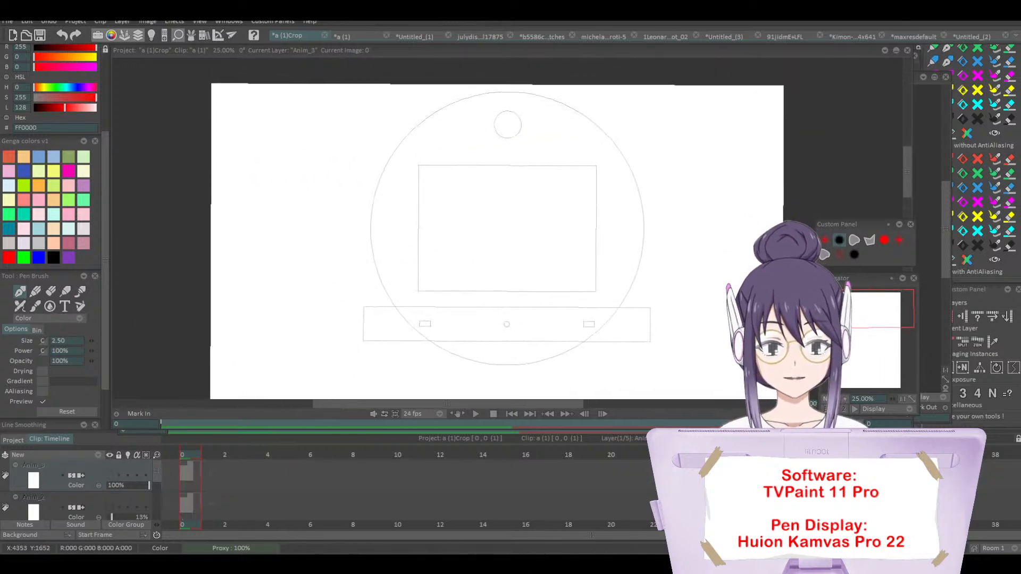
click(835, 398)
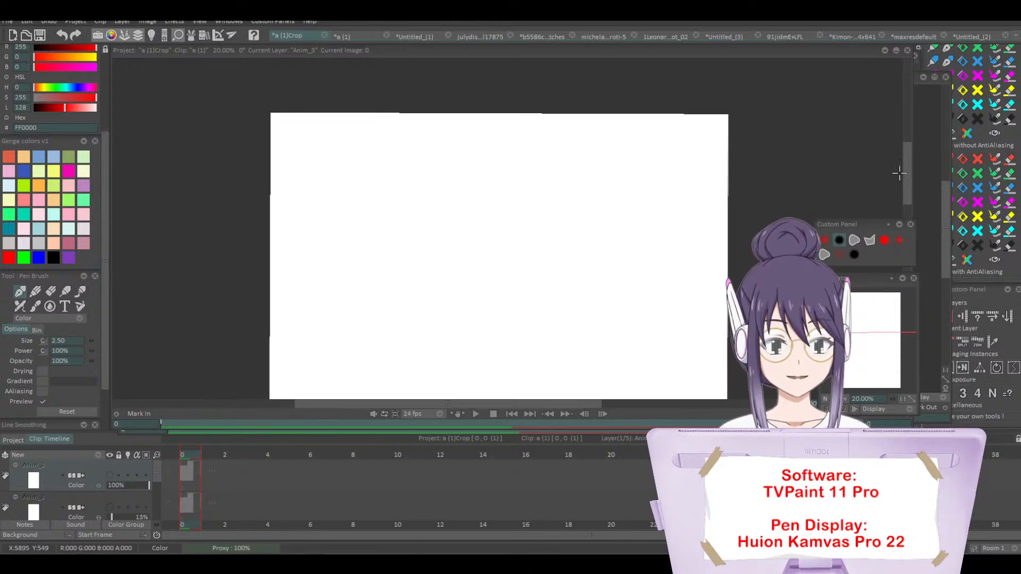
drag(906, 170, 907, 178)
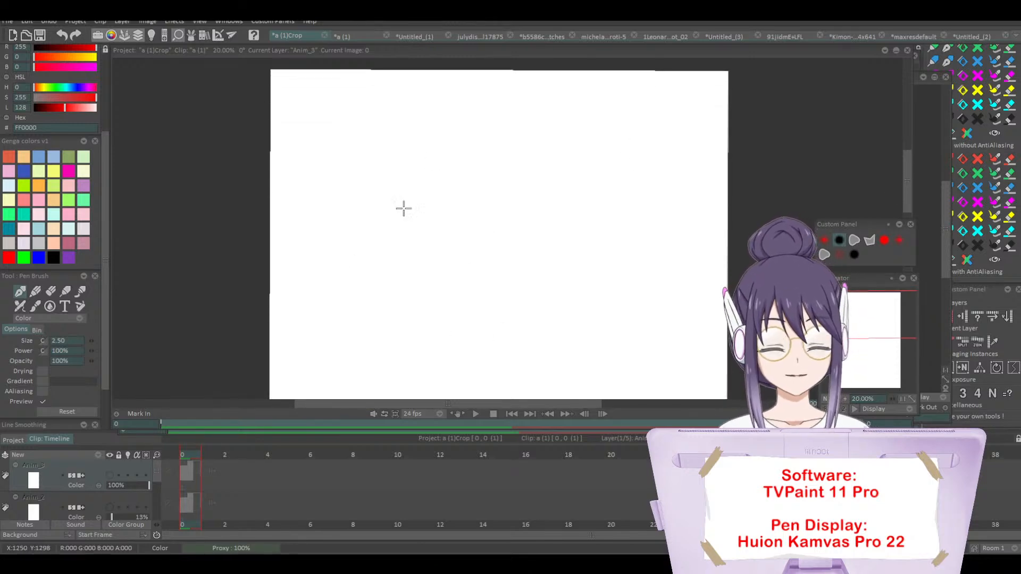
Step: Add a new animation layer and draw two red rectangle outlines side by side, a wide one and a taller, narrower one
scroll(104, 142, up, 5)
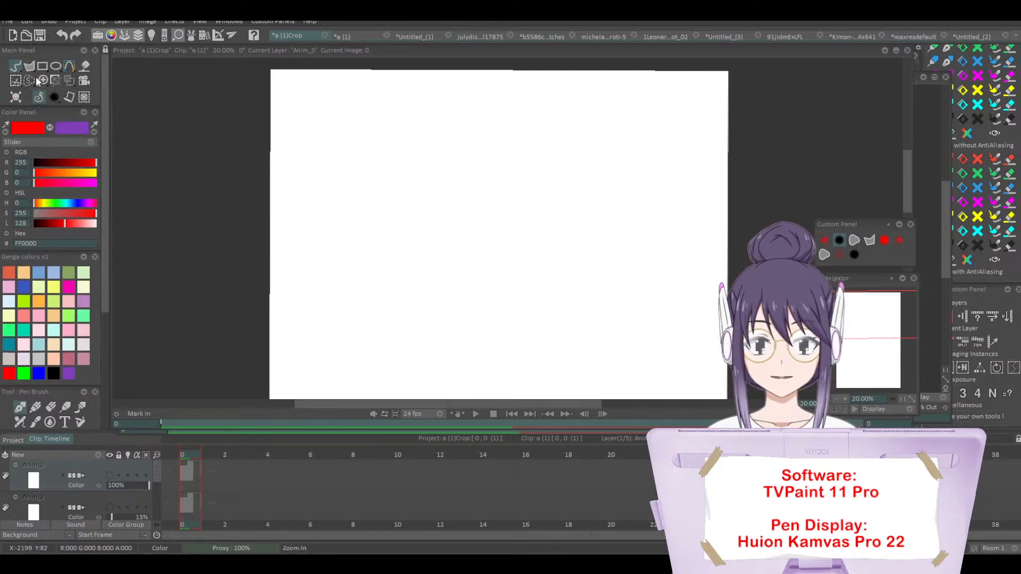
click(40, 67)
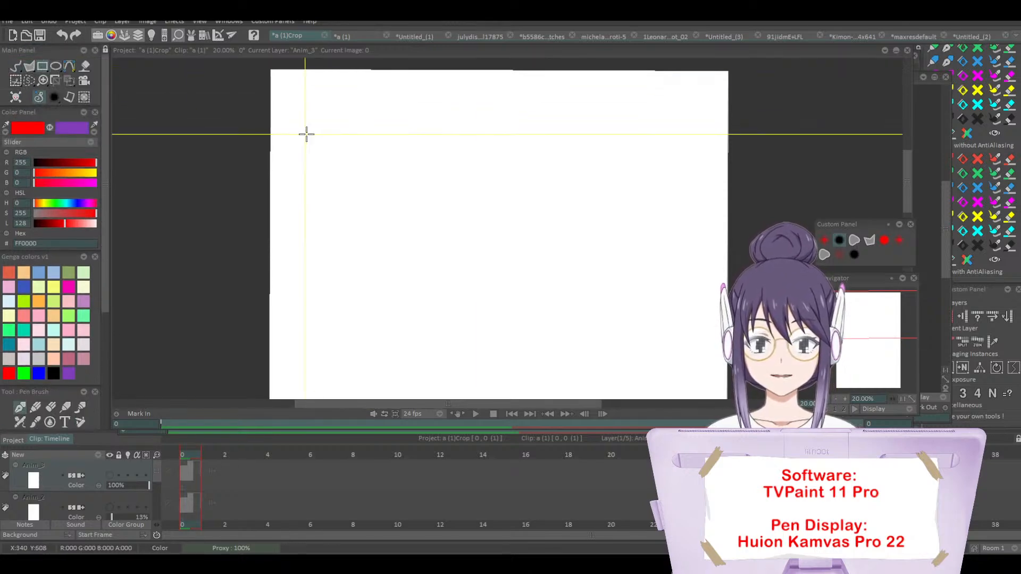
drag(325, 135, 414, 199)
click(99, 456)
click(118, 460)
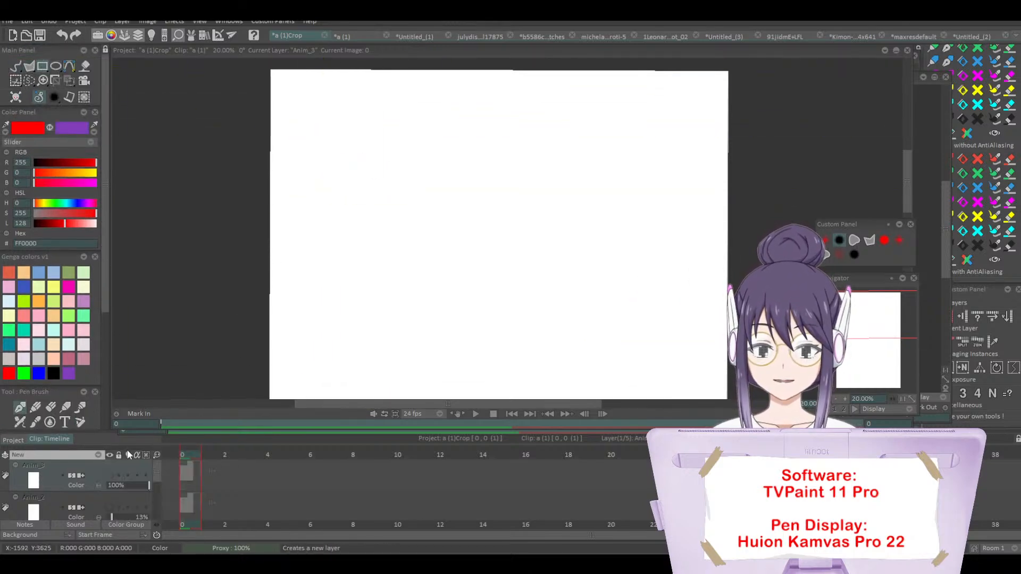
drag(341, 153, 527, 293)
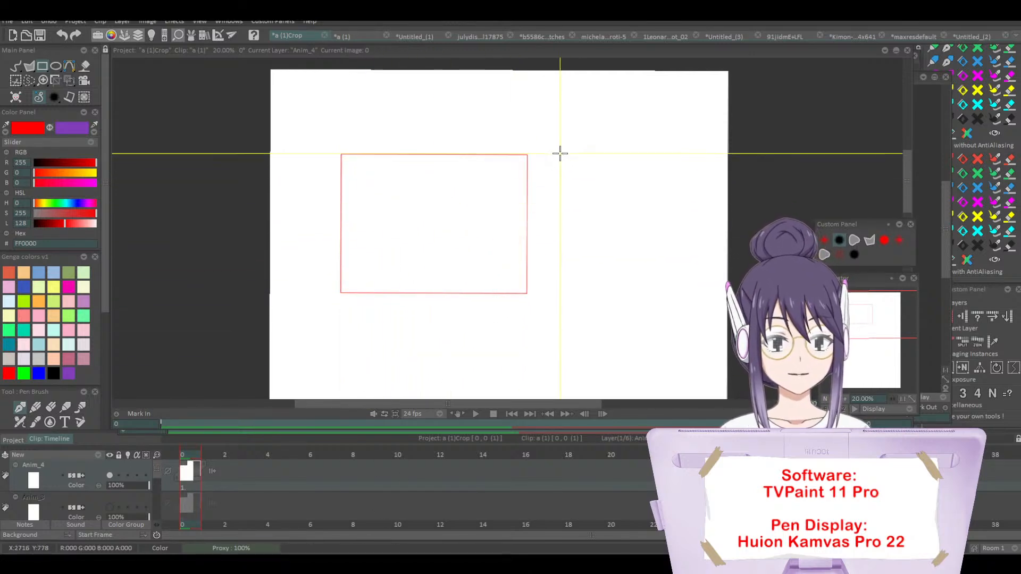
drag(586, 142, 702, 299)
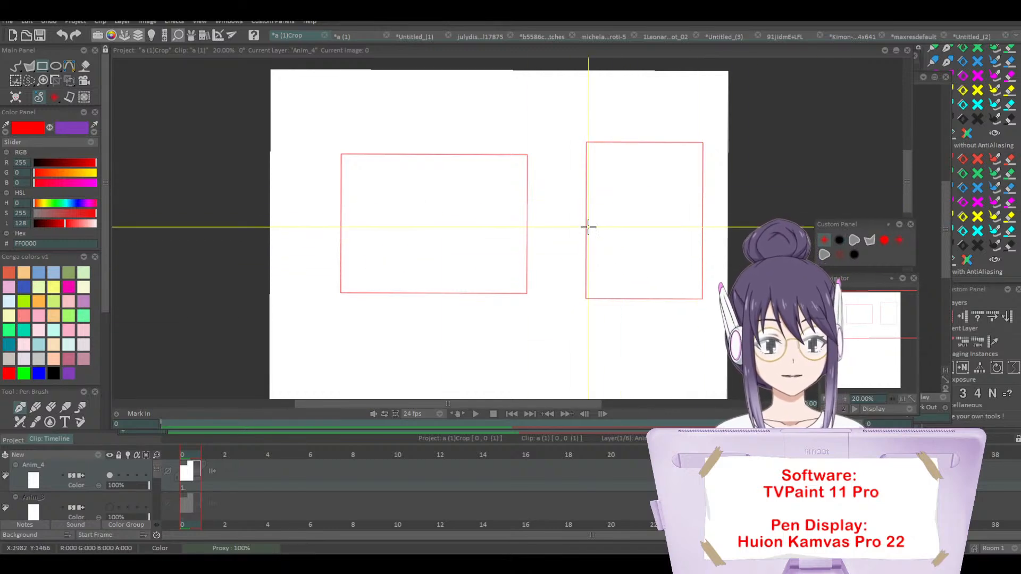
Step: Sketch a rough freehand figure with head, torso and arms inside the wide rectangle, holding an upright sword in one hand
click(18, 67)
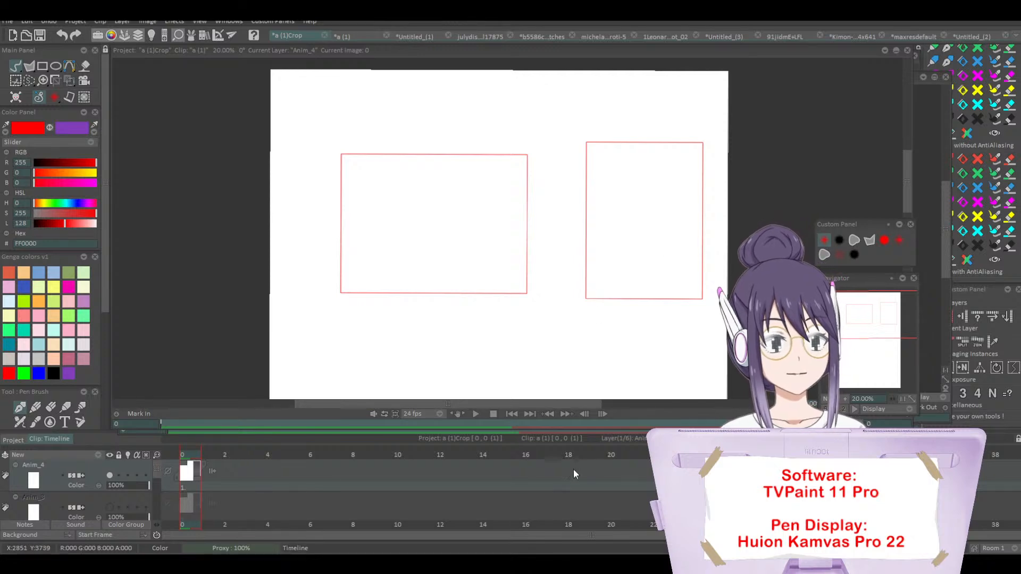
drag(438, 212, 437, 198)
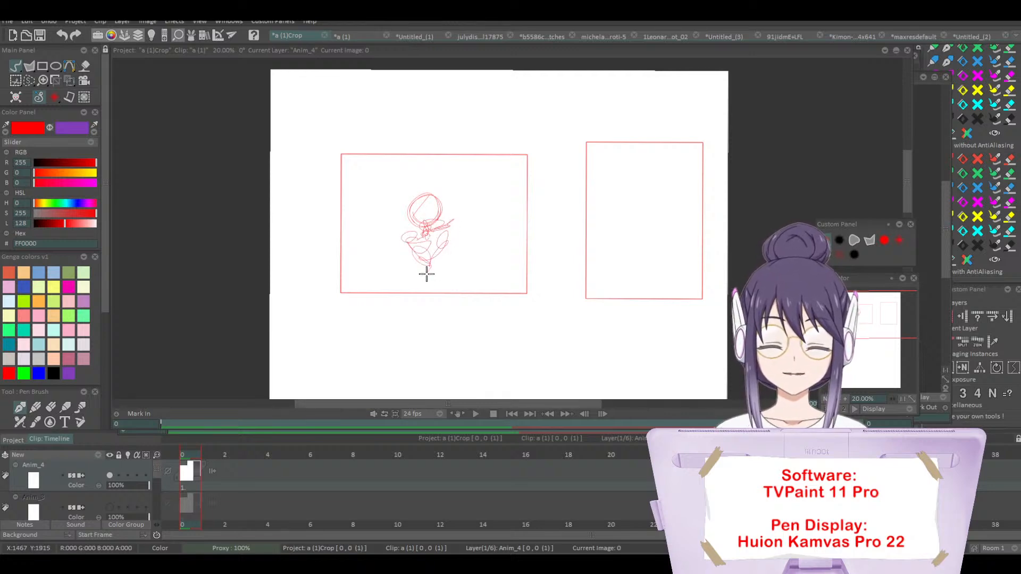
drag(408, 237, 395, 272)
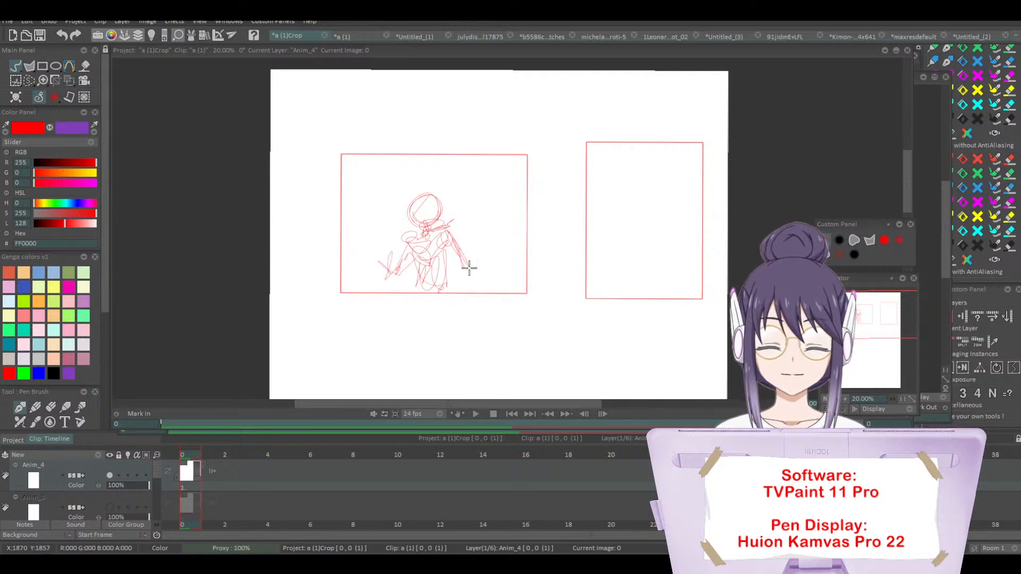
drag(466, 280, 463, 275)
mouse_move(402, 259)
mouse_down()
mouse_move(374, 255)
mouse_move(384, 248)
mouse_move(384, 263)
mouse_move(385, 198)
mouse_move(377, 280)
mouse_up()
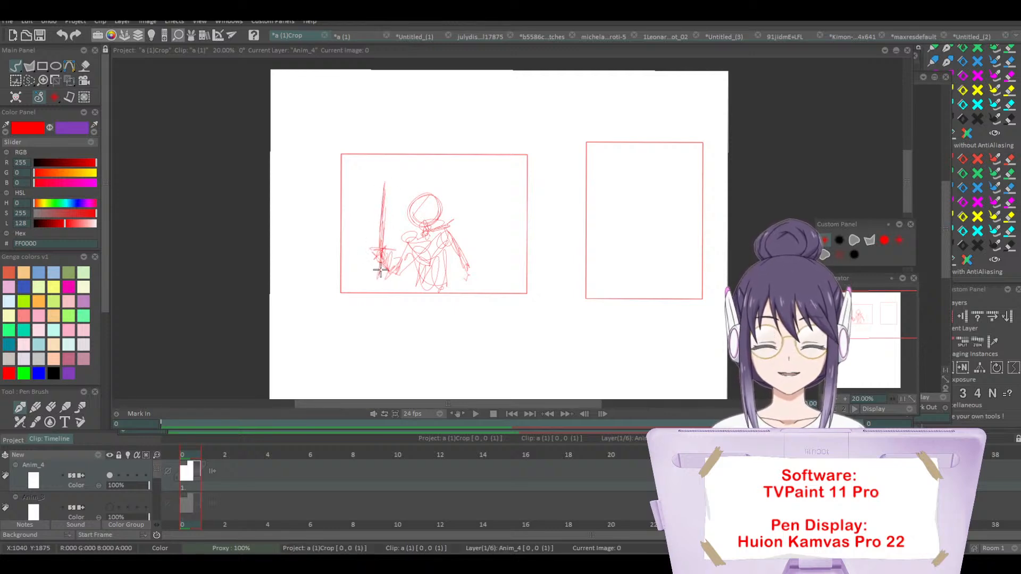
Step: Fade the rough sketch layer to 56% opacity and enlarge the canvas view to 25%
drag(132, 488, 121, 488)
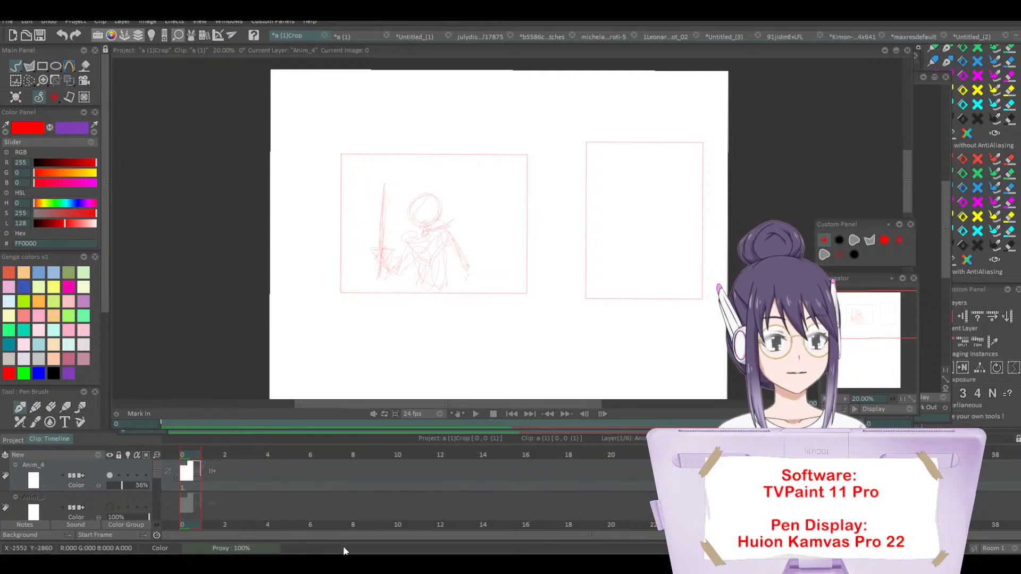
click(845, 400)
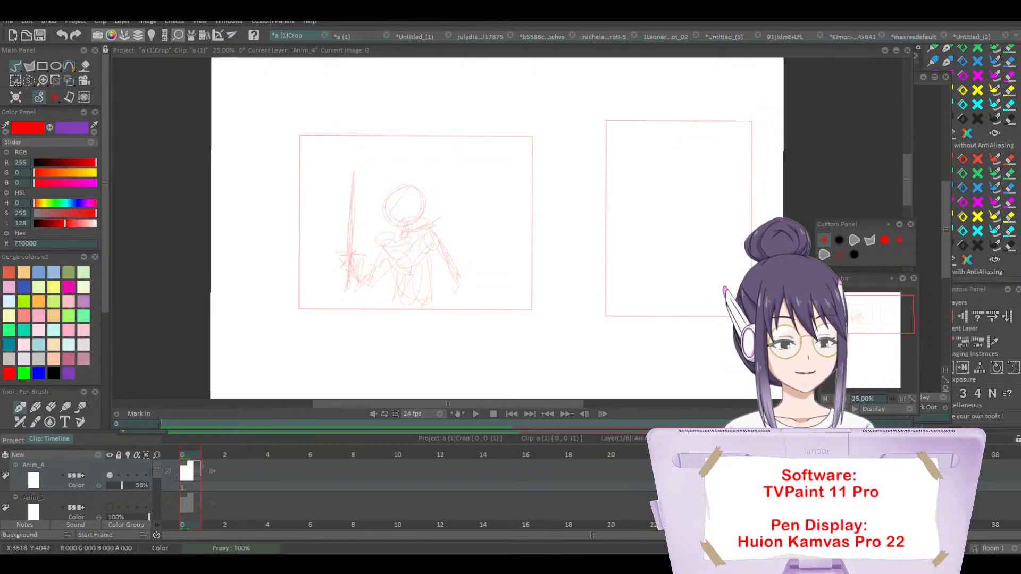
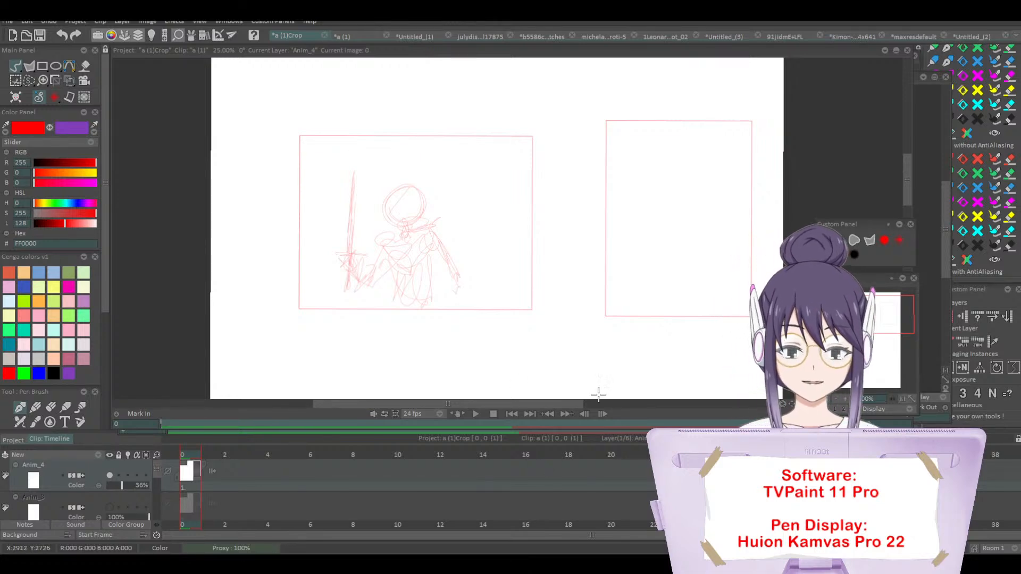
Step: Add a new animation layer above the faded sketch and hide the sketch layer to get a blank page
click(94, 456)
click(120, 456)
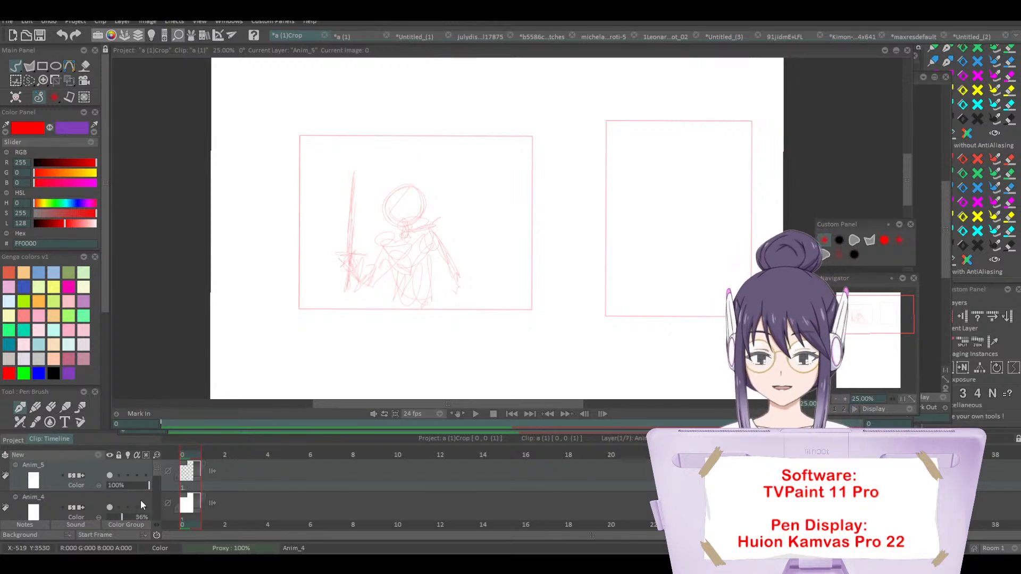
click(109, 508)
Step: Draw a large red zigzag with the thick, even-width pen on the new layer
click(844, 400)
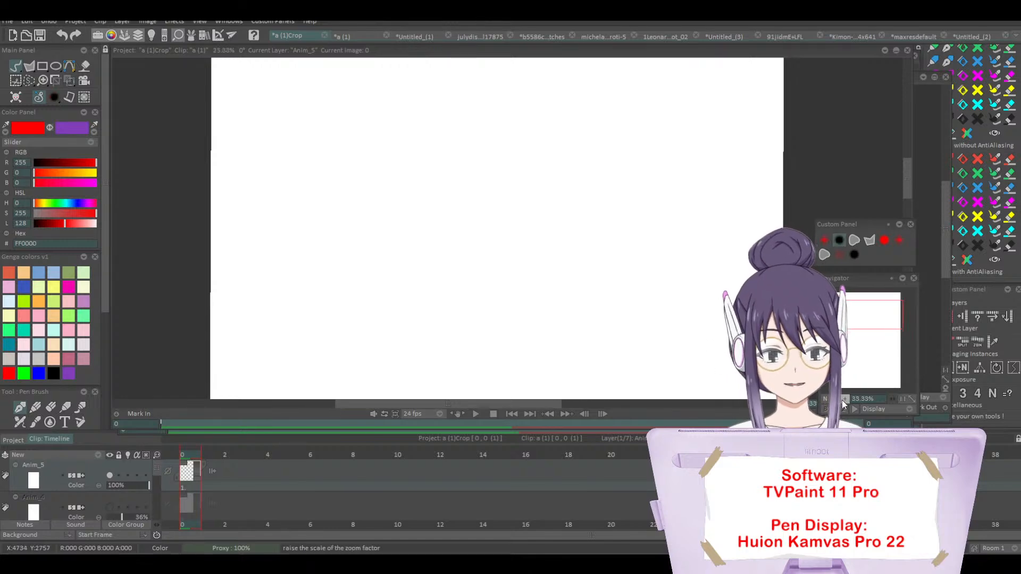
click(843, 399)
click(844, 399)
mouse_move(861, 319)
mouse_down()
mouse_move(841, 300)
mouse_move(852, 299)
mouse_up()
mouse_move(372, 254)
mouse_down()
mouse_move(469, 203)
mouse_move(463, 321)
mouse_up()
Step: Add a smaller thick zigzag above the large one and a tiny squiggle beside it with the thinner pen preset
click(845, 400)
click(845, 399)
click(845, 399)
click(845, 400)
click(845, 399)
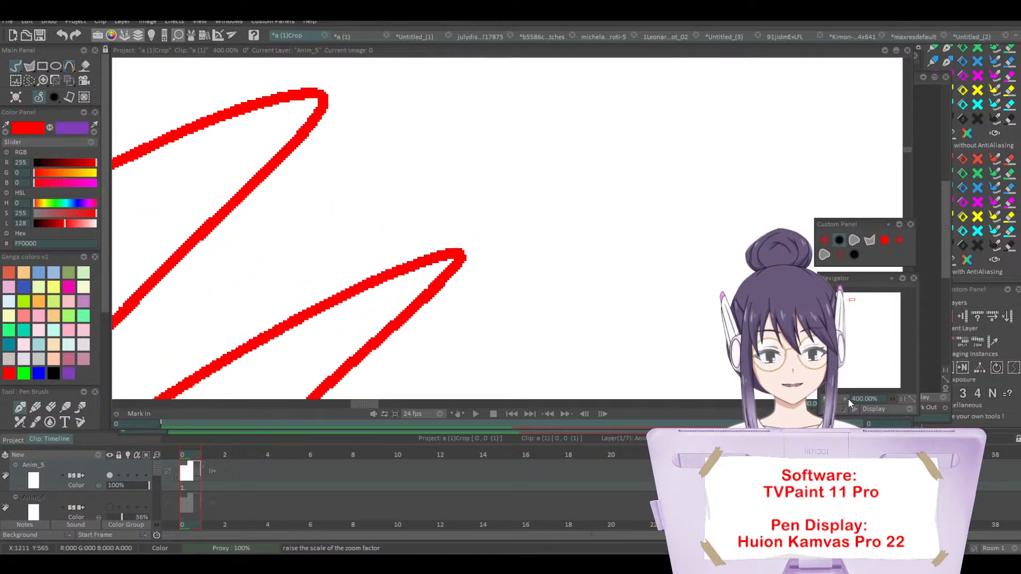
click(846, 398)
drag(851, 300, 849, 299)
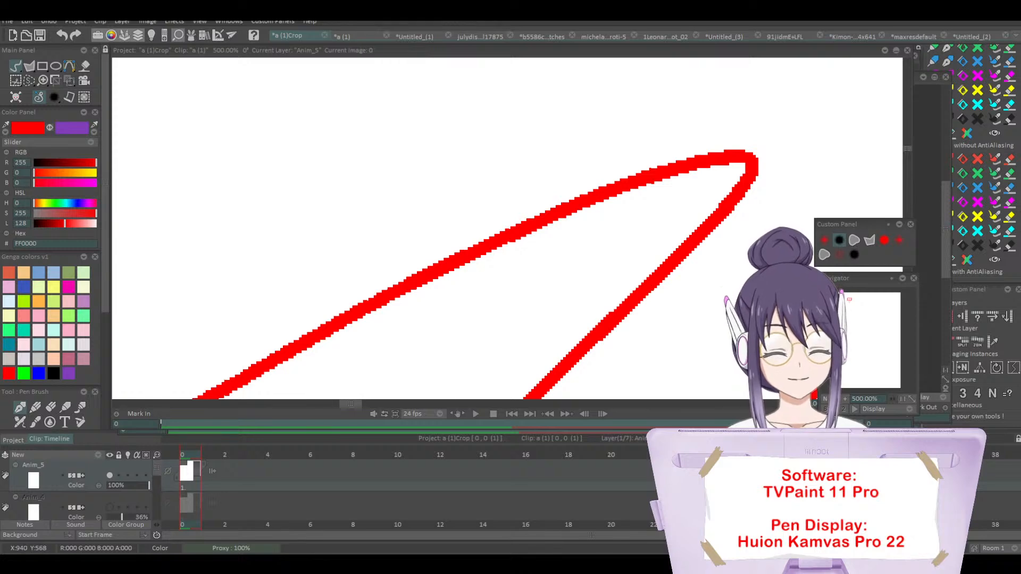
mouse_move(194, 204)
mouse_down()
mouse_move(468, 130)
mouse_move(364, 225)
mouse_move(628, 144)
mouse_up()
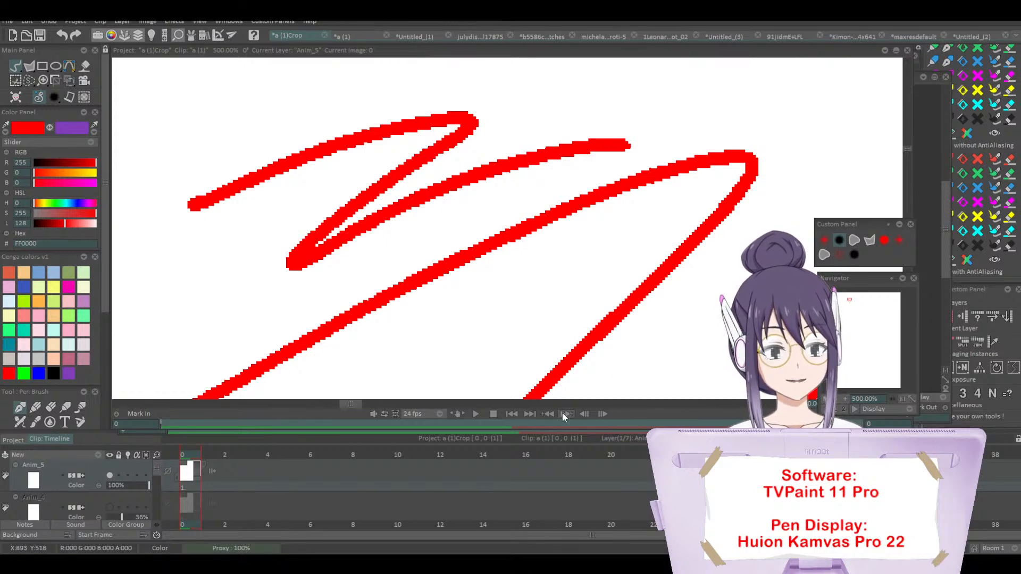
click(826, 246)
mouse_move(700, 302)
mouse_down()
mouse_move(711, 344)
mouse_move(760, 368)
mouse_up()
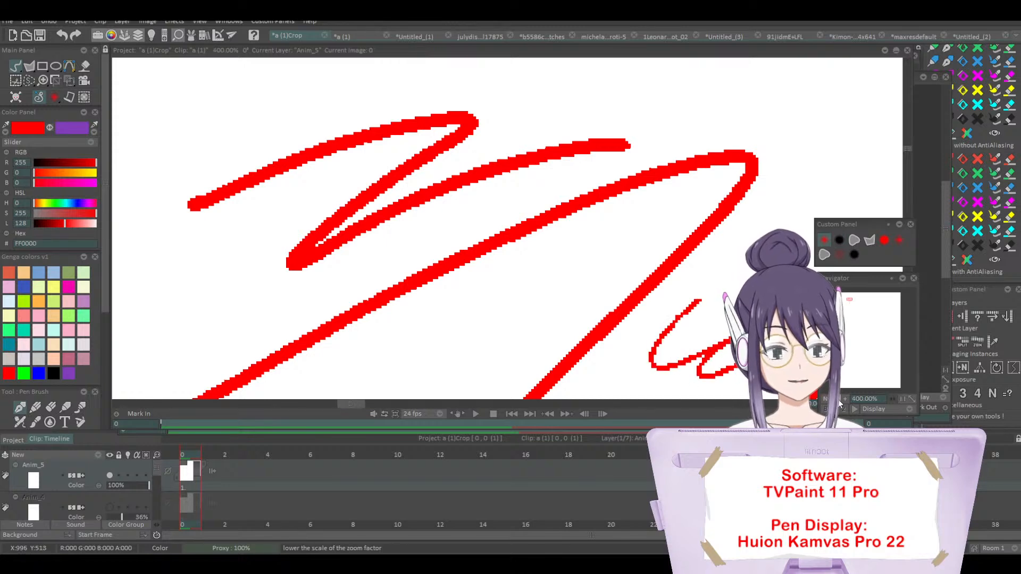
scroll(507, 229, down, 2)
scroll(508, 234, down, 2)
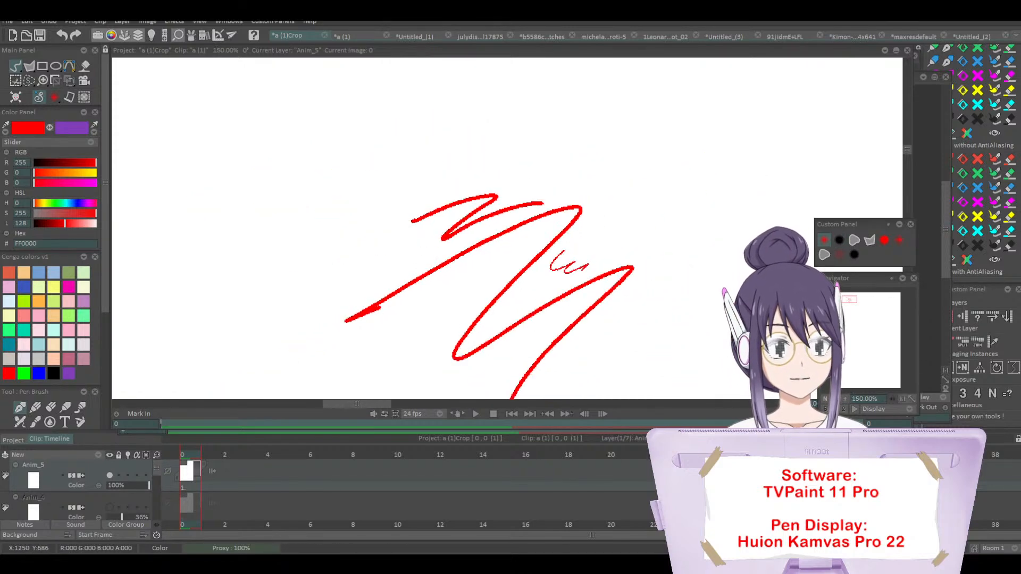
mouse_move(486, 202)
mouse_down()
mouse_move(358, 262)
mouse_move(366, 292)
mouse_up()
key(ctrl+z)
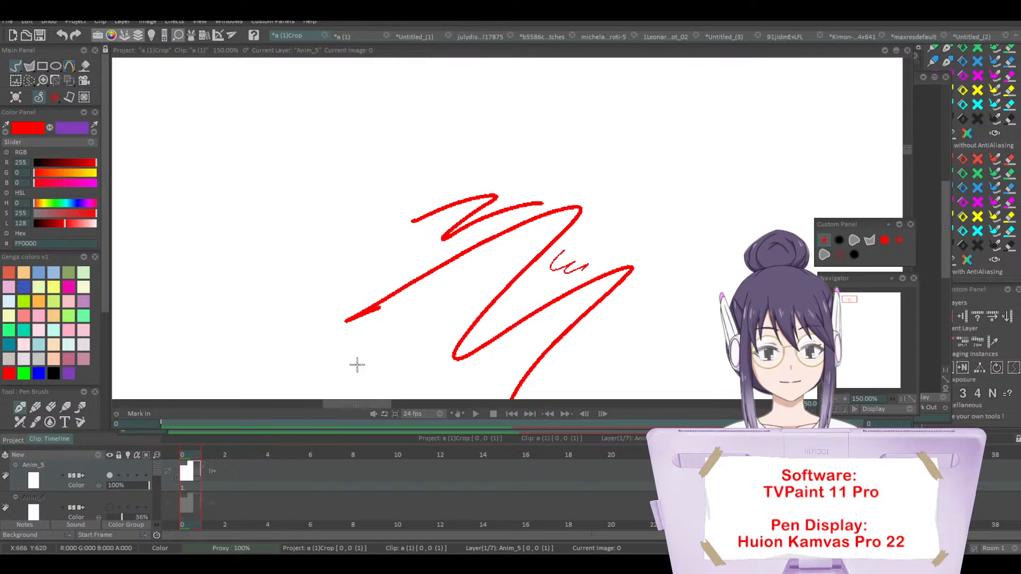
mouse_move(435, 174)
mouse_down()
mouse_move(293, 259)
mouse_move(594, 168)
mouse_move(314, 217)
mouse_up()
key(ctrl+z)
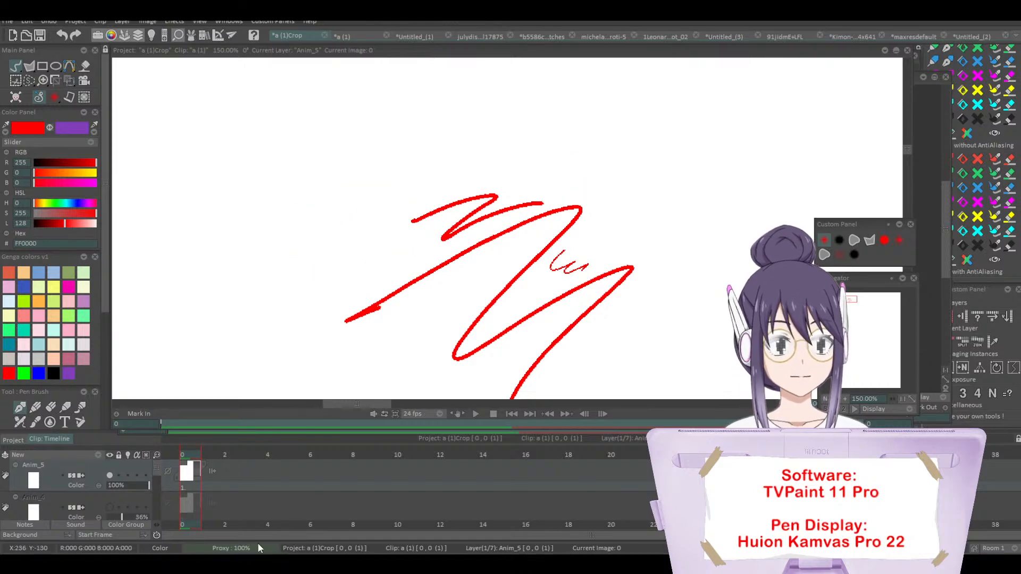
Step: Draw a pressure-tapered red zigzag beside the thick strokes with the red pen preset in Behind mode, redoing the first attempt
click(854, 254)
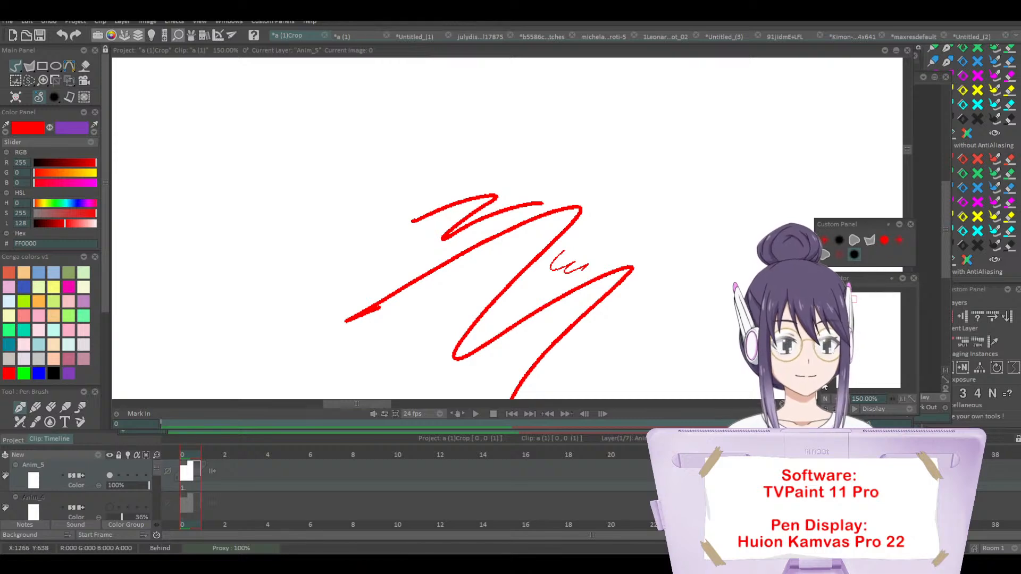
click(893, 398)
click(883, 241)
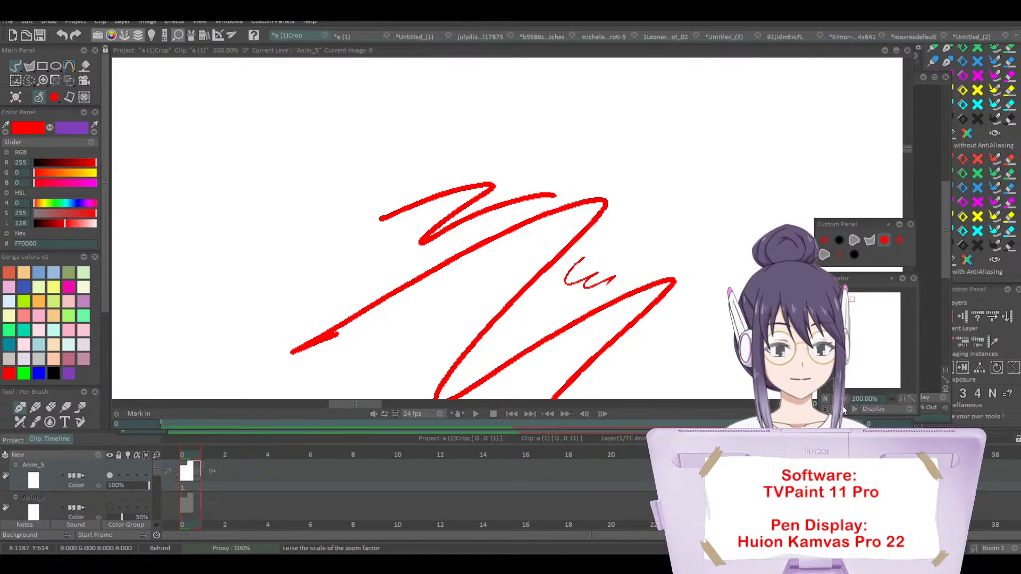
drag(853, 299, 852, 298)
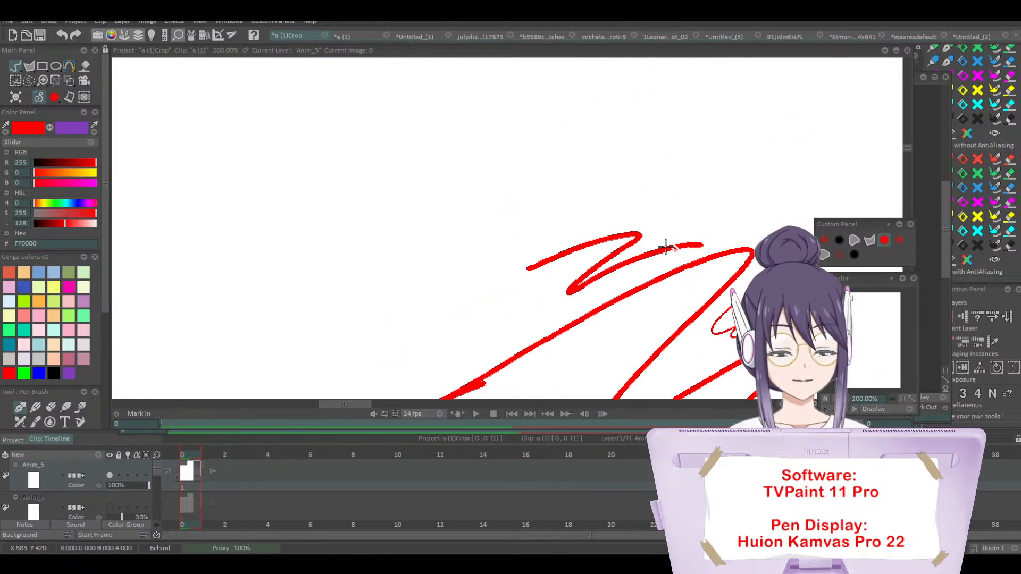
mouse_move(368, 176)
mouse_down()
mouse_move(394, 179)
mouse_move(377, 230)
mouse_move(376, 319)
mouse_move(489, 315)
mouse_up()
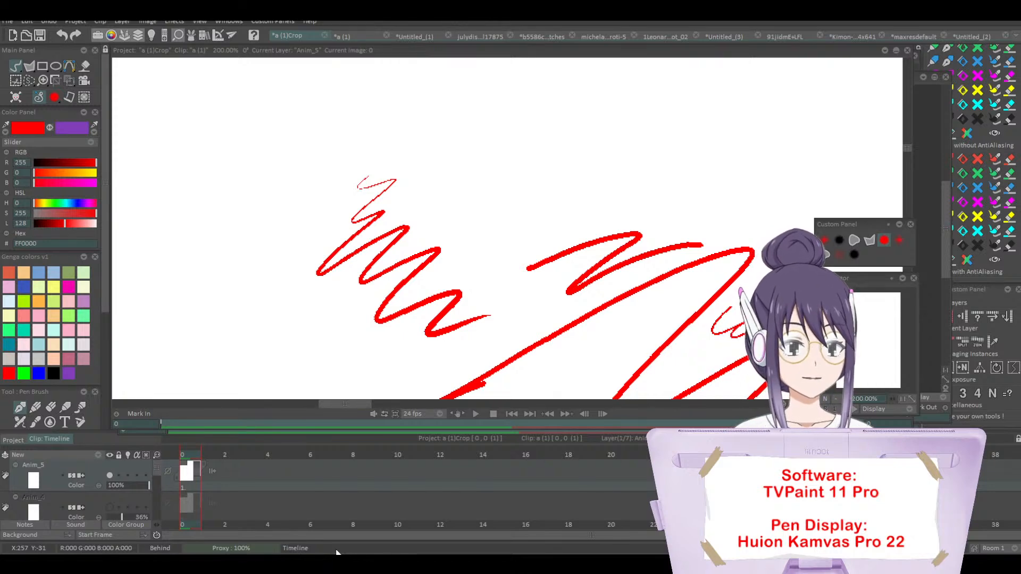
key(ctrl+z)
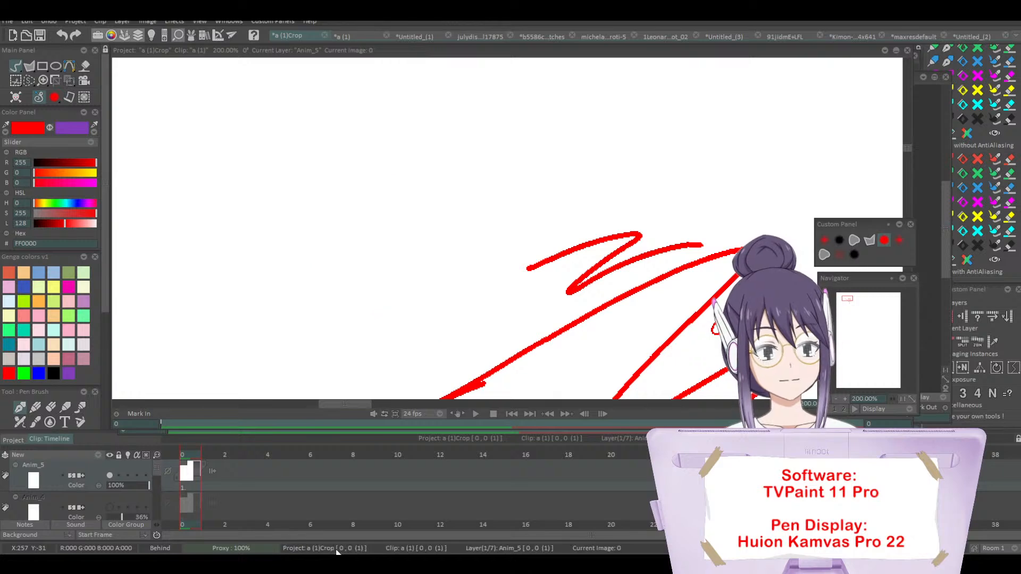
mouse_move(521, 157)
mouse_down()
mouse_move(388, 235)
mouse_move(505, 334)
mouse_up()
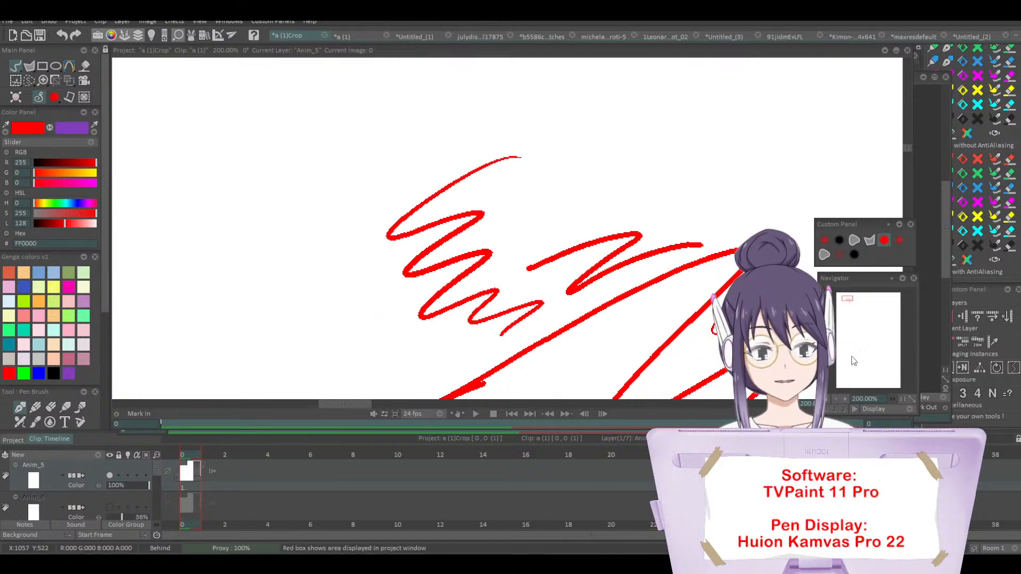
Step: Surround the existing marks with long, loose wavy red strokes using the thick, even-width pen preset
click(835, 399)
click(835, 399)
click(835, 400)
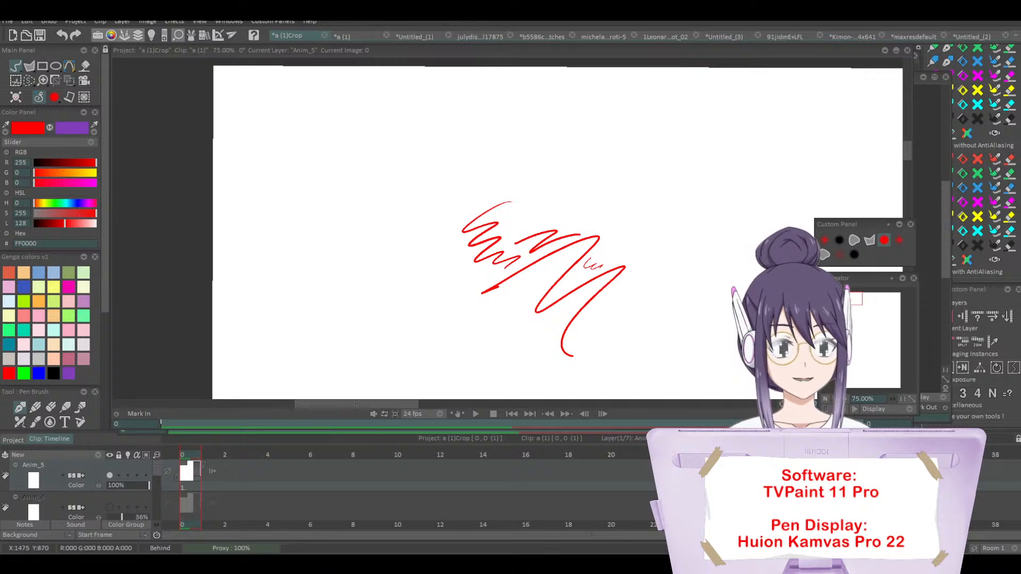
click(839, 240)
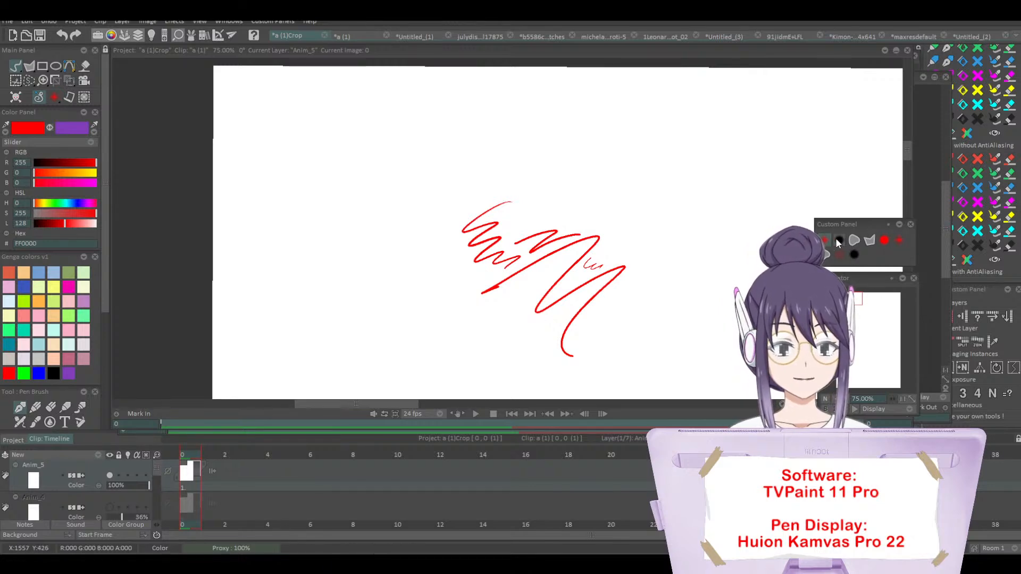
mouse_move(333, 177)
mouse_down()
mouse_move(439, 151)
mouse_move(606, 191)
mouse_move(691, 286)
mouse_move(647, 314)
mouse_up()
mouse_move(303, 298)
mouse_down()
mouse_move(351, 266)
mouse_move(428, 298)
mouse_move(489, 342)
mouse_up()
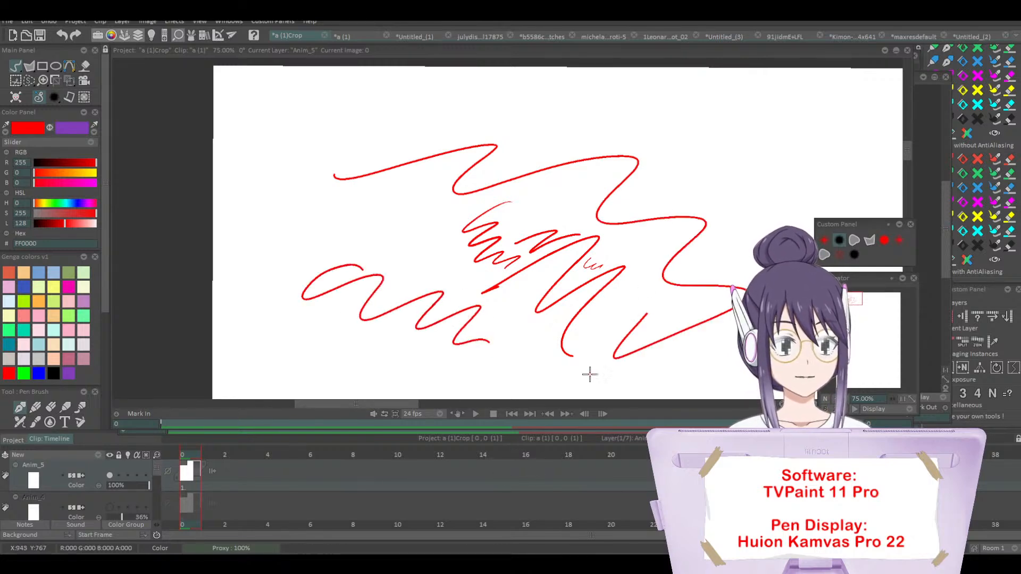
drag(691, 162, 768, 234)
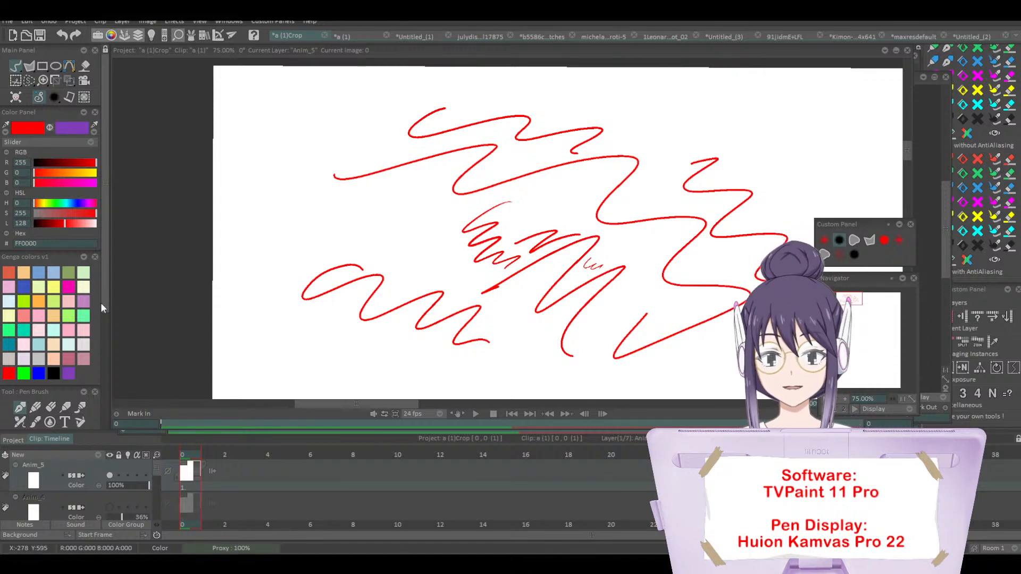
Step: Switch to the Pencil Brush and set the drawing colour to black
drag(103, 304, 104, 330)
click(36, 374)
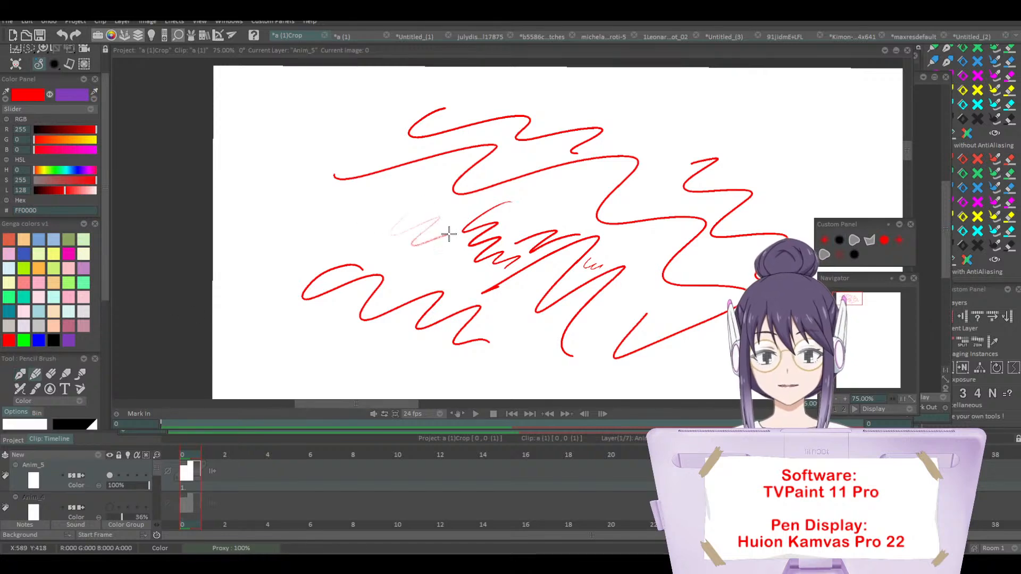
click(845, 399)
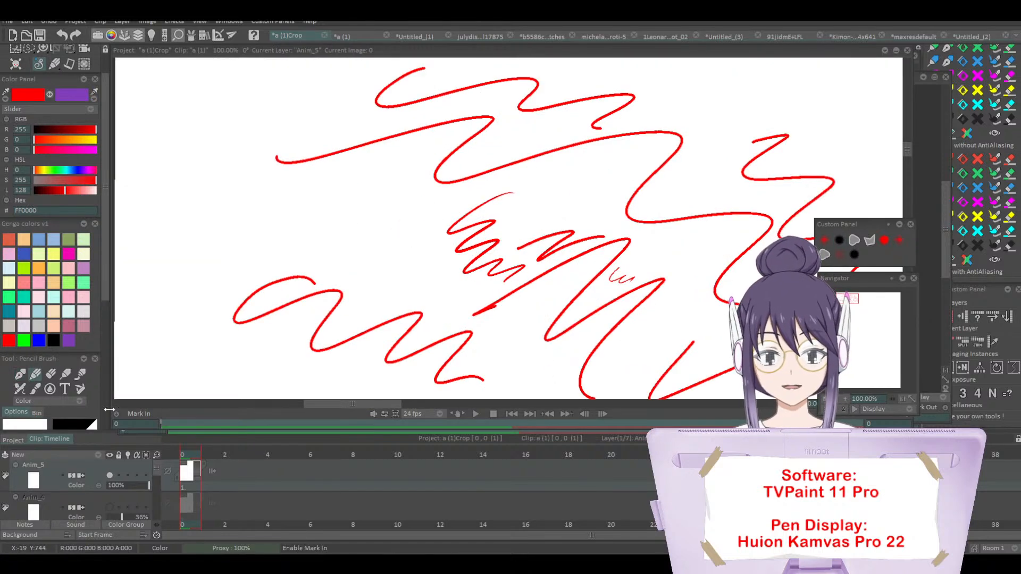
click(54, 340)
Step: Try grainy black pencil zigzags with increasing pressure in the empty area beside the tapered red zigzag
mouse_move(330, 228)
mouse_down()
mouse_move(386, 208)
mouse_move(415, 244)
mouse_move(421, 303)
mouse_up()
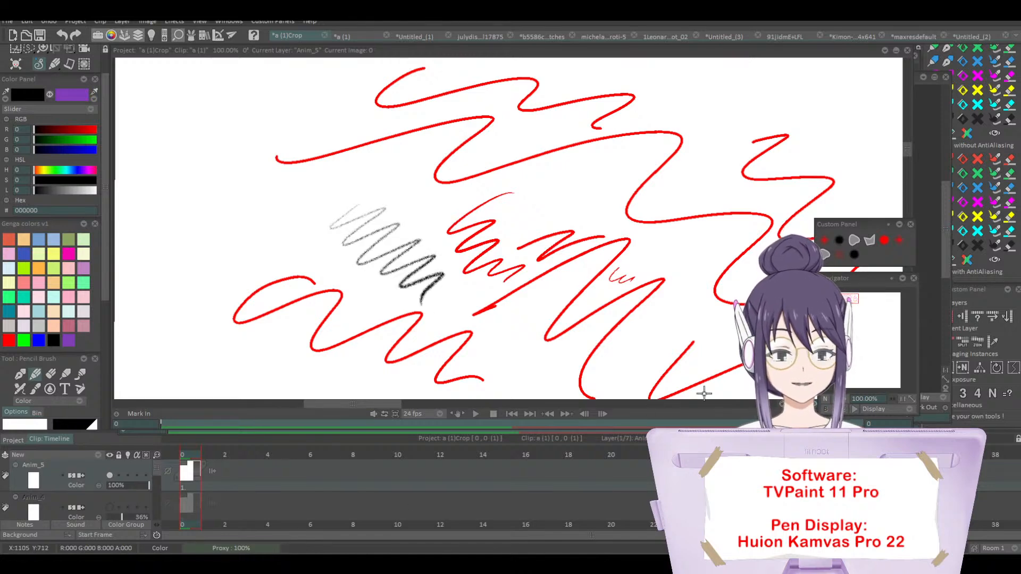
key(ctrl+z)
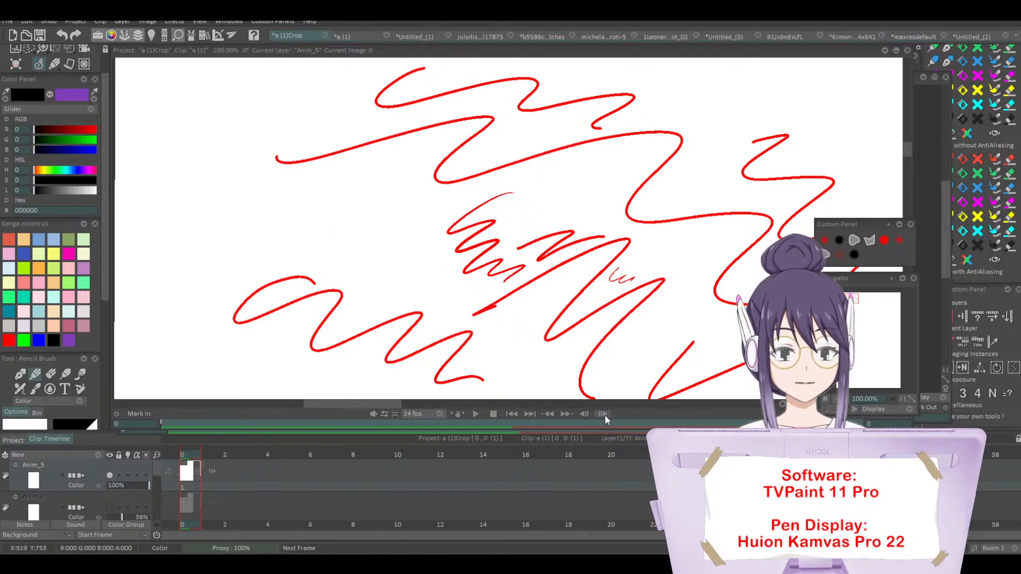
key(plus)
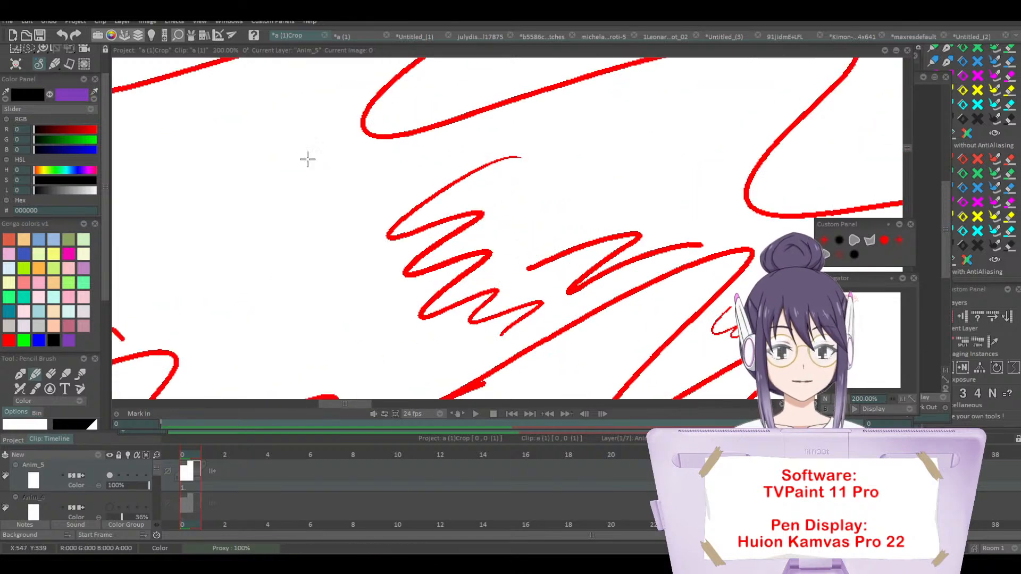
mouse_move(240, 196)
mouse_down()
mouse_move(292, 279)
mouse_move(361, 351)
mouse_up()
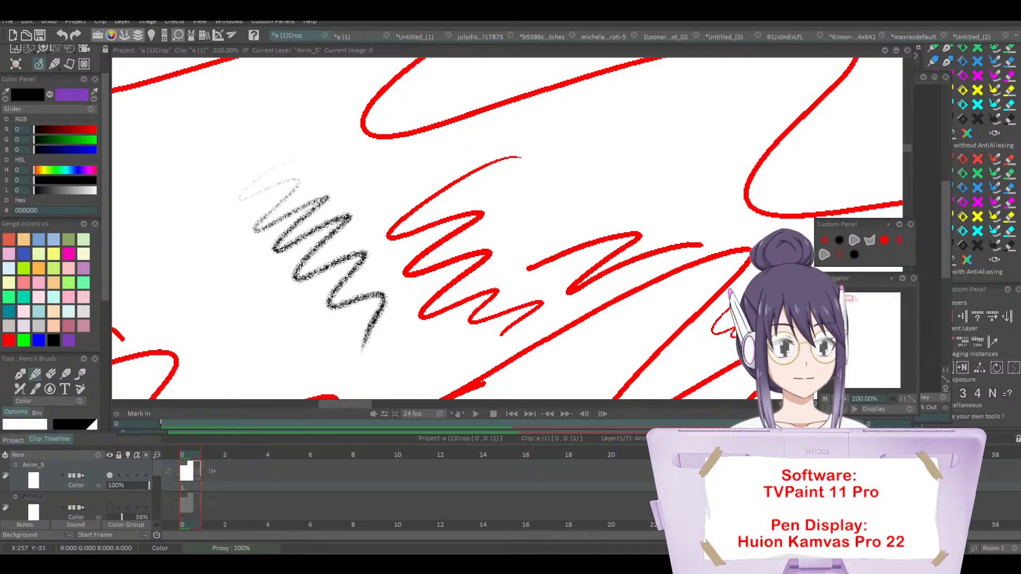
key(ctrl+z)
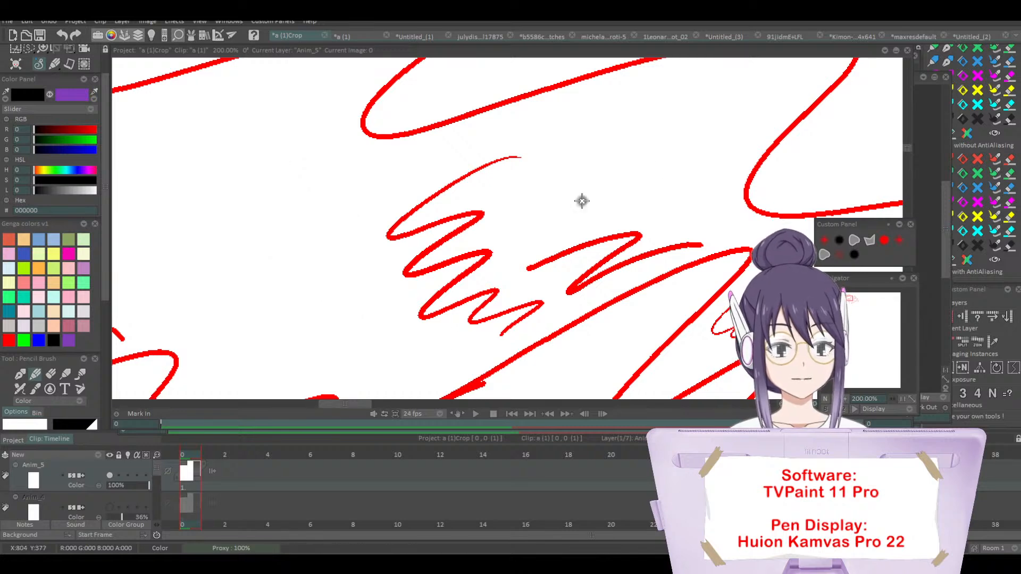
click(836, 399)
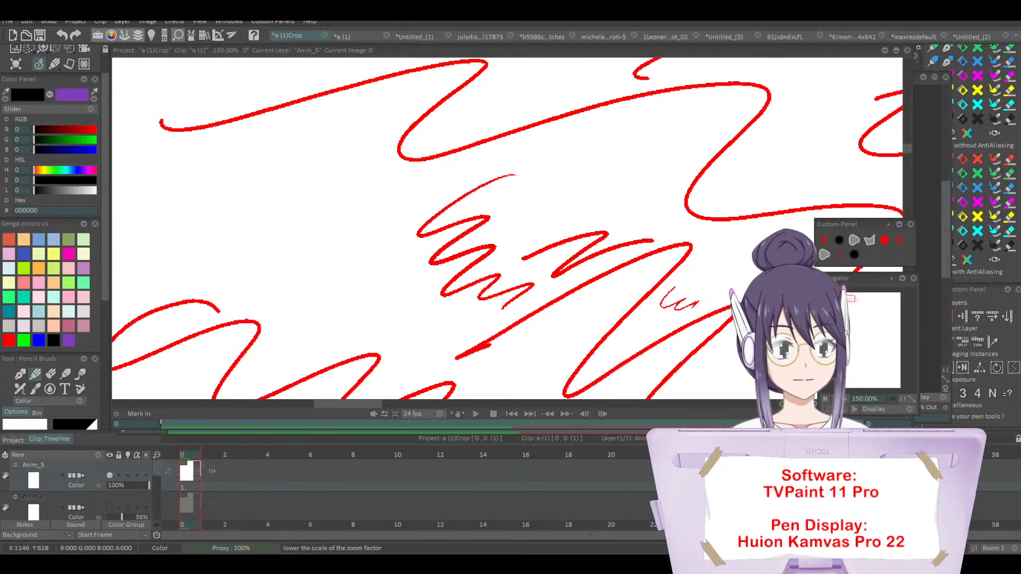
click(836, 399)
click(837, 399)
click(836, 399)
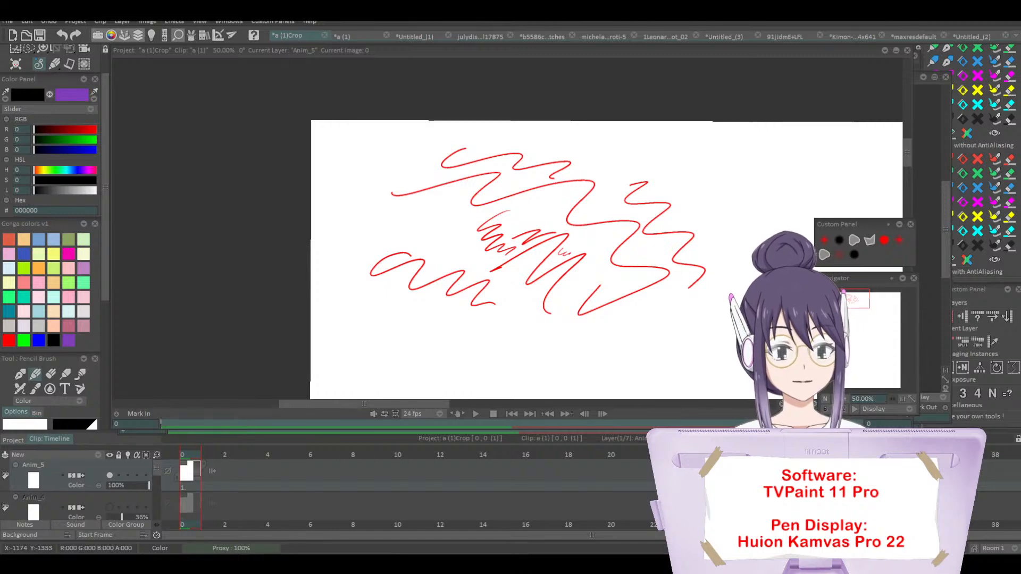
drag(411, 404, 449, 407)
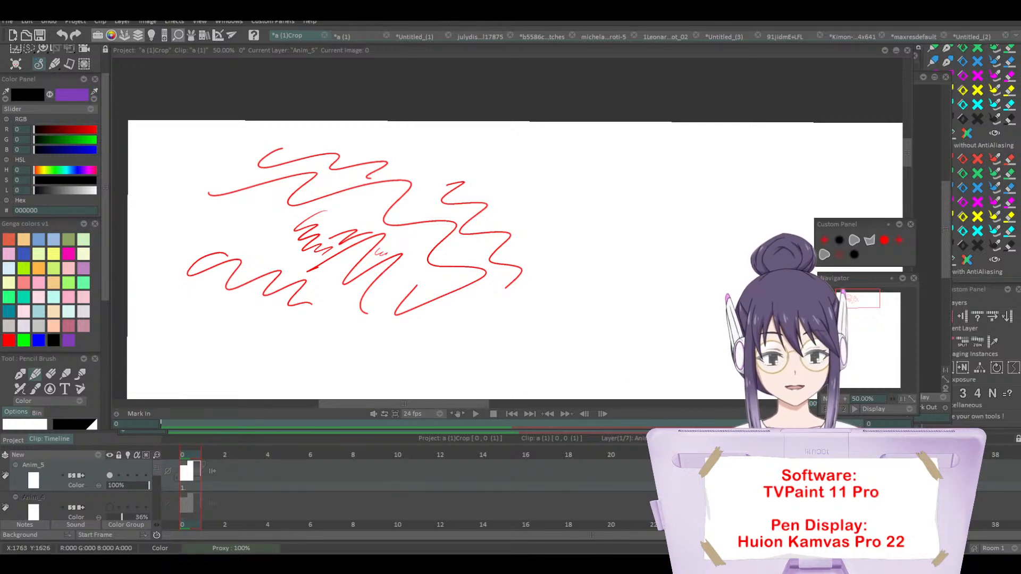
click(372, 521)
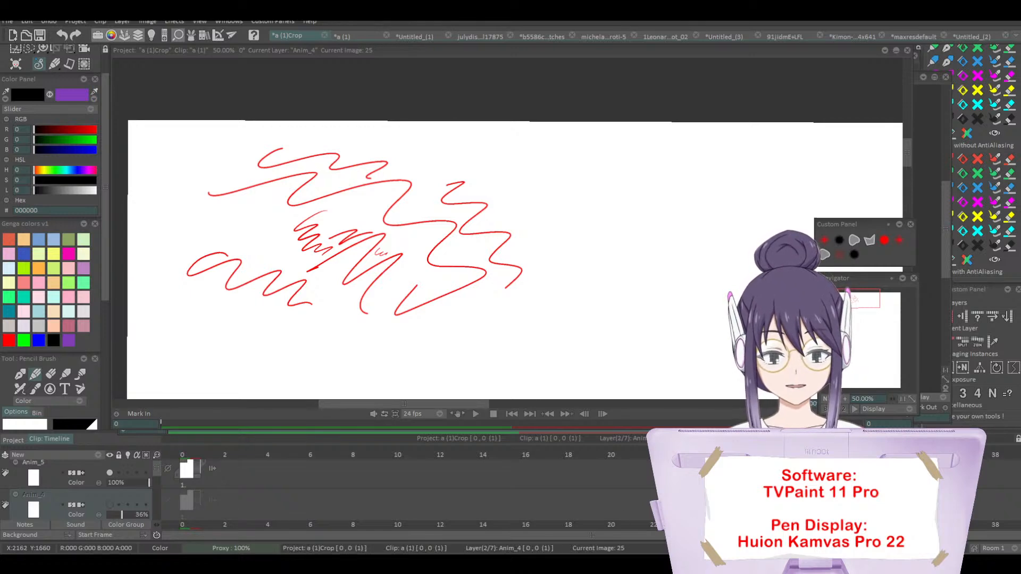
Step: Set the line smoothing to 2.00 and switch to the Pen Brush preset with size 1.00
drag(104, 287, 107, 419)
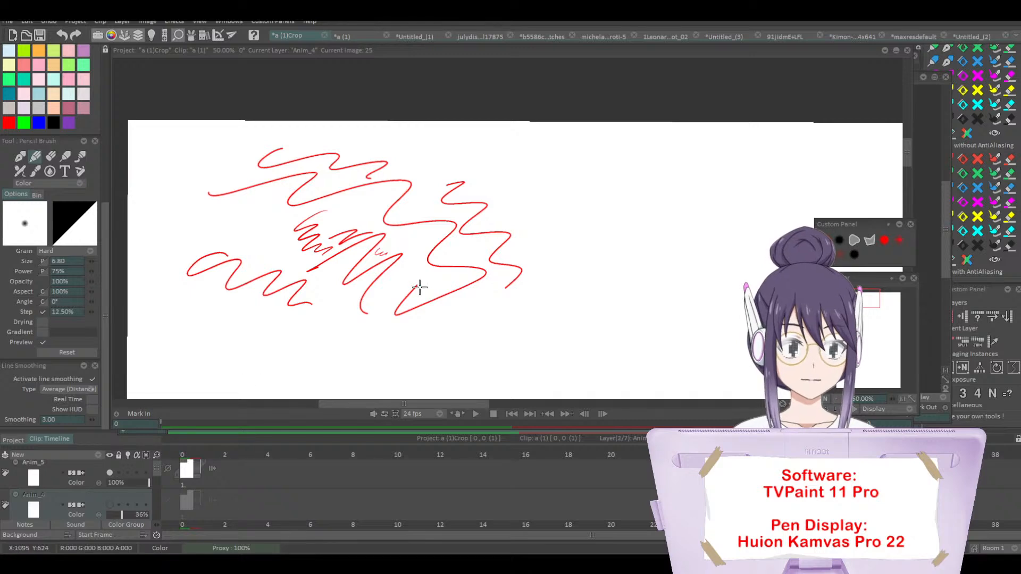
click(90, 420)
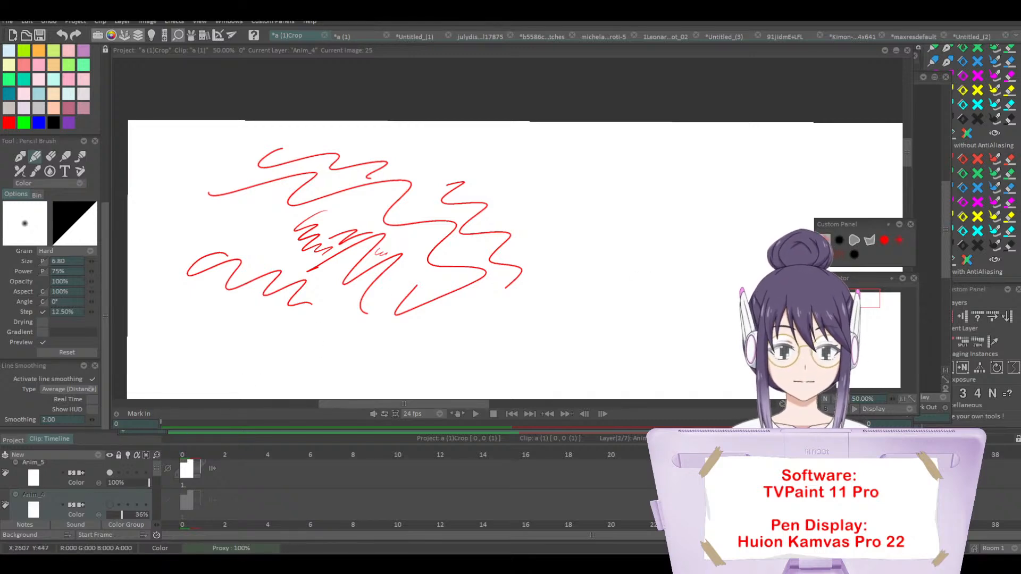
click(824, 240)
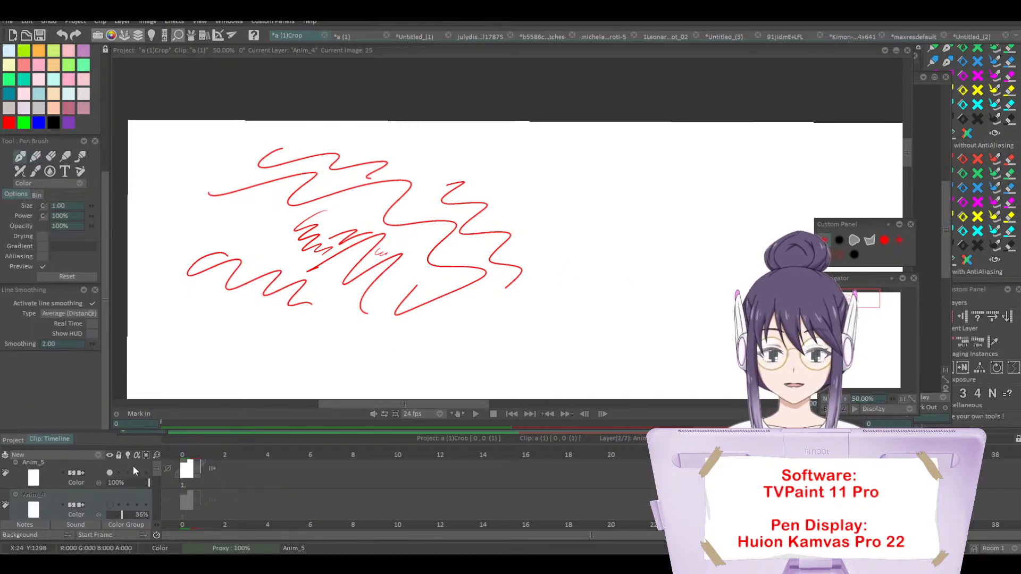
Step: Make the visible scribble layer Anim_5 current and draw a thin, wavy black line below the red marks
click(110, 473)
click(109, 473)
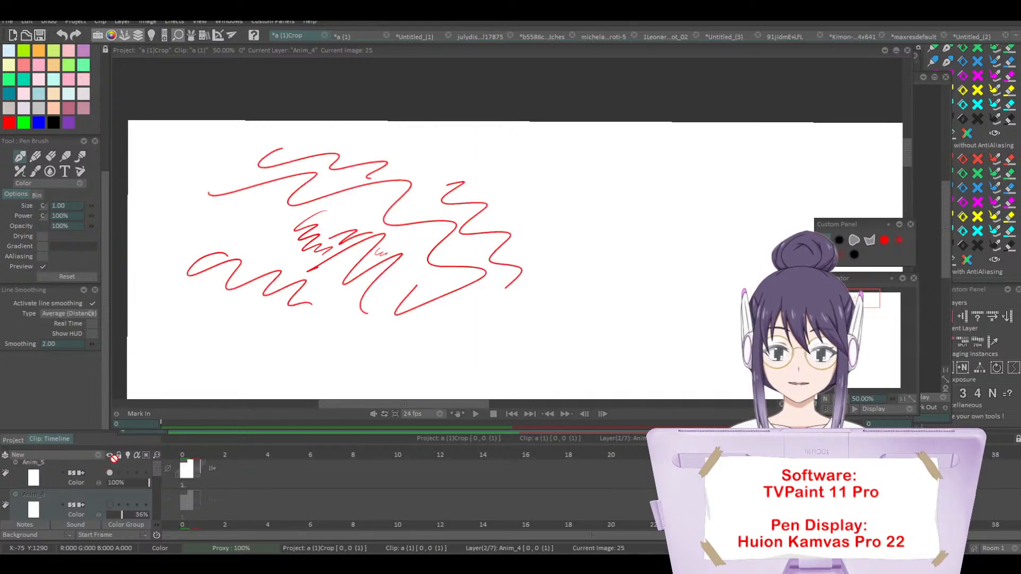
click(114, 461)
drag(434, 320, 526, 317)
click(849, 404)
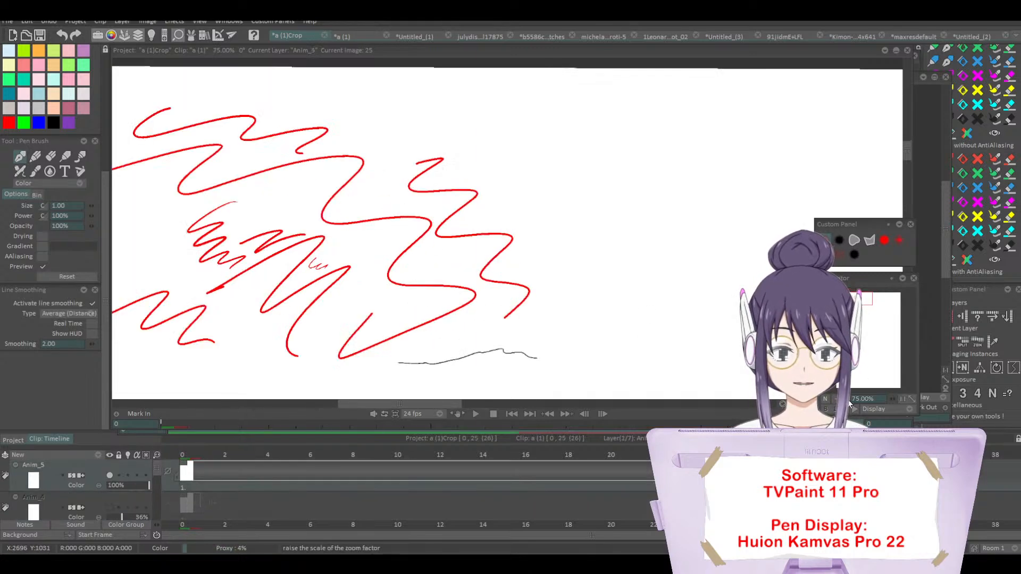
Step: Draw a long, thin, gently rising black line just above the wavy black one, at 150% zoom
click(849, 402)
click(849, 402)
drag(857, 300, 855, 303)
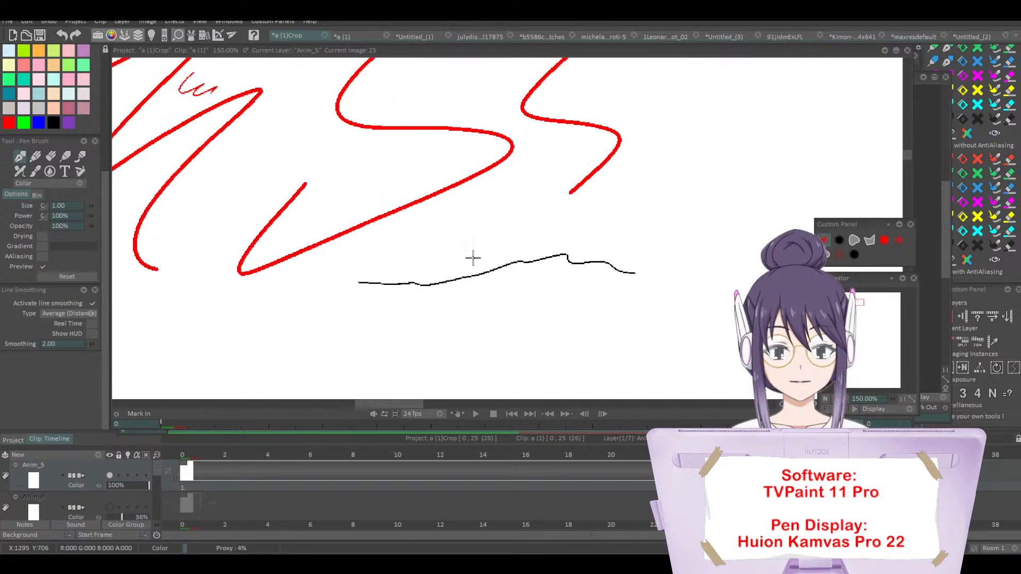
drag(429, 246, 859, 191)
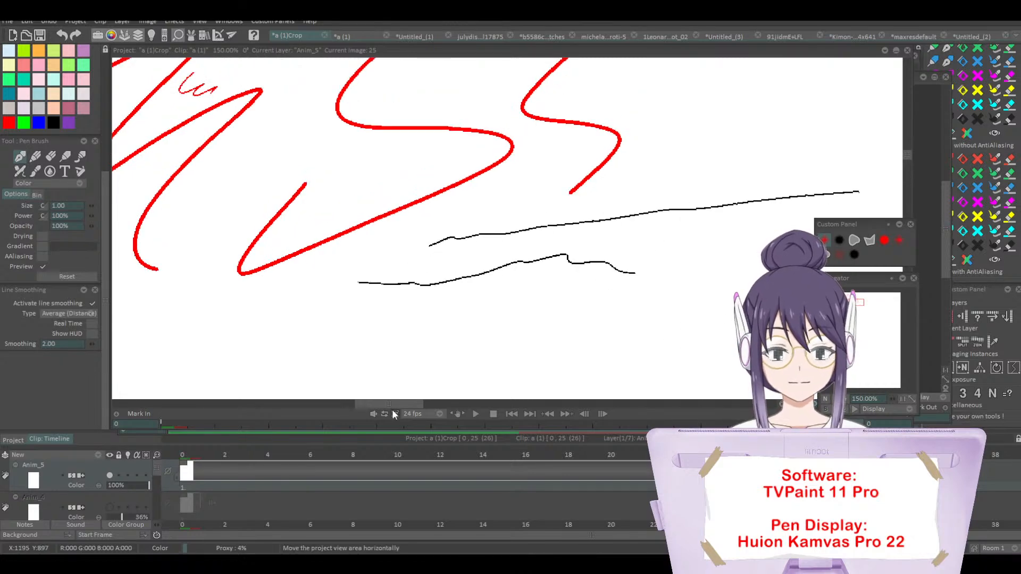
Step: Set the line smoothing to 0.00 and draw four long, nearly parallel black lines below the wavy one
scroll(87, 355, up, 3)
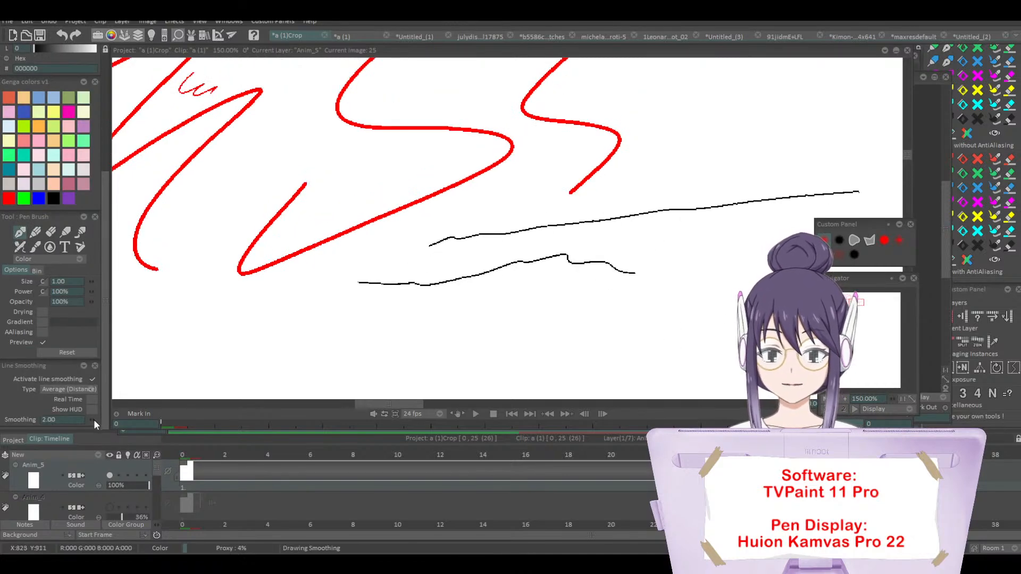
drag(94, 419, 91, 420)
drag(298, 330, 724, 302)
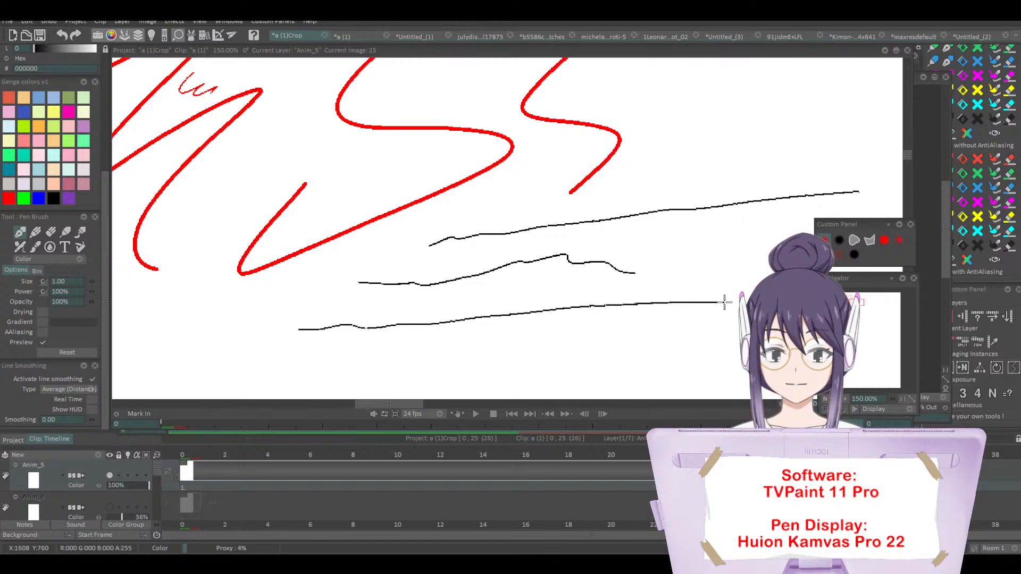
drag(575, 338, 739, 323)
drag(495, 367, 739, 339)
drag(490, 338, 741, 310)
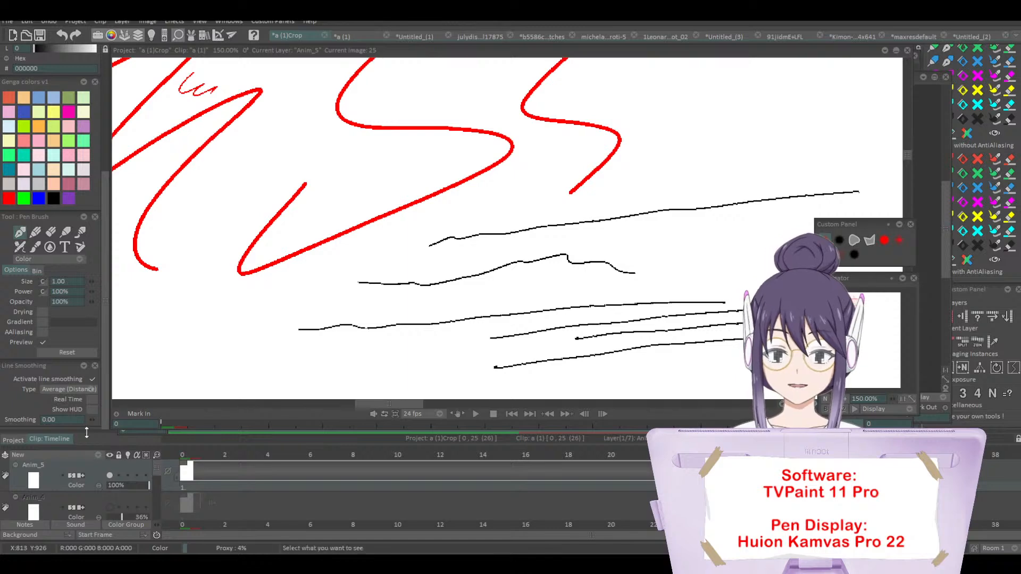
Step: Set the line smoothing to 3.00 and hide the scribble layer Anim_5
drag(93, 421, 95, 421)
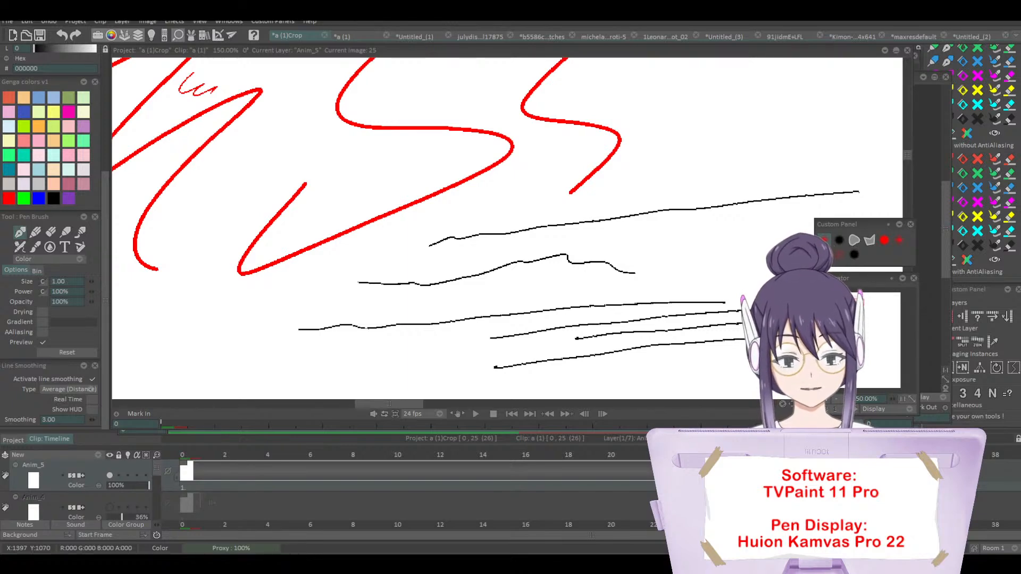
click(110, 475)
scroll(115, 477, down, 1)
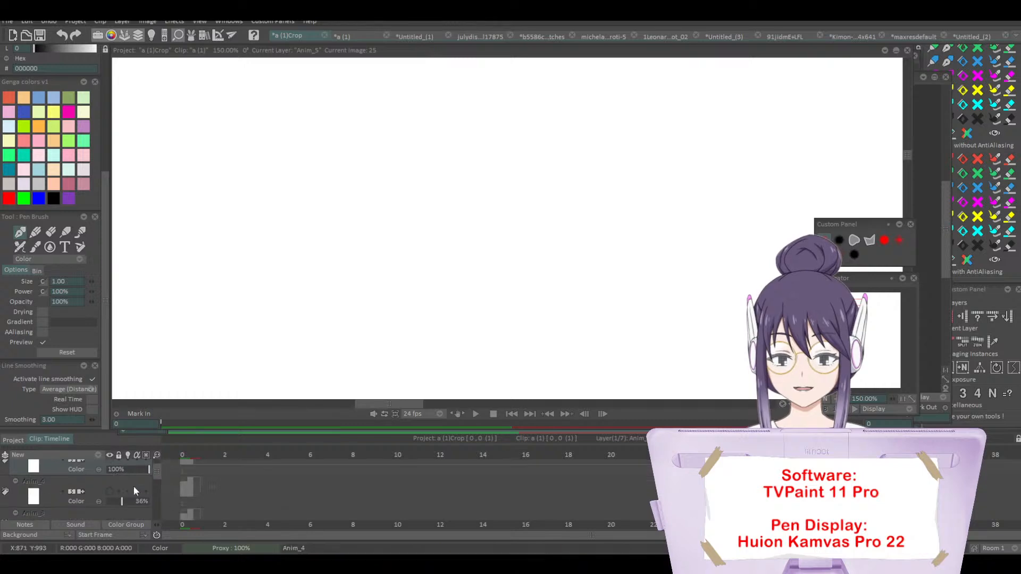
Step: Close the projects a (1)Crop, a (1) and Untitled_(1) without saving their modifications
click(324, 36)
click(445, 303)
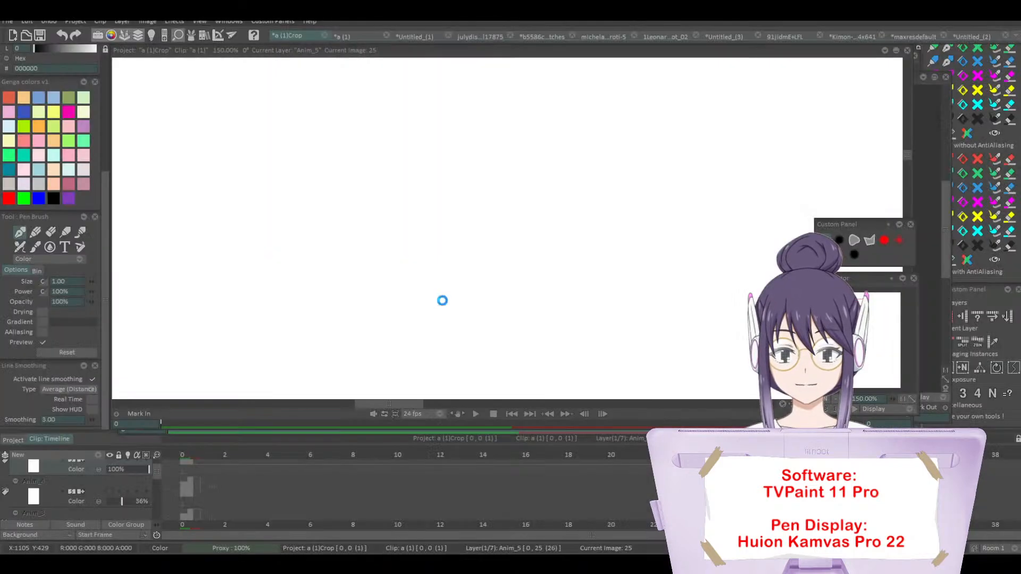
click(331, 36)
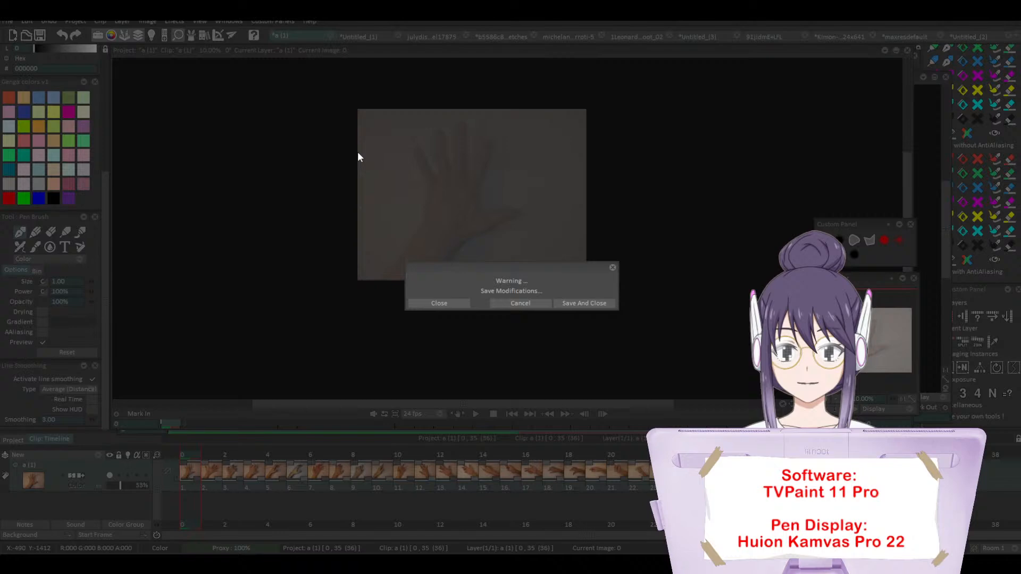
click(441, 304)
click(335, 35)
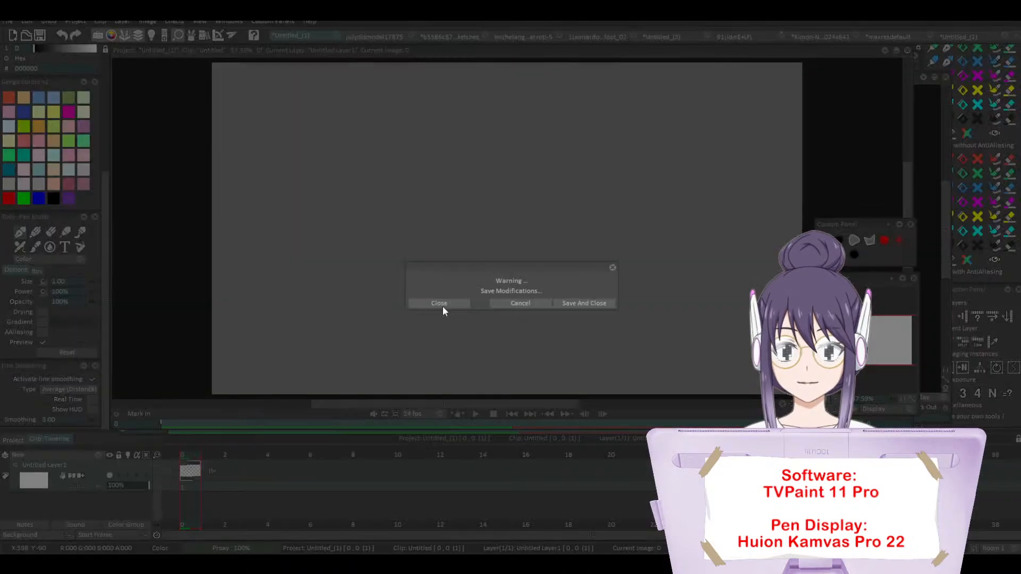
click(456, 303)
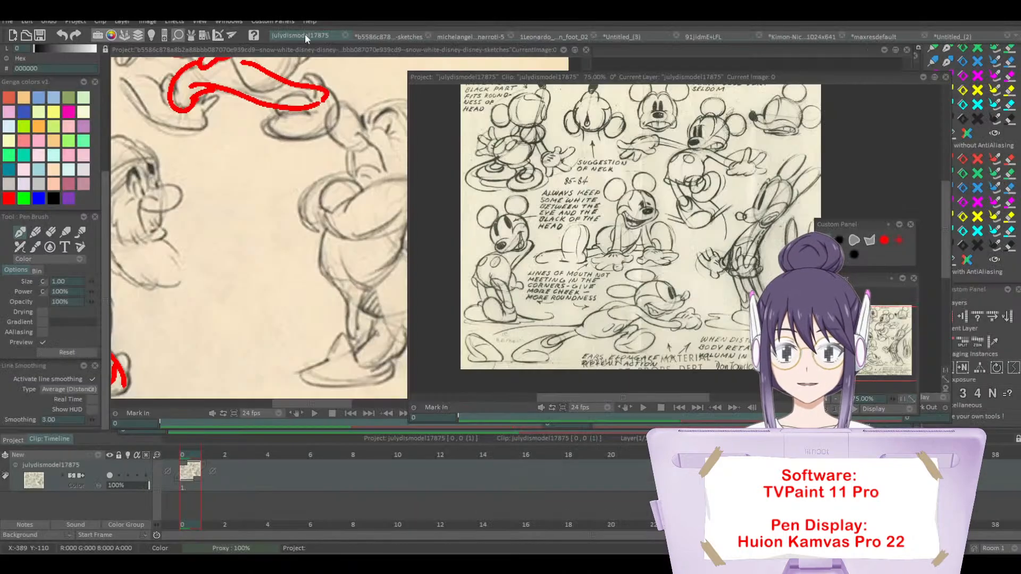
Step: Close the julydismodel17875, Snow White sketches, michelangelo-buonarroti-5 and Leonardo foot projects, discarding any modifications
click(346, 34)
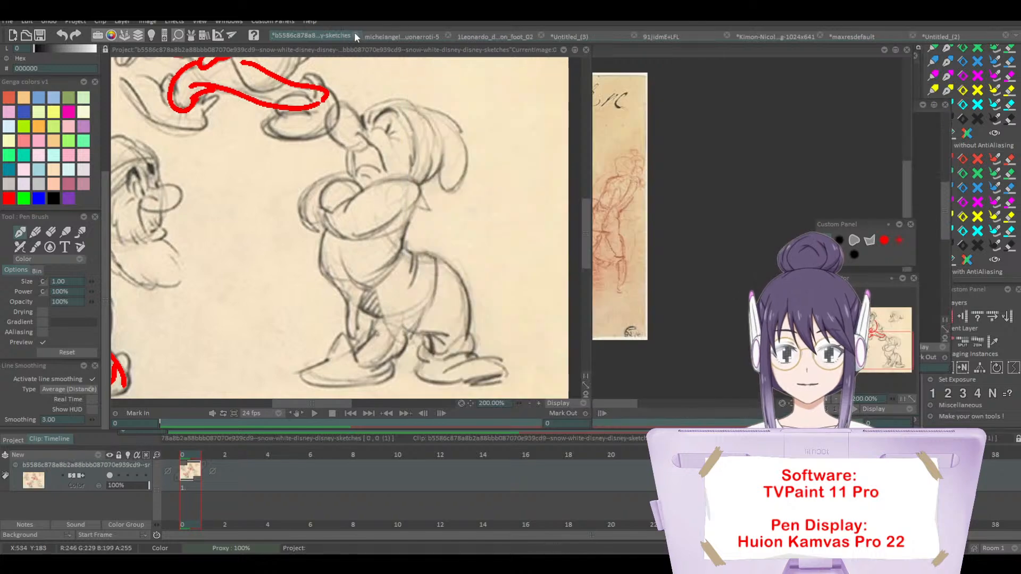
click(355, 35)
click(440, 303)
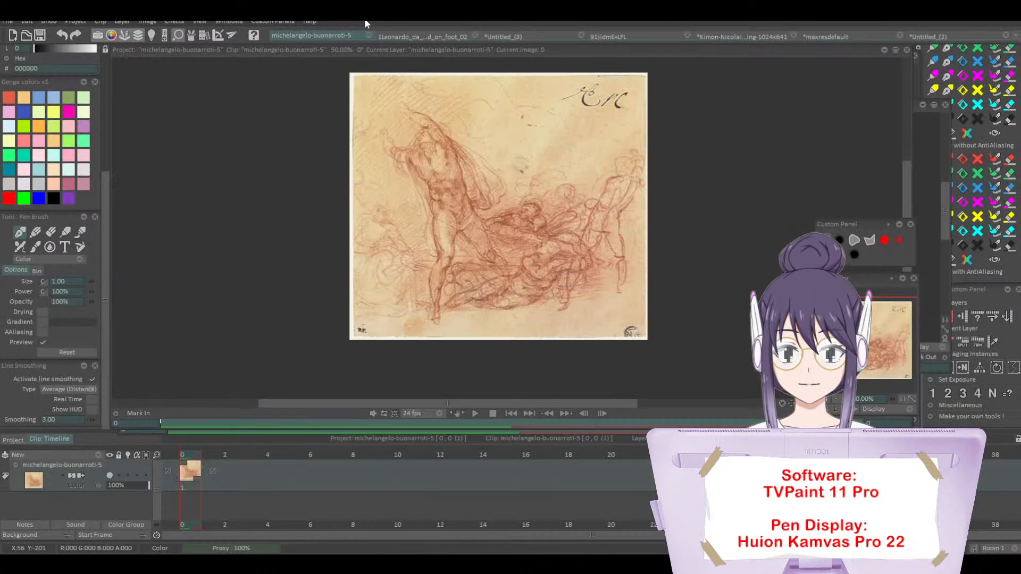
click(368, 35)
click(369, 35)
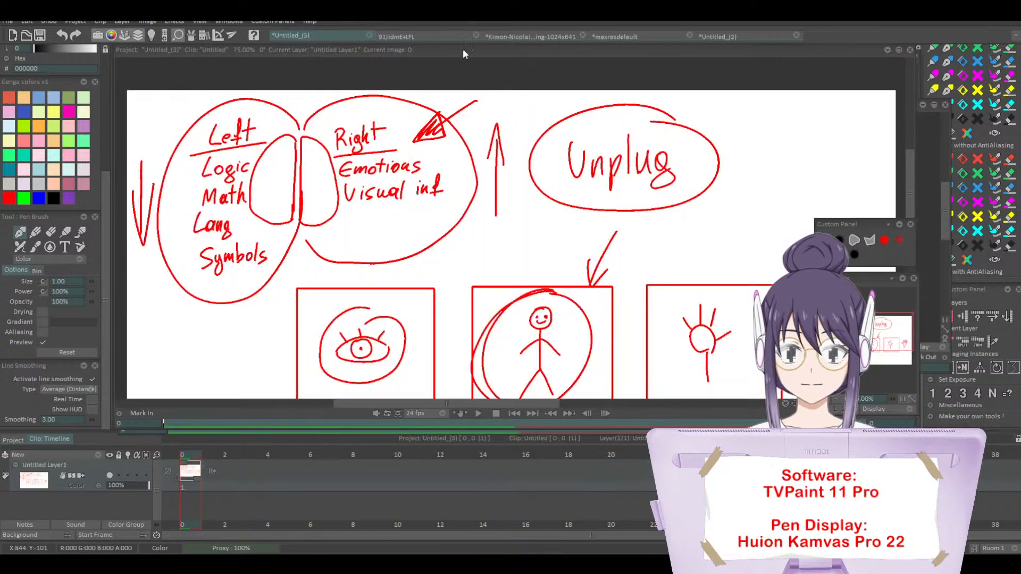
Step: Close Untitled_(3), the Natural Way to Draw cover, the Kimon-Nicolaides gesture drawing and maxresdefault without saving, keeping only Untitled_(2)
click(368, 35)
click(439, 302)
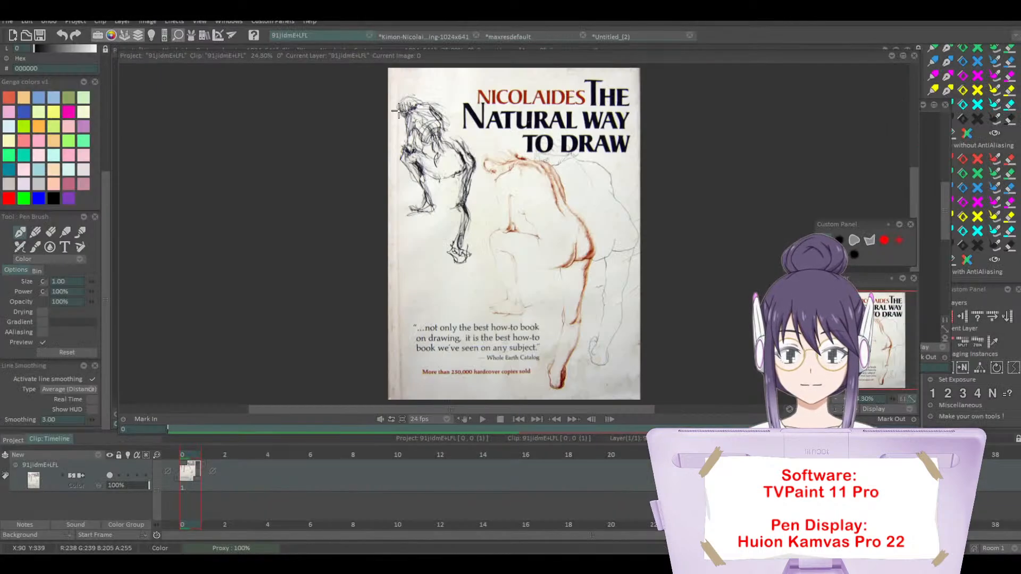
click(368, 35)
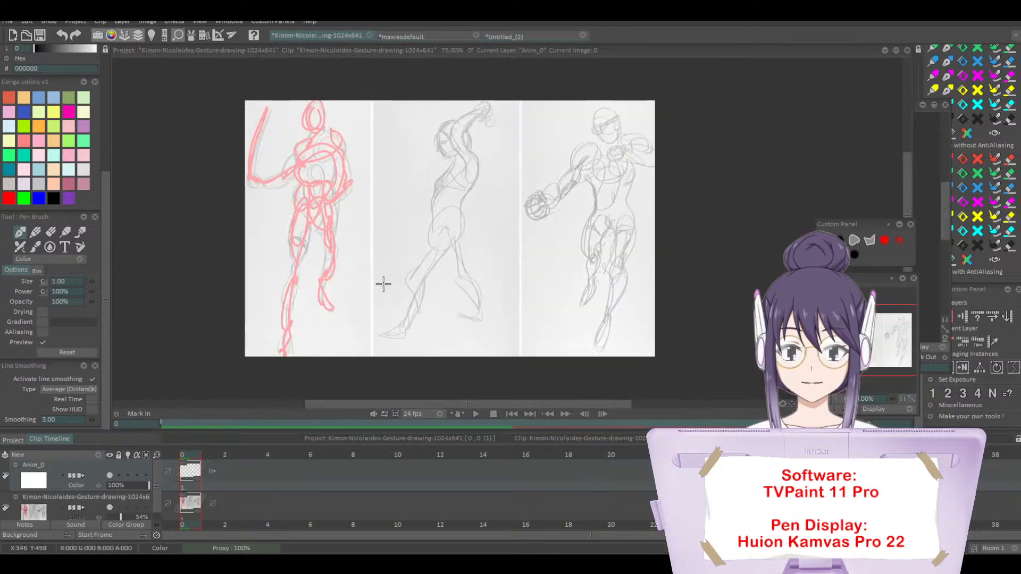
click(370, 35)
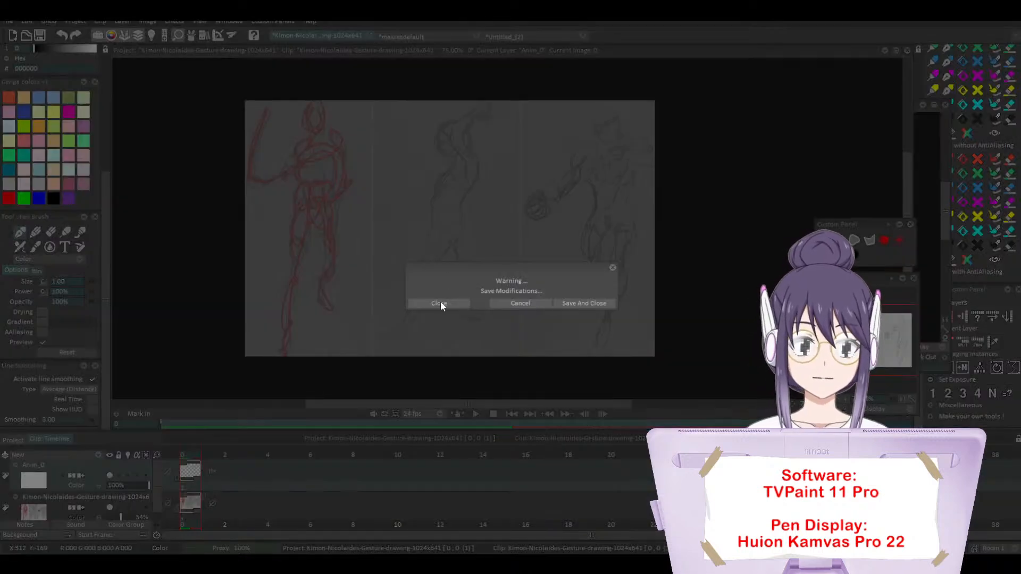
click(439, 303)
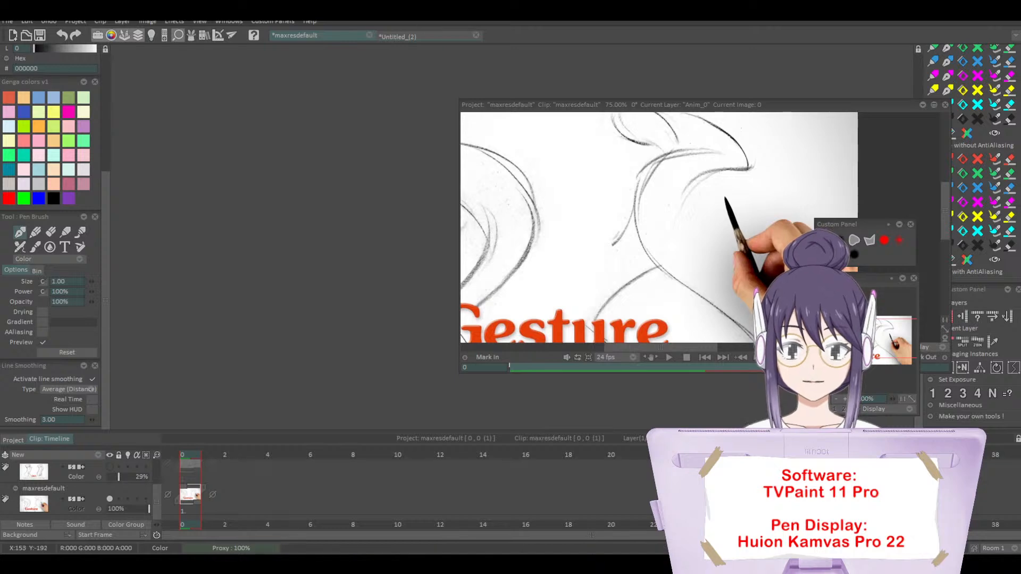
click(369, 35)
click(439, 303)
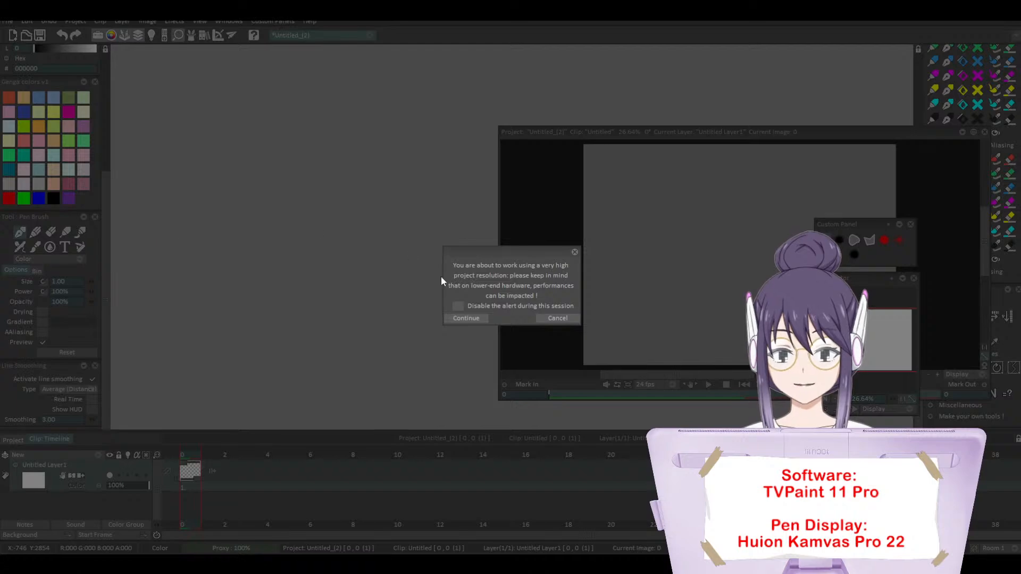
Step: Accept the high project resolution, import the 5730 x 4041 key-drawing sheet as a new project and reposition its window
click(466, 317)
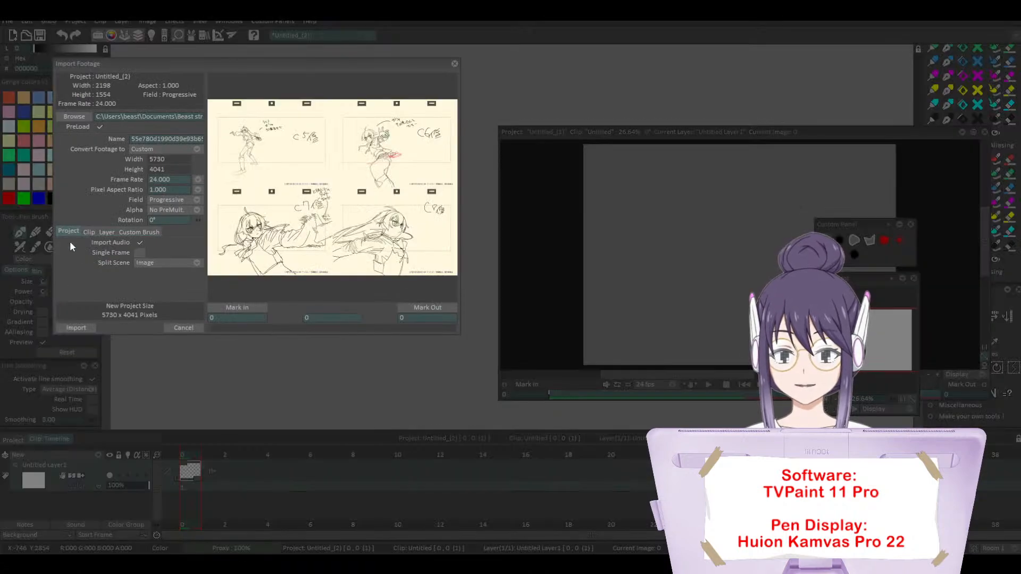
click(74, 328)
drag(617, 149, 227, 76)
Step: Examine the stroke quality of the imported key-drawing sheet up close at 200% zoom
scroll(849, 357, up, 5)
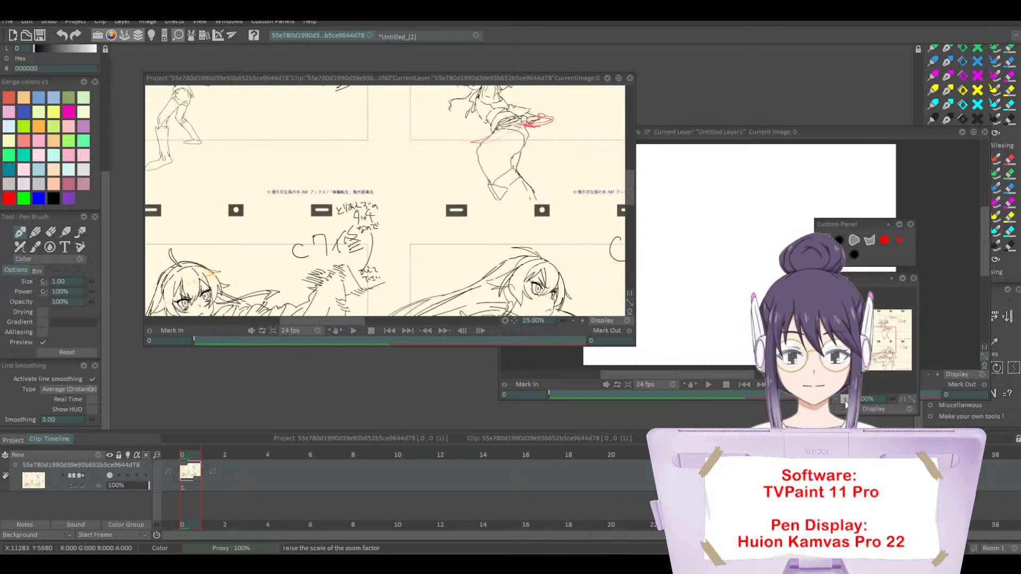
mouse_move(869, 341)
mouse_down()
mouse_move(889, 351)
mouse_move(877, 372)
mouse_up()
scroll(843, 398, up, 4)
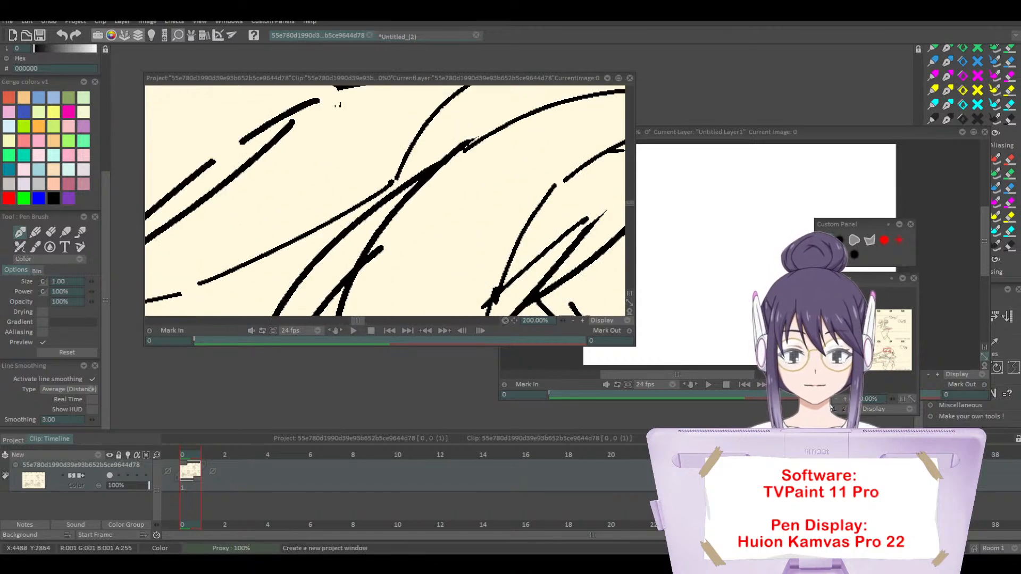
click(831, 405)
click(831, 405)
click(709, 133)
click(669, 105)
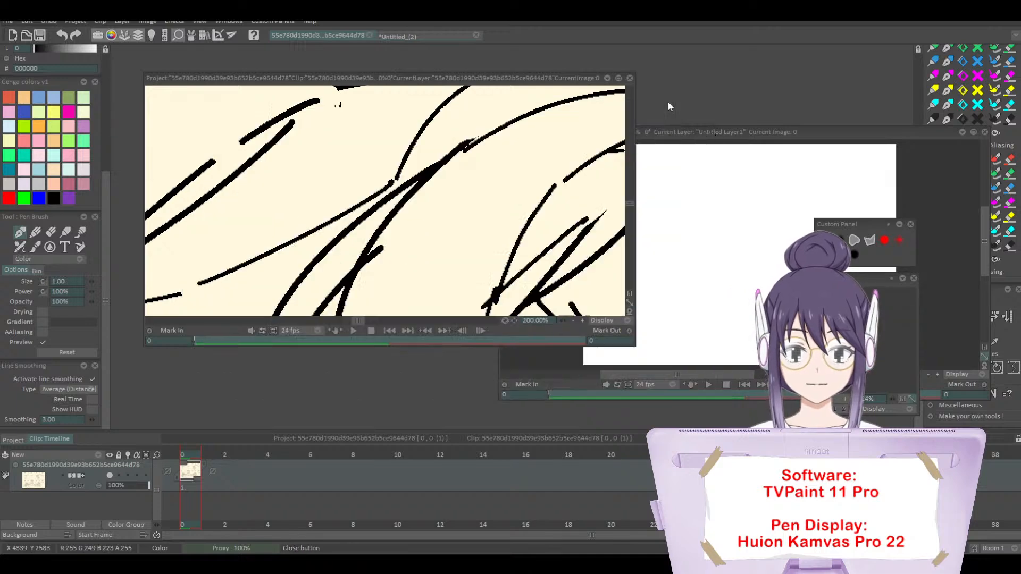
Step: Maximize the key-drawing sheet's window and examine the character's face, sleeve and cloak lines in the C7 frame
click(618, 78)
click(835, 400)
click(835, 400)
click(835, 400)
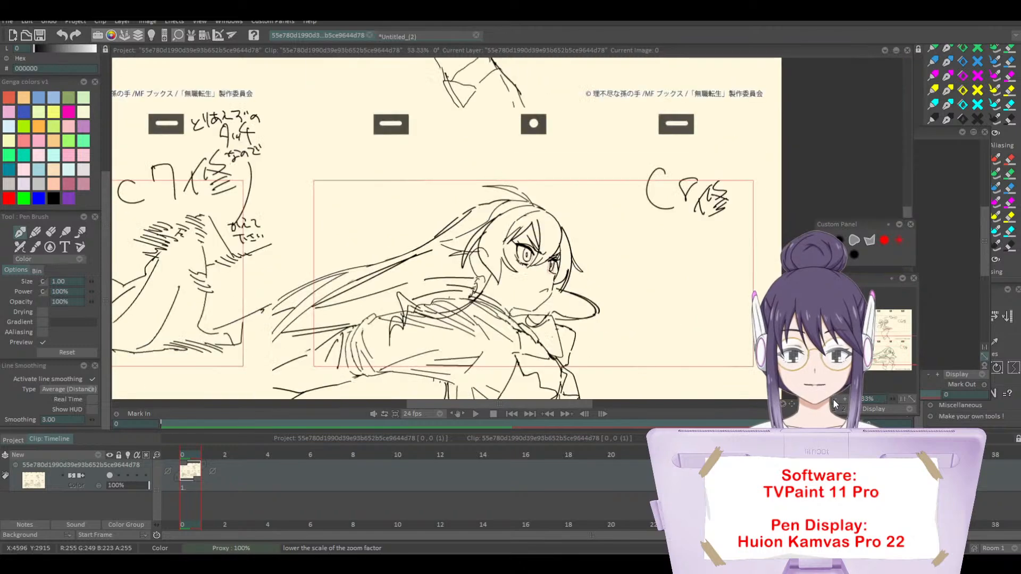
click(885, 338)
mouse_move(886, 343)
mouse_down()
mouse_move(865, 331)
mouse_move(883, 330)
mouse_move(881, 321)
mouse_move(879, 357)
mouse_up()
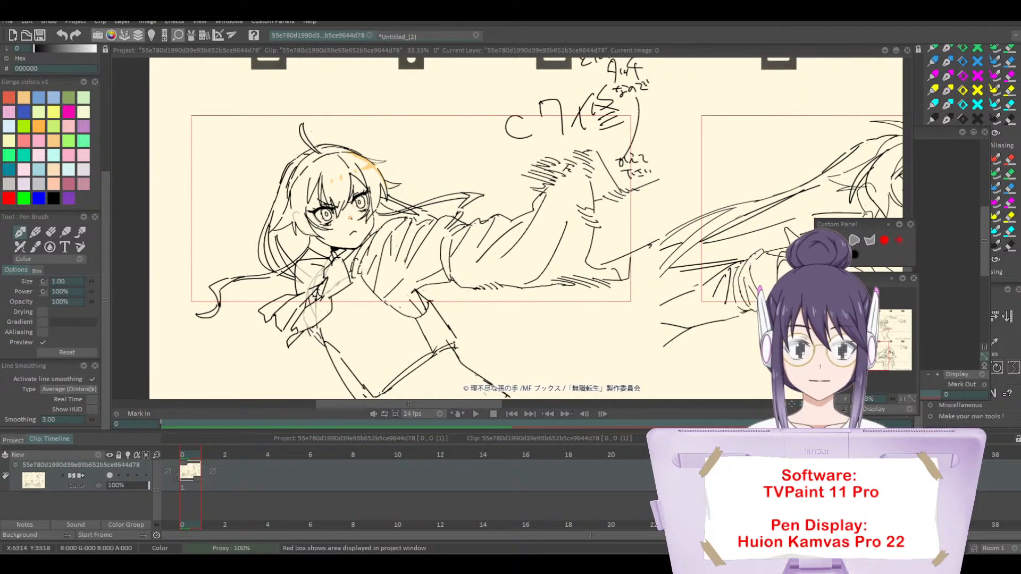
scroll(878, 352, up, 3)
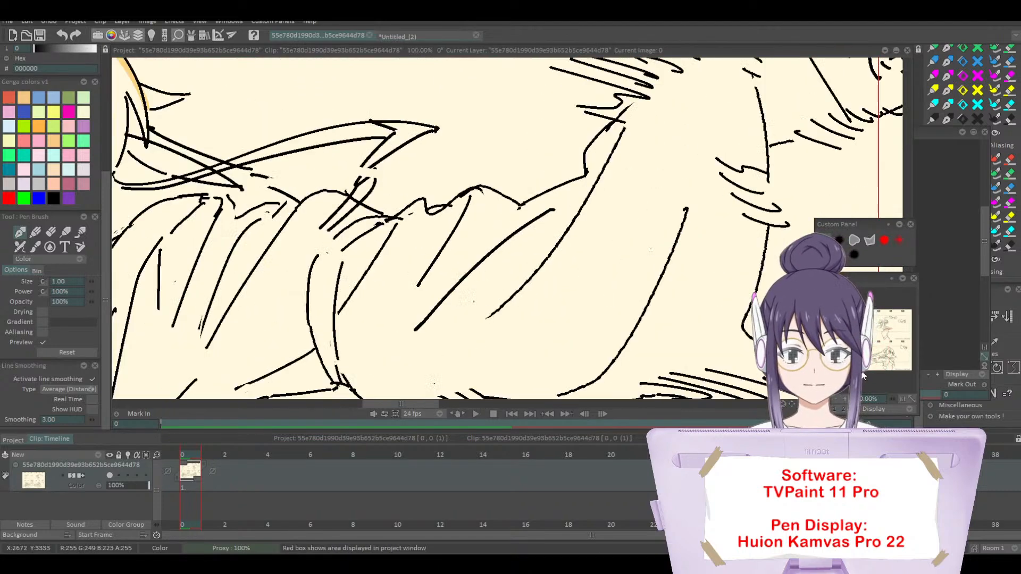
mouse_move(878, 353)
mouse_down()
mouse_move(867, 351)
mouse_move(872, 358)
mouse_up()
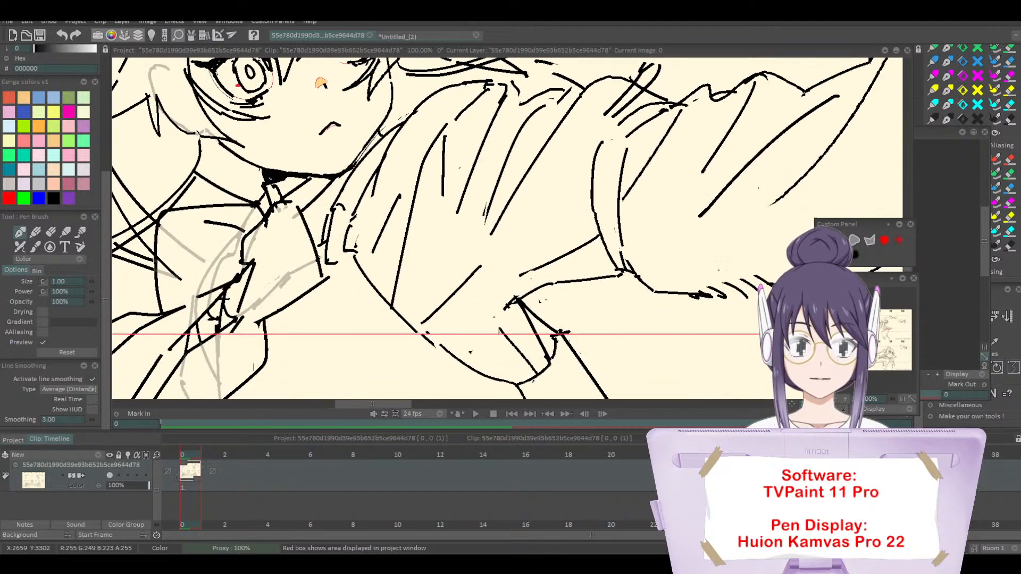
click(837, 398)
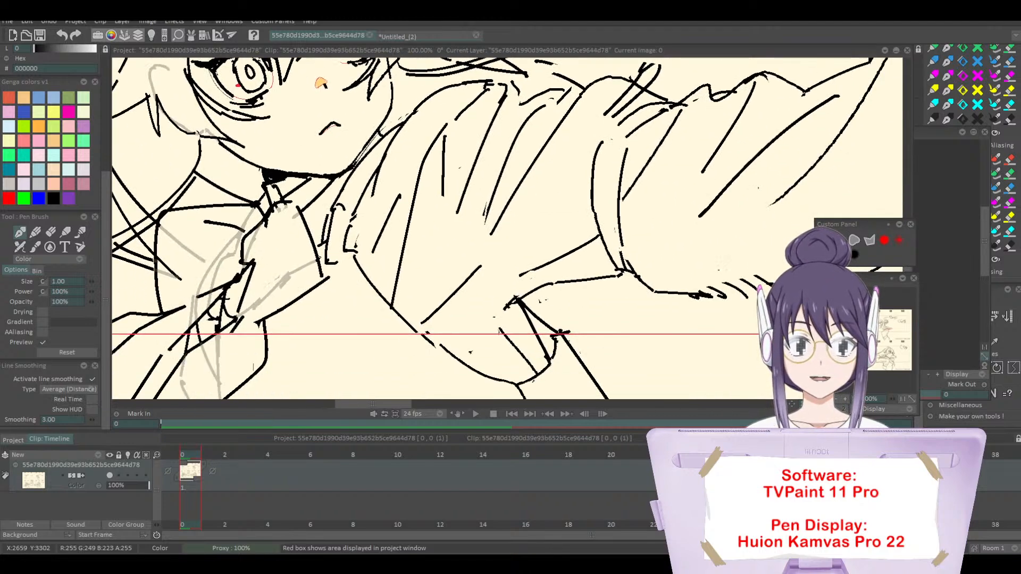
click(837, 398)
click(837, 398)
click(836, 398)
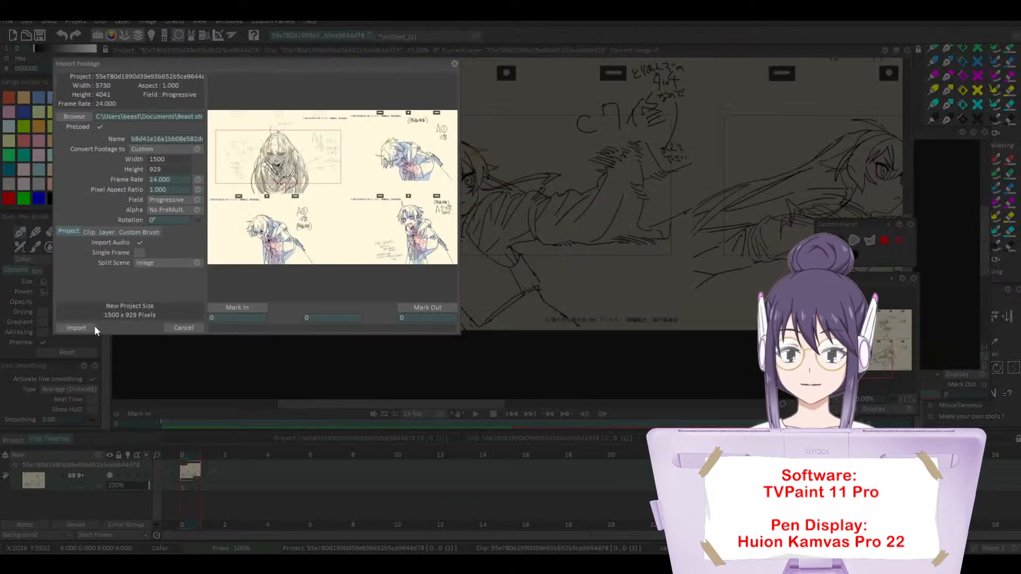
Step: Import the 1500 x 929 coloured key-drawing sheet as a new project and inspect its A5 figure at 200% zoom
click(76, 327)
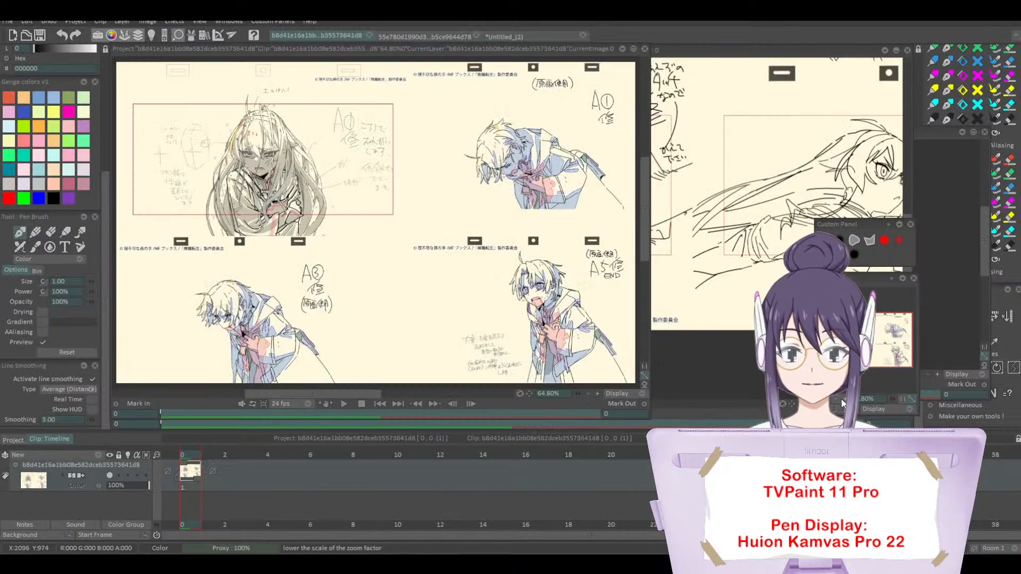
click(845, 400)
click(845, 400)
mouse_move(865, 332)
mouse_down()
mouse_move(855, 360)
mouse_move(897, 362)
mouse_move(900, 331)
mouse_move(867, 326)
mouse_move(849, 336)
mouse_move(879, 338)
mouse_move(899, 357)
mouse_up()
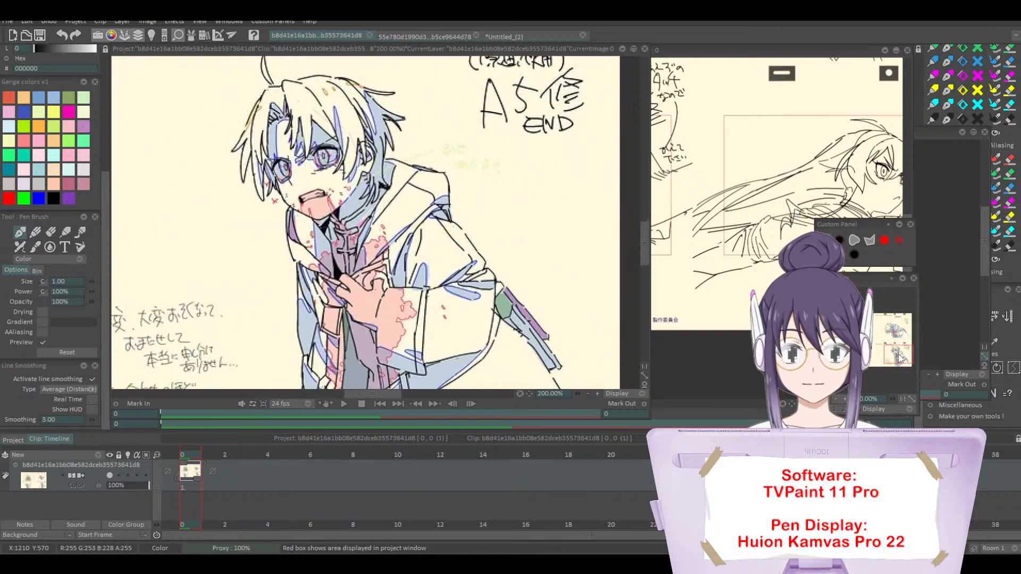
Step: Close the project windows of both imported key-drawing sheets
click(645, 50)
click(494, 315)
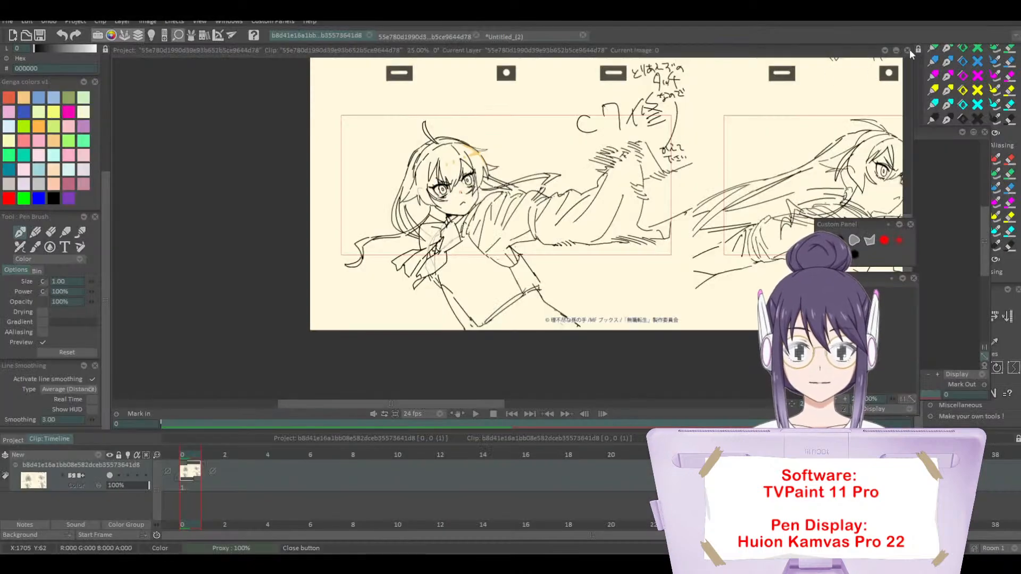
click(907, 50)
click(445, 313)
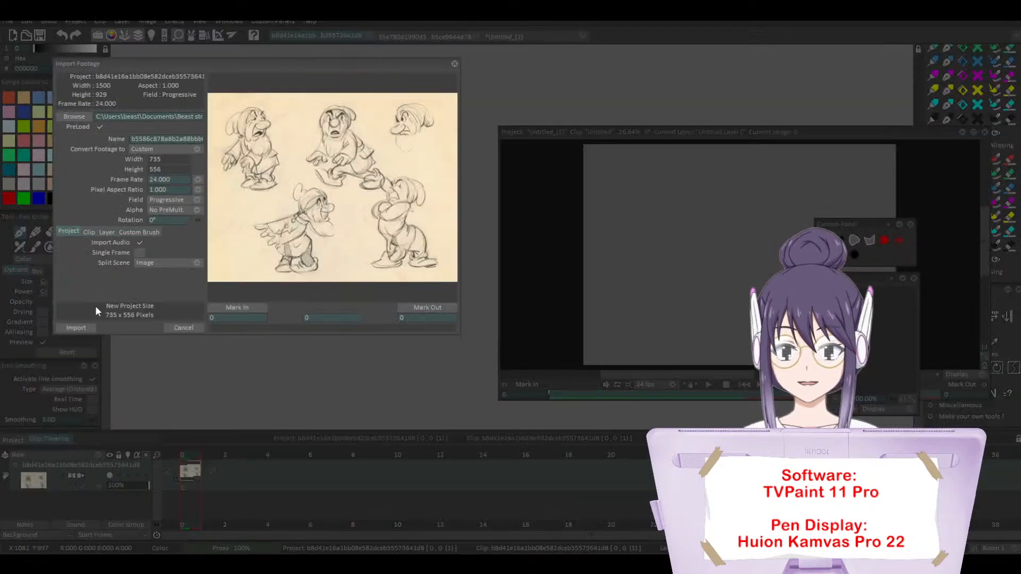
Step: Import the 735 x 556 Snow White dwarf sketch sheet as a new project and restore the Untitled_(2) window from full size
click(76, 327)
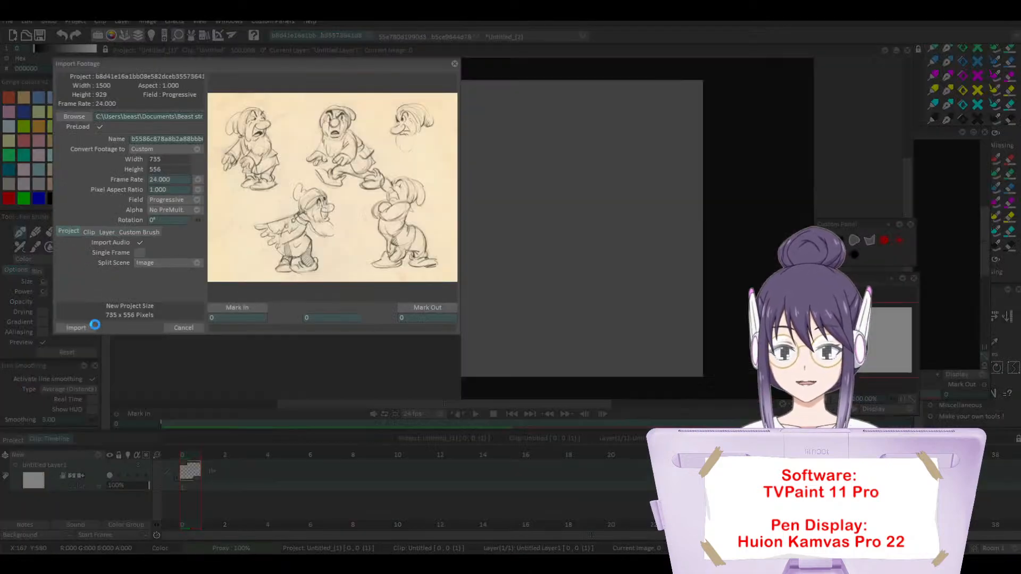
click(895, 50)
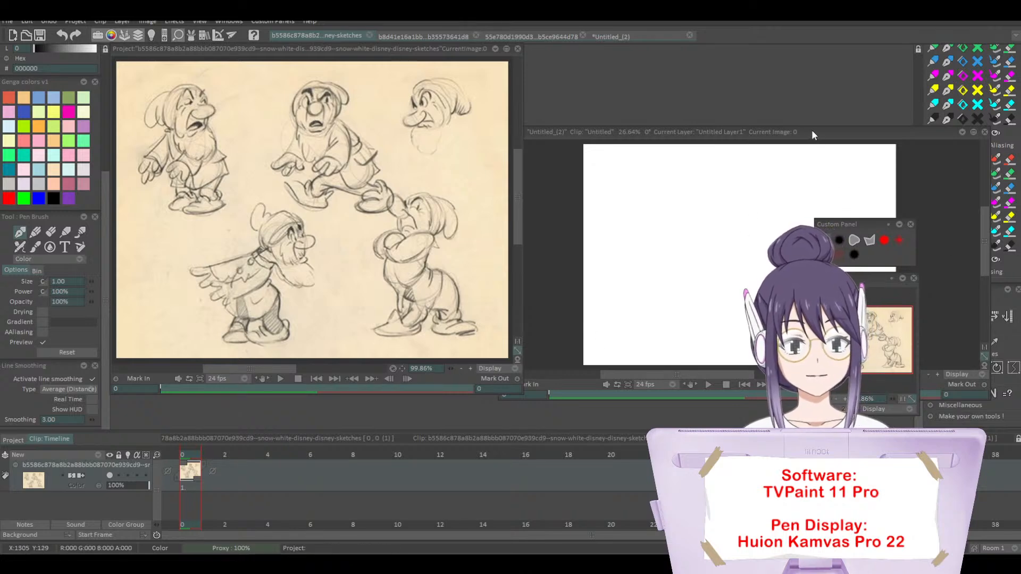
Step: Close the last view of the blank Untitled_(2) project while leaving the project open
drag(812, 130, 805, 56)
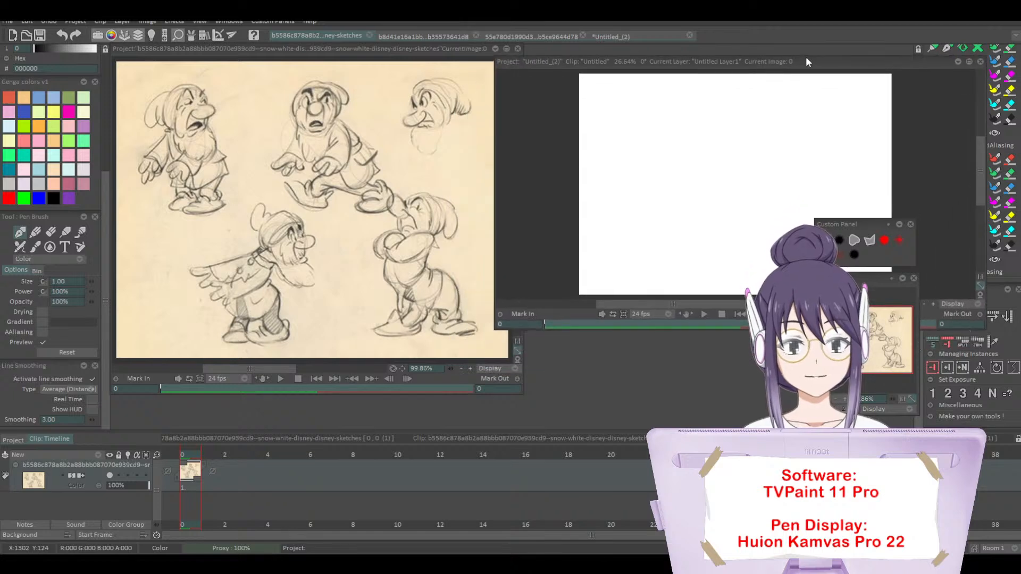
click(929, 84)
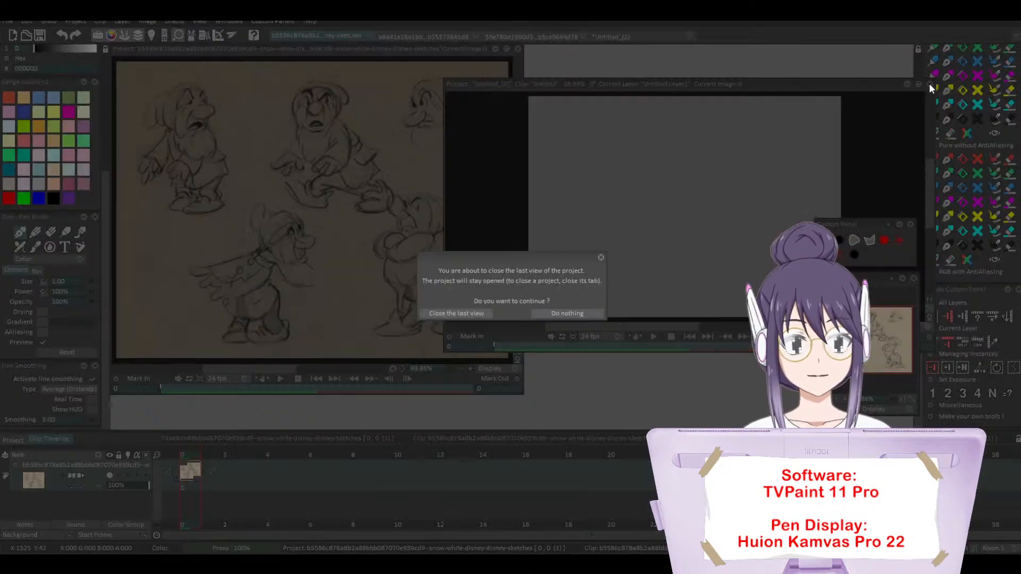
click(479, 314)
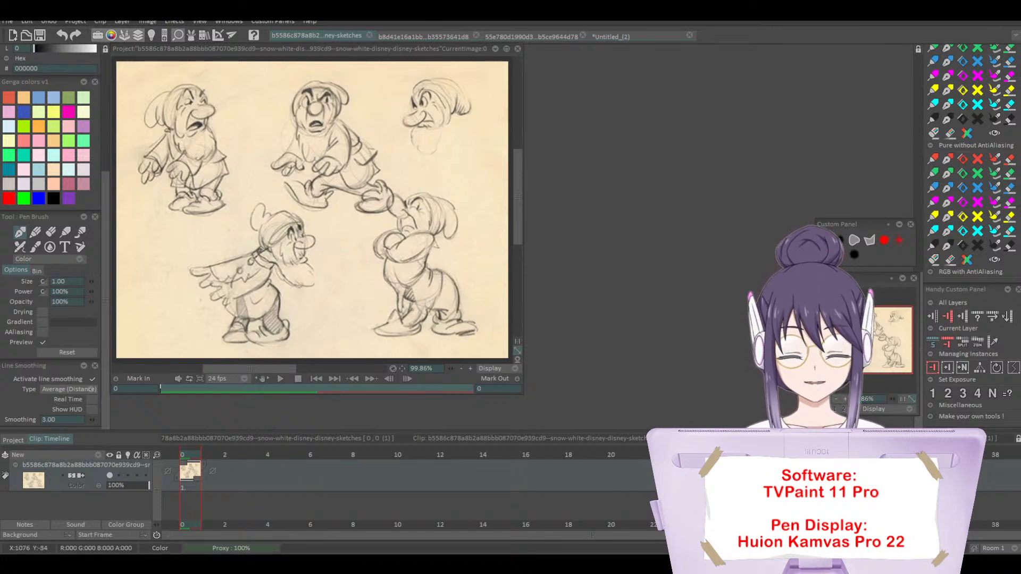
Step: Import the 258 x 400 Tarzan poster as a new project, place its window beside the dwarf sheet and view the upper body at 200%
double_click(451, 243)
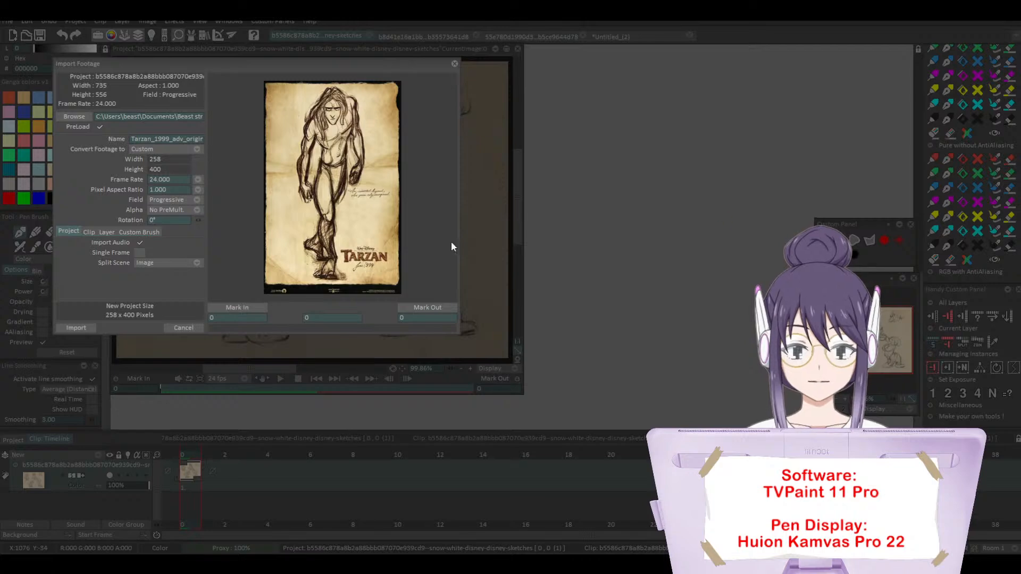
click(77, 327)
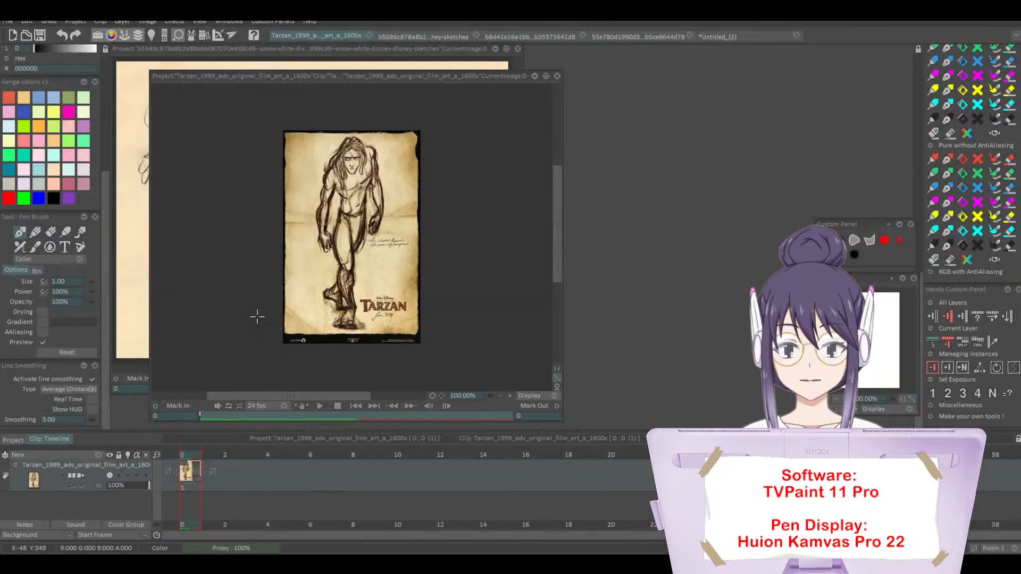
drag(433, 77, 754, 59)
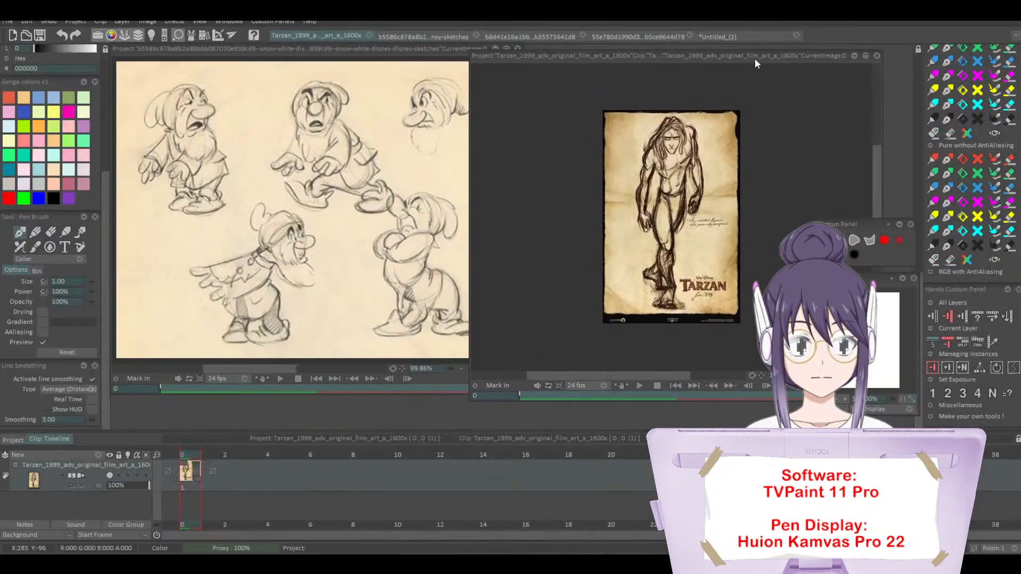
click(845, 398)
click(845, 398)
click(847, 393)
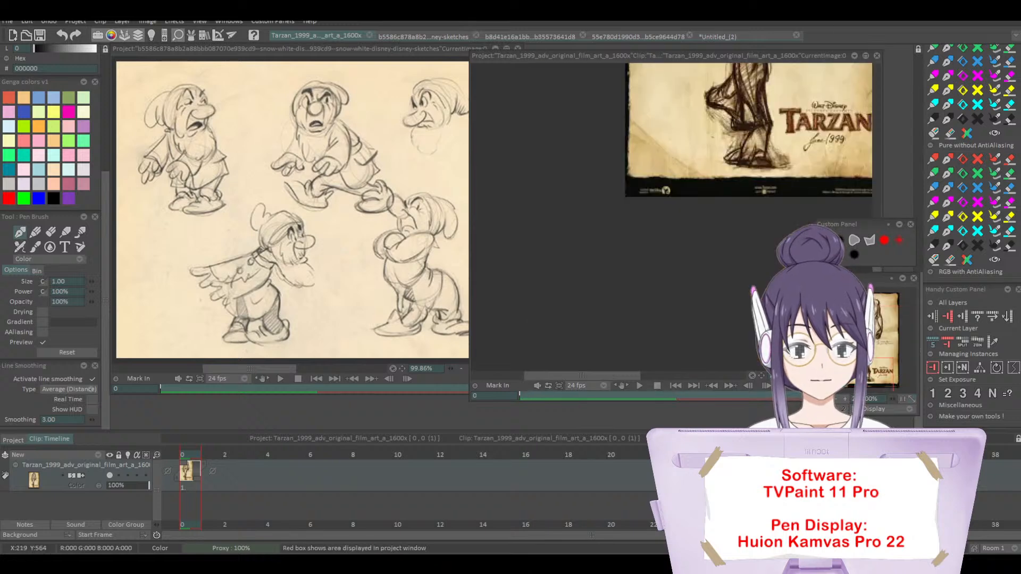
drag(880, 339, 876, 317)
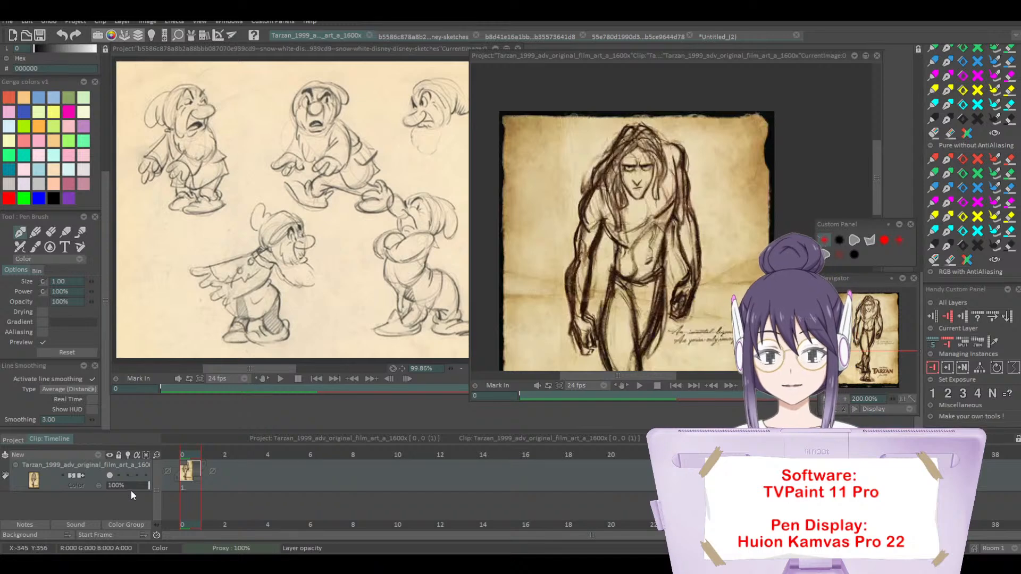
Step: Lower the Tarzan poster layer's opacity to 20% and add a new animation layer above it
drag(119, 494, 115, 488)
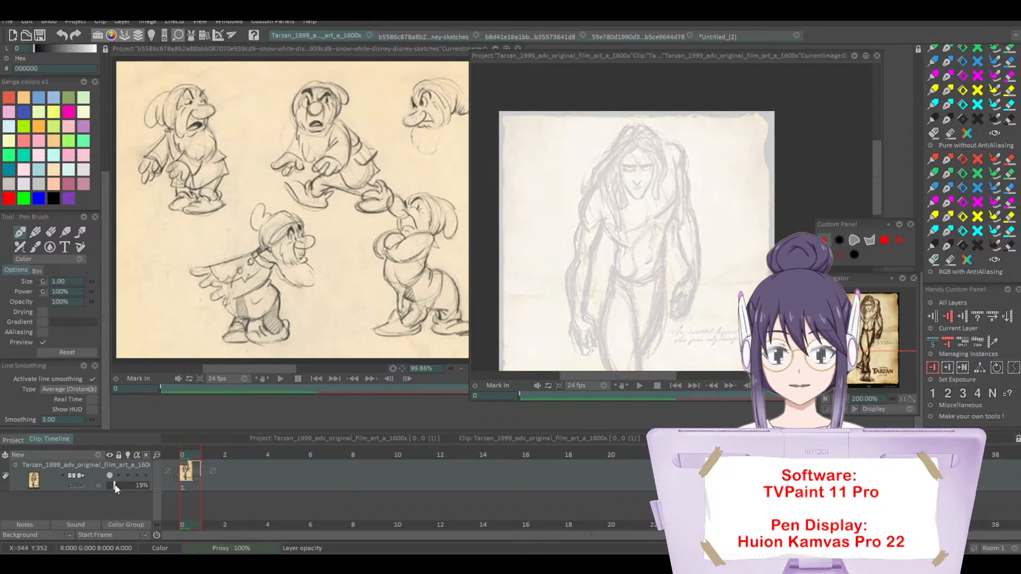
click(91, 454)
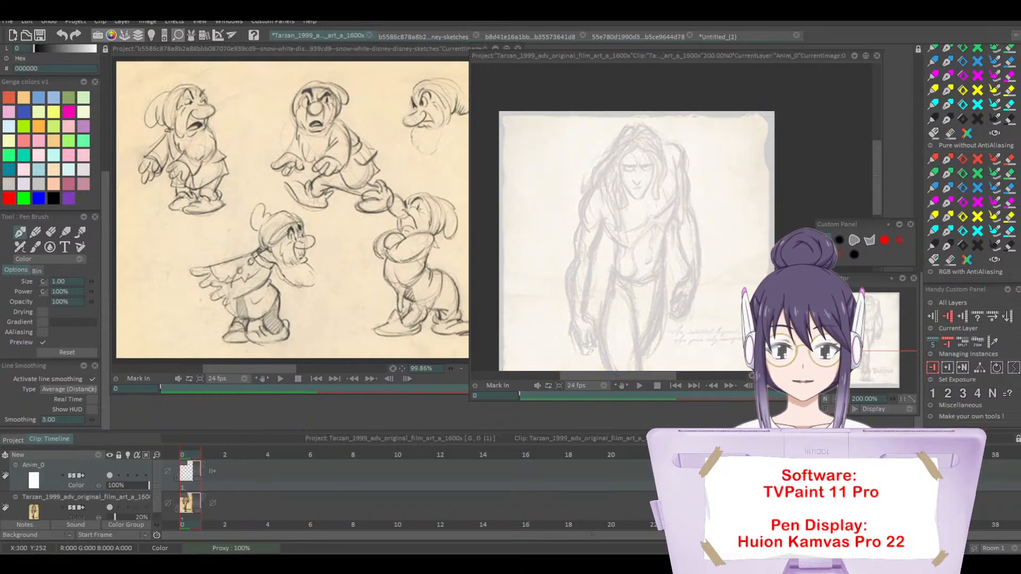
click(830, 376)
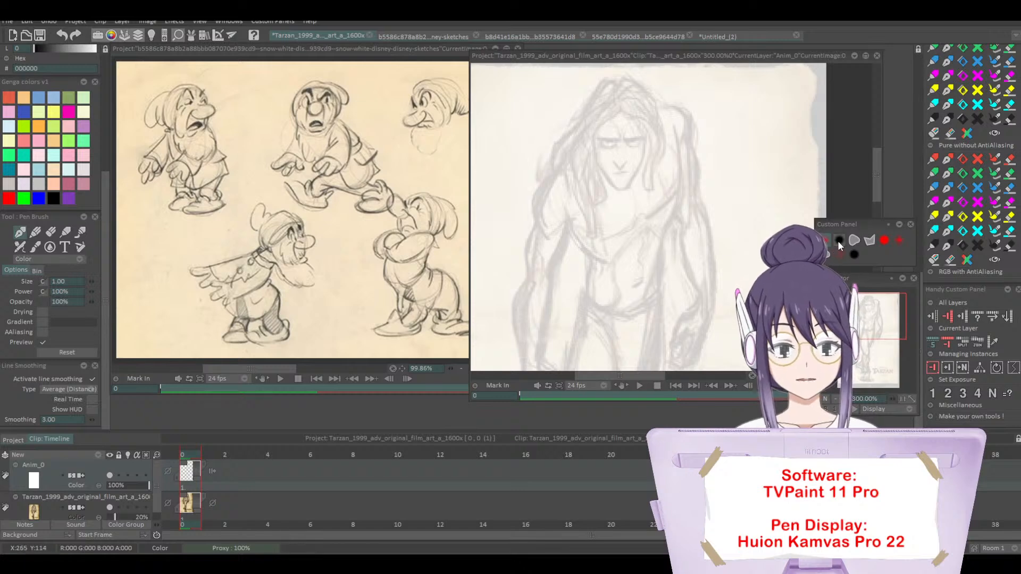
click(838, 242)
mouse_move(557, 175)
mouse_down()
mouse_move(541, 225)
mouse_move(549, 252)
mouse_up()
key(ctrl+z)
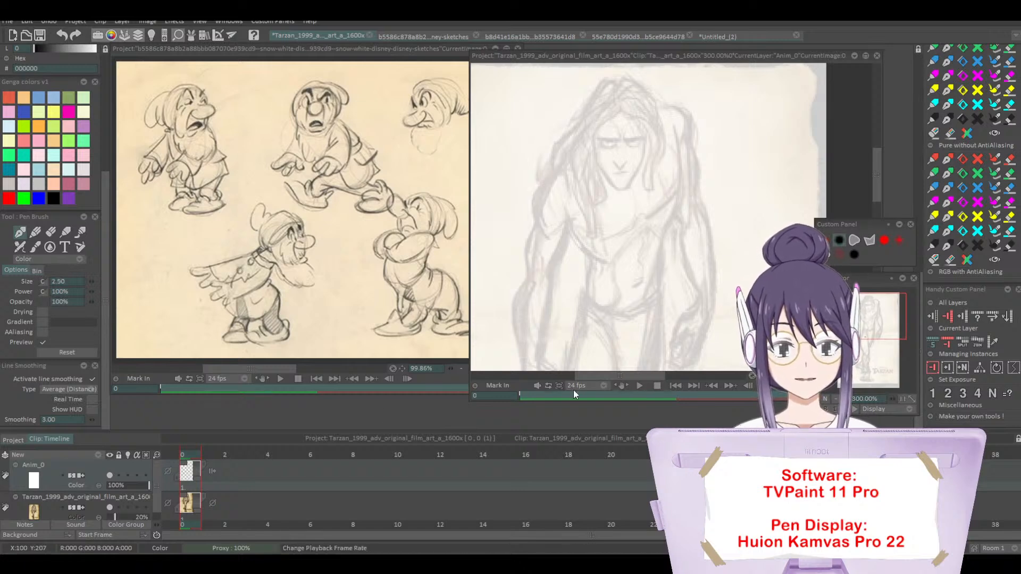
Step: Choose the size 1.00 pen in red FF0000 and trace flowing lines down Tarzan's arm on the poster's left side
click(9, 199)
click(855, 254)
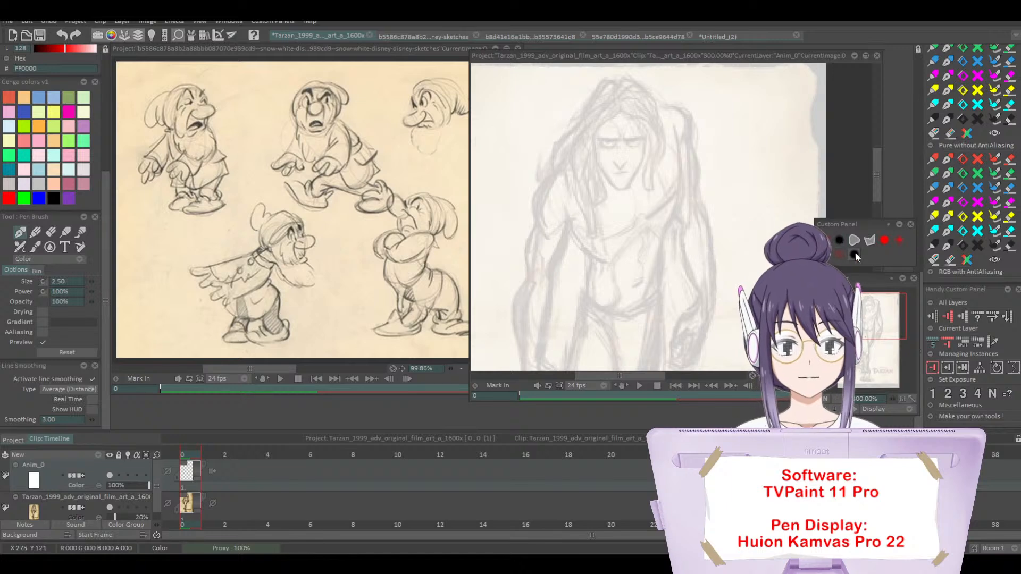
click(883, 240)
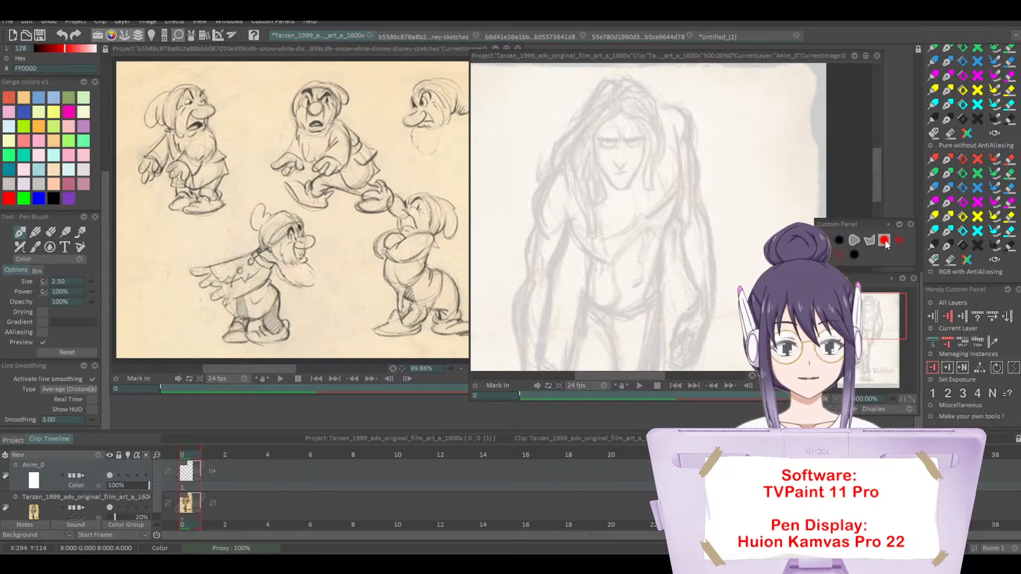
click(828, 241)
drag(877, 185, 878, 195)
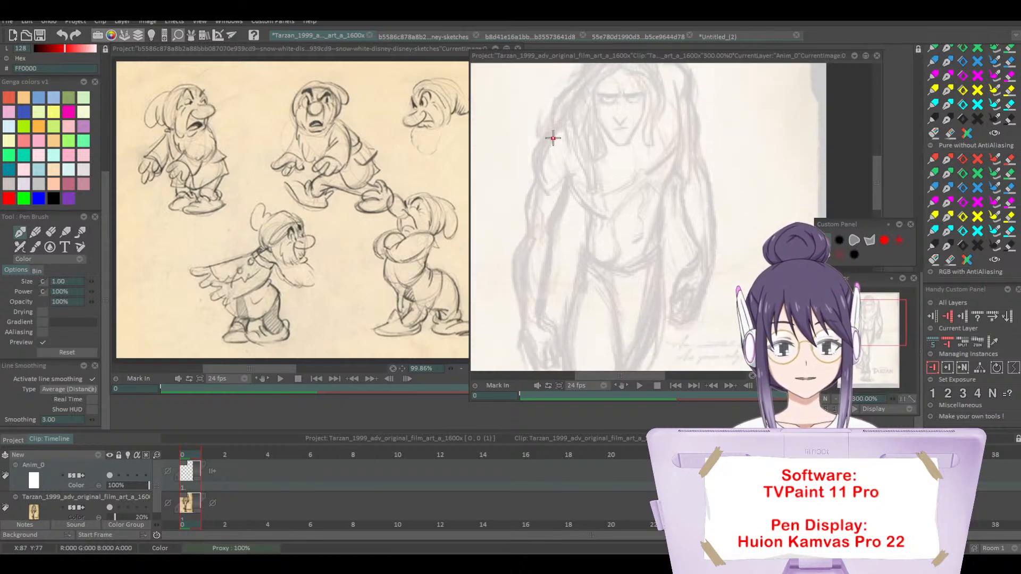
mouse_move(547, 139)
mouse_down()
mouse_move(541, 311)
mouse_move(526, 242)
mouse_move(534, 181)
mouse_move(544, 234)
mouse_up()
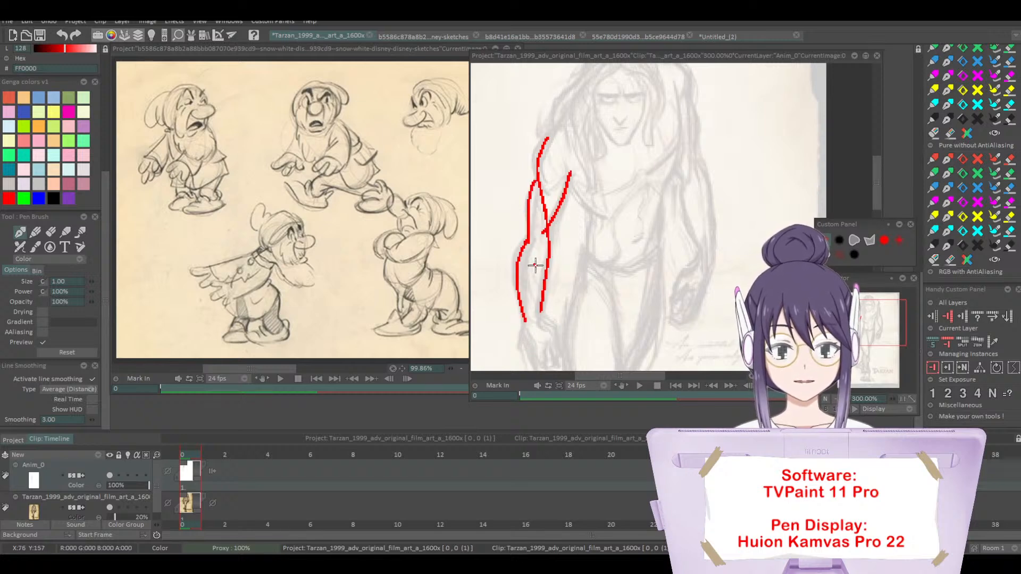
Step: Trace one curved line across Tarzan's torso from the left armpit to the opposite side of the waist, undoing trial strokes
drag(878, 179, 879, 186)
drag(681, 93, 652, 183)
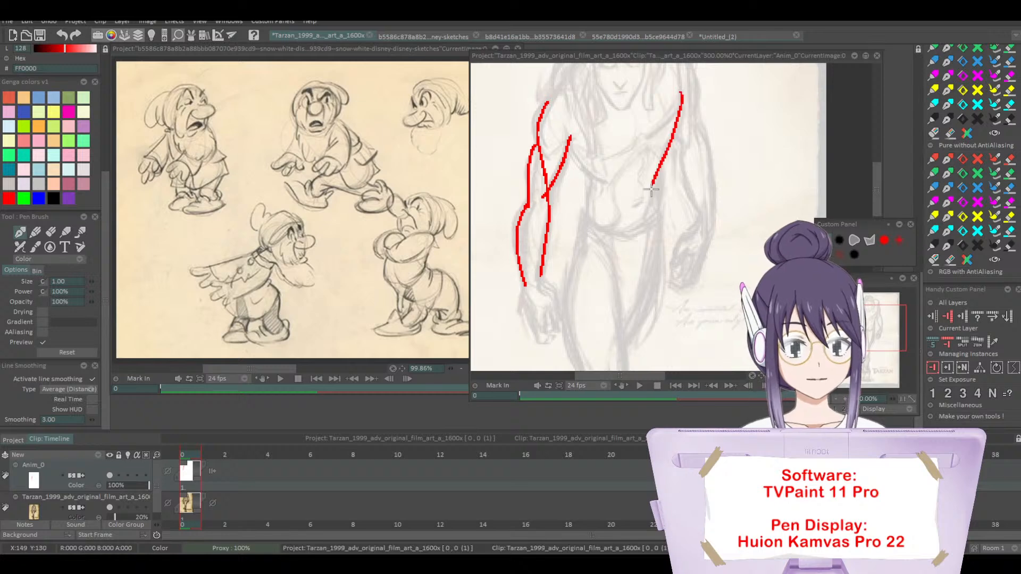
key(ctrl+z)
drag(570, 139, 597, 184)
key(ctrl+z)
drag(572, 151, 644, 191)
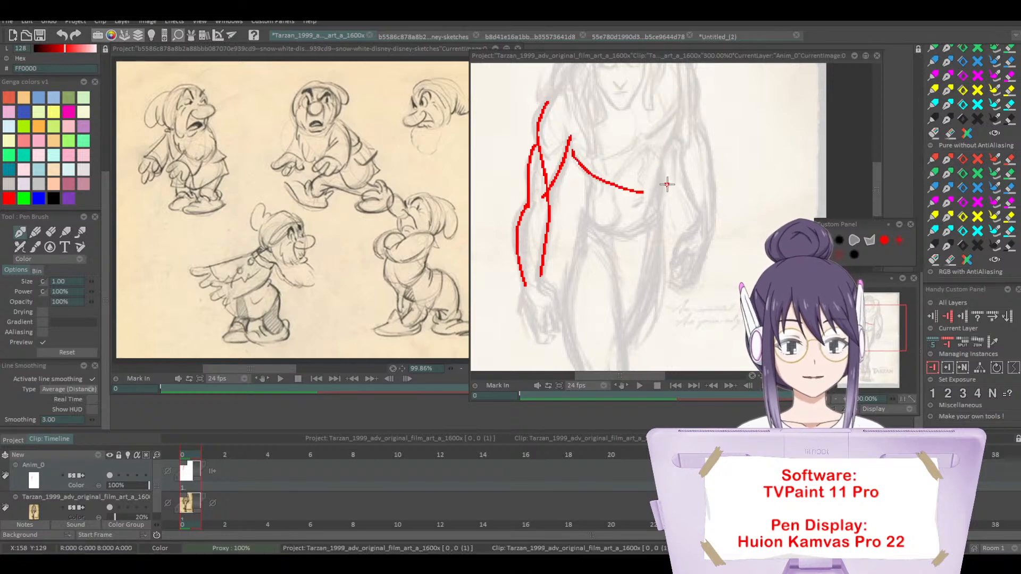
Step: Trace an S-shaped line from the right side of the chest to the left thigh, plus the right thigh's outer contour
mouse_move(676, 128)
mouse_down()
mouse_move(604, 223)
mouse_move(572, 351)
mouse_up()
drag(656, 219, 646, 324)
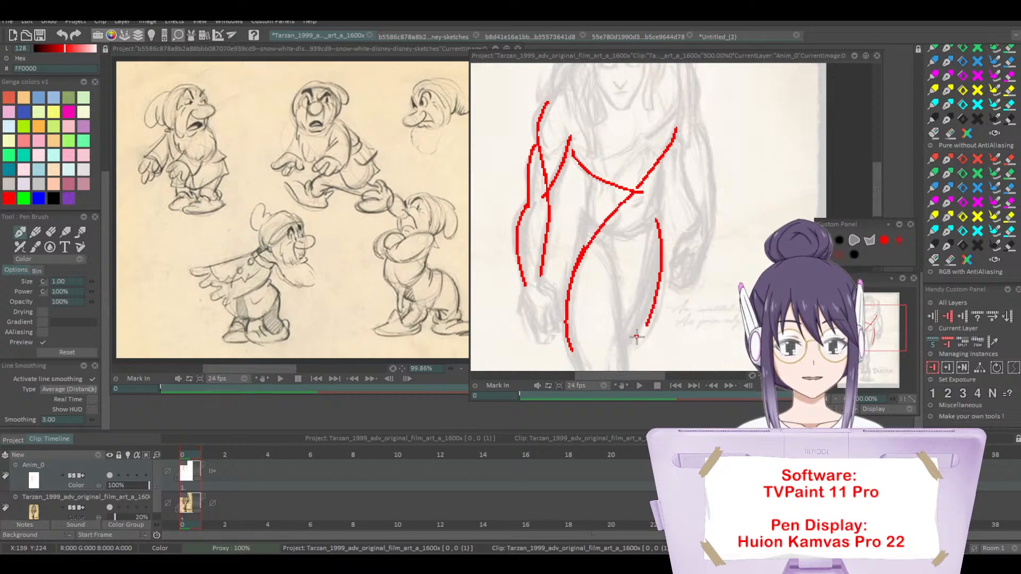
drag(876, 189, 869, 206)
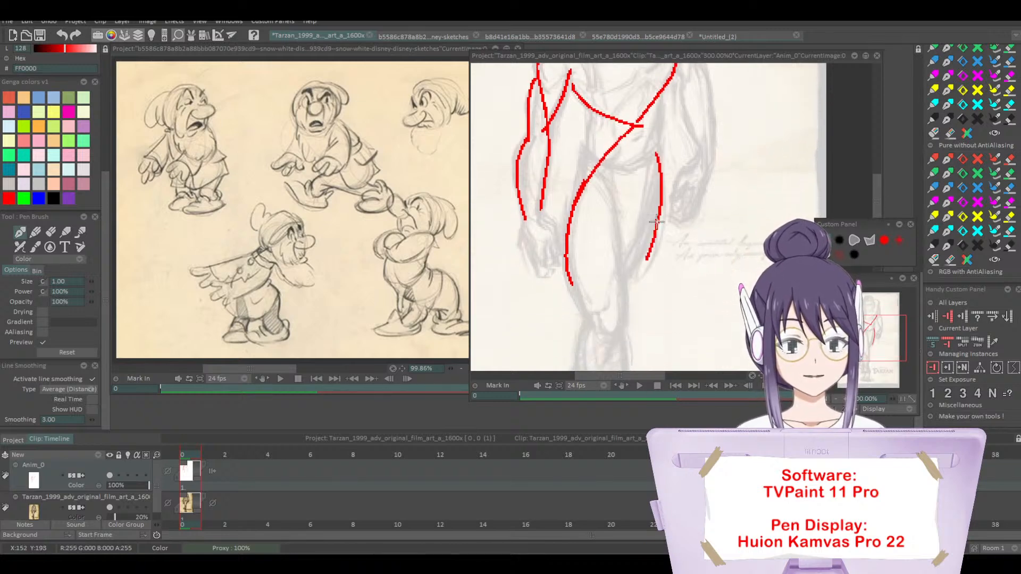
drag(651, 240, 631, 280)
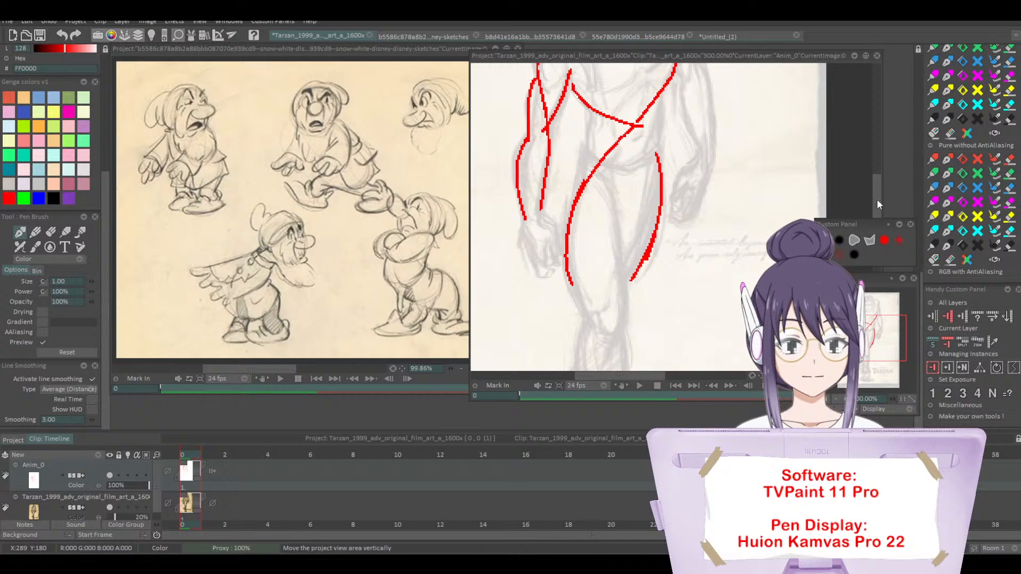
Step: Trace the inner and outer contours of Tarzan's forearm on the poster's right side
drag(876, 199, 882, 177)
mouse_move(695, 151)
mouse_down()
mouse_move(683, 194)
mouse_move(705, 272)
mouse_up()
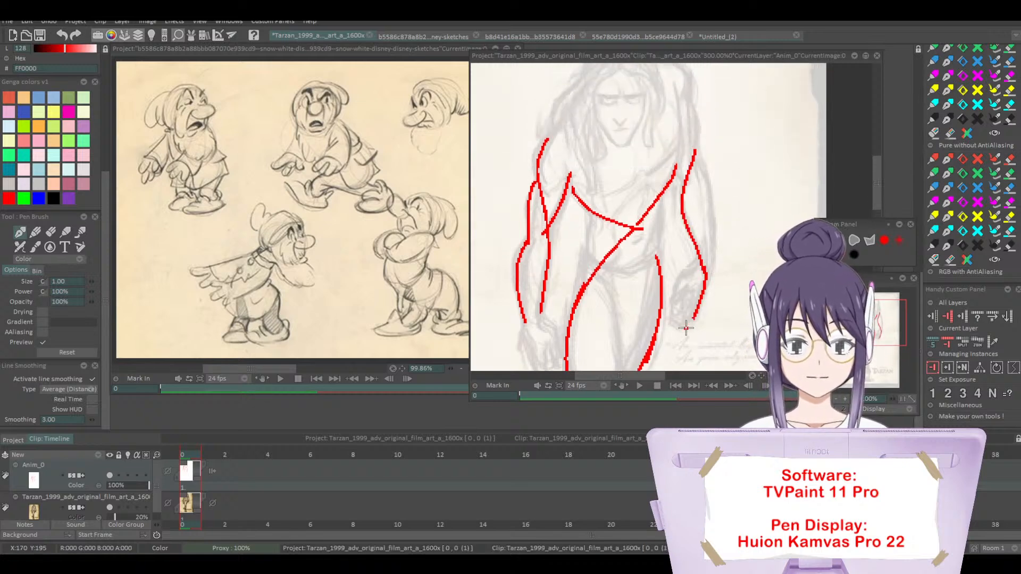
drag(696, 150, 694, 319)
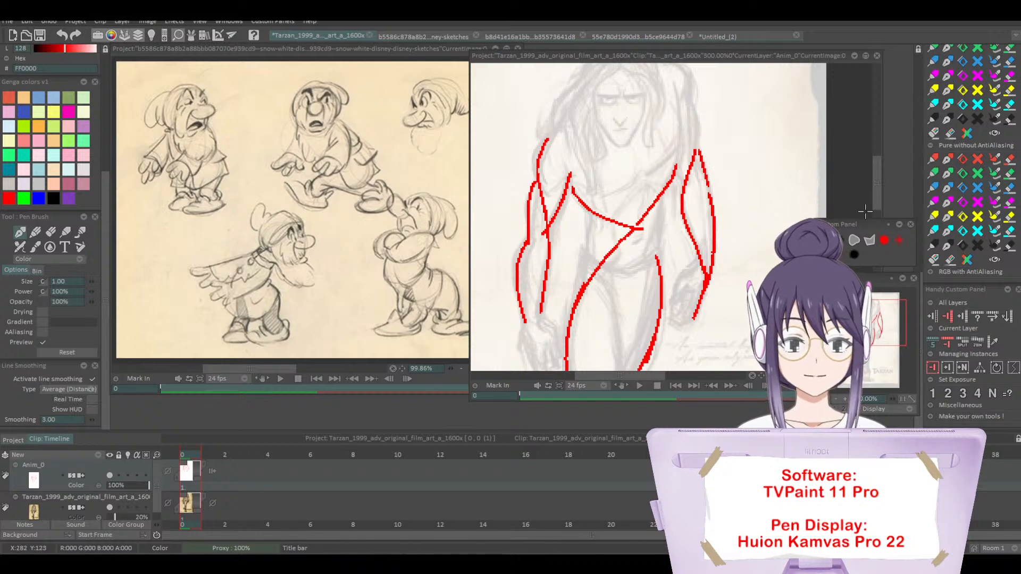
Step: Extend the red lines up through both of Tarzan's shoulders and upper arms
drag(876, 186, 875, 177)
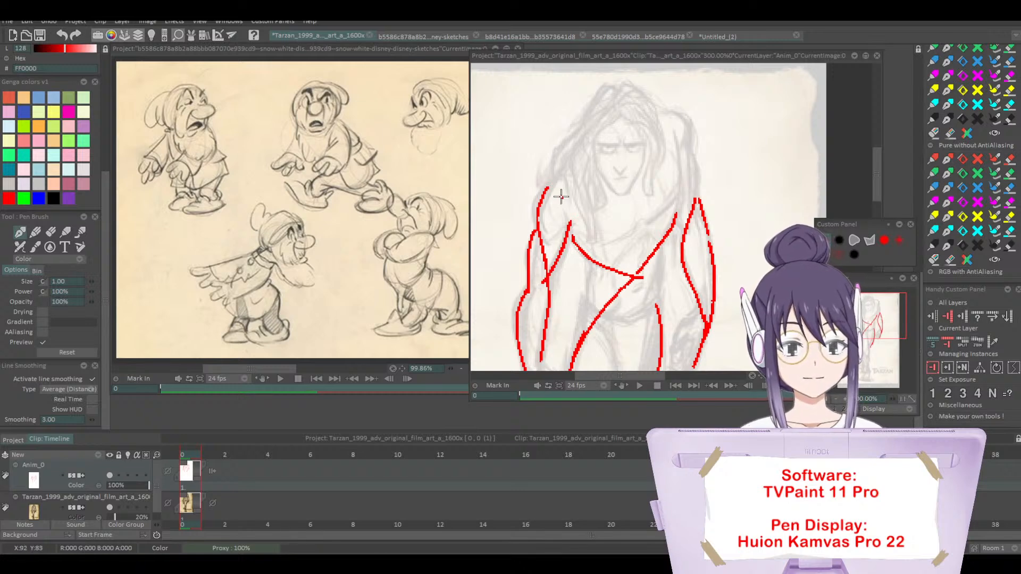
drag(544, 195, 584, 154)
mouse_move(671, 112)
mouse_down()
mouse_move(689, 132)
mouse_move(674, 226)
mouse_up()
key(ctrl+z)
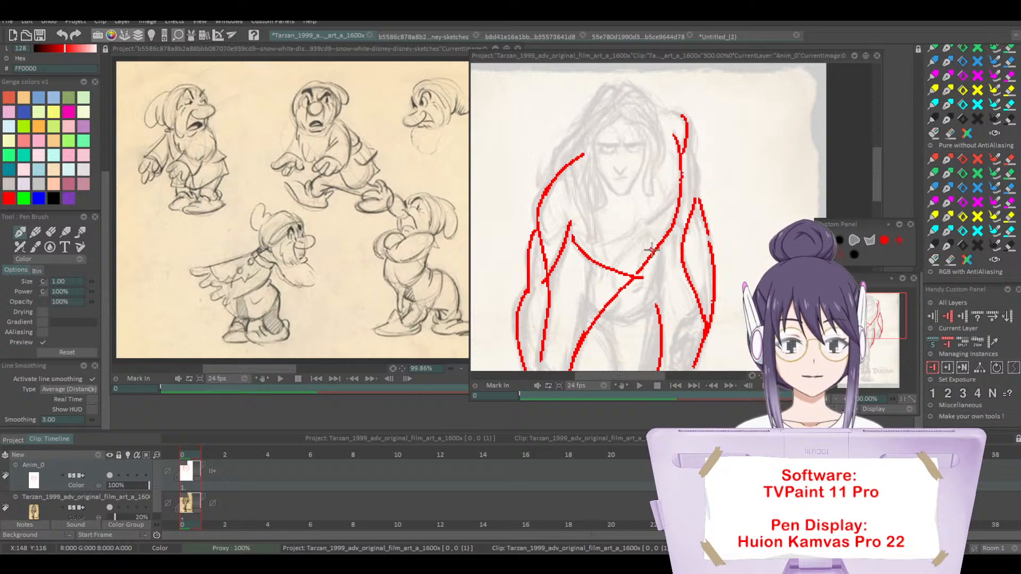
drag(565, 187, 564, 243)
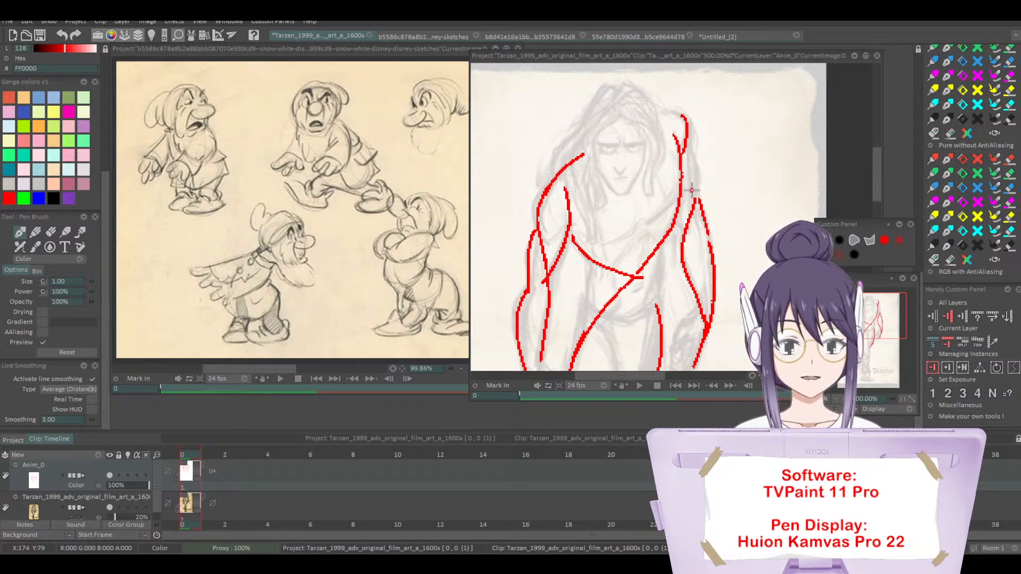
mouse_move(689, 139)
mouse_down()
mouse_move(698, 184)
mouse_move(678, 264)
mouse_up()
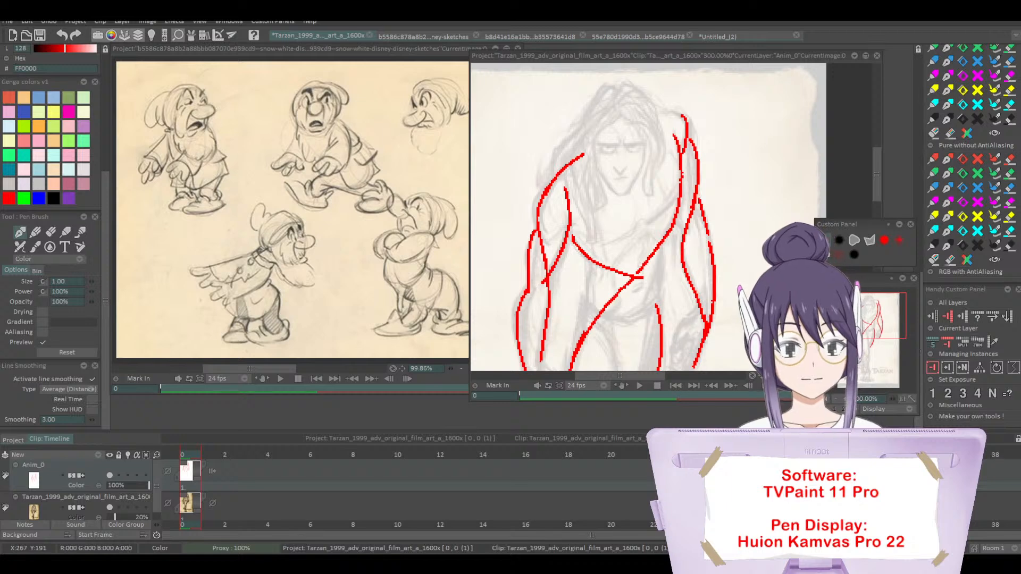
Step: Trace crossing contour lines from Tarzan's thighs through the knees and lower legs to the feet
click(820, 375)
drag(878, 182, 878, 201)
drag(603, 290, 638, 331)
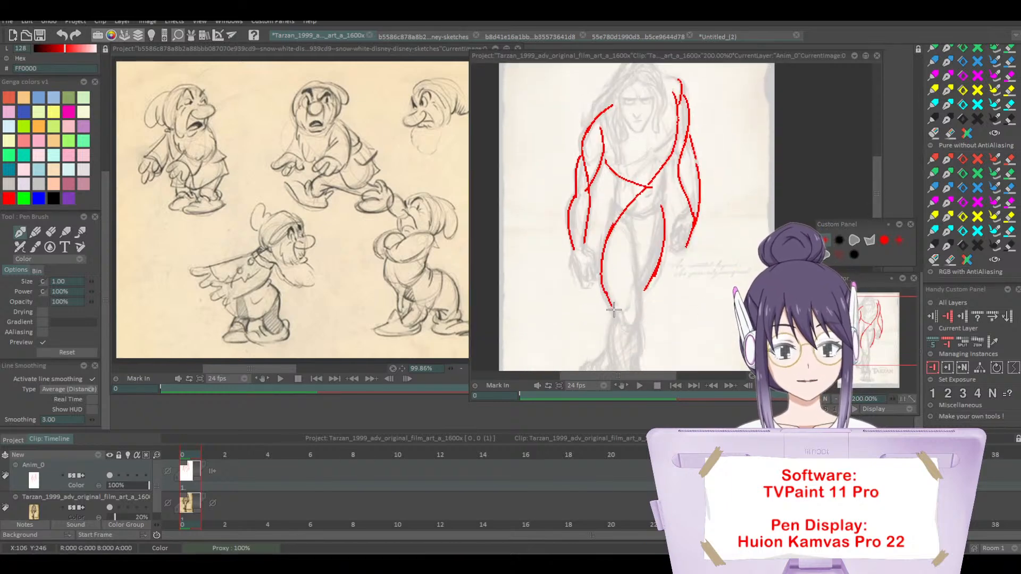
drag(877, 192, 878, 209)
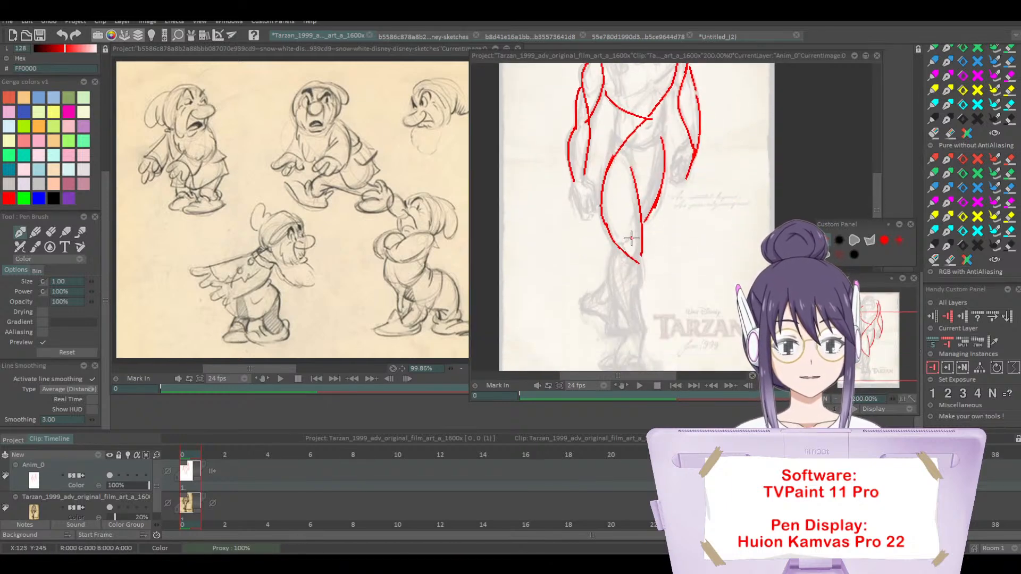
mouse_move(641, 240)
mouse_down()
mouse_move(622, 290)
mouse_move(628, 314)
mouse_up()
mouse_move(636, 258)
mouse_down()
mouse_move(612, 290)
mouse_move(640, 334)
mouse_up()
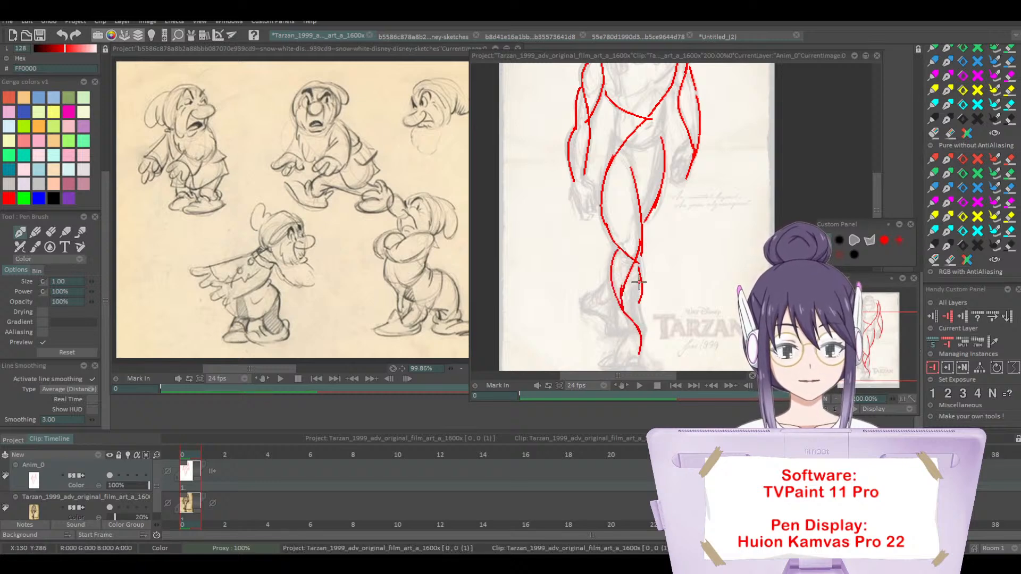
drag(585, 300, 610, 273)
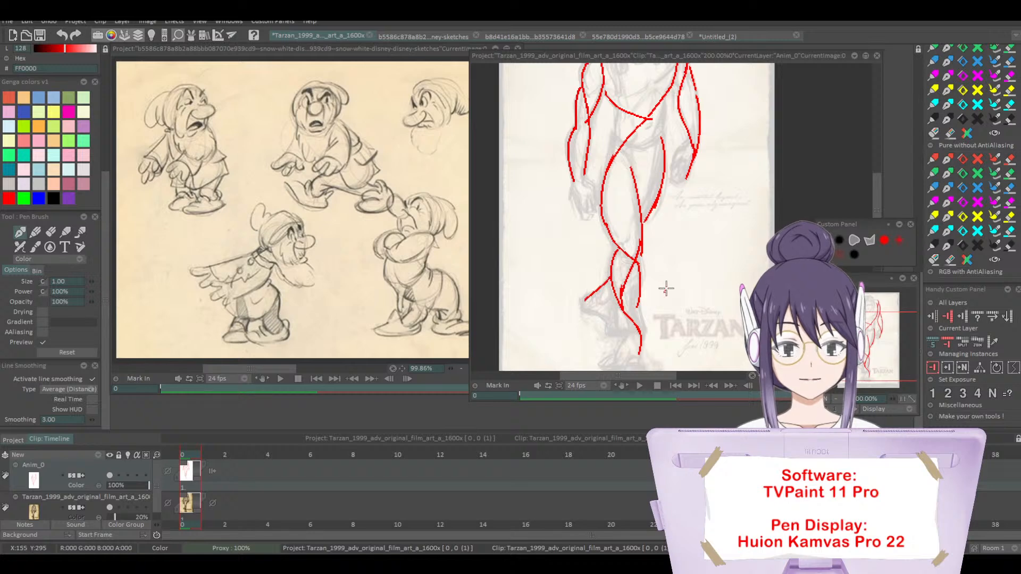
Step: Add a short line at Tarzan's right-side wrist and trace lines along the centre and side of the torso
drag(690, 140, 673, 161)
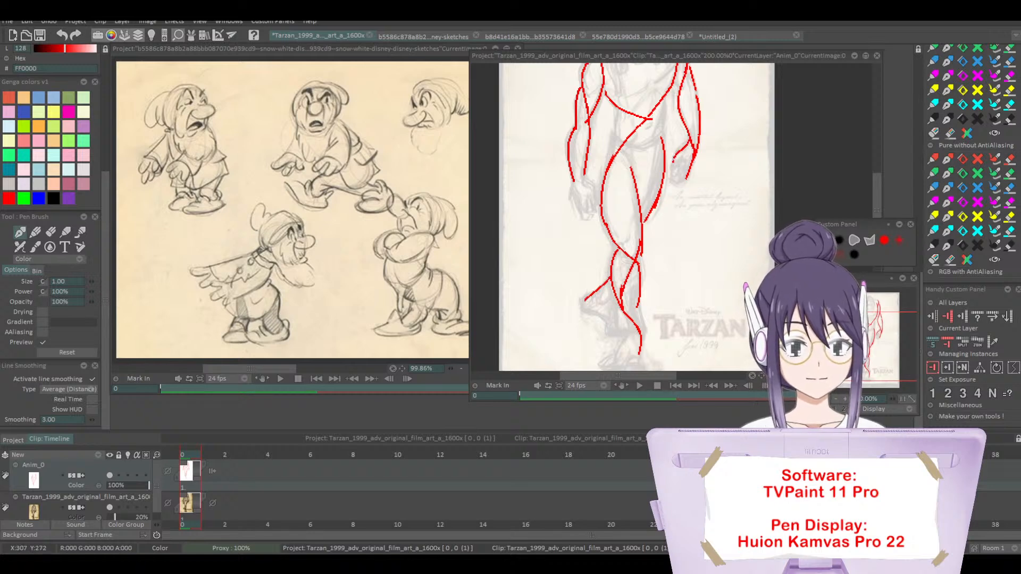
drag(876, 201, 876, 173)
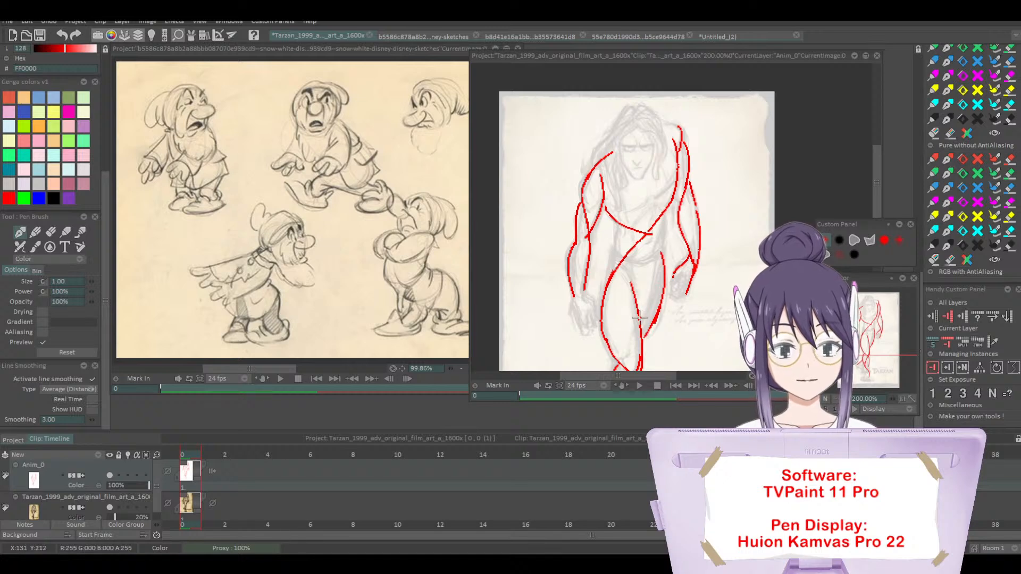
drag(648, 258, 648, 230)
drag(647, 184, 643, 259)
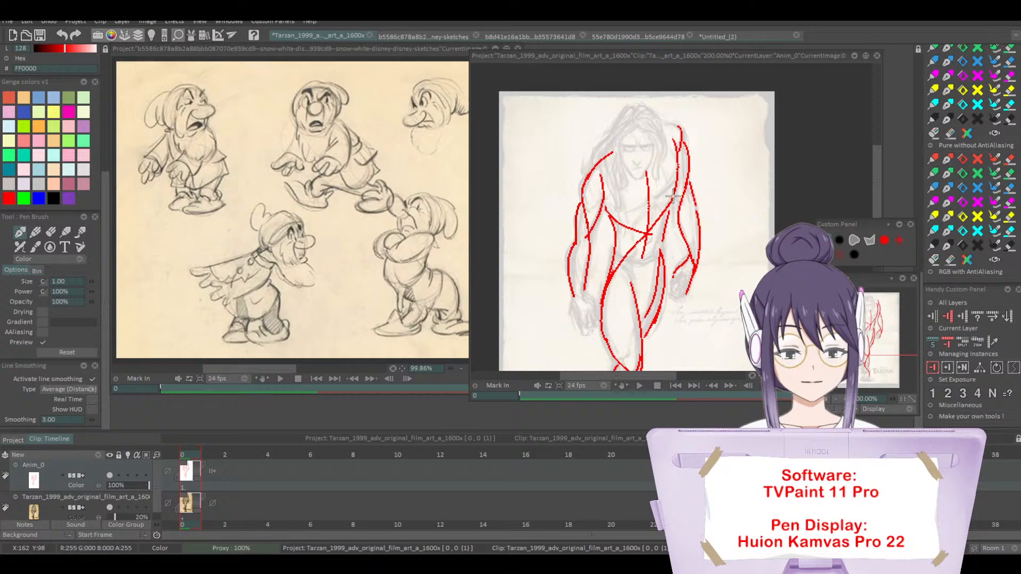
Step: Hide the Tarzan poster layer to leave only the red traced lines on the canvas
click(113, 515)
click(110, 504)
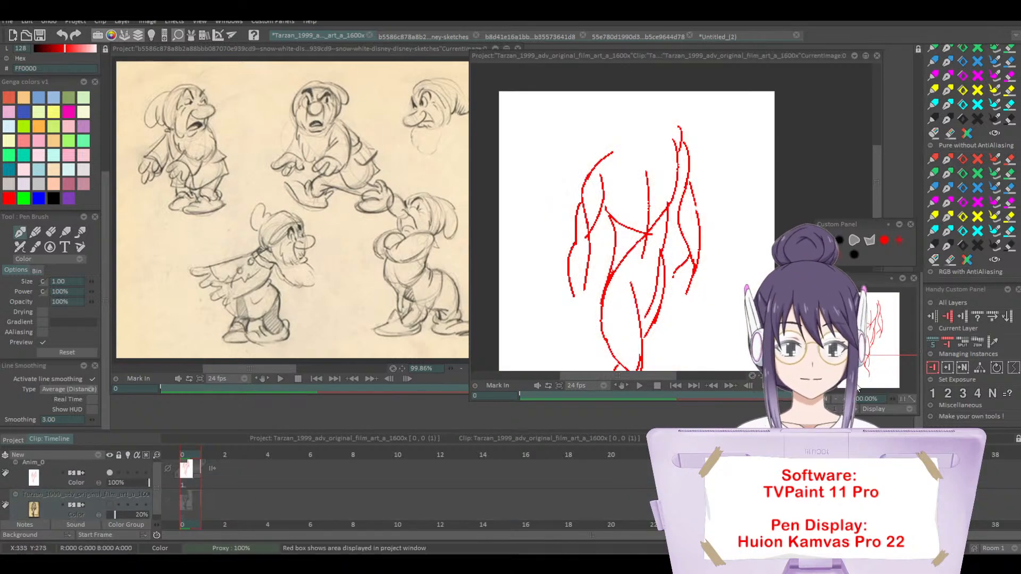
Step: Show the Tarzan poster layer again beneath the red traced lines
click(835, 400)
click(835, 400)
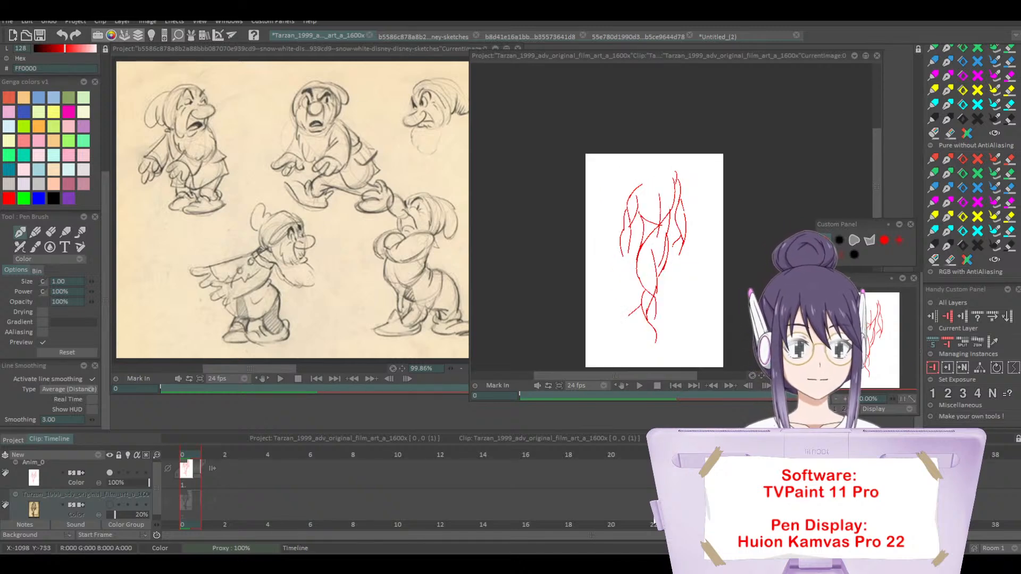
click(109, 504)
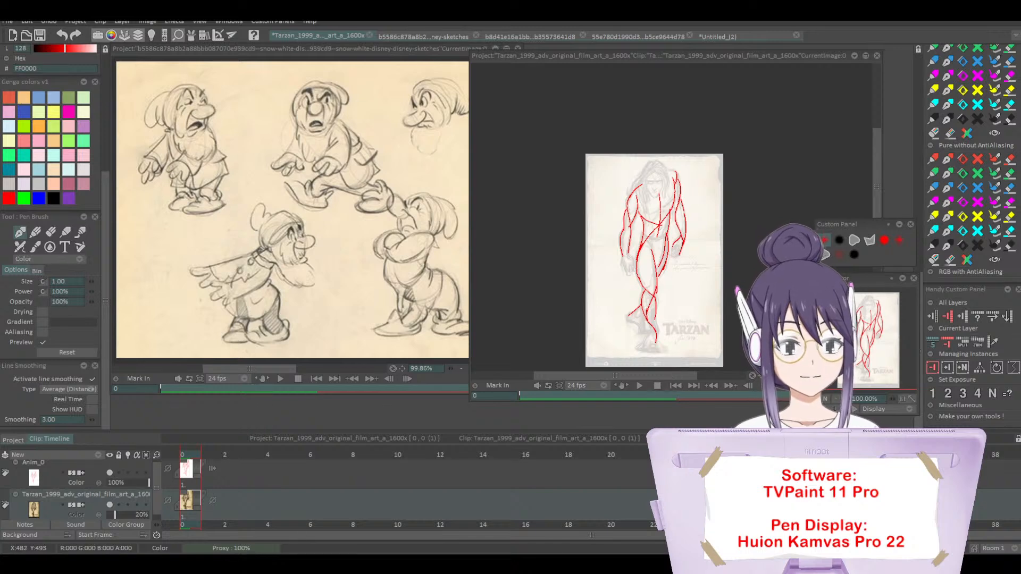
click(845, 398)
click(846, 399)
drag(869, 338, 872, 340)
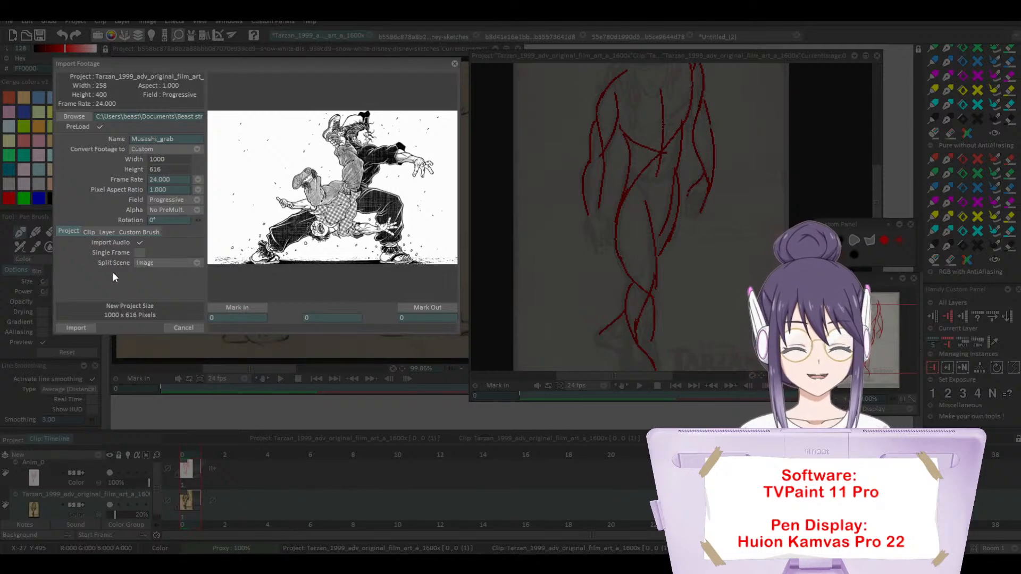
Step: Import the Musashi_grab image as a new project and enlarge its window beside the Tarzan tracing
click(90, 327)
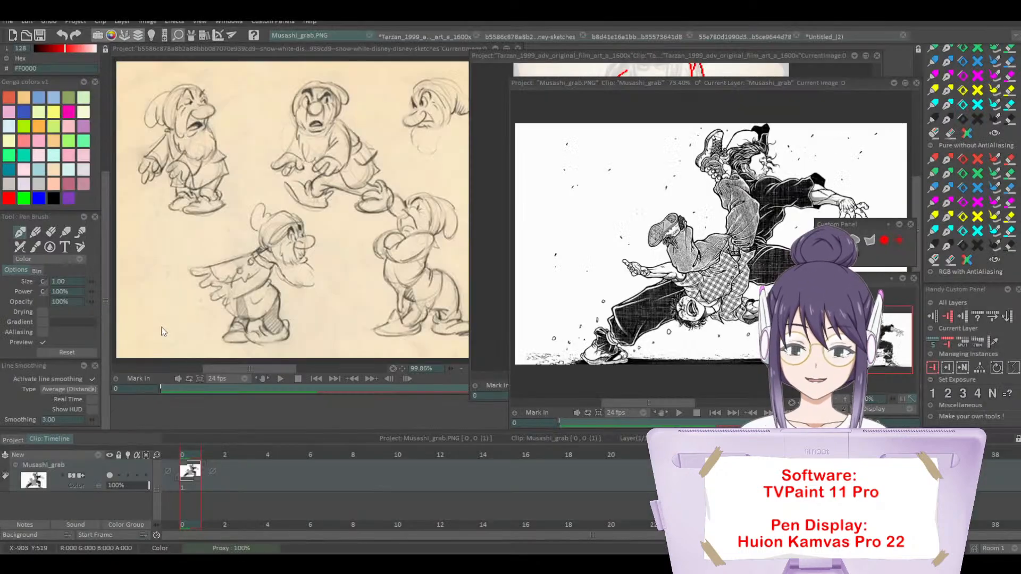
mouse_move(371, 63)
mouse_down()
mouse_move(168, 55)
mouse_move(187, 49)
mouse_up()
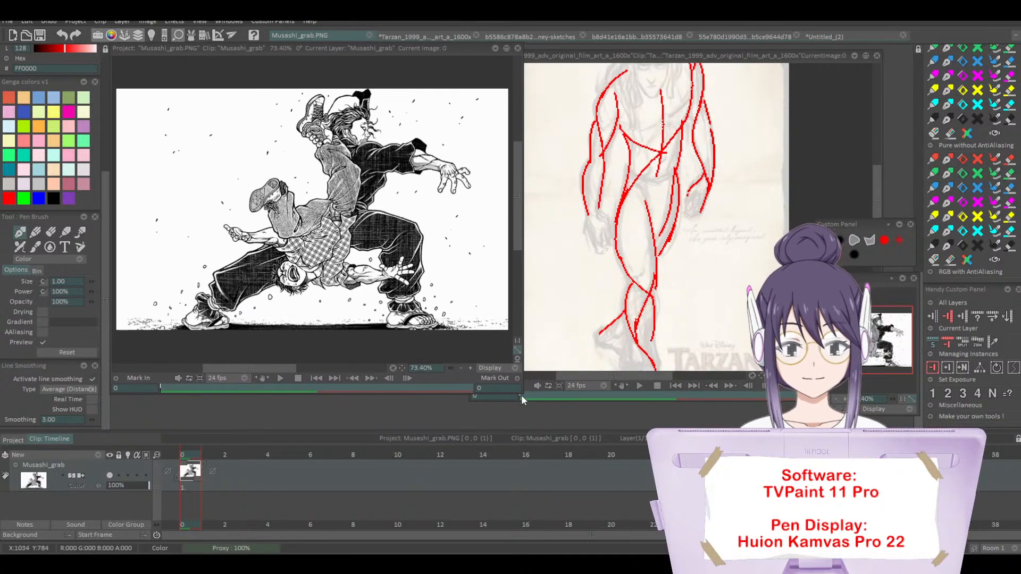
drag(520, 394, 561, 428)
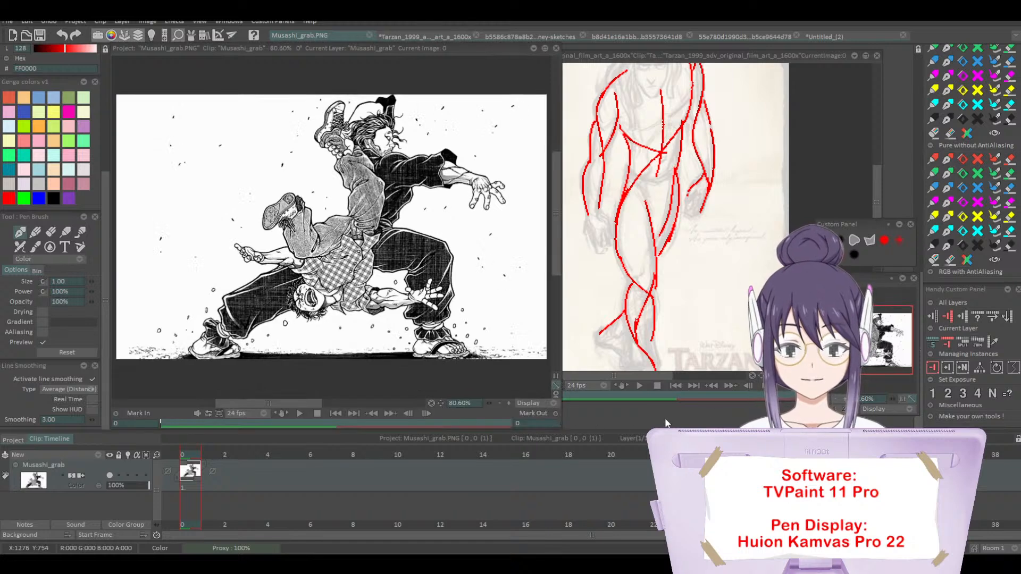
Step: Fade the Musashi_grab layer to 20% opacity and add an animation layer for drawing with the 2.50 pen brush
drag(139, 484, 113, 474)
click(90, 451)
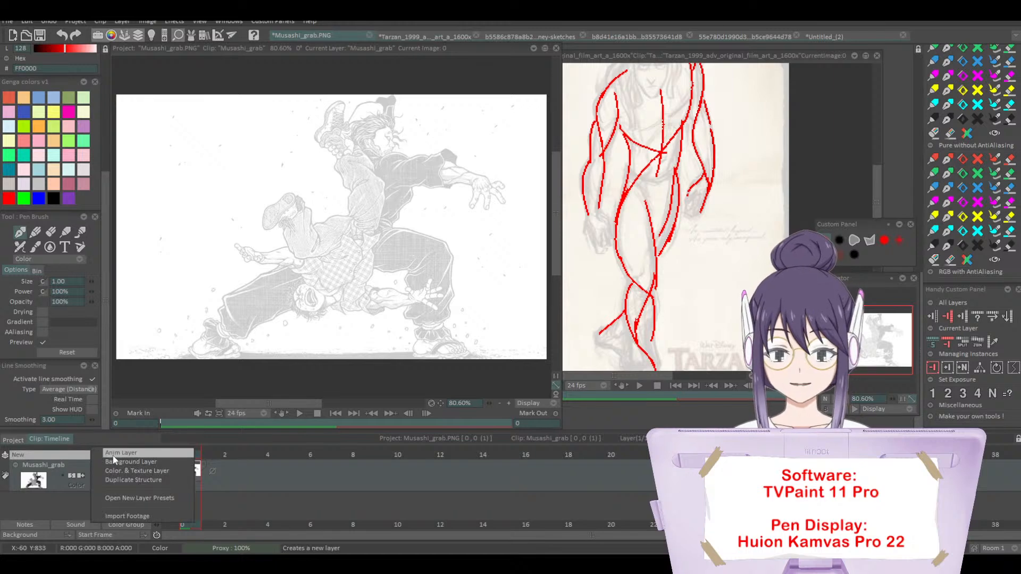
click(120, 495)
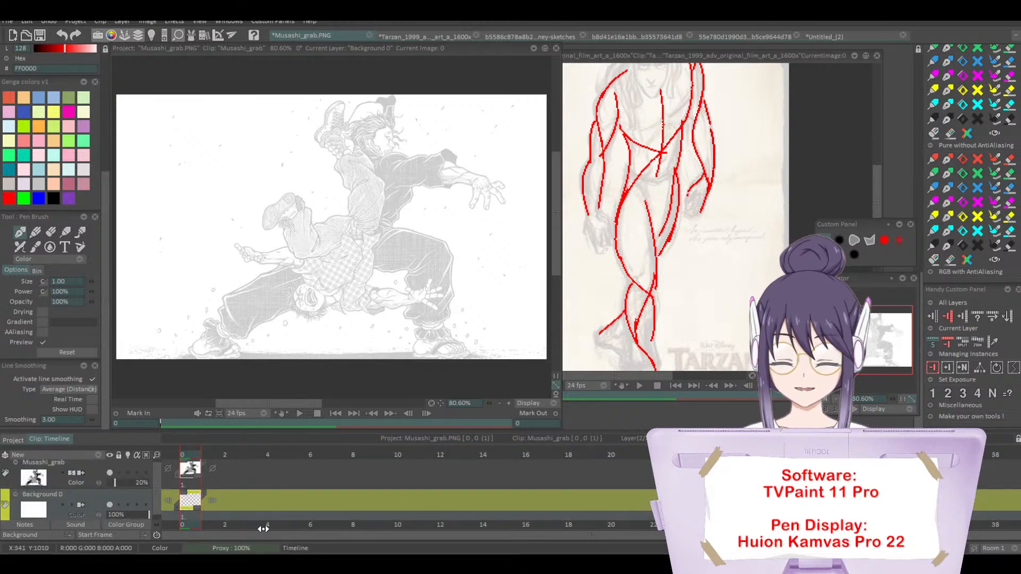
key(ctrl+z)
click(96, 455)
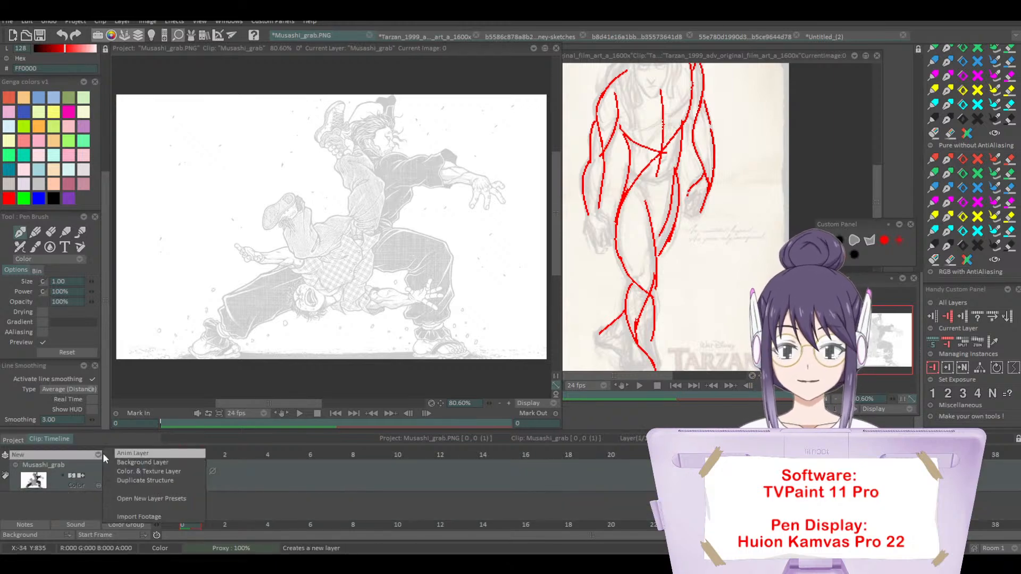
click(125, 455)
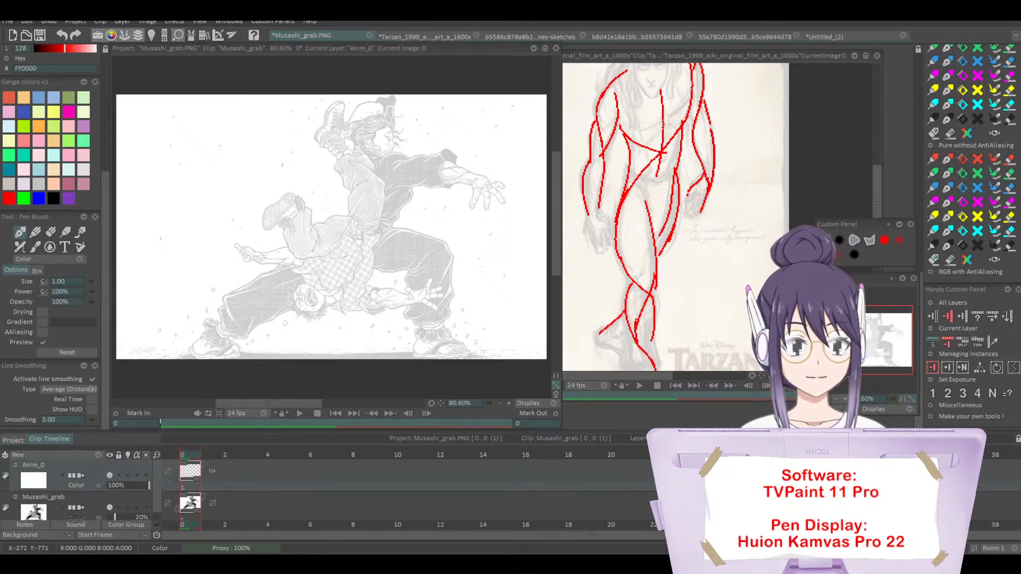
click(839, 240)
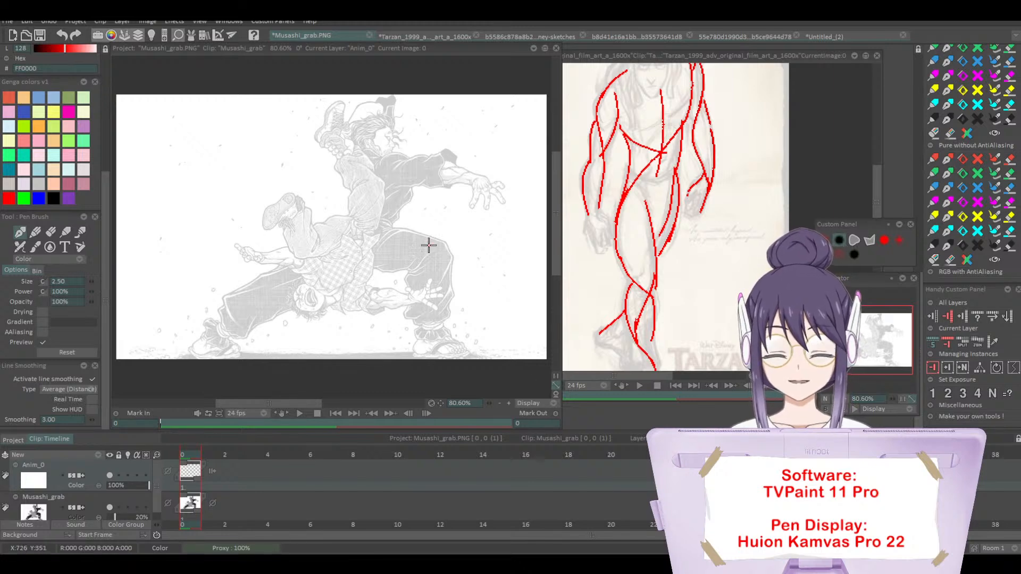
drag(406, 192, 380, 241)
key(ctrl+z)
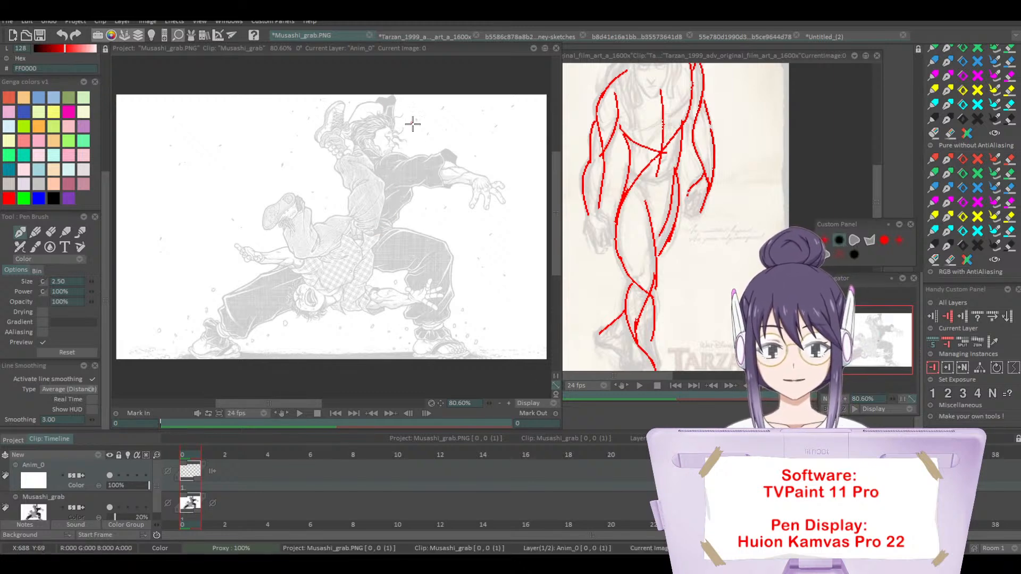
mouse_move(368, 149)
mouse_down()
mouse_move(372, 164)
mouse_move(441, 183)
mouse_up()
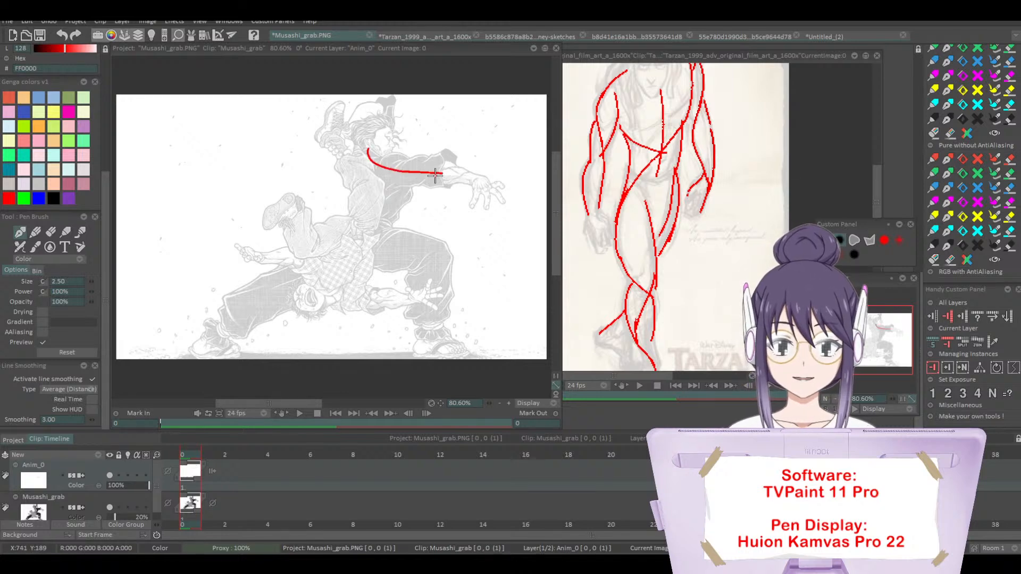
key(ctrl+z)
key(ctrl+z)
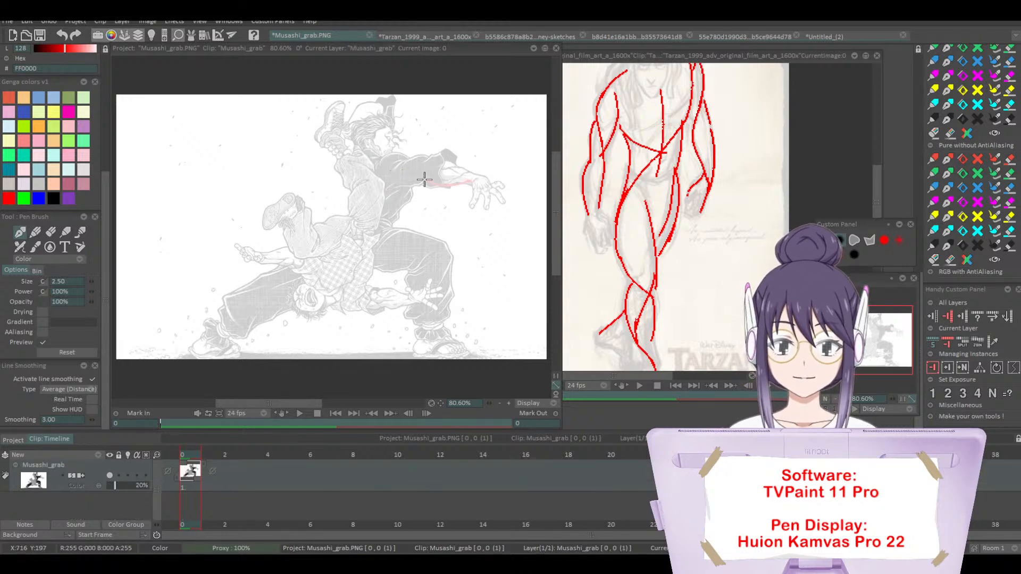
Step: Add an animation layer and trace the standing fighter's shoulder, chest, outstretched arm and fingers in red
click(97, 454)
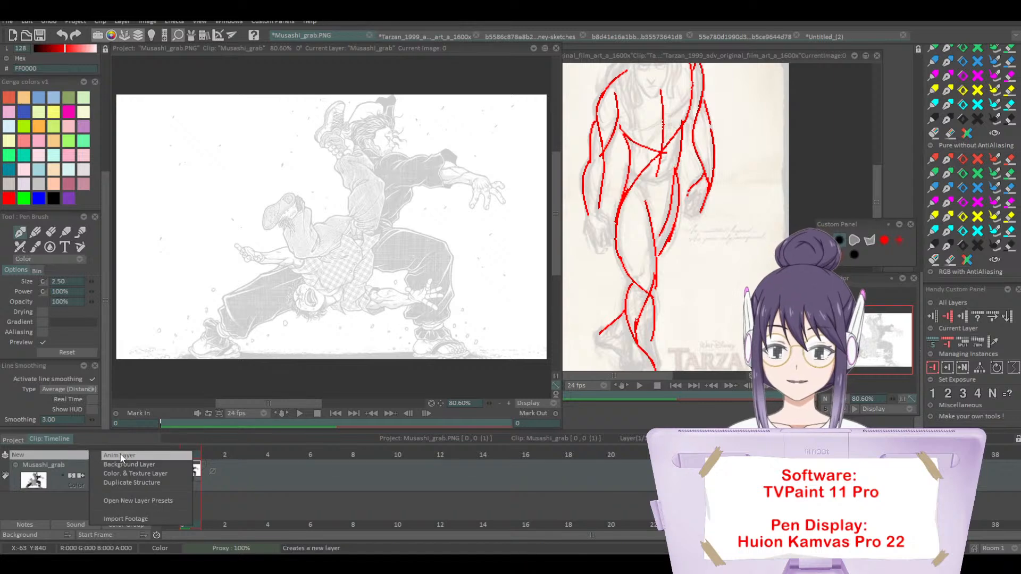
click(122, 458)
drag(406, 154, 472, 183)
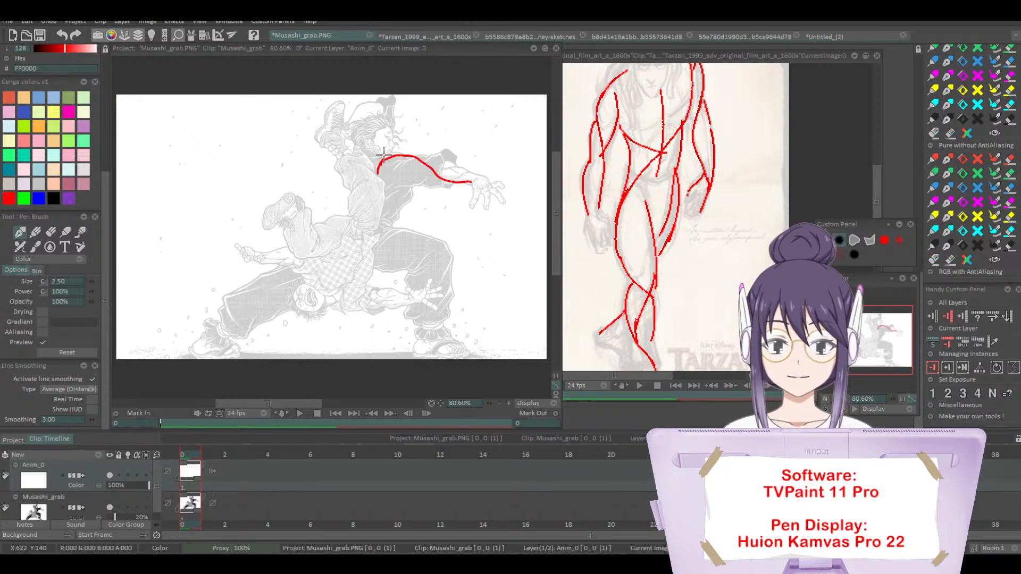
drag(384, 155, 382, 187)
drag(471, 182, 470, 203)
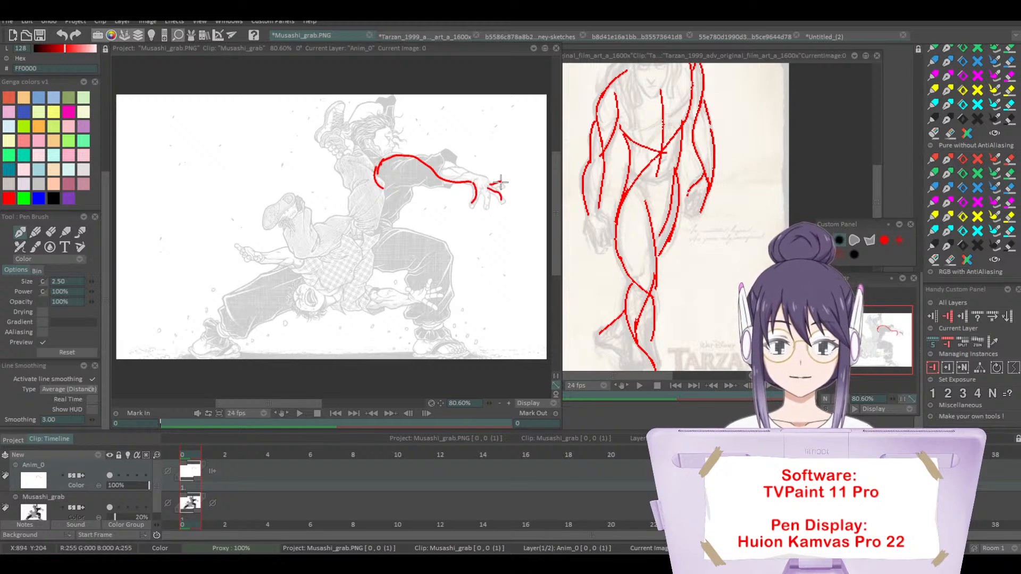
drag(376, 173, 409, 191)
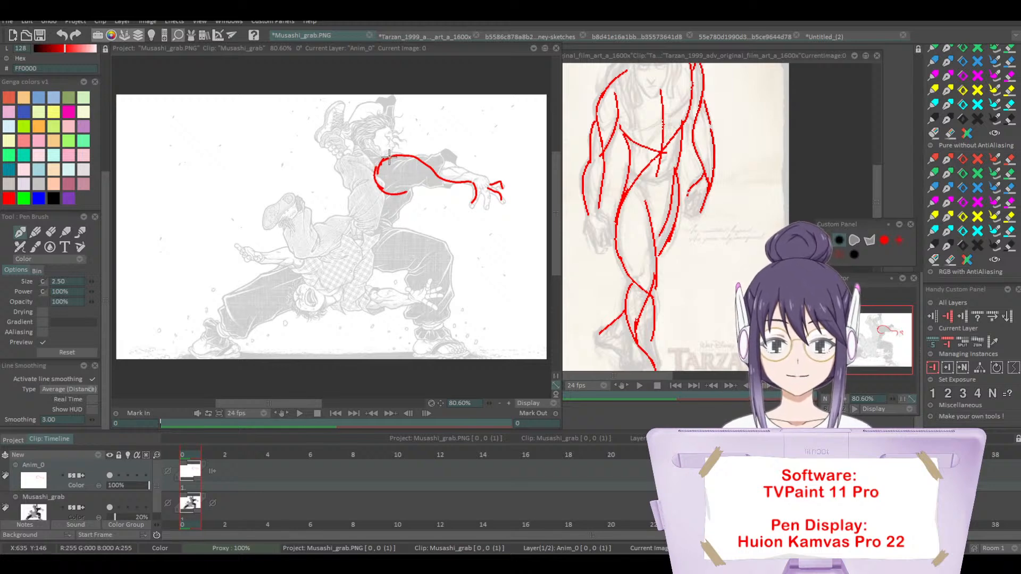
Step: Sketch a red circle for the standing fighter's head with a larger curve sweeping around it to the raised foot
drag(389, 158, 390, 124)
key(ctrl+z)
mouse_move(387, 158)
mouse_down()
mouse_move(390, 124)
mouse_move(359, 121)
mouse_move(371, 149)
mouse_up()
key(ctrl+z)
mouse_move(371, 113)
mouse_down()
mouse_move(362, 146)
mouse_move(371, 103)
mouse_move(337, 139)
mouse_move(353, 136)
mouse_move(335, 143)
mouse_move(368, 187)
mouse_move(361, 222)
mouse_up()
key(ctrl+z)
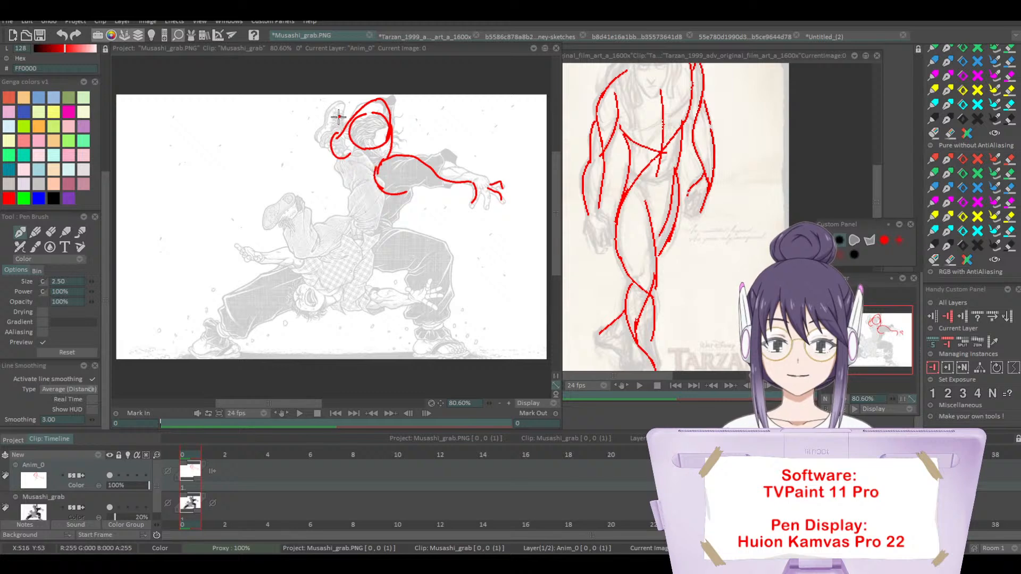
Step: Trace the upside-down fighter's flow from the raised leg through the torso to the head, plus his bent leg
drag(339, 117, 368, 182)
key(ctrl+z)
mouse_move(343, 112)
mouse_down()
mouse_move(338, 144)
mouse_move(370, 215)
mouse_move(320, 288)
mouse_up()
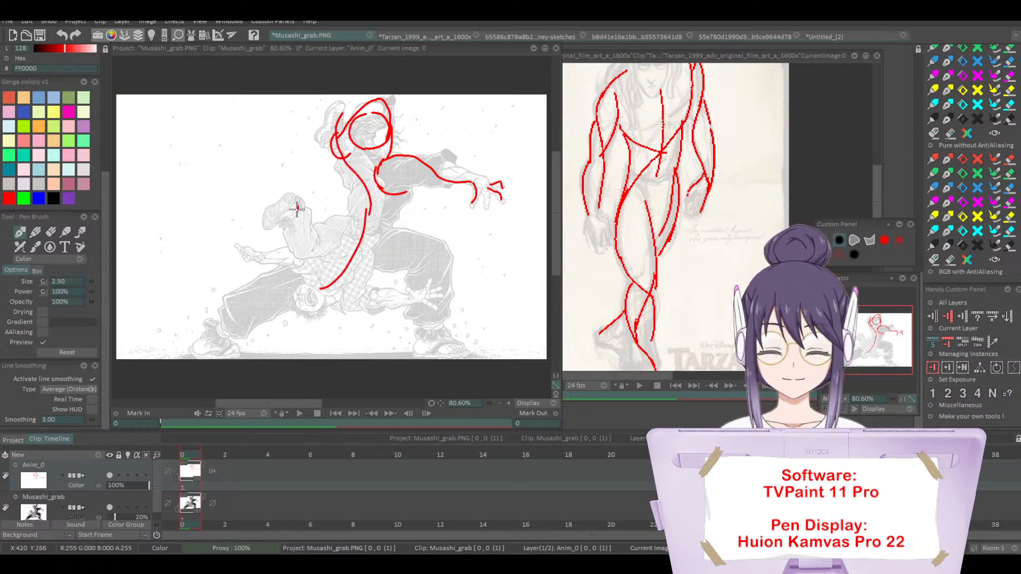
mouse_move(297, 207)
mouse_down()
mouse_move(293, 235)
mouse_move(336, 236)
mouse_up()
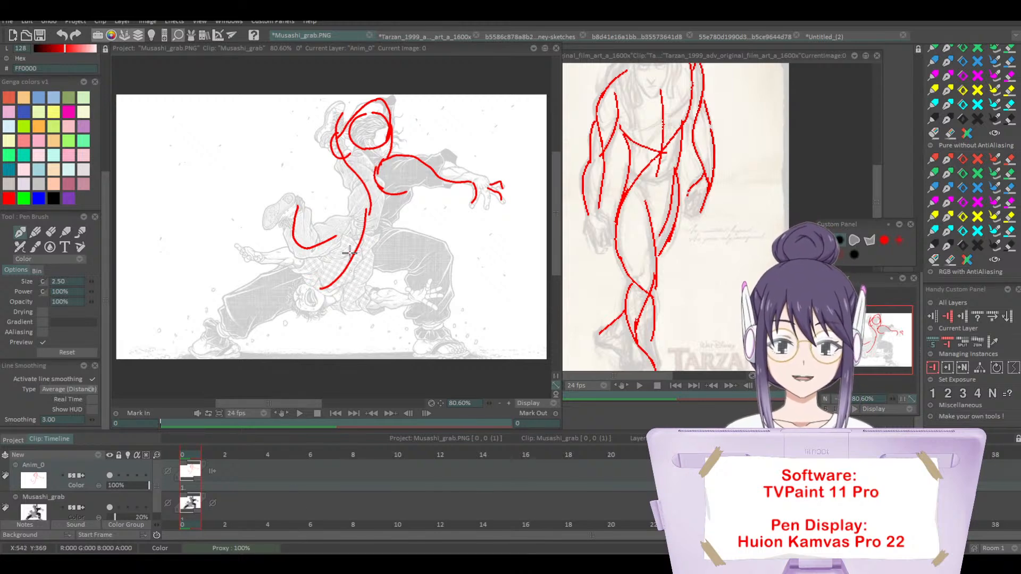
drag(341, 233, 357, 212)
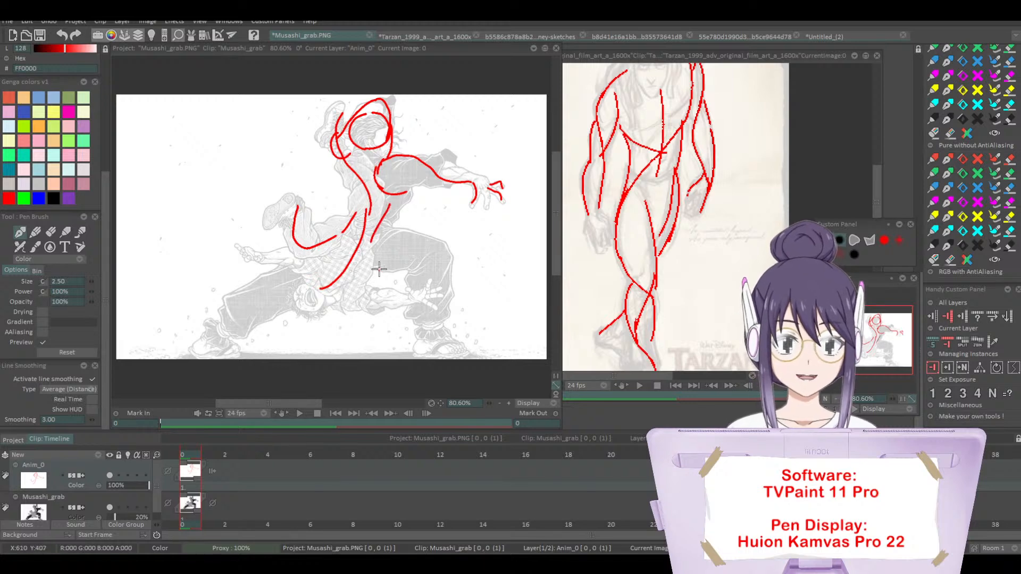
Step: Trace the standing fighter's bent front leg from hip to foot and add lines along the opponent's raised leg
mouse_move(368, 246)
mouse_down()
mouse_move(436, 259)
mouse_move(441, 283)
mouse_move(438, 255)
mouse_move(433, 349)
mouse_up()
mouse_move(369, 246)
mouse_down()
mouse_move(360, 185)
mouse_move(329, 113)
mouse_up()
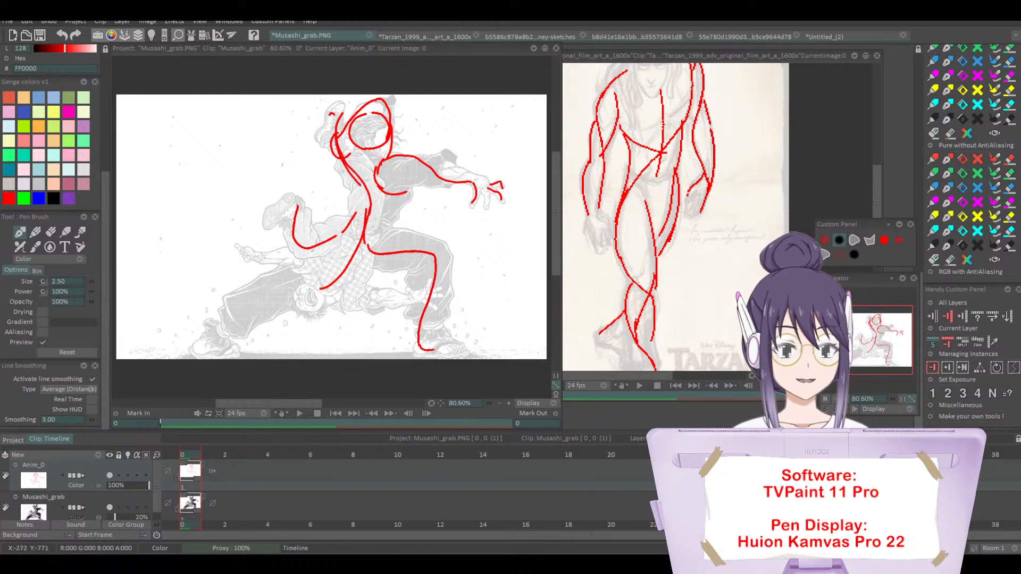
click(836, 398)
click(836, 399)
click(844, 399)
click(844, 399)
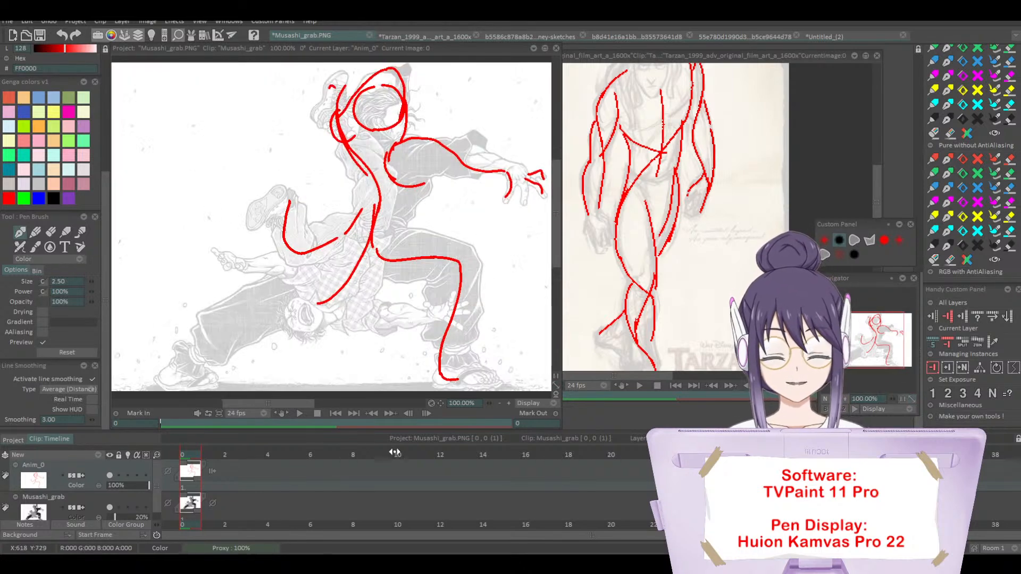
Step: Clear the red traced lines from the Musashi_grab animation layer
click(102, 466)
drag(105, 240, 101, 114)
click(16, 98)
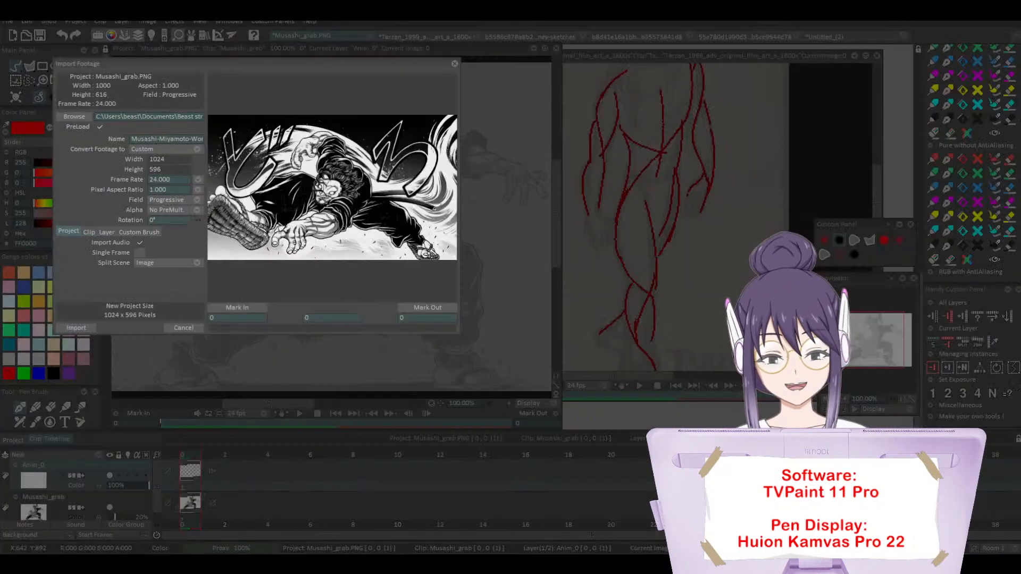
Step: Import the Musashi-Miyamoto-Workout-2-1024x596 image as a new project and widen its window to fit the whole drawing
click(79, 327)
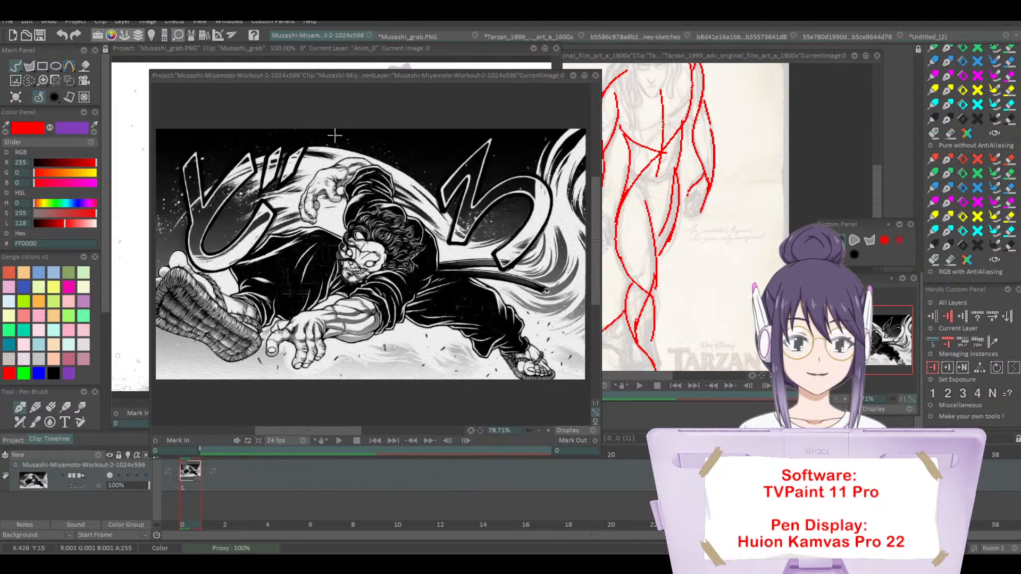
drag(296, 79, 257, 54)
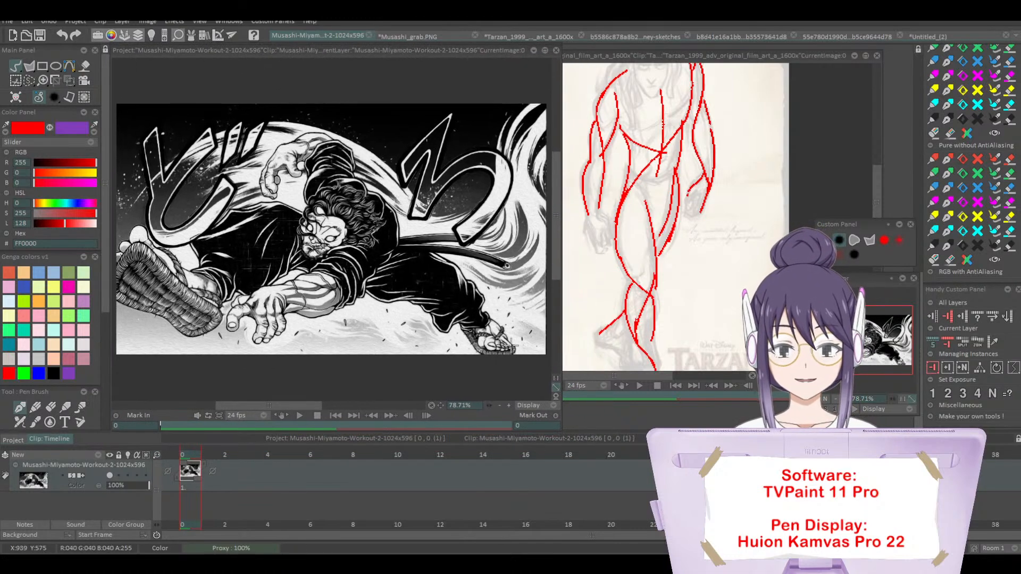
drag(866, 338, 854, 338)
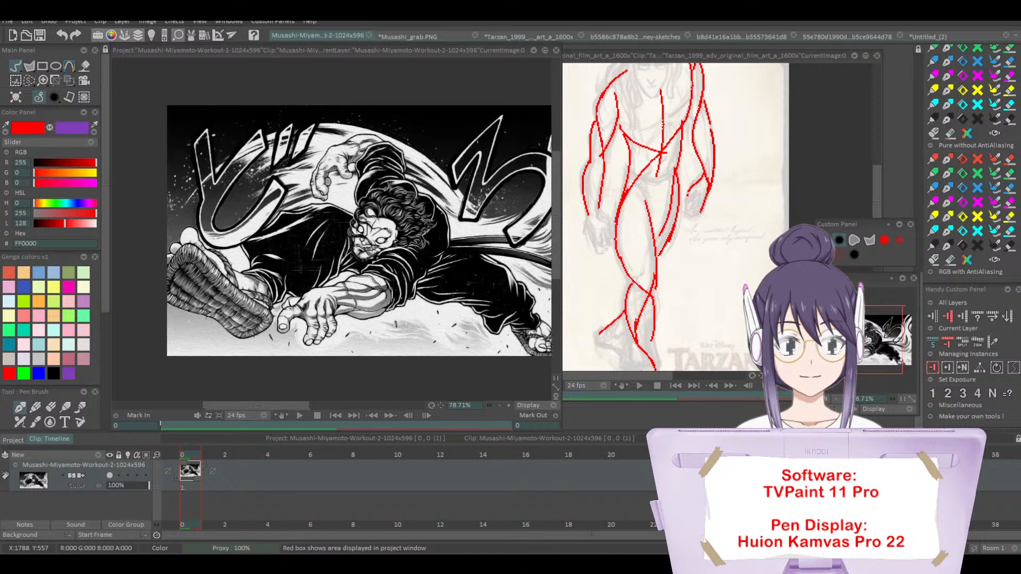
drag(560, 203, 619, 203)
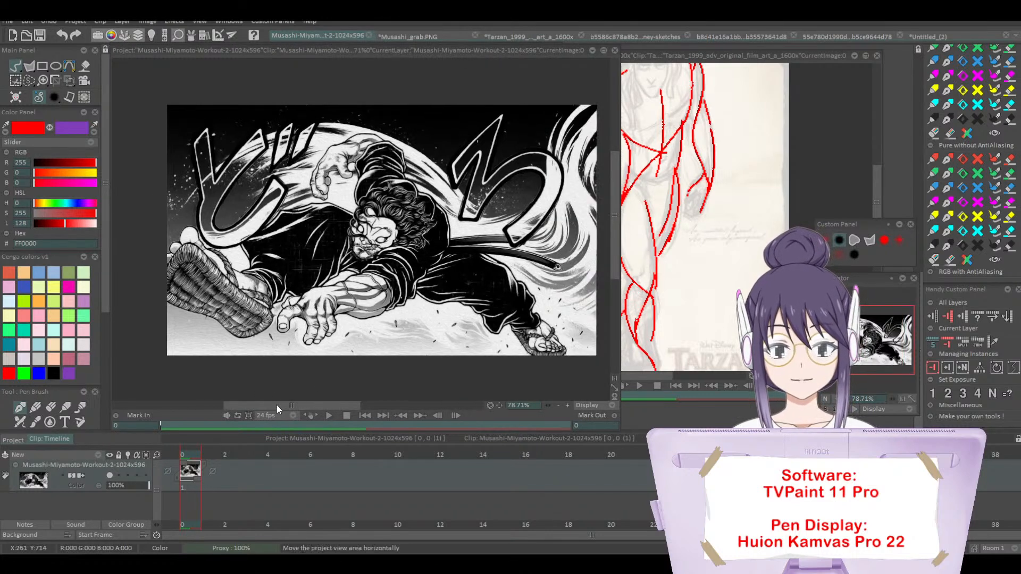
drag(276, 406, 280, 405)
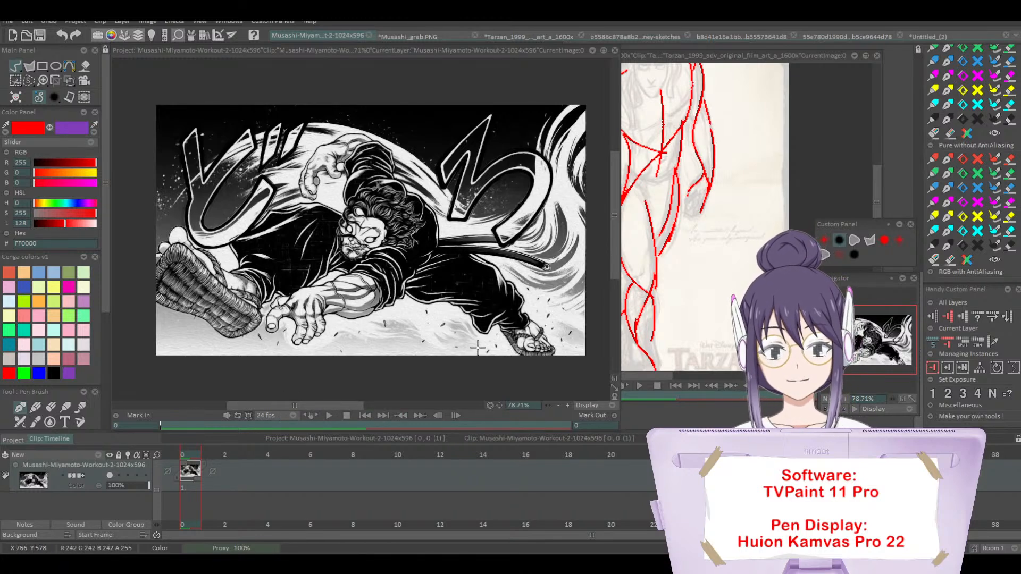
Step: Fade the Musashi-Miyamoto-Workout image layer to 23% opacity and add an animation layer
drag(134, 485, 119, 486)
click(98, 455)
click(122, 459)
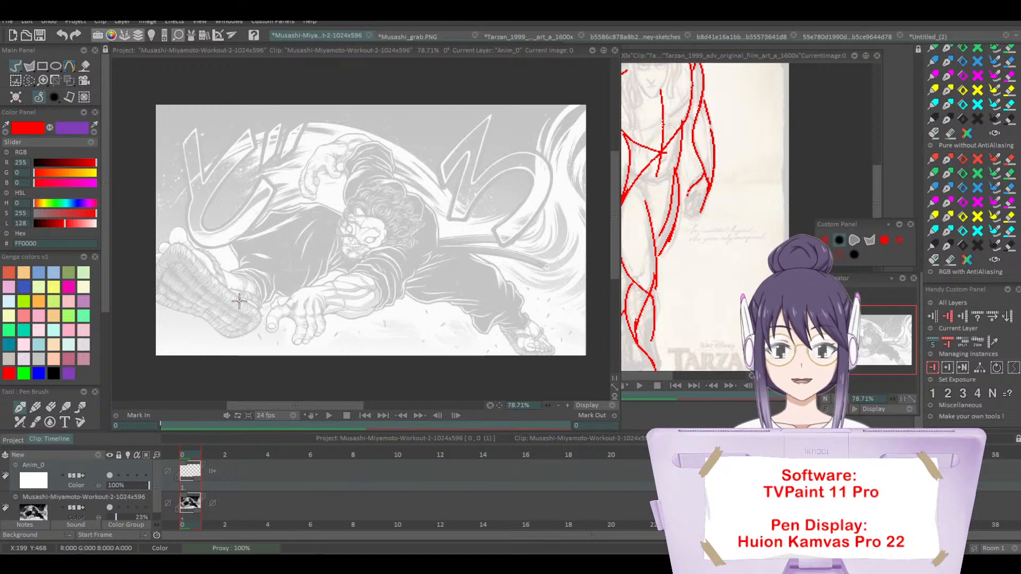
Step: Trace the lunging fighter's bent front leg in red, curving from the foot over the knee toward the hip
mouse_move(217, 298)
mouse_down()
mouse_move(240, 290)
mouse_move(321, 217)
mouse_up()
key(ctrl+z)
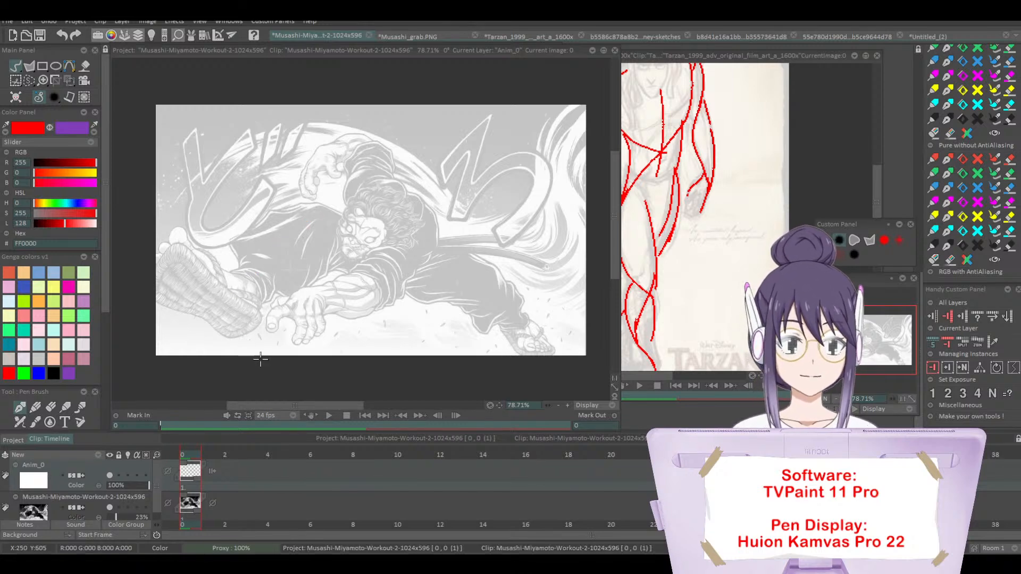
mouse_move(248, 321)
mouse_down()
mouse_move(315, 205)
mouse_move(349, 218)
mouse_up()
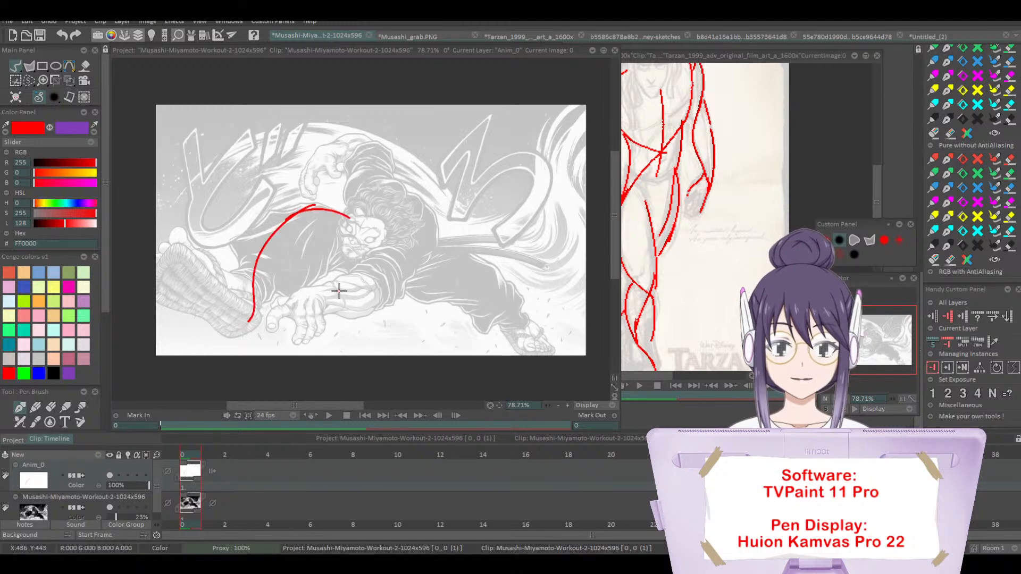
mouse_move(460, 255)
mouse_down()
mouse_move(505, 306)
mouse_move(517, 345)
mouse_move(544, 344)
mouse_move(446, 254)
mouse_move(365, 261)
mouse_move(409, 187)
mouse_move(437, 236)
mouse_move(383, 282)
mouse_up()
key(ctrl+z)
Step: Trace the lunging fighter's reaching arm and fingers, head and shoulder curves, and extended rear leg and foot in red
mouse_move(417, 238)
mouse_down()
mouse_move(380, 283)
mouse_move(420, 246)
mouse_move(393, 237)
mouse_move(348, 292)
mouse_move(319, 288)
mouse_move(295, 343)
mouse_up()
key(ctrl+z)
key(ctrl+z)
mouse_move(312, 308)
mouse_down()
mouse_move(316, 336)
mouse_move(314, 310)
mouse_move(274, 327)
mouse_move(270, 309)
mouse_move(309, 302)
mouse_move(268, 306)
mouse_move(340, 288)
mouse_up()
key(ctrl+z)
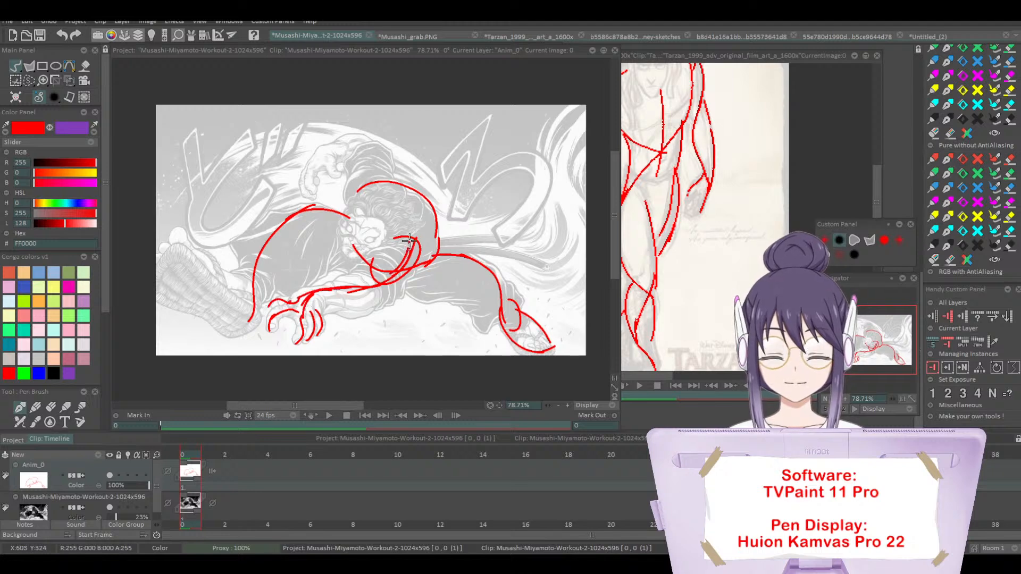
mouse_move(409, 241)
mouse_down()
mouse_move(368, 172)
mouse_move(349, 204)
mouse_move(393, 183)
mouse_up()
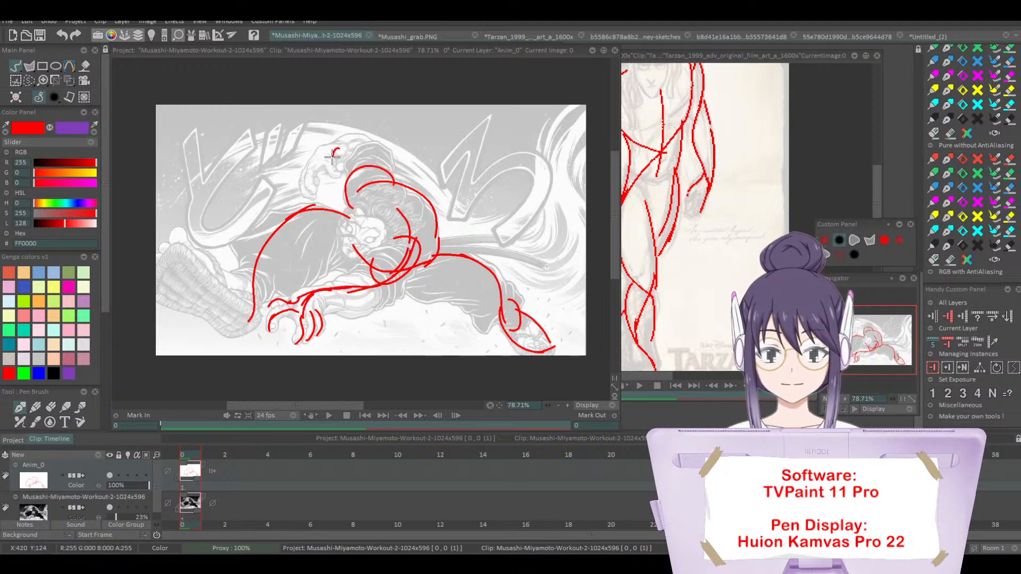
Step: Trace the fighter's raised arm with its curled fingers and the outer edges of the large front foot's sole
mouse_move(334, 150)
mouse_down()
mouse_move(341, 175)
mouse_move(299, 175)
mouse_move(309, 197)
mouse_move(325, 169)
mouse_move(381, 133)
mouse_move(338, 143)
mouse_move(373, 158)
mouse_move(381, 144)
mouse_move(388, 170)
mouse_move(360, 177)
mouse_up()
key(ctrl+z)
drag(252, 316, 157, 286)
key(ctrl+z)
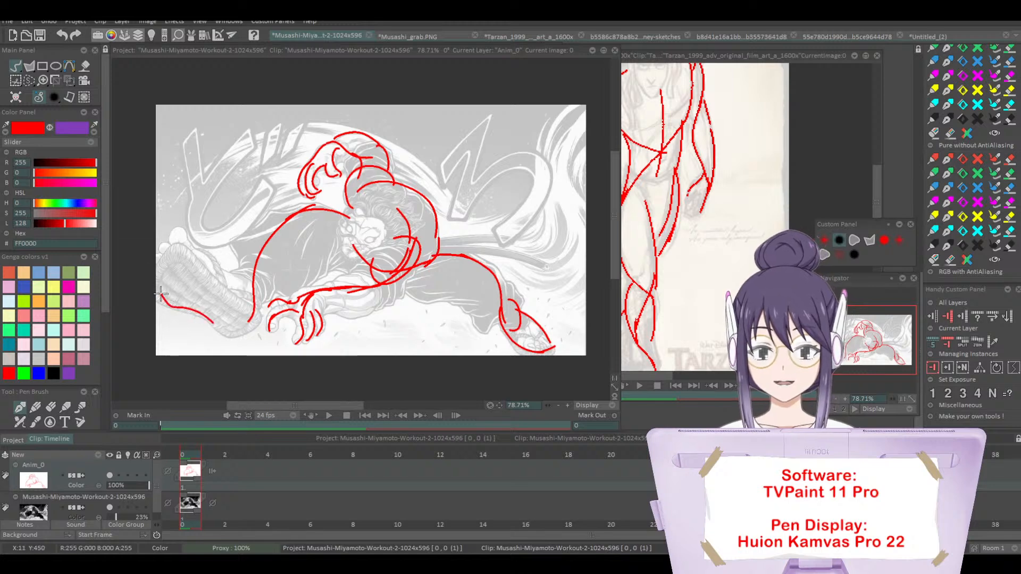
mouse_move(177, 246)
mouse_down()
mouse_move(156, 265)
mouse_move(200, 250)
mouse_move(270, 305)
mouse_move(334, 257)
mouse_up()
key(ctrl+z)
Step: Trace the upper and lower contours of the fighter's bent front thigh and the underside of the rear leg
key(ctrl+z)
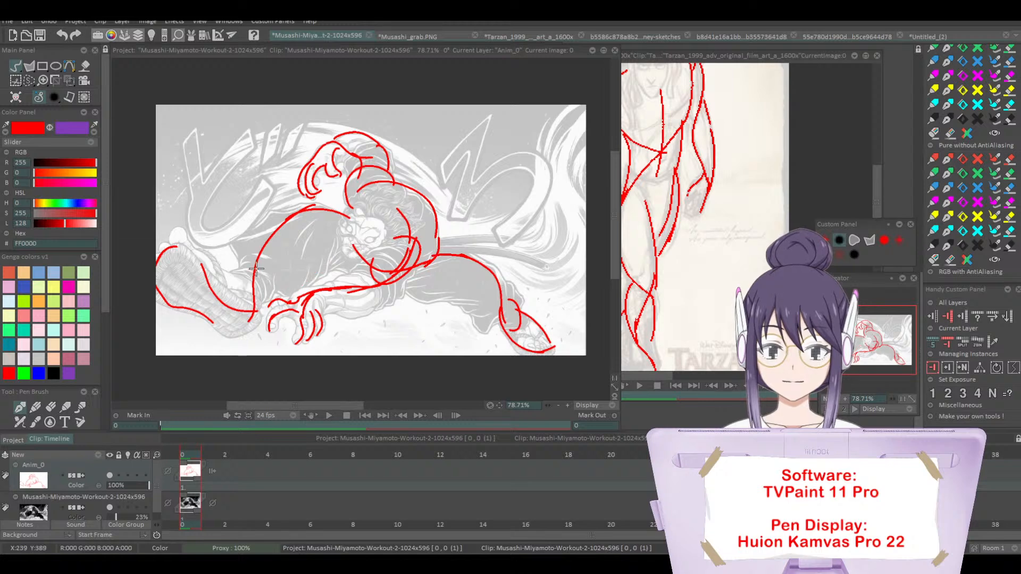
mouse_move(251, 285)
mouse_down()
mouse_move(297, 293)
mouse_move(348, 256)
mouse_up()
key(ctrl+z)
key(ctrl+z)
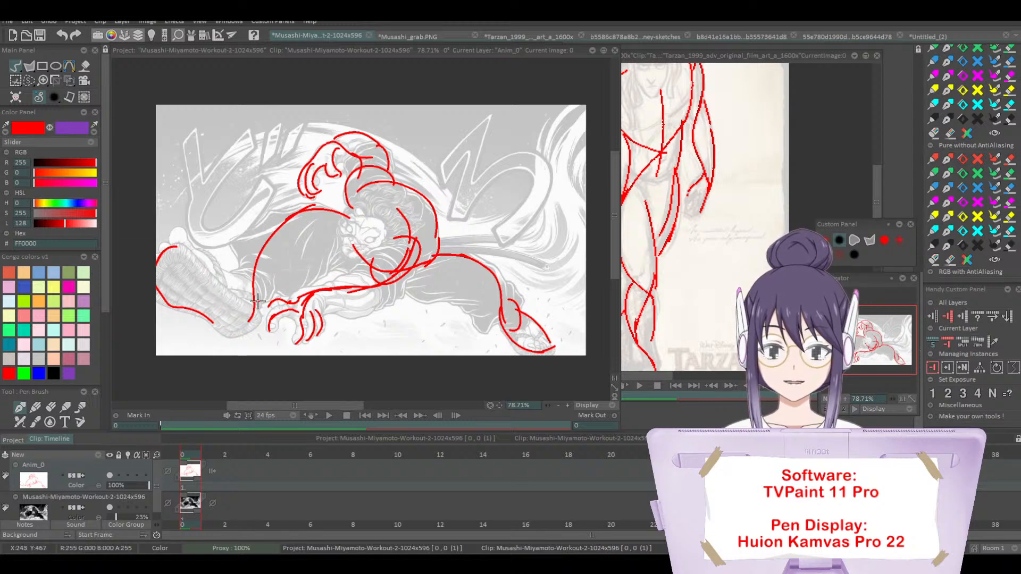
drag(257, 302, 340, 242)
mouse_move(243, 281)
mouse_down()
mouse_move(285, 209)
mouse_move(320, 212)
mouse_up()
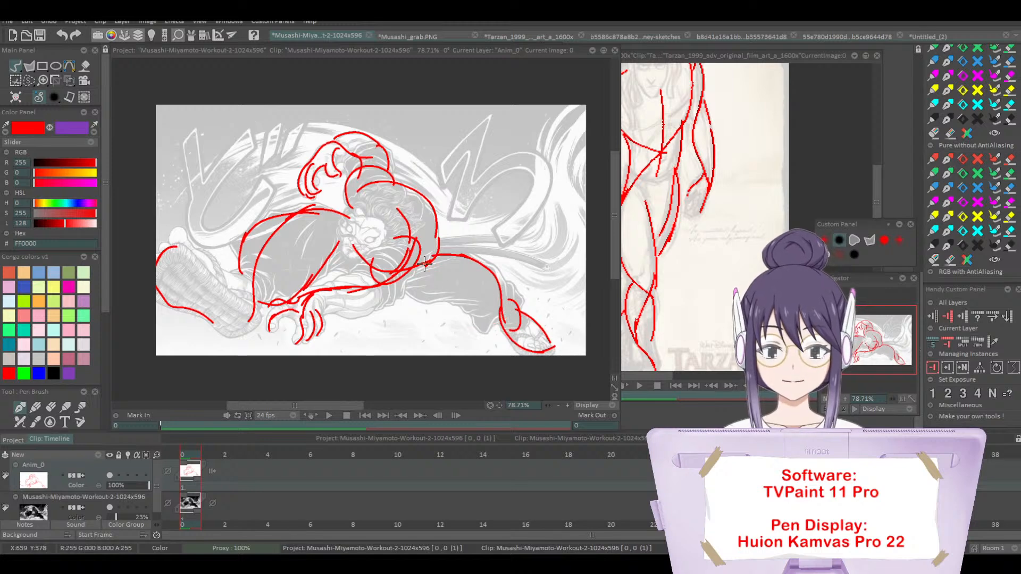
drag(402, 272, 500, 299)
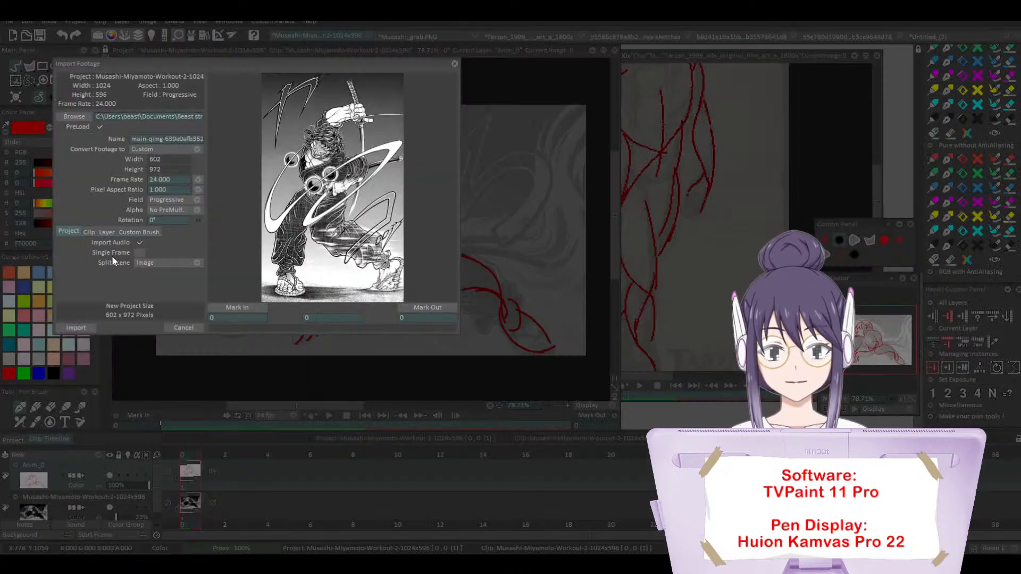
Step: Import the main-qimg swordsman image as a new project, align its window beside the Tarzan artwork, and enlarge the view to 75%
click(76, 327)
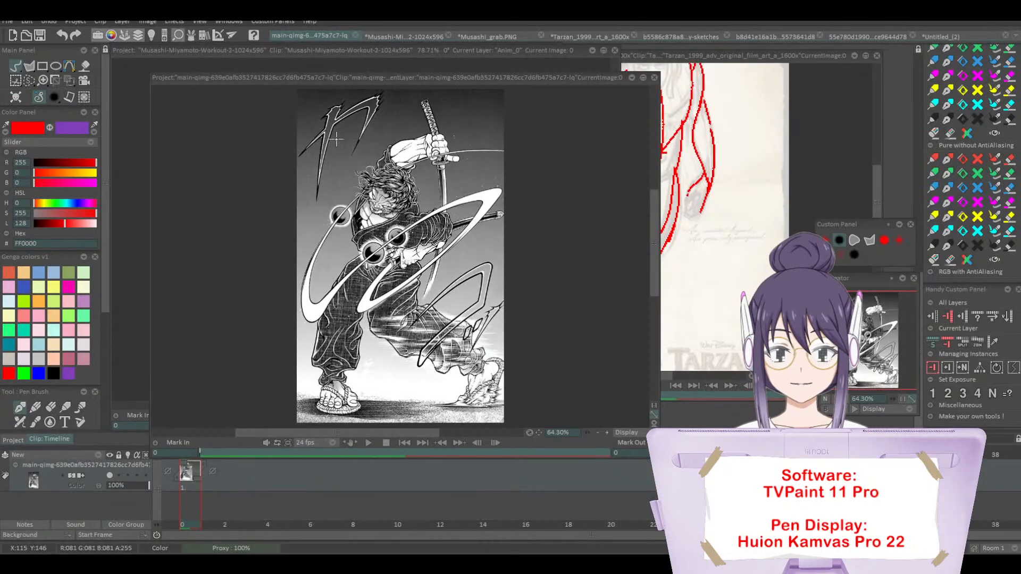
drag(340, 78, 306, 56)
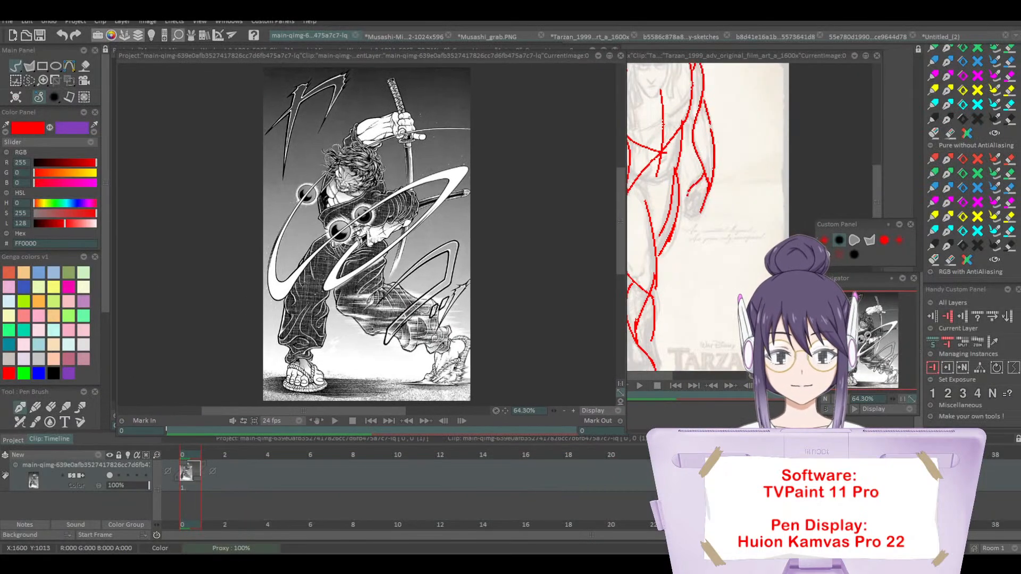
click(844, 399)
drag(868, 351, 864, 344)
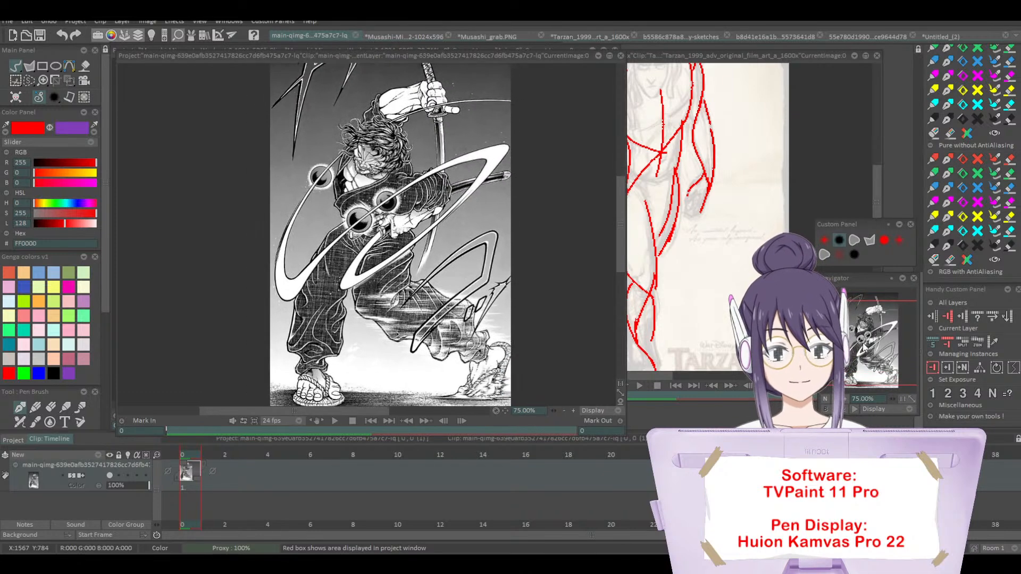
Step: Fade the main-qimg swordsman image layer to 38% opacity and add an animation layer above it
click(137, 485)
drag(135, 480, 123, 481)
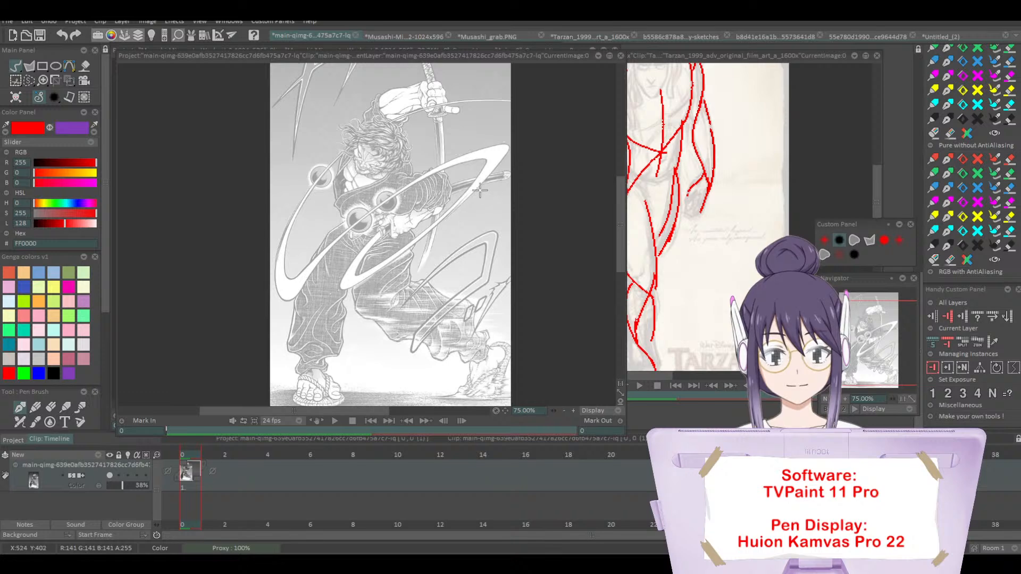
mouse_move(397, 221)
mouse_down()
mouse_move(377, 234)
mouse_move(351, 285)
mouse_move(468, 193)
mouse_move(483, 155)
mouse_move(348, 265)
mouse_move(378, 267)
mouse_move(476, 163)
mouse_move(427, 180)
mouse_move(264, 303)
mouse_move(313, 183)
mouse_up()
key(ctrl+z)
click(80, 455)
click(125, 458)
key(ctrl+z)
Step: Trace the sword's sweeping slash trail in red, covering the large outer arc and the narrow inner loop
mouse_move(391, 221)
mouse_down()
mouse_move(385, 260)
mouse_move(482, 157)
mouse_move(306, 272)
mouse_move(316, 186)
mouse_move(340, 168)
mouse_up()
key(ctrl+z)
mouse_move(325, 247)
mouse_down()
mouse_move(298, 282)
mouse_move(372, 126)
mouse_up()
mouse_move(335, 240)
mouse_down()
mouse_move(475, 179)
mouse_move(408, 243)
mouse_move(428, 232)
mouse_up()
mouse_move(349, 140)
mouse_down()
mouse_move(511, 97)
mouse_move(380, 122)
mouse_move(512, 103)
mouse_up()
key(ctrl+z)
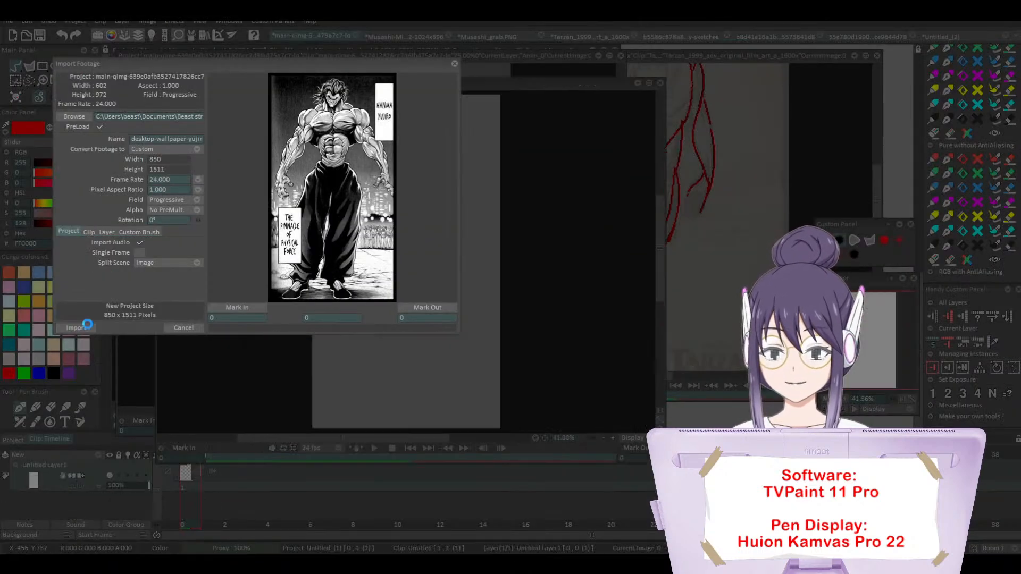
Step: Import the desktop-wallpaper-yujiro-hanma-baki-manga image as a new project and frame the upper body at 75% zoom
click(87, 328)
drag(341, 53, 336, 47)
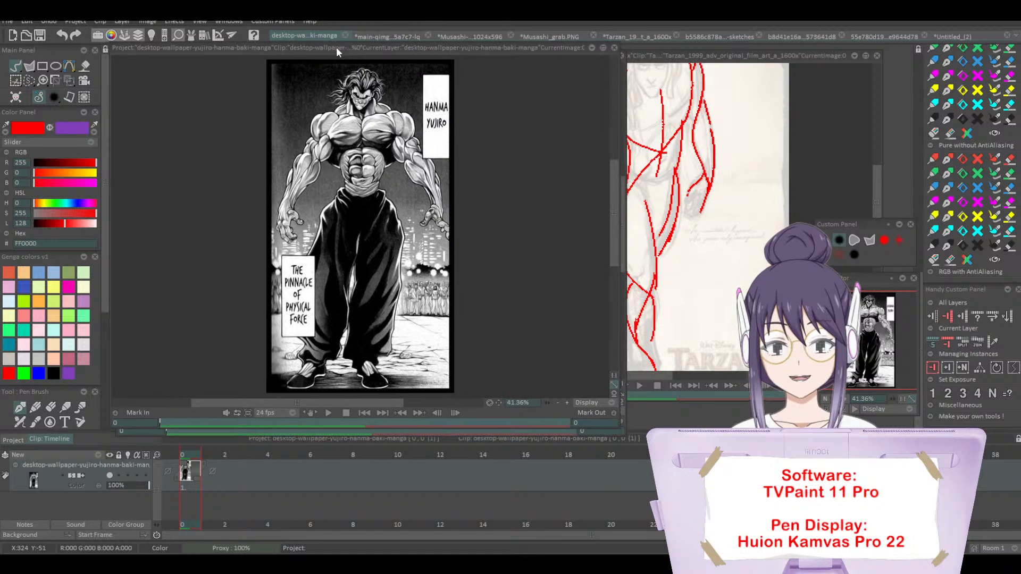
click(845, 399)
drag(859, 349, 856, 329)
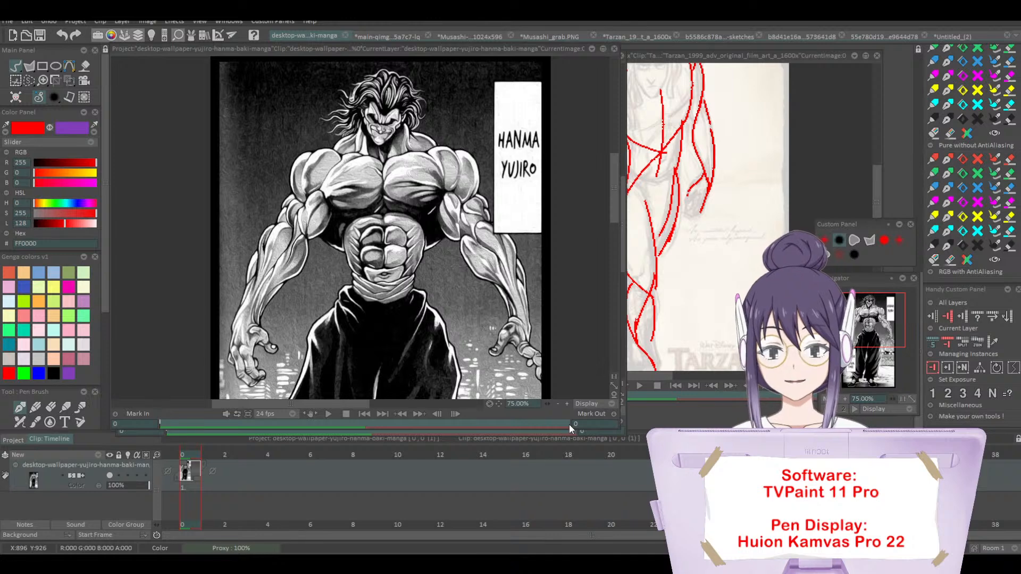
Step: Fade the Yujiro image layer to 31% opacity and add an animation layer above it
click(124, 485)
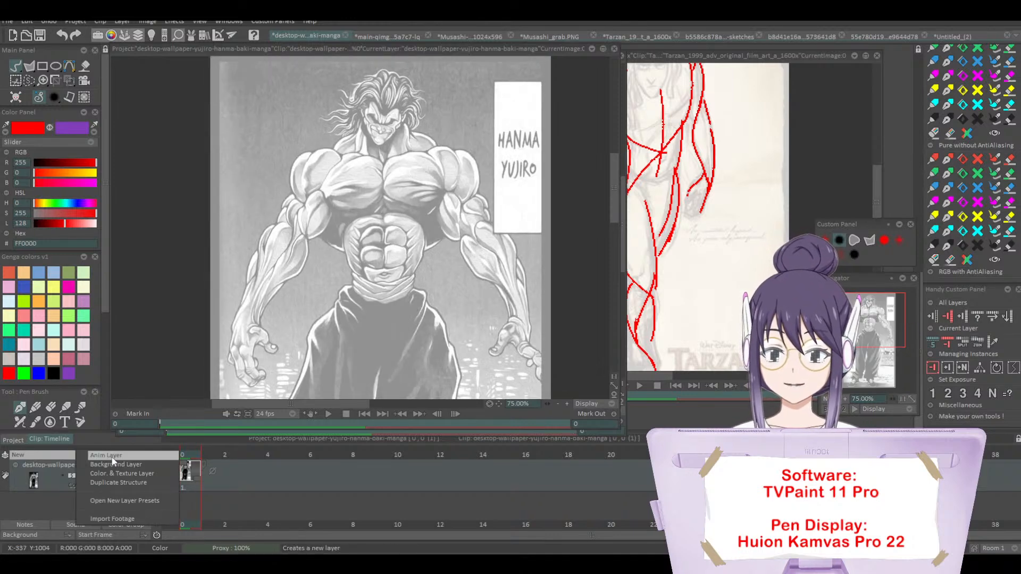
click(72, 458)
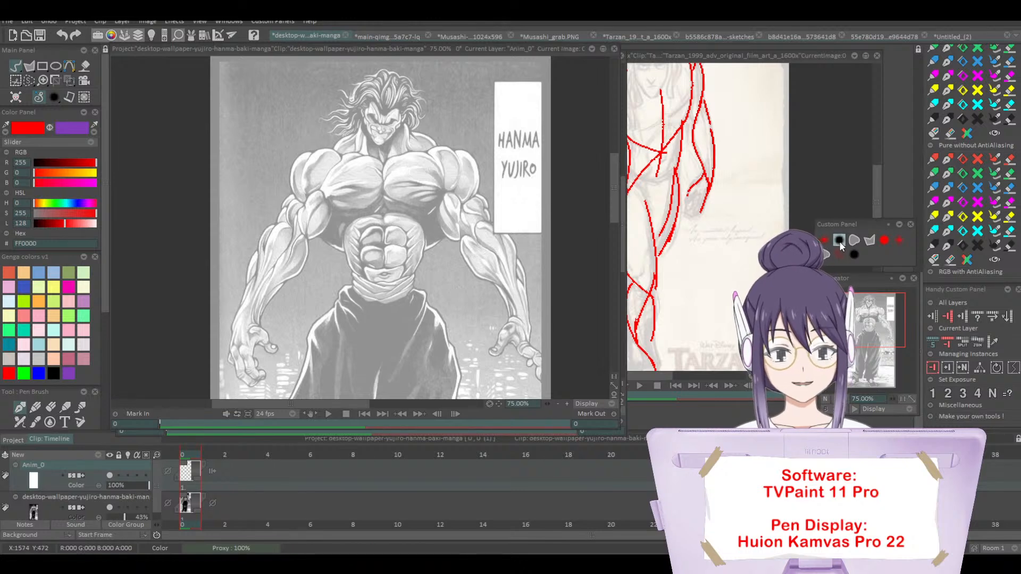
click(120, 517)
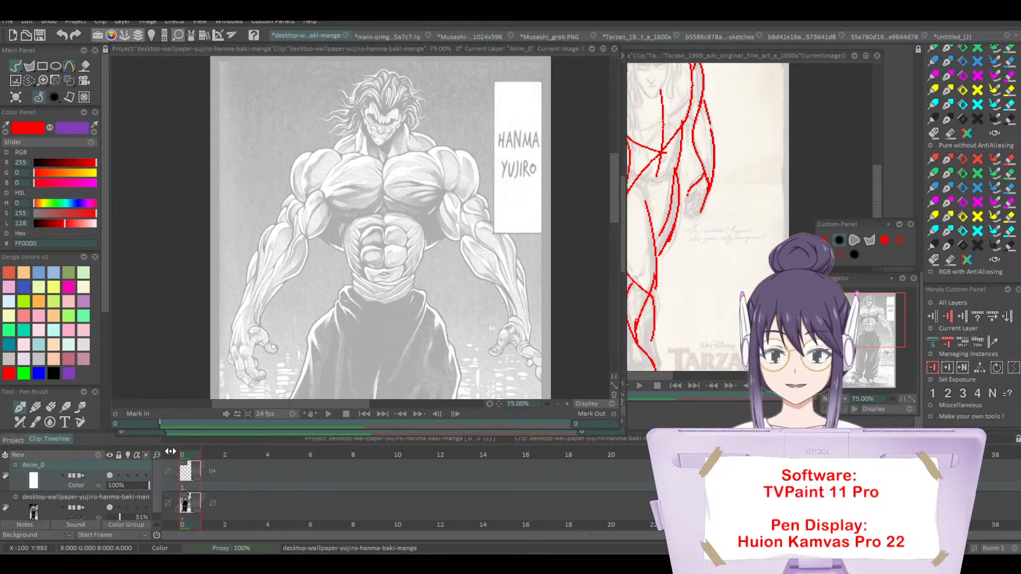
Step: Trace in red the lower edge of Yujiro's chest muscle and the outer curves of the arm nearest the name caption
mouse_move(381, 156)
mouse_down()
mouse_move(384, 199)
mouse_move(433, 206)
mouse_up()
key(ctrl+z)
click(392, 171)
mouse_move(378, 180)
mouse_down()
mouse_move(465, 197)
mouse_move(487, 235)
mouse_move(493, 222)
mouse_move(506, 278)
mouse_up()
drag(505, 288, 518, 320)
Step: Trace the forearm contours, wrist, fingers and inner upper arm of Yujiro's arm beside the name caption
drag(278, 403, 292, 404)
drag(437, 230, 486, 335)
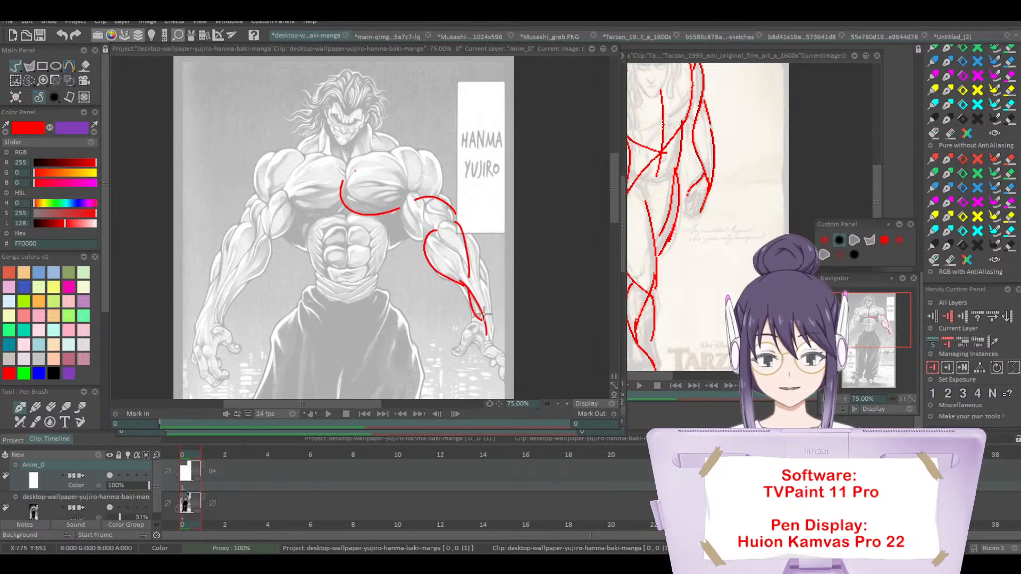
mouse_move(478, 272)
mouse_down()
mouse_move(492, 308)
mouse_move(486, 343)
mouse_move(504, 371)
mouse_up()
mouse_move(481, 334)
mouse_down()
mouse_move(469, 330)
mouse_move(458, 352)
mouse_up()
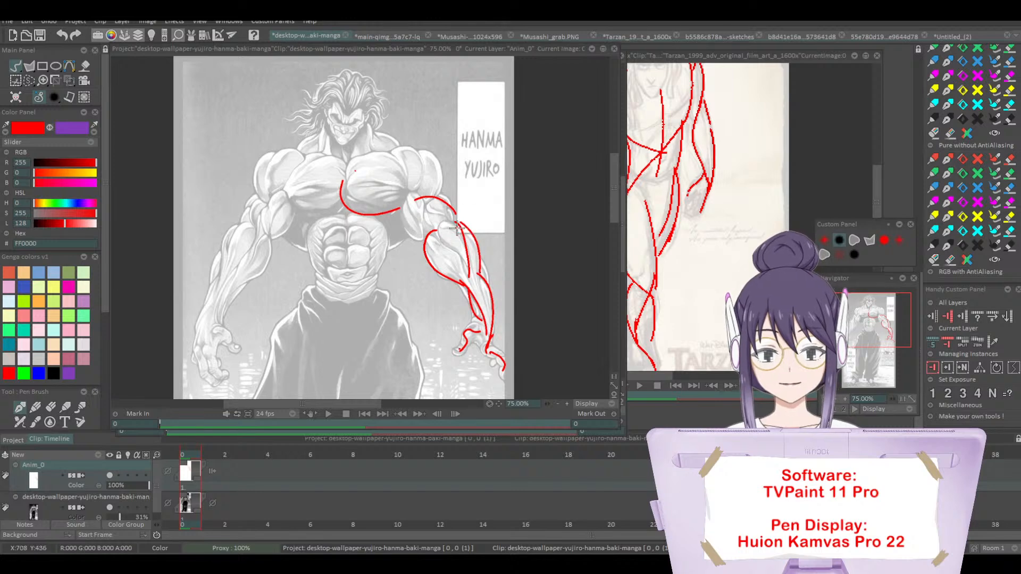
drag(410, 190, 428, 239)
drag(294, 200, 254, 238)
drag(216, 317, 229, 245)
key(ctrl+z)
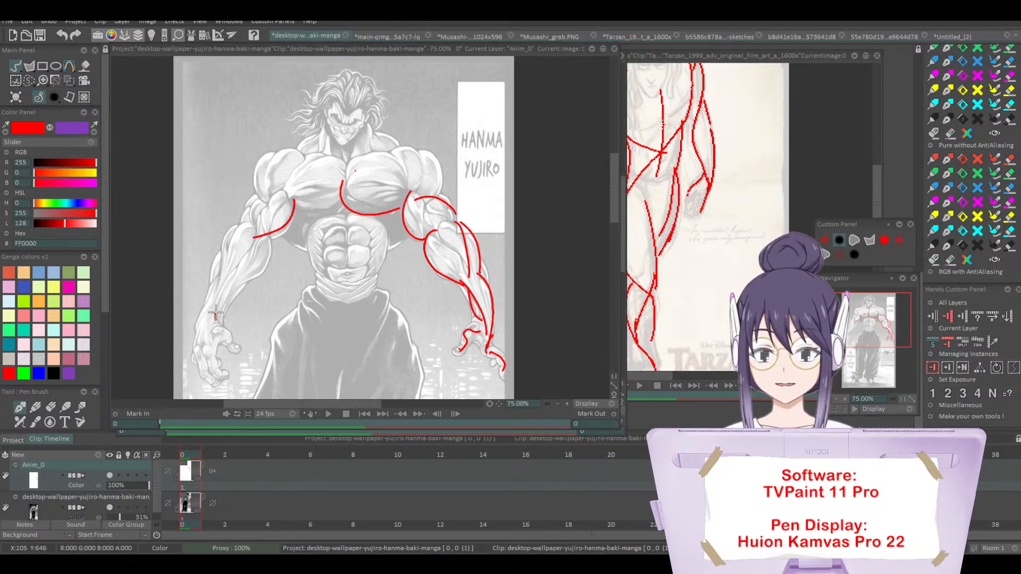
drag(216, 318, 255, 241)
key(ctrl+z)
key(ctrl+z)
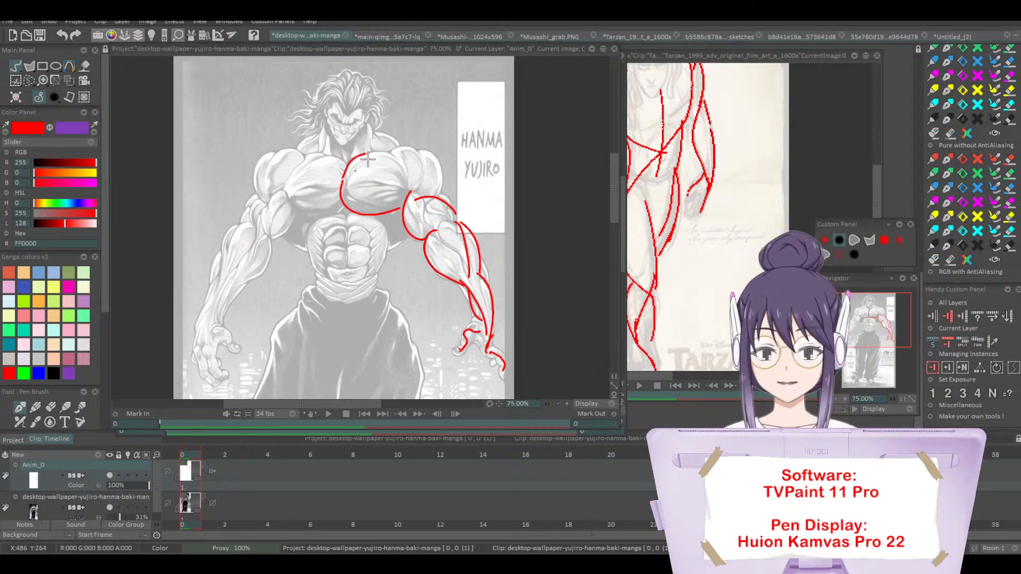
Step: Trace the upper edges of both of Yujiro's chest muscles and the lower edge of the one farther from the caption
mouse_move(369, 152)
mouse_down()
mouse_move(405, 157)
mouse_move(306, 161)
mouse_move(345, 211)
mouse_up()
key(ctrl+z)
mouse_move(347, 166)
mouse_down()
mouse_move(308, 158)
mouse_move(299, 198)
mouse_move(298, 166)
mouse_move(271, 203)
mouse_up()
key(ctrl+z)
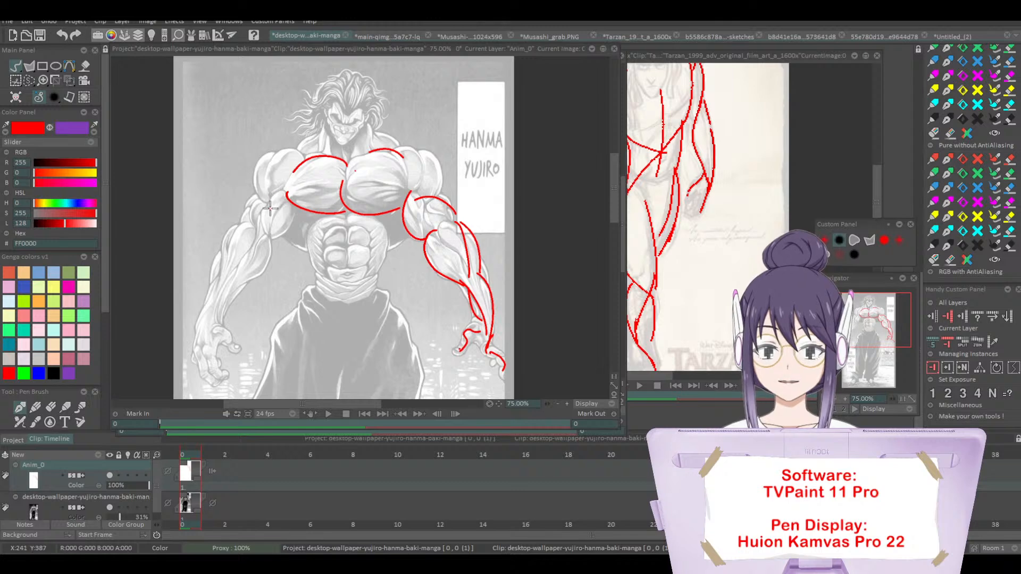
Step: Trace the shoulder, upper arm, forearm and hand of Yujiro's arm farther from the name caption
mouse_move(268, 258)
mouse_down()
mouse_move(269, 168)
mouse_move(270, 237)
mouse_move(256, 164)
mouse_move(252, 202)
mouse_move(278, 232)
mouse_move(208, 306)
mouse_move(198, 337)
mouse_move(270, 253)
mouse_up()
key(ctrl+z)
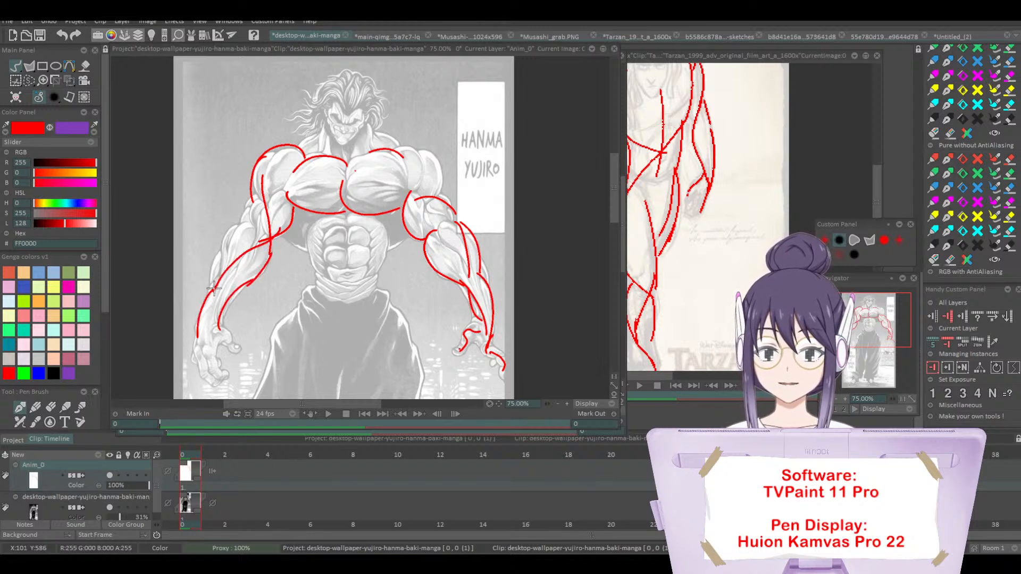
mouse_move(212, 294)
mouse_down()
mouse_move(214, 262)
mouse_move(253, 220)
mouse_up()
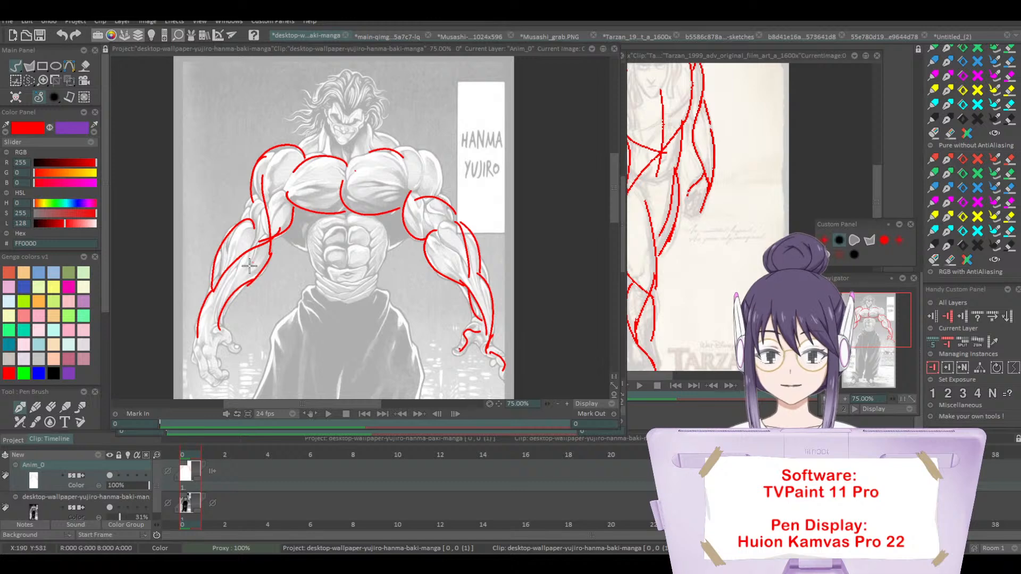
mouse_move(217, 326)
mouse_down()
mouse_move(238, 352)
mouse_move(211, 367)
mouse_move(219, 378)
mouse_up()
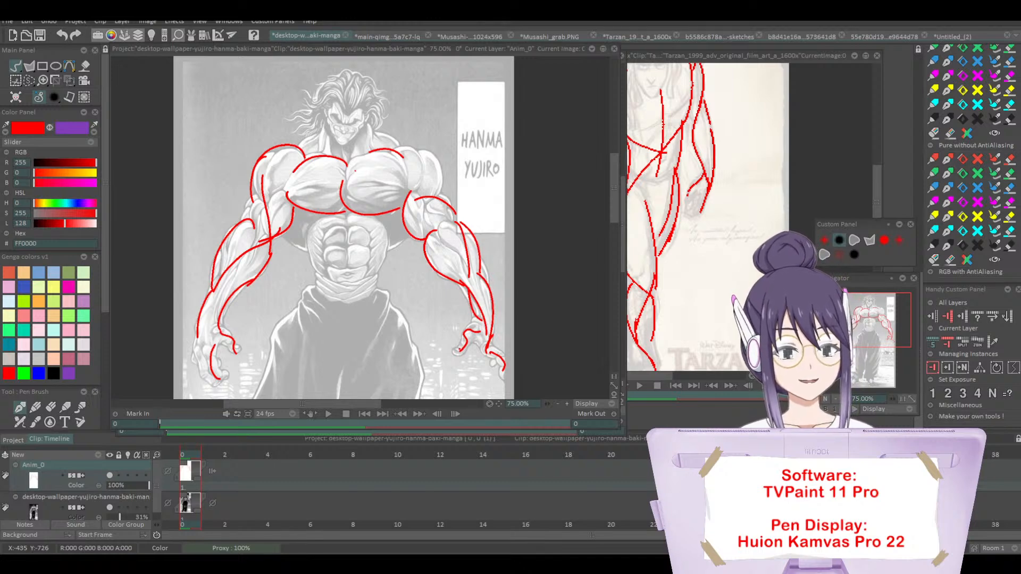
Step: Close the Yujiro artwork's window and create a new HDTV HD 1080p project at 1920 x 1080 and 24 fps
click(614, 48)
click(447, 312)
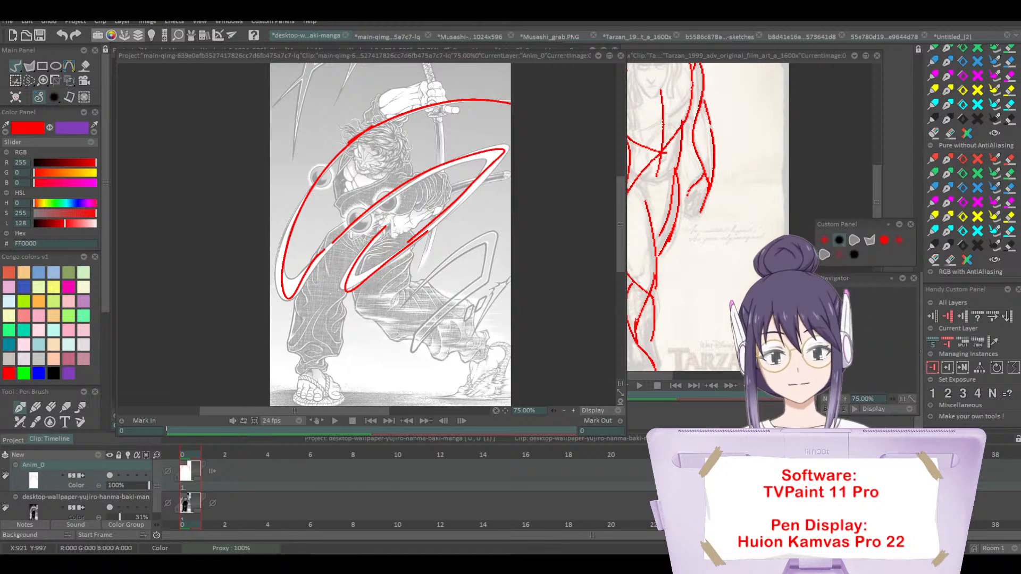
click(7, 21)
click(27, 31)
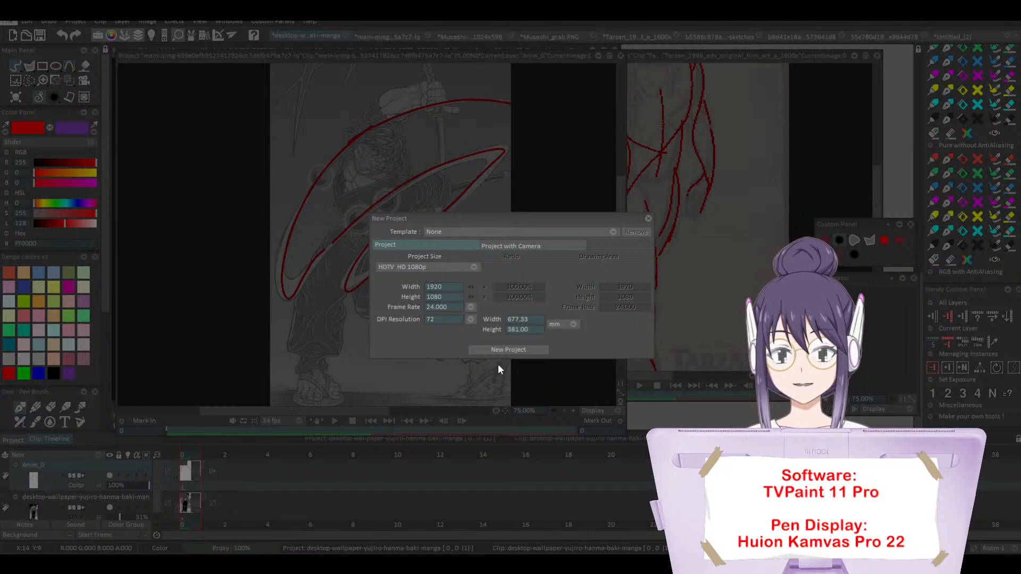
click(502, 350)
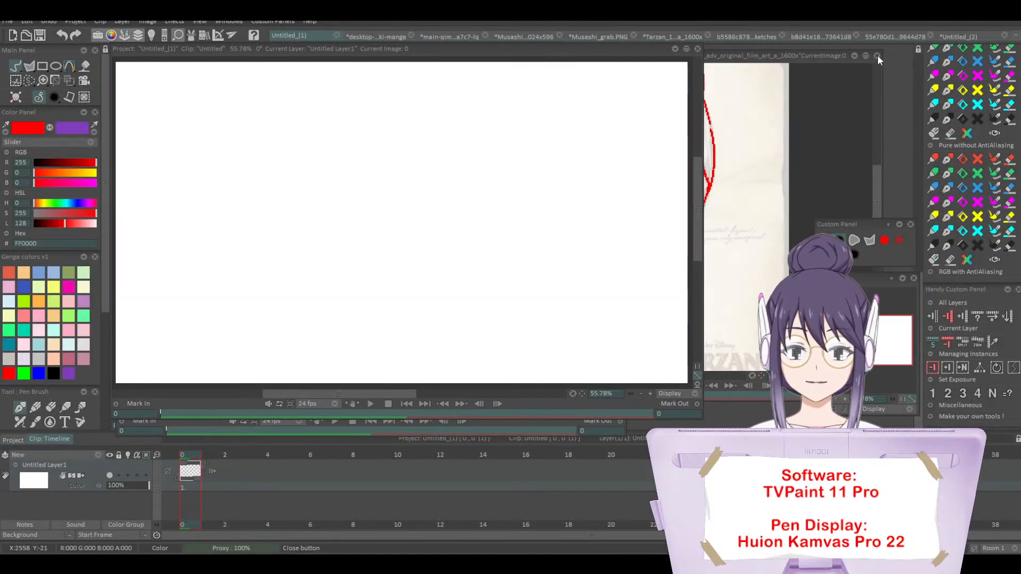
Step: Close the Tarzan artwork's window and widen the blank project's window into the freed space
click(877, 55)
click(466, 313)
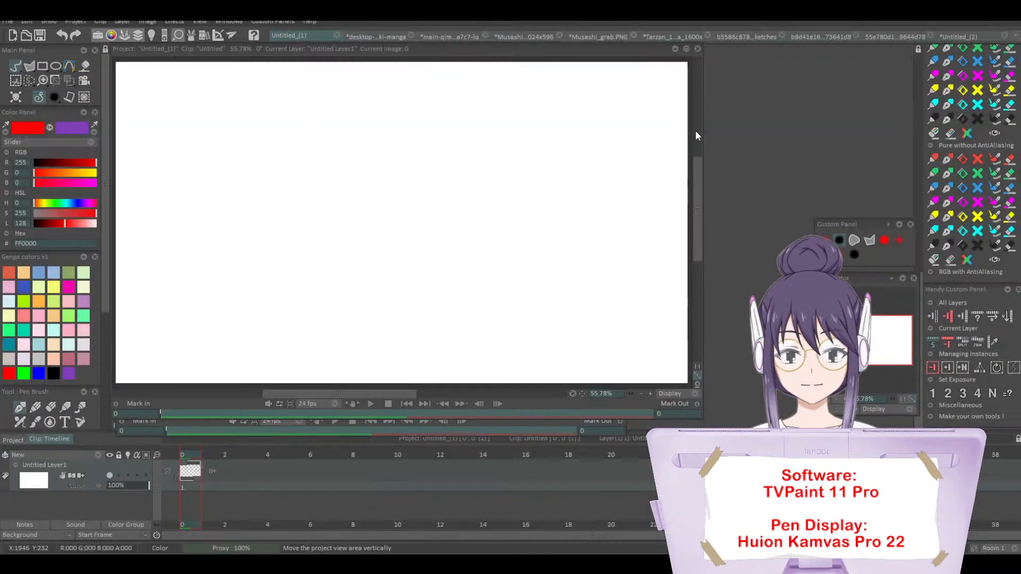
drag(694, 129, 806, 129)
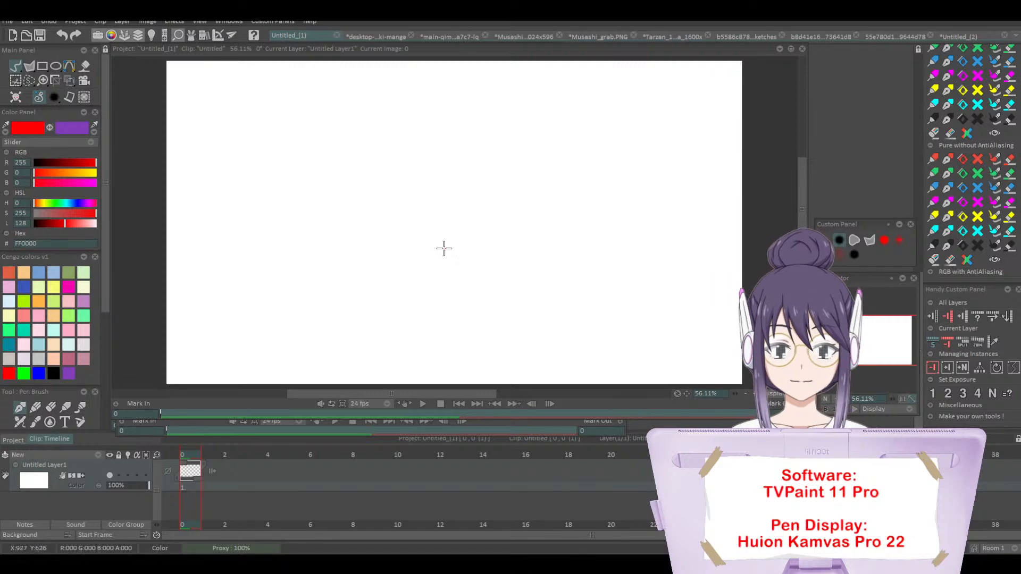
Step: Draw a simple symbolic eye in red with an almond outline, round iris, dot pupil and three lashes
mouse_move(500, 253)
mouse_down()
mouse_move(520, 239)
mouse_move(578, 248)
mouse_move(535, 236)
mouse_move(539, 251)
mouse_move(538, 219)
mouse_move(512, 228)
mouse_up()
drag(564, 236, 569, 224)
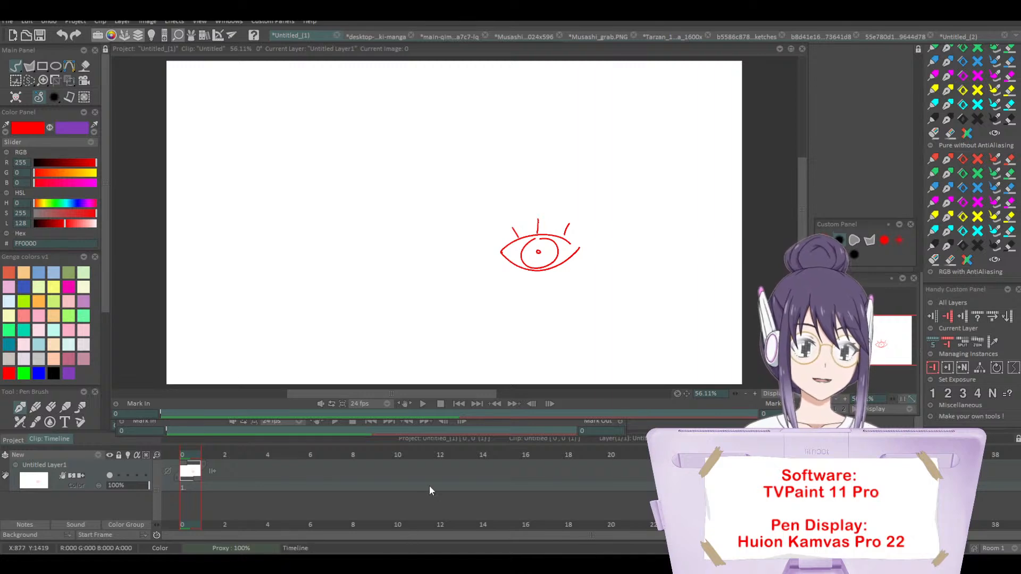
Step: Enlarge the view to 100% and draw a thick, tapered upper lash shape below the symbolic eye, curving down at its outer corner
click(844, 398)
drag(872, 344, 876, 354)
mouse_move(517, 220)
mouse_down()
mouse_move(593, 214)
mouse_move(510, 235)
mouse_move(571, 212)
mouse_up()
key(ctrl+z)
mouse_move(511, 233)
mouse_down()
mouse_move(574, 215)
mouse_move(595, 221)
mouse_up()
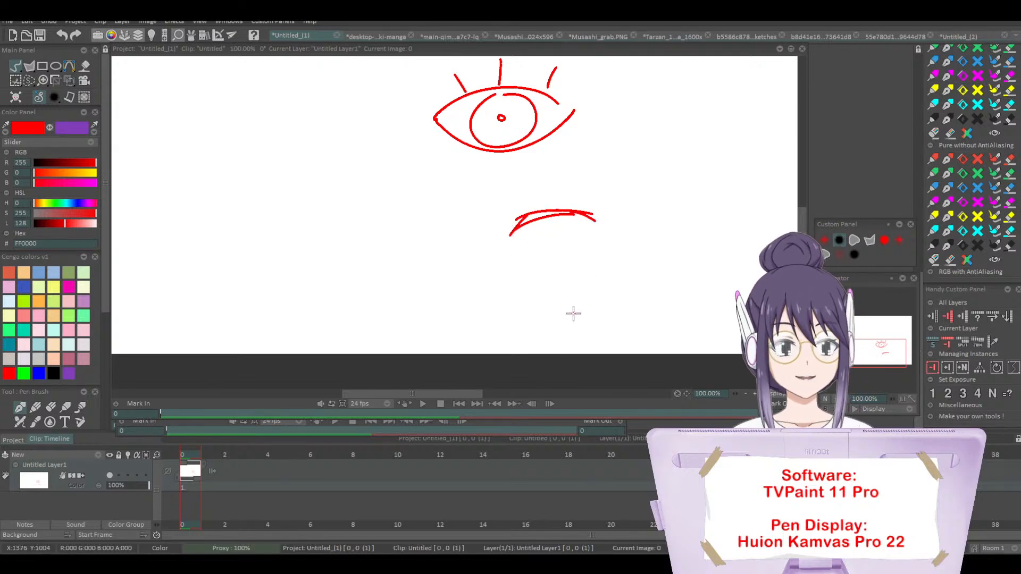
key(ctrl+z)
key(ctrl+z)
mouse_move(512, 235)
mouse_down()
mouse_move(582, 222)
mouse_move(584, 212)
mouse_move(607, 237)
mouse_move(588, 258)
mouse_up()
drag(570, 218, 602, 242)
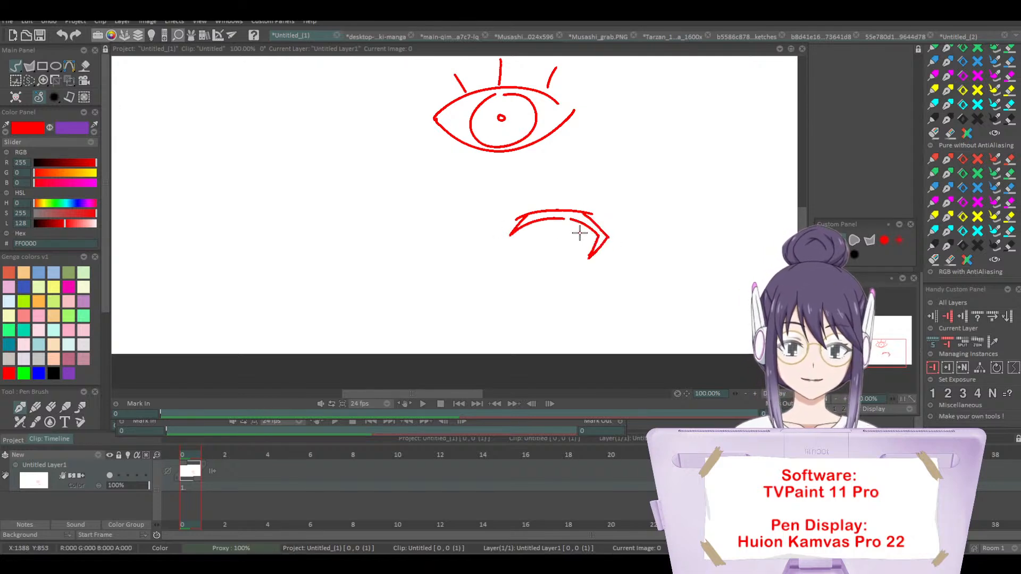
Step: Draw a short eyelid crease and a long, tapered arched eyebrow above the upper lash shape
drag(506, 212, 613, 162)
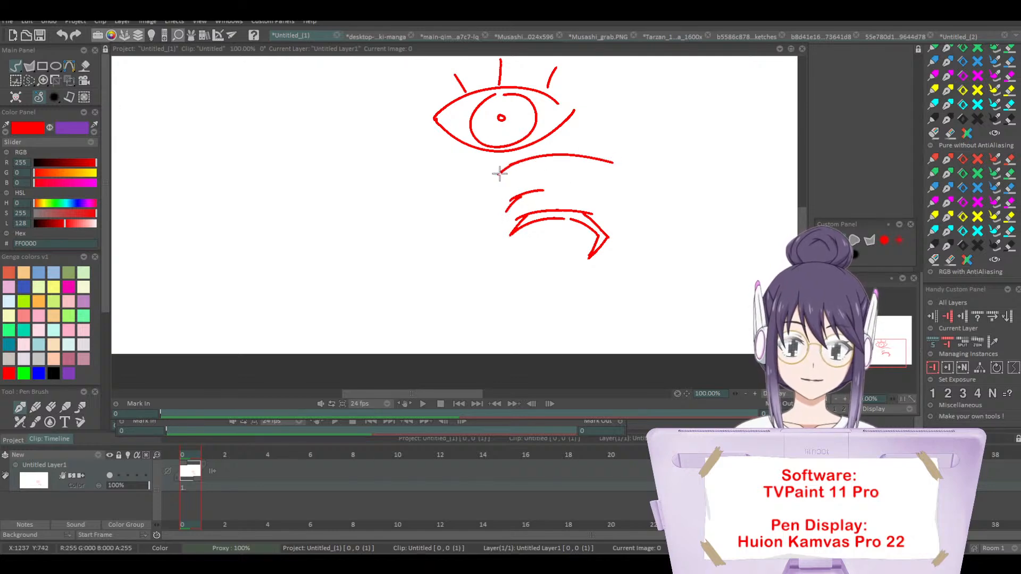
mouse_move(477, 186)
mouse_down()
mouse_move(590, 158)
mouse_move(623, 169)
mouse_up()
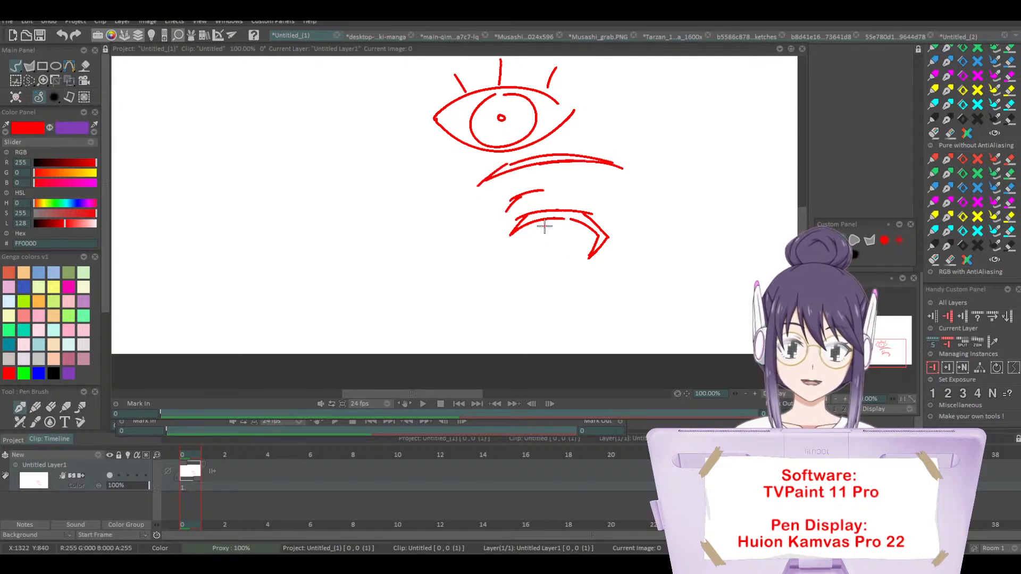
Step: Complete the stylised eye beneath the upper lash with an open rounded iris, narrow oval pupil and short curved lower lid line
mouse_move(543, 224)
mouse_down()
mouse_move(559, 265)
mouse_move(571, 231)
mouse_move(570, 257)
mouse_move(555, 251)
mouse_up()
mouse_move(556, 232)
mouse_down()
mouse_move(553, 258)
mouse_move(558, 236)
mouse_up()
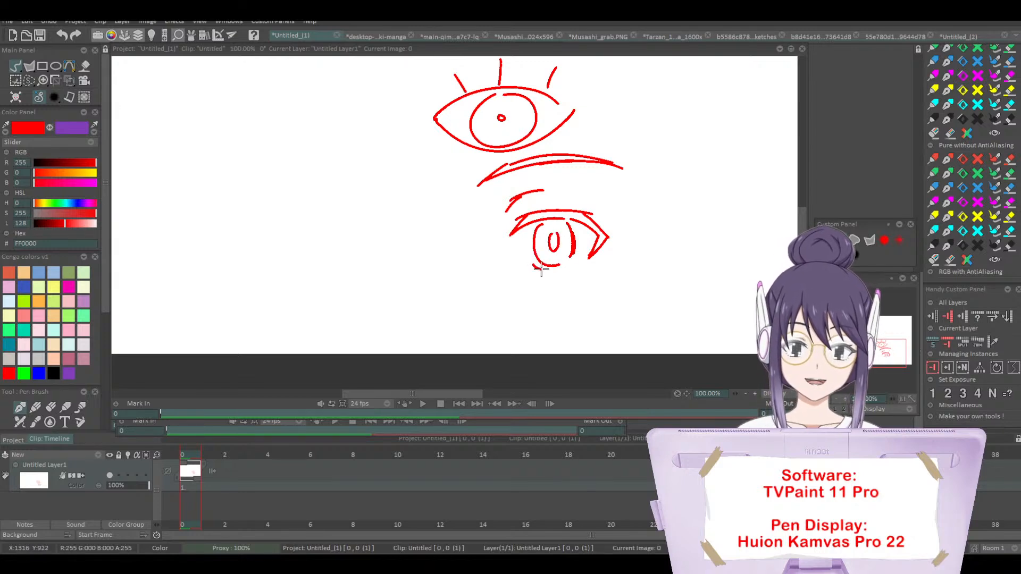
drag(531, 270, 585, 262)
key(ctrl+z)
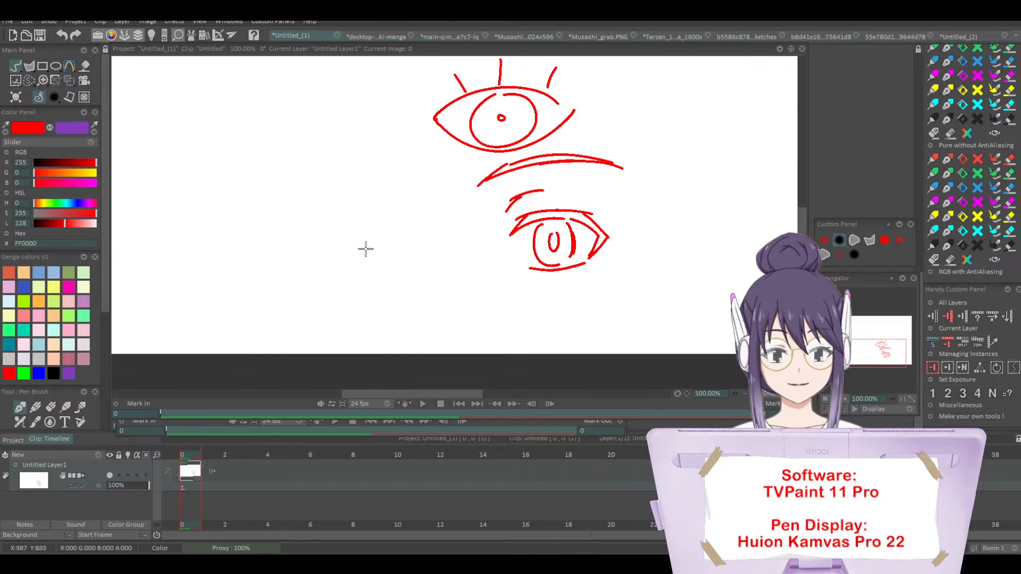
Step: Draw a small bowl-like shape with a flat oval top left of the stylised eye, plus an arrow pointing diagonally down to it
drag(309, 237, 330, 276)
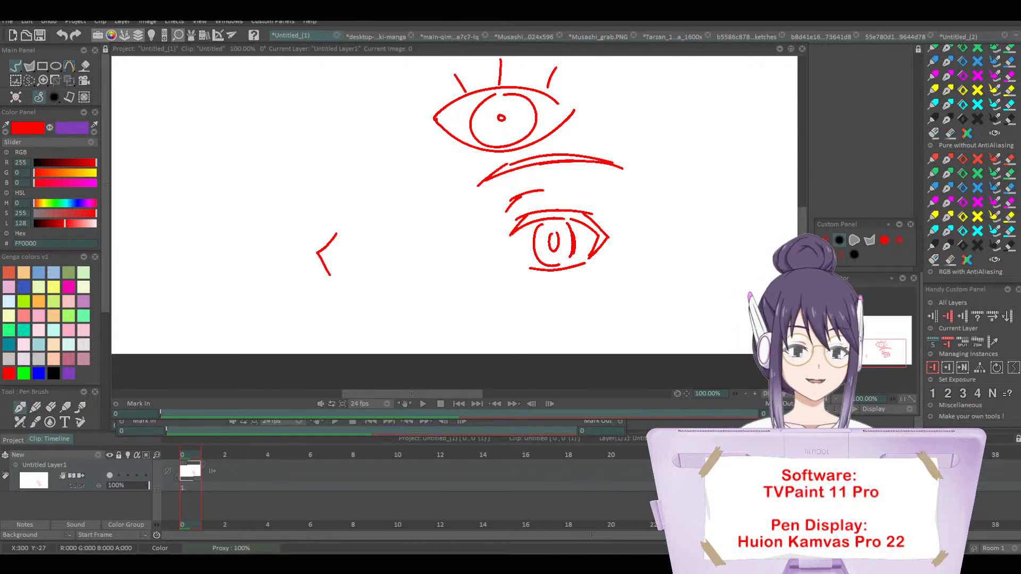
key(ctrl+z)
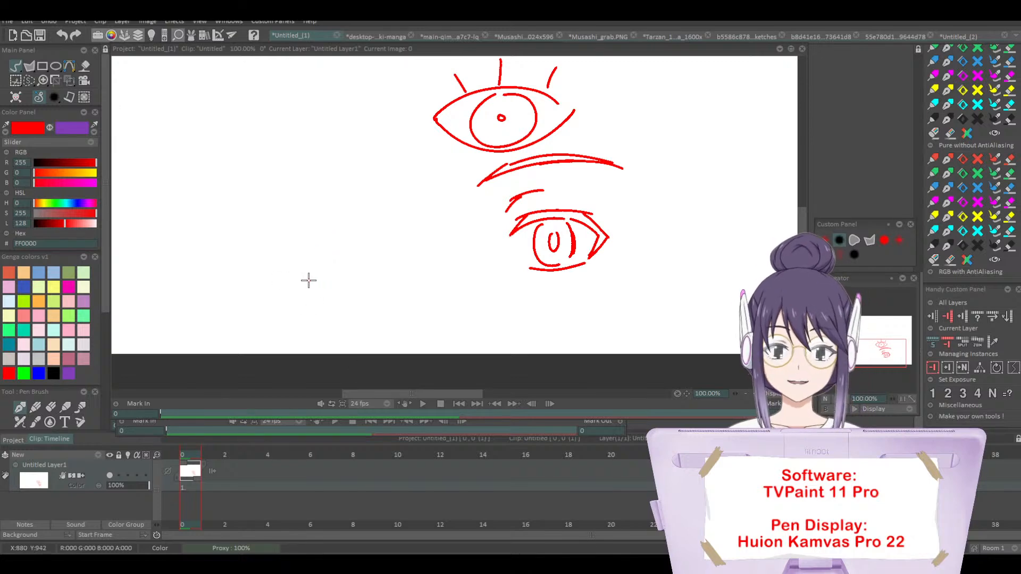
mouse_move(308, 279)
mouse_down()
mouse_move(366, 276)
mouse_move(305, 286)
mouse_move(367, 298)
mouse_move(346, 304)
mouse_move(368, 290)
mouse_move(365, 278)
mouse_move(372, 292)
mouse_move(353, 304)
mouse_move(319, 282)
mouse_move(367, 297)
mouse_up()
key(ctrl+z)
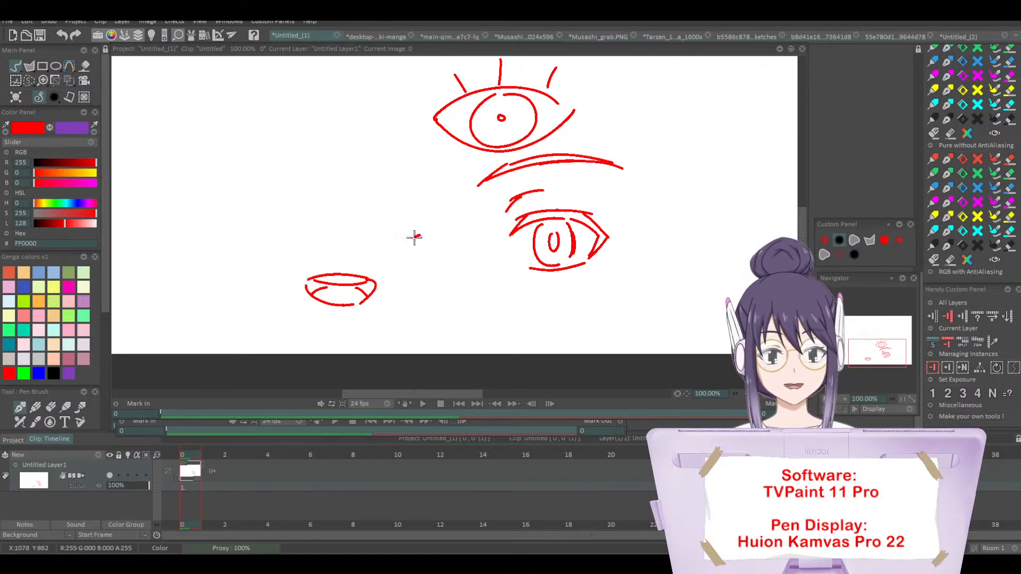
drag(420, 235, 376, 271)
mouse_move(391, 245)
mouse_down()
mouse_move(375, 271)
mouse_move(407, 260)
mouse_up()
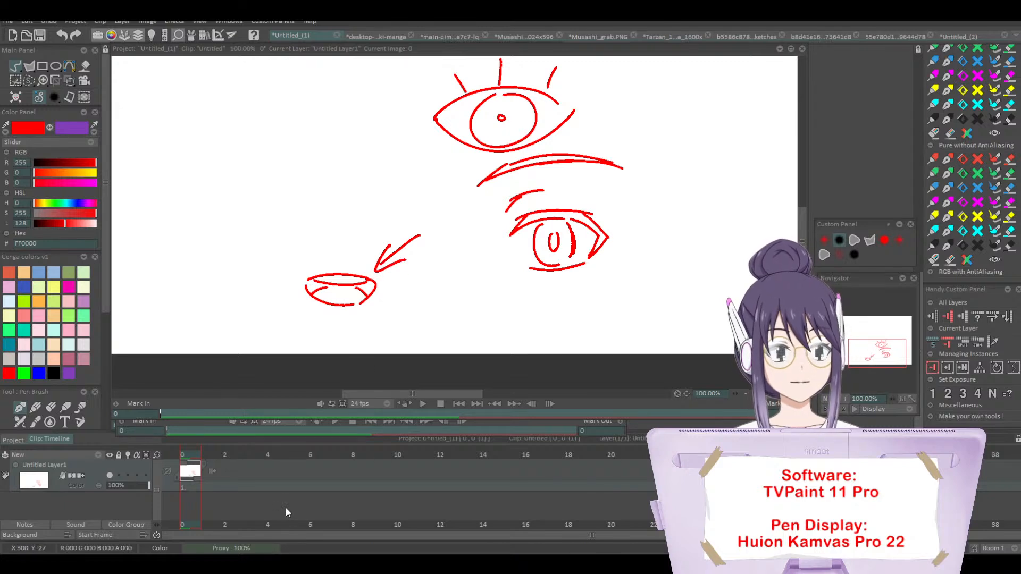
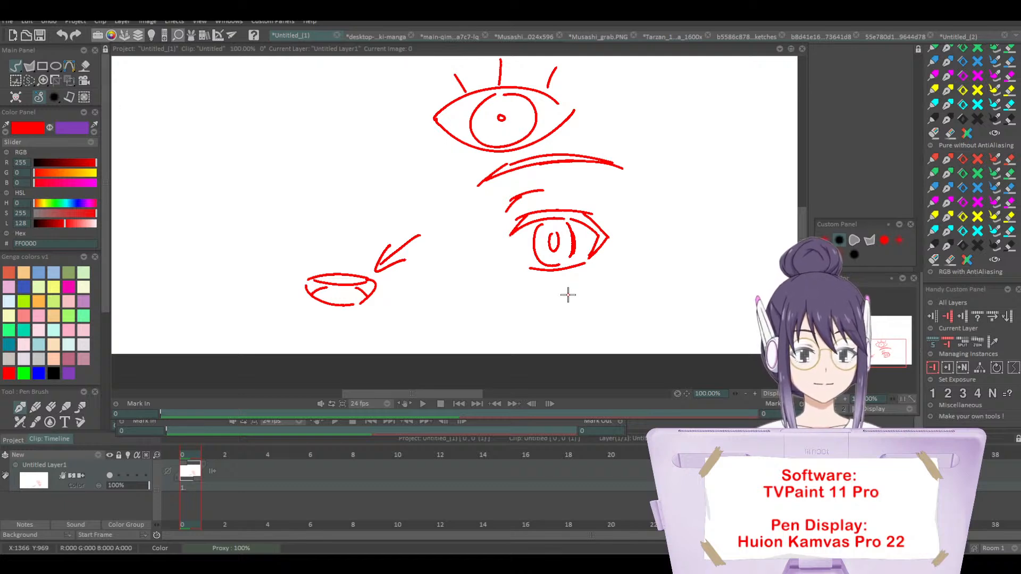
Step: Close the Yujiro wallpaper project and the main-qimg sword artwork project without saving their changes
drag(877, 355, 848, 327)
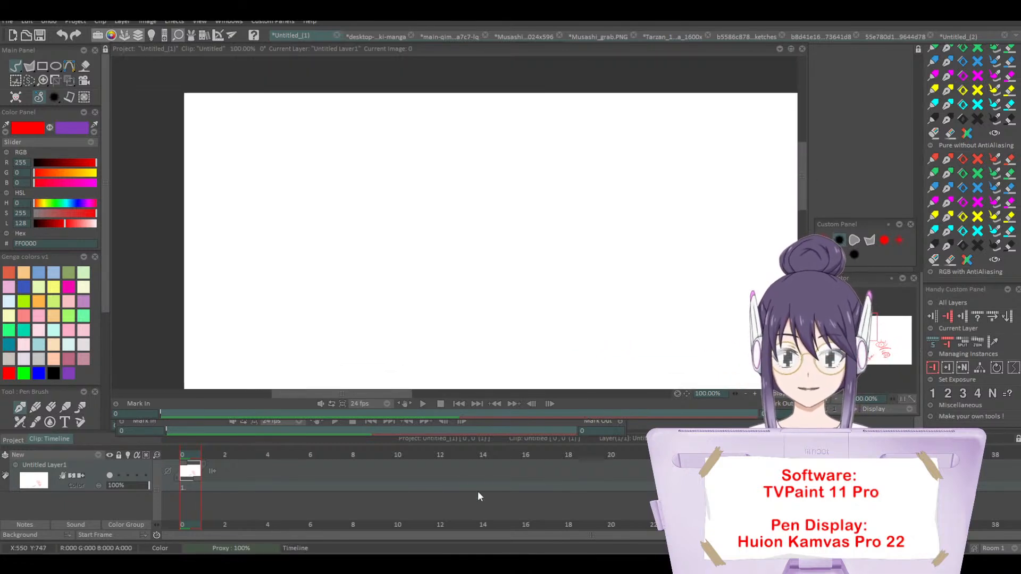
click(382, 35)
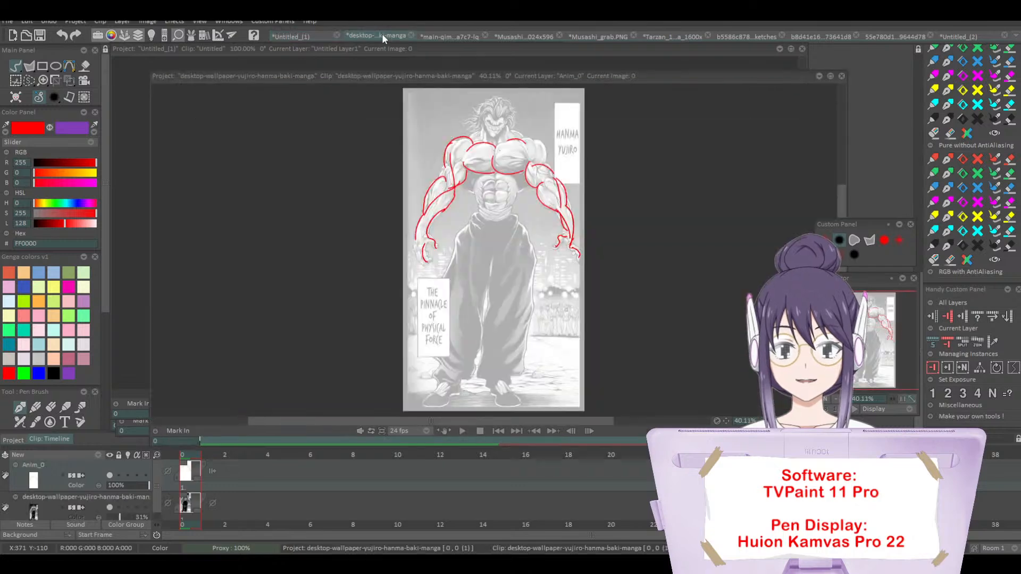
click(410, 35)
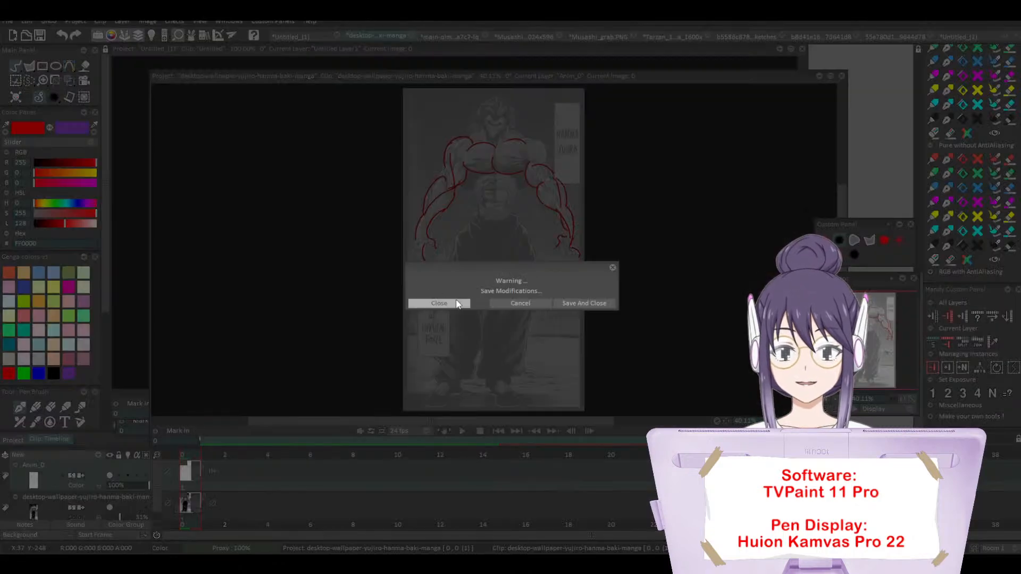
click(439, 303)
click(409, 36)
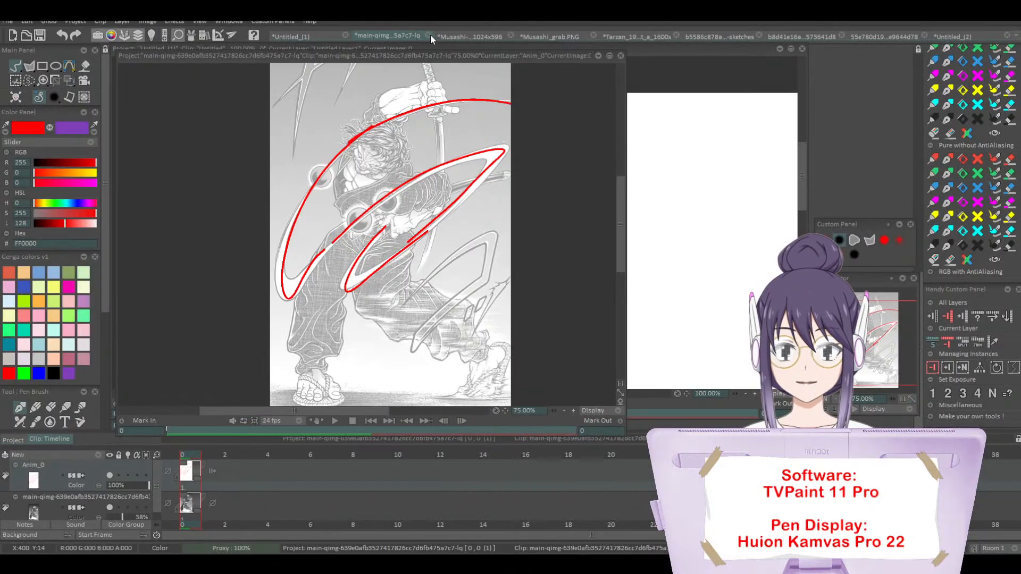
click(429, 35)
click(440, 303)
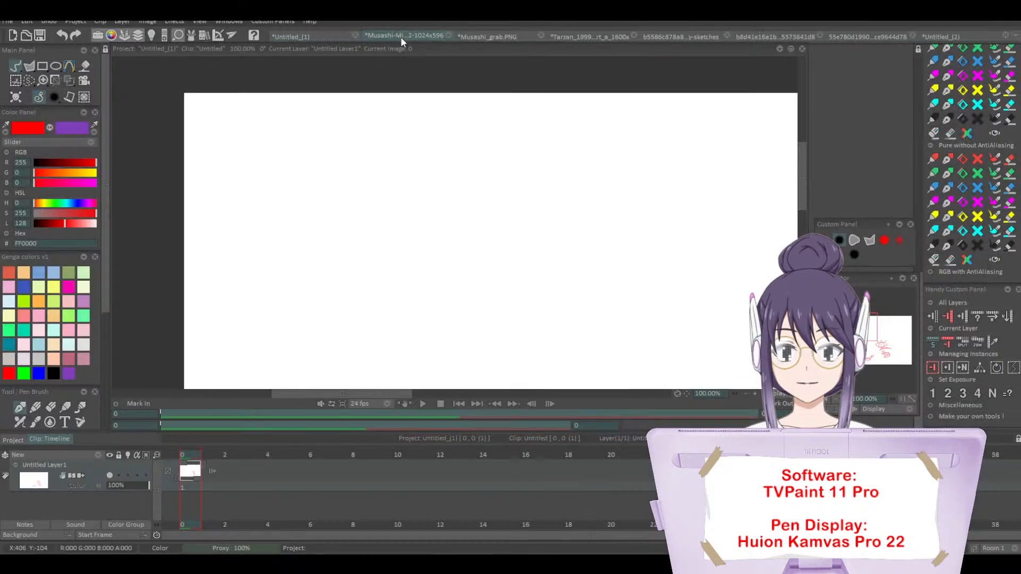
Step: Close the Musashi-Miyamoto-Workout and Musashi_grab.PNG projects, discarding the modifications in both
click(402, 37)
click(447, 35)
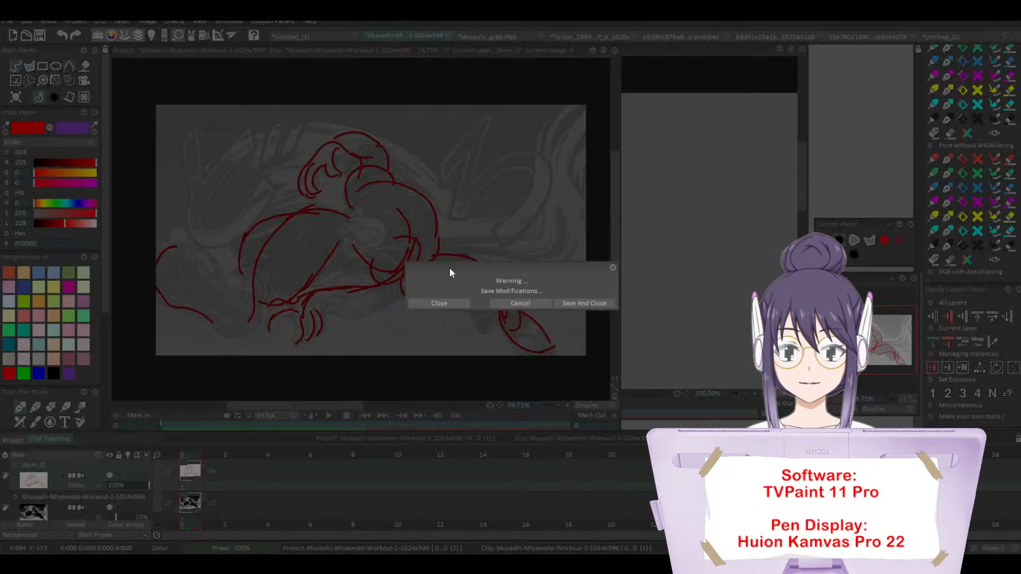
click(439, 303)
click(409, 34)
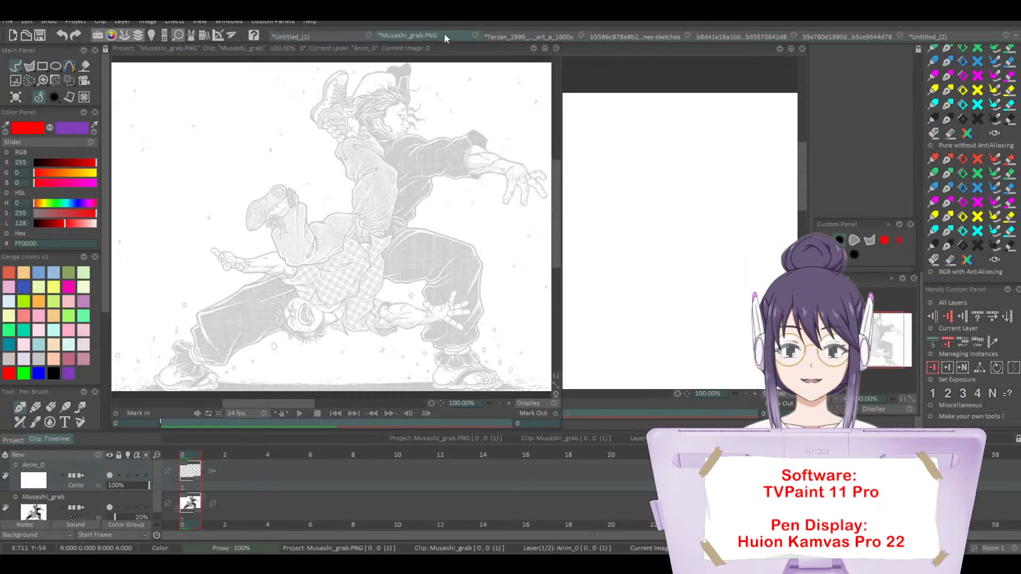
click(473, 35)
click(455, 302)
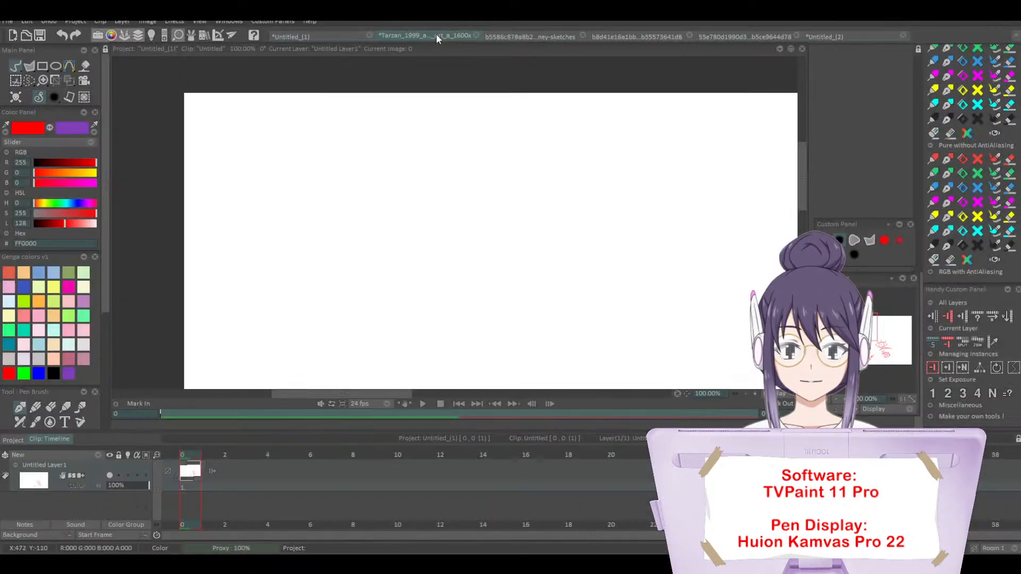
Step: Close the Tarzan project without saving, along with the remaining reference projects, including the Snow White sketches, keeping only the two untitled projects
click(436, 34)
click(478, 35)
click(457, 296)
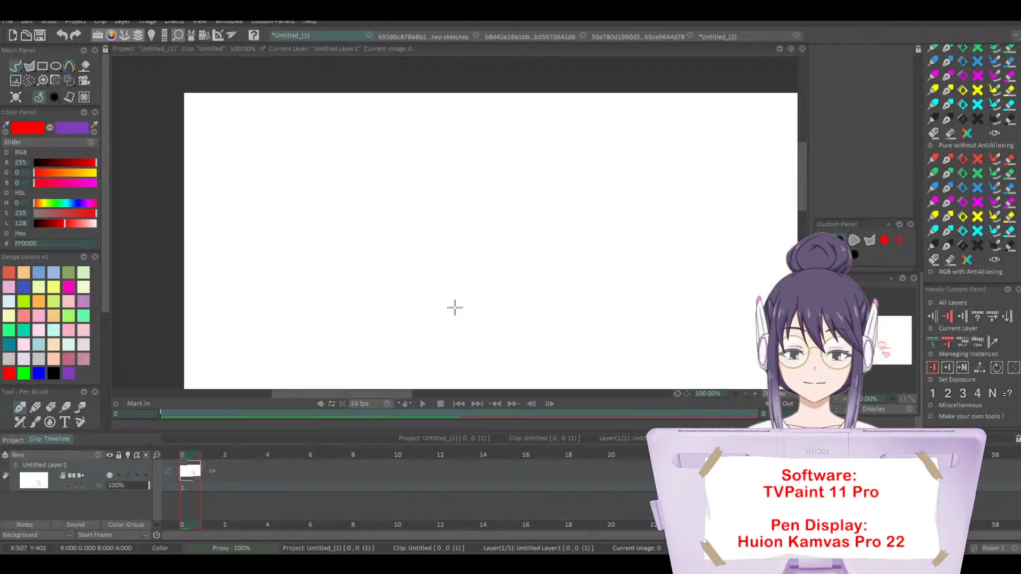
click(398, 36)
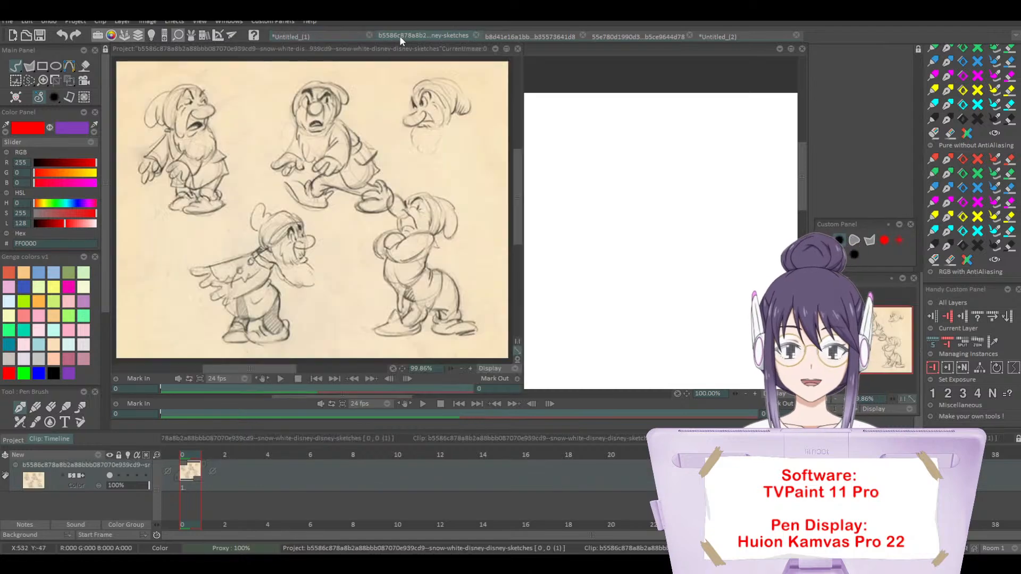
click(474, 35)
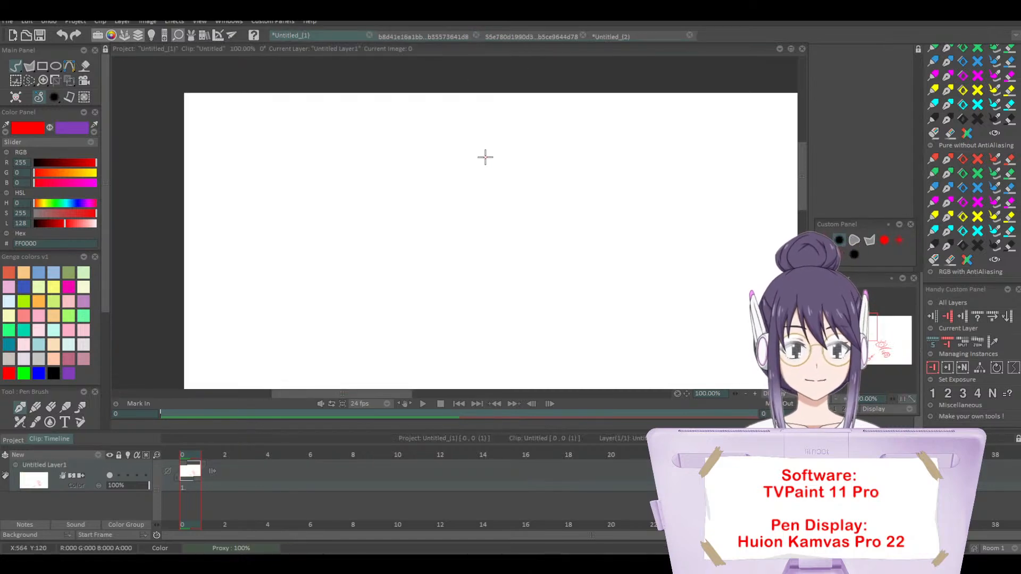
click(463, 38)
click(476, 36)
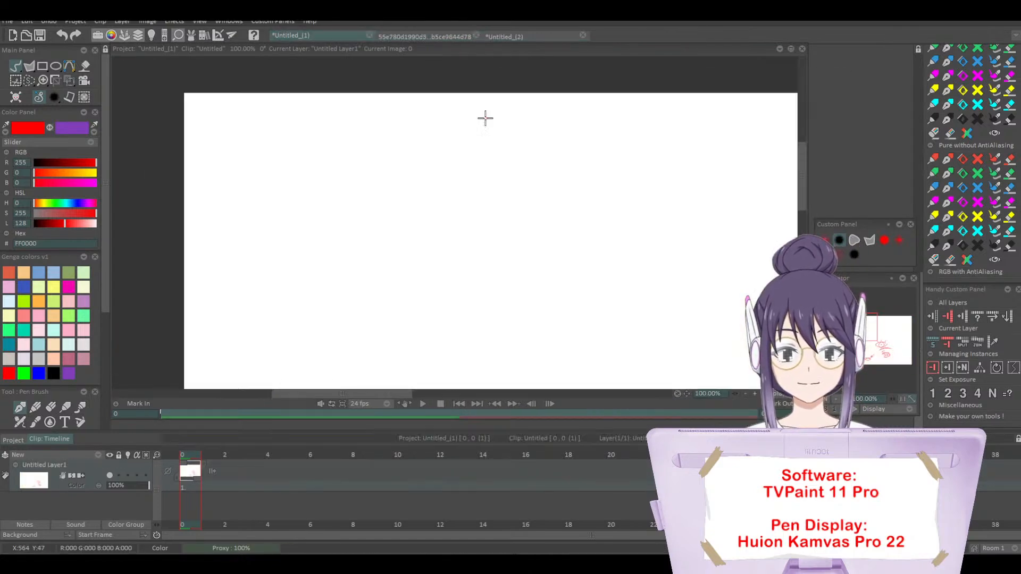
click(473, 34)
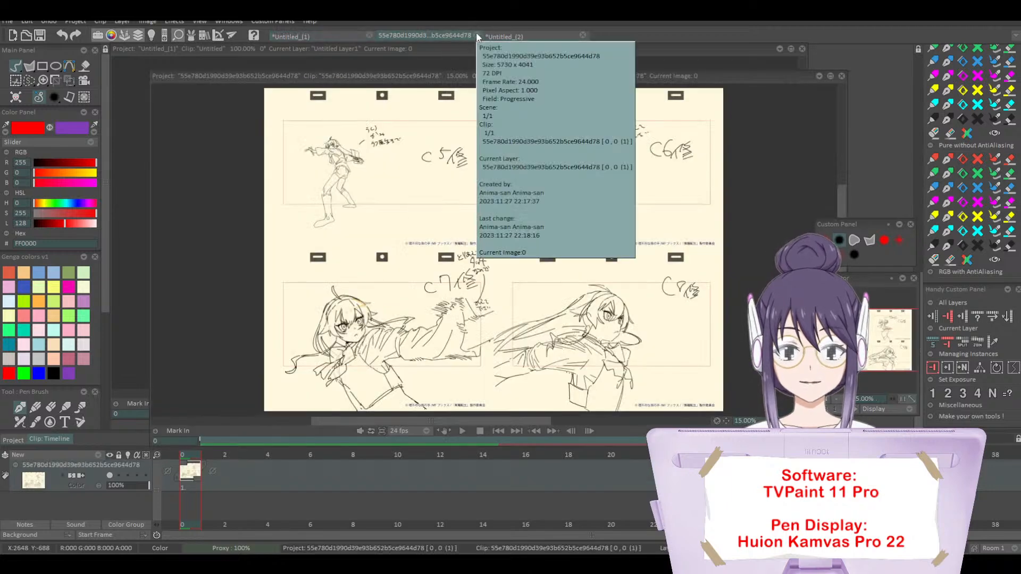
click(476, 35)
Step: Import the hand photo sequence a (1) as a new 4288 x 3216 project at 24 fps
click(435, 35)
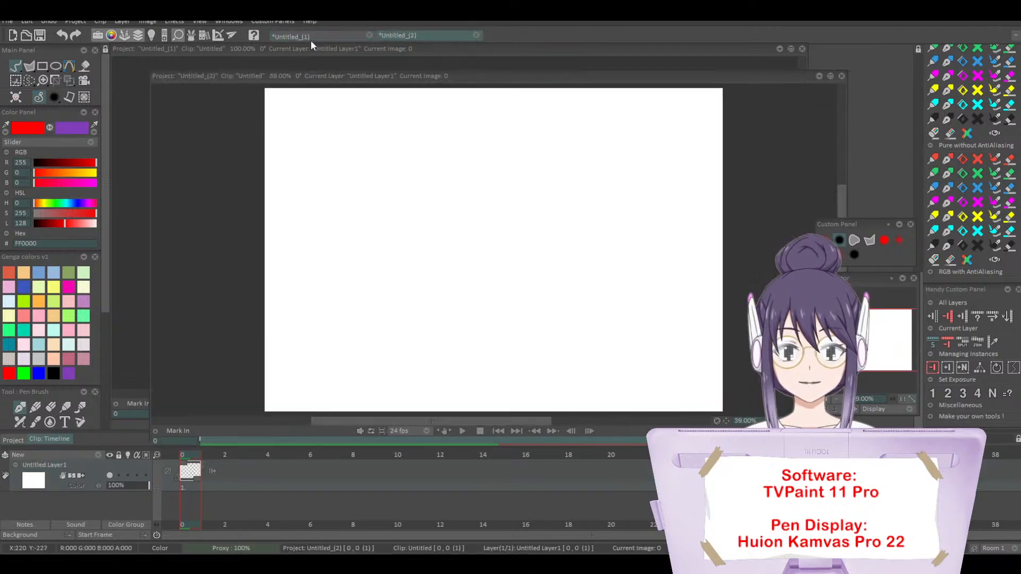
click(317, 36)
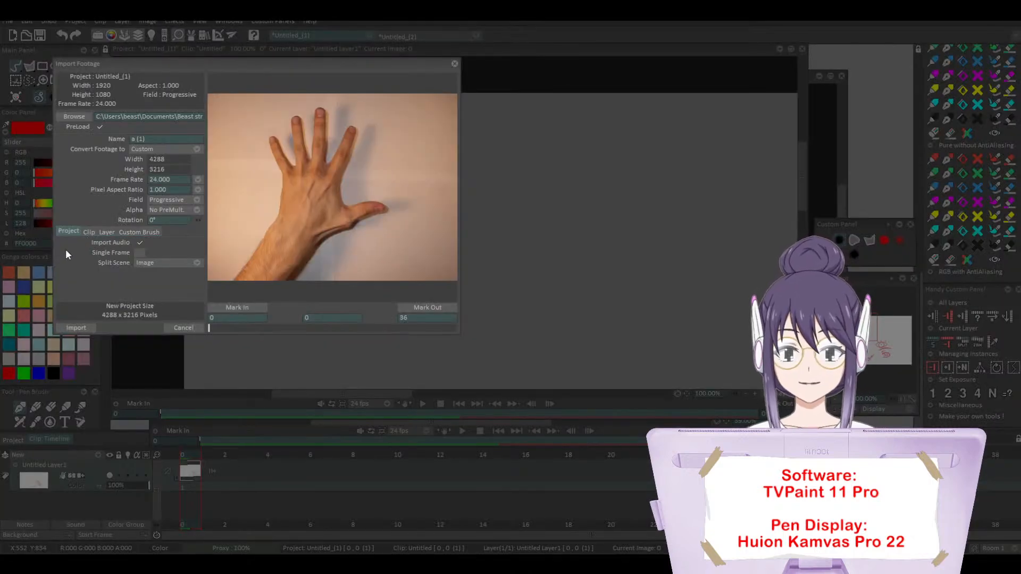
click(76, 328)
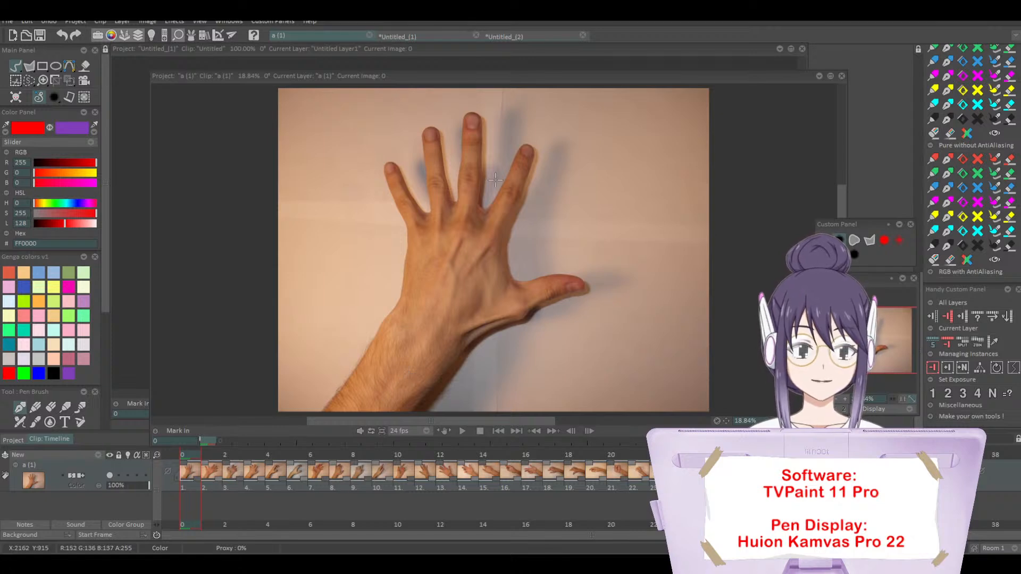
Step: Fit the hand photo project's window into the workspace and clear away the overlapping Untitled_(2) window
drag(210, 78, 176, 52)
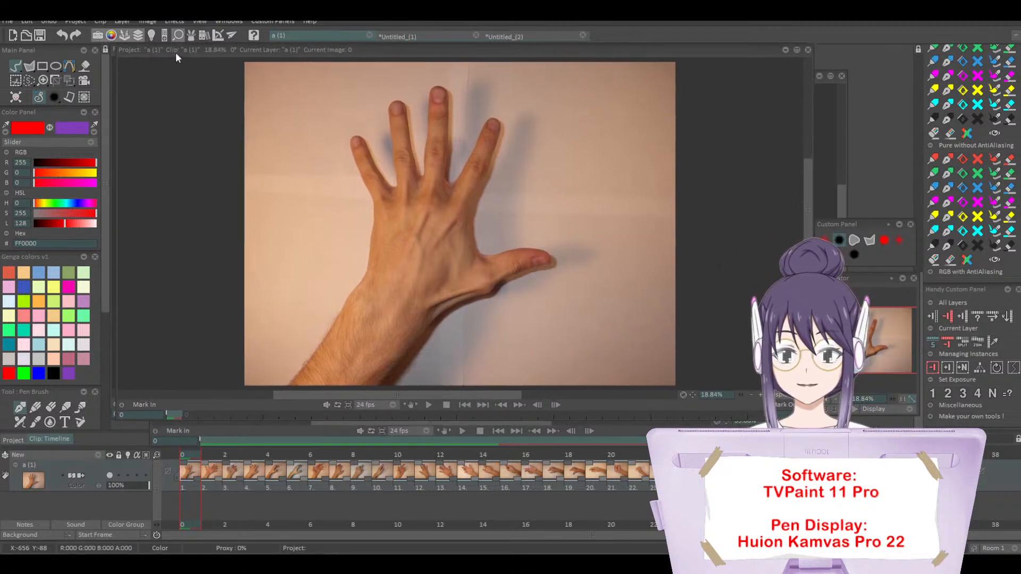
click(312, 423)
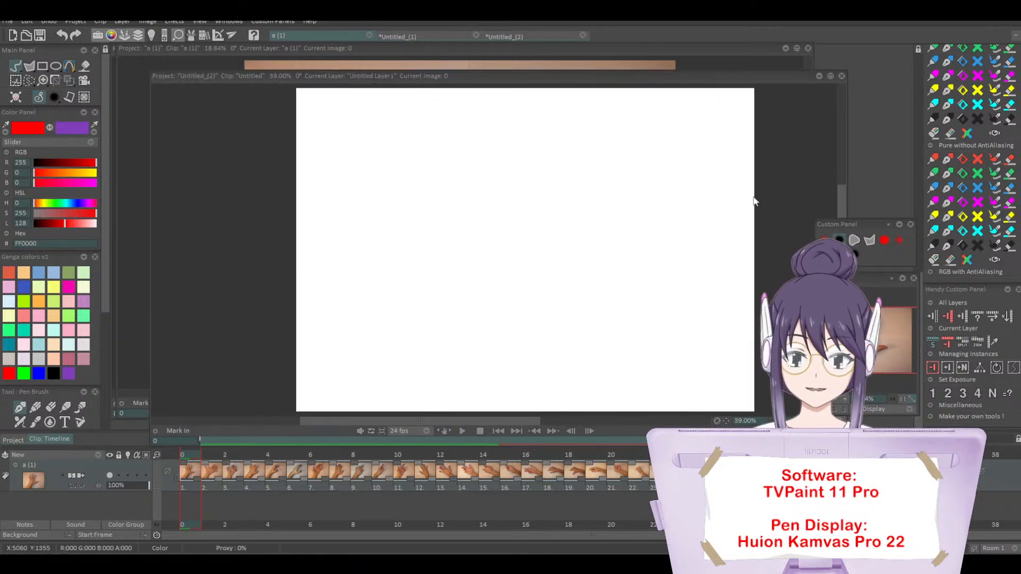
click(839, 75)
click(449, 313)
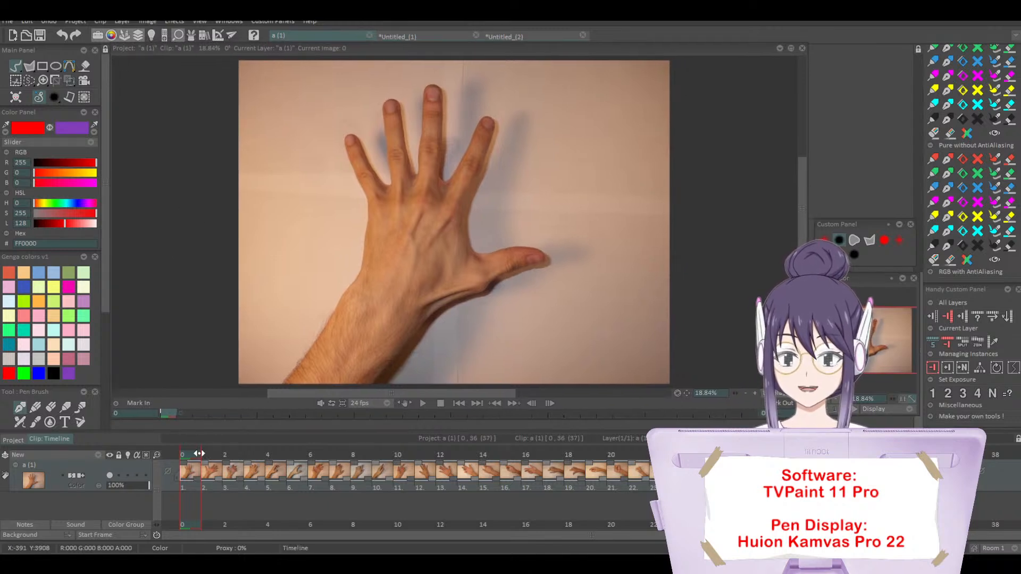
drag(199, 453, 178, 390)
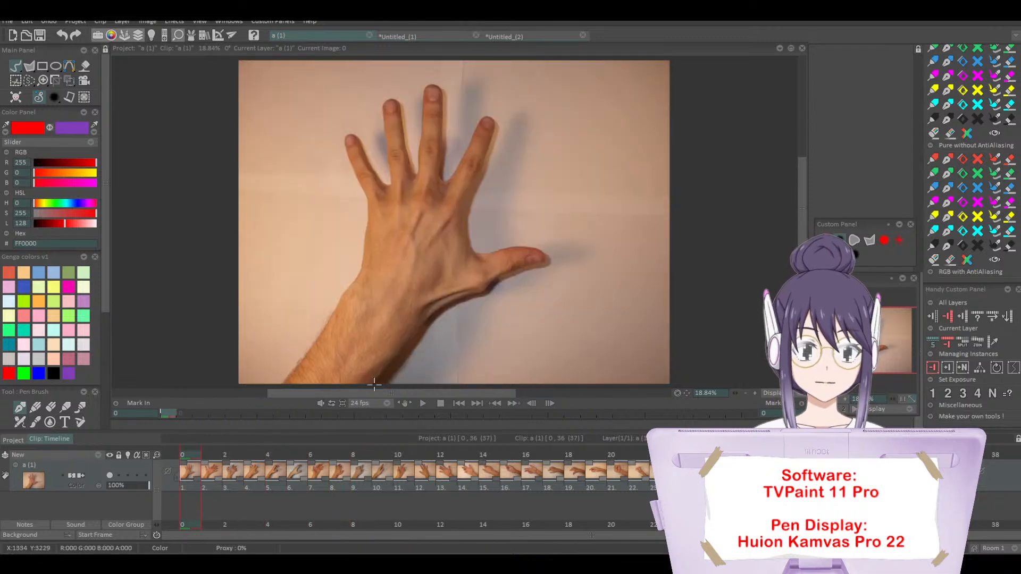
drag(482, 394, 486, 394)
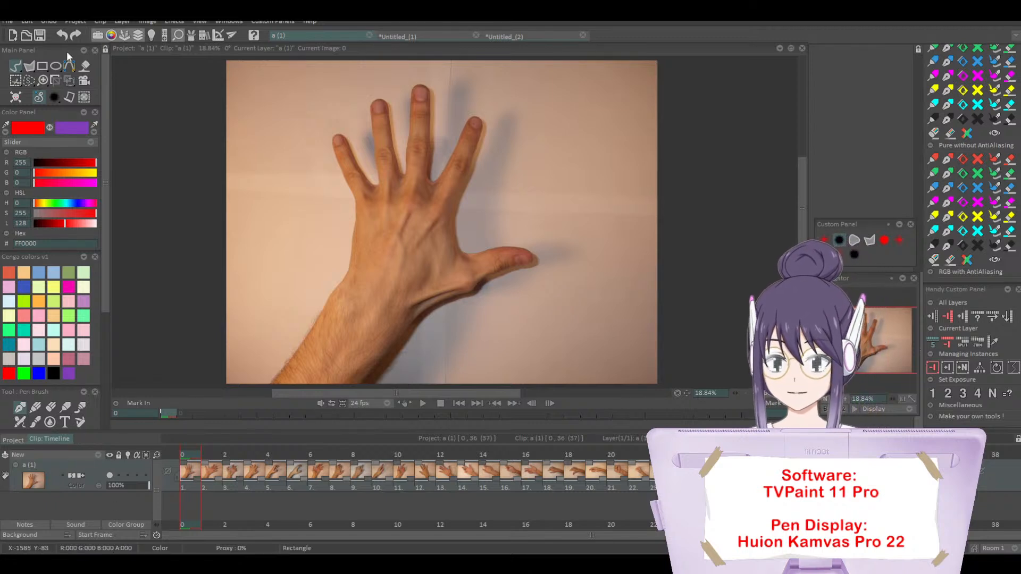
Step: Extend the hand project's canvas downward with the Crop tool, adding a blank area about as tall as the photo
click(55, 81)
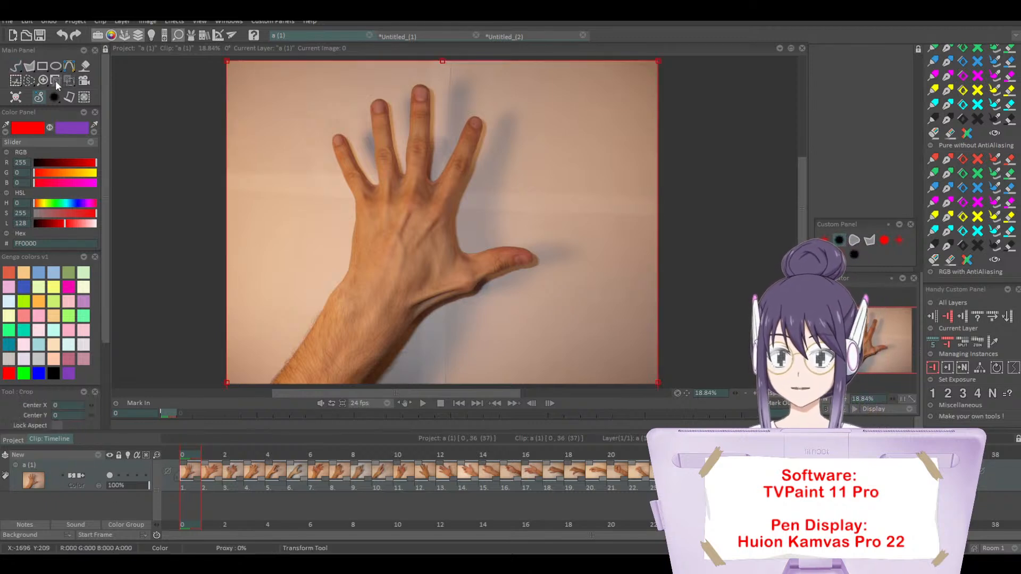
click(840, 400)
key(Return)
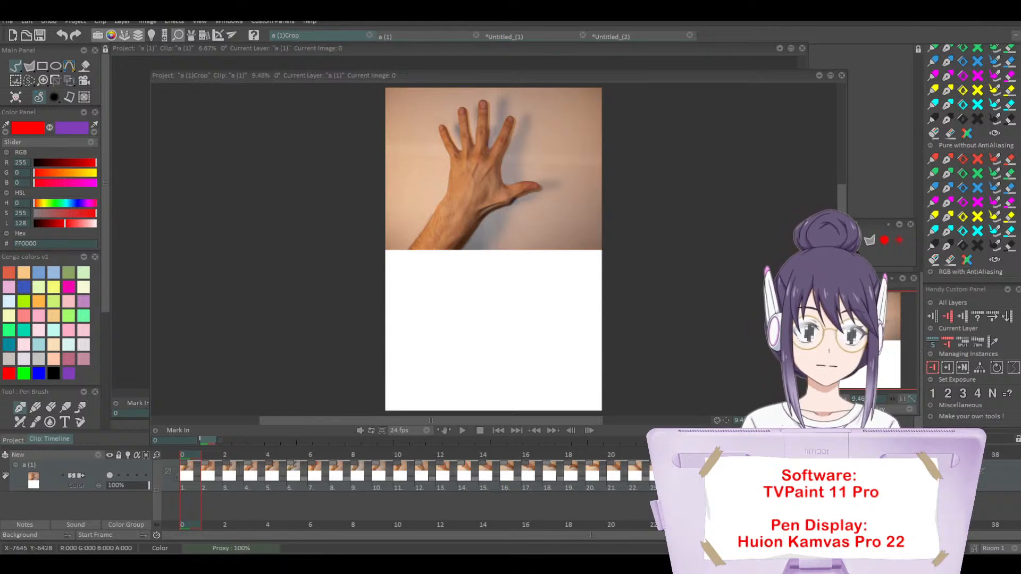
drag(295, 46, 289, 47)
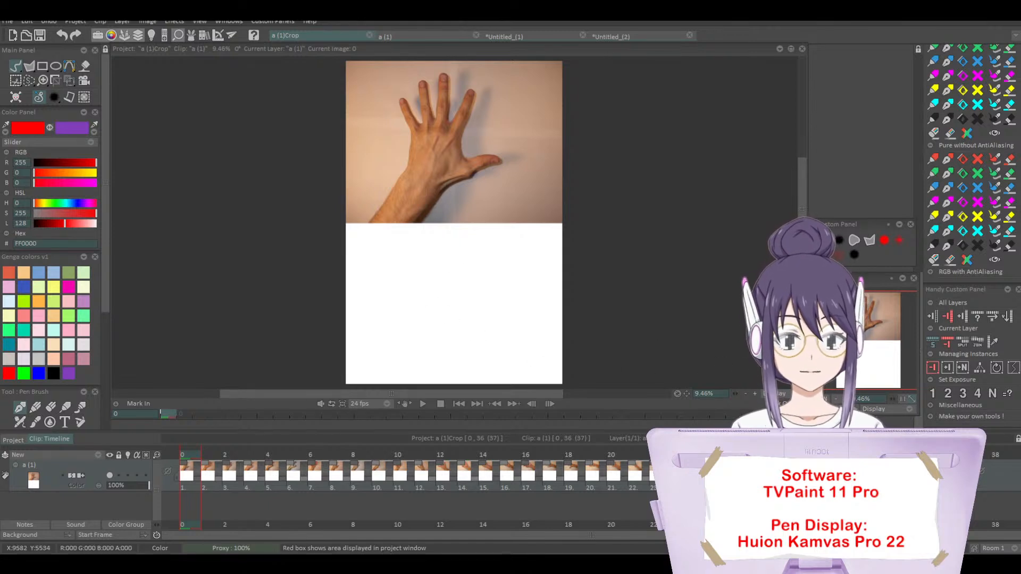
drag(802, 255, 802, 253)
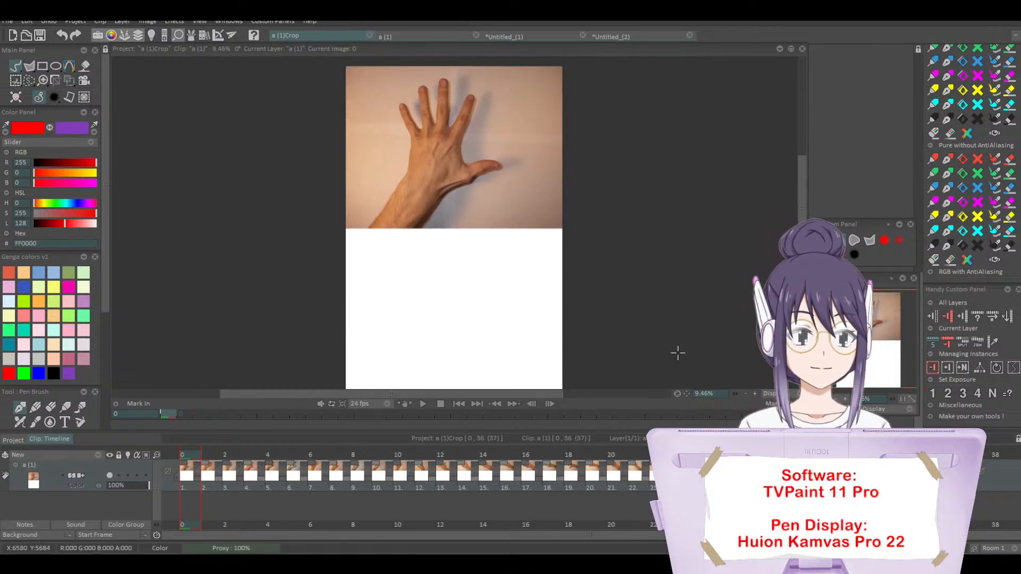
drag(802, 231, 802, 237)
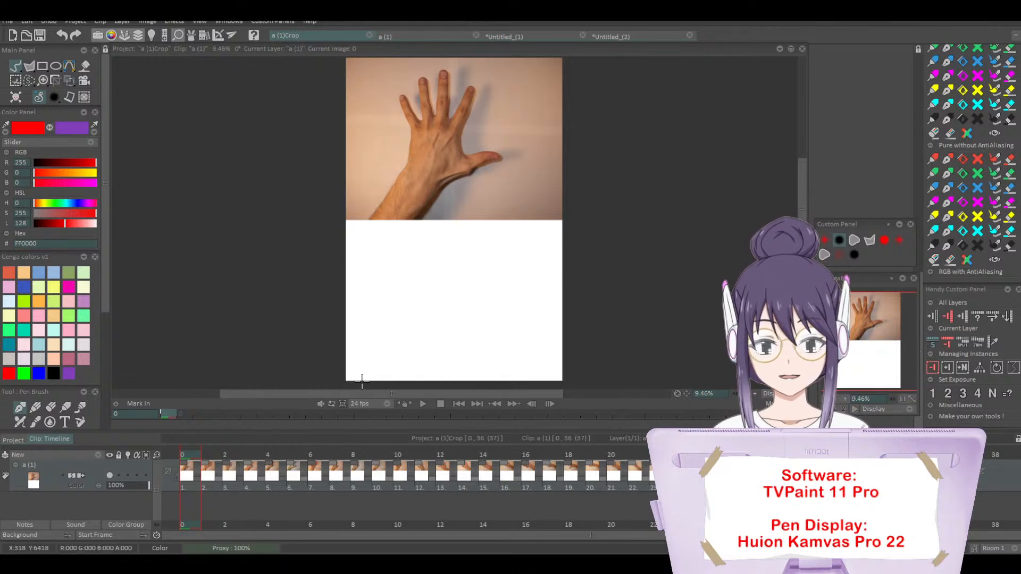
Step: Sketch the spread hand and forearm of image 0 in red beneath the photo, undoing the last stray strokes
click(361, 379)
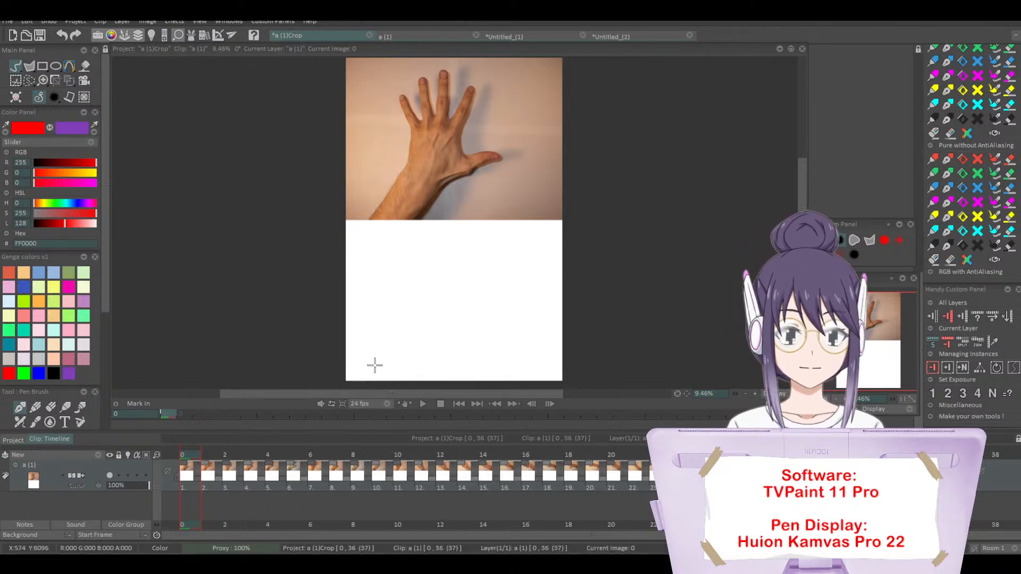
mouse_move(366, 367)
mouse_down()
mouse_move(378, 332)
mouse_move(362, 378)
mouse_move(401, 342)
mouse_move(408, 353)
mouse_move(428, 313)
mouse_move(447, 312)
mouse_move(420, 335)
mouse_move(482, 288)
mouse_move(467, 283)
mouse_move(444, 296)
mouse_move(447, 239)
mouse_move(433, 255)
mouse_move(433, 237)
mouse_move(420, 272)
mouse_move(417, 234)
mouse_move(408, 246)
mouse_move(394, 228)
mouse_move(417, 230)
mouse_move(410, 255)
mouse_move(414, 241)
mouse_move(397, 272)
mouse_move(392, 235)
mouse_move(396, 280)
mouse_move(369, 257)
mouse_move(381, 293)
mouse_up()
key(ctrl+z)
key(ctrl+z)
key(ctrl+z)
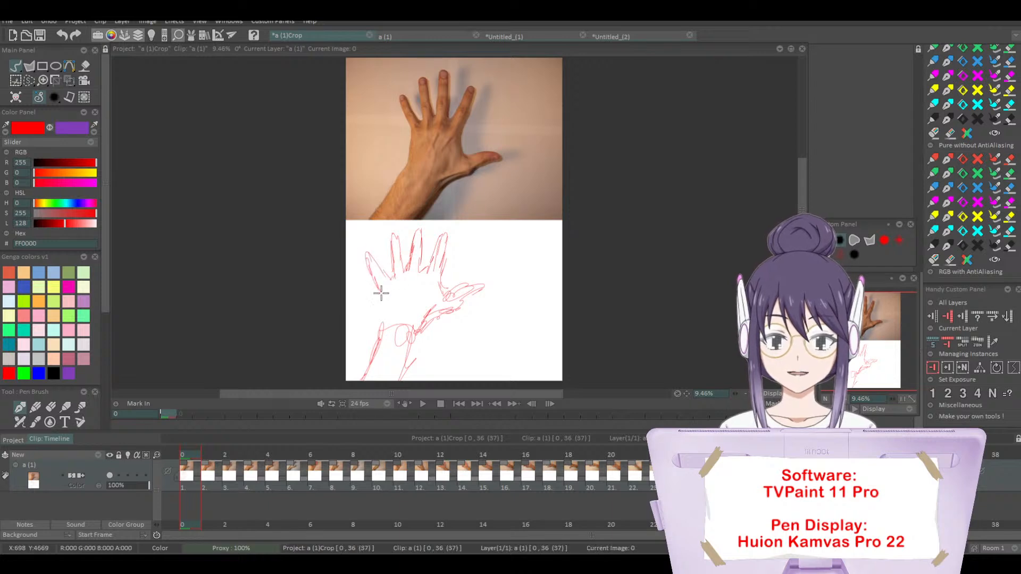
Step: Go to image 1 and sketch the open palm with its spread fingers and forearm in red beneath the photo
key(Right)
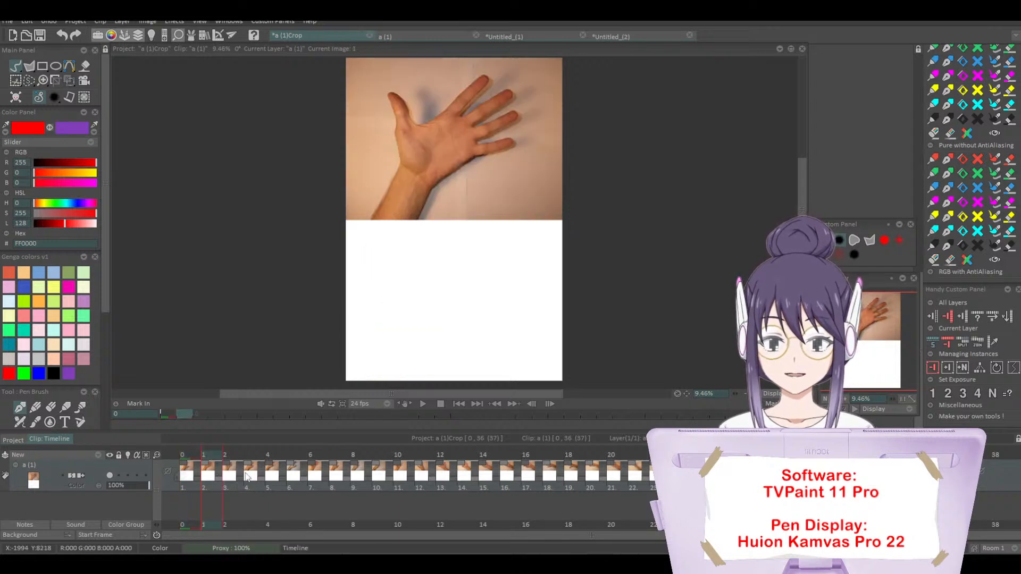
mouse_move(362, 379)
mouse_down()
mouse_move(377, 340)
mouse_move(369, 365)
mouse_move(391, 367)
mouse_move(389, 381)
mouse_move(403, 343)
mouse_move(385, 343)
mouse_move(371, 258)
mouse_move(388, 282)
mouse_move(374, 289)
mouse_move(385, 290)
mouse_move(448, 234)
mouse_move(418, 273)
mouse_move(444, 252)
mouse_move(432, 278)
mouse_move(471, 249)
mouse_move(434, 286)
mouse_move(477, 274)
mouse_move(445, 302)
mouse_move(476, 302)
mouse_move(403, 347)
mouse_move(392, 383)
mouse_up()
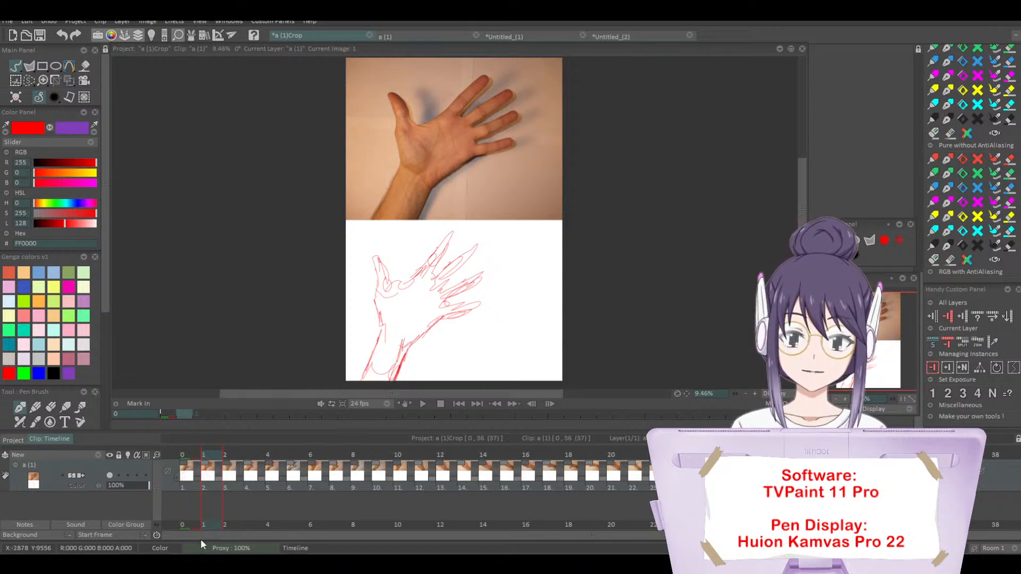
Step: Go to image 2 and sketch the palm with curled fingers, thumb and wrist in red beneath the photo
click(232, 456)
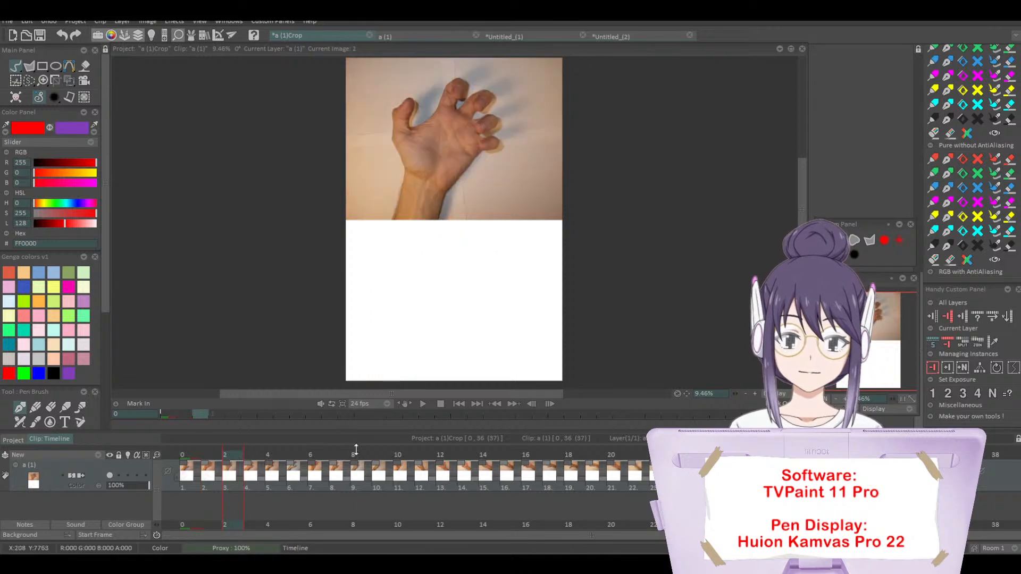
mouse_move(372, 380)
mouse_down()
mouse_move(389, 337)
mouse_move(412, 336)
mouse_move(406, 382)
mouse_move(416, 356)
mouse_move(409, 332)
mouse_move(381, 322)
mouse_move(380, 280)
mouse_move(399, 265)
mouse_move(393, 303)
mouse_move(418, 264)
mouse_up()
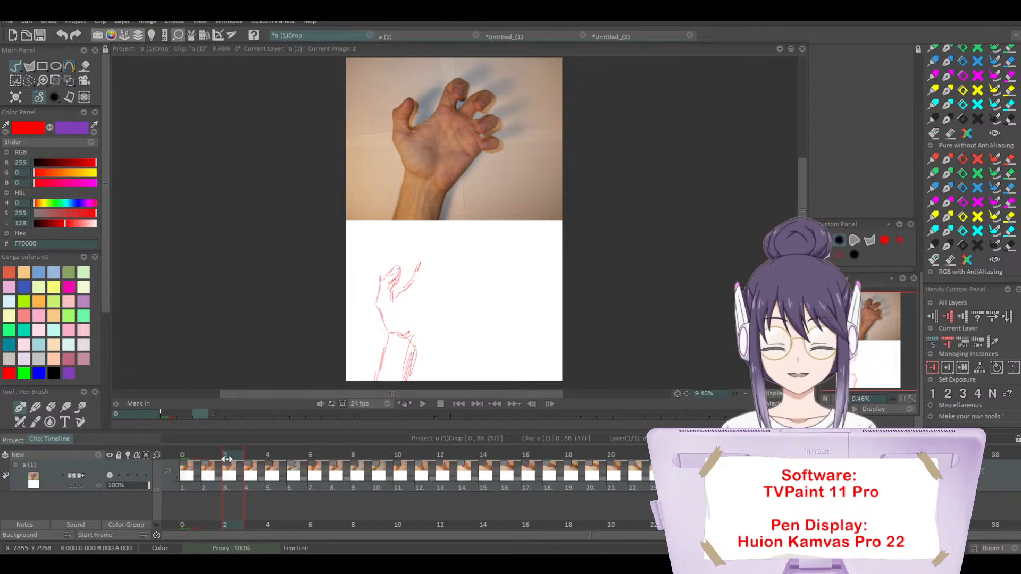
mouse_move(226, 459)
mouse_down()
mouse_move(186, 467)
mouse_move(632, 468)
mouse_move(350, 487)
mouse_move(282, 502)
mouse_up()
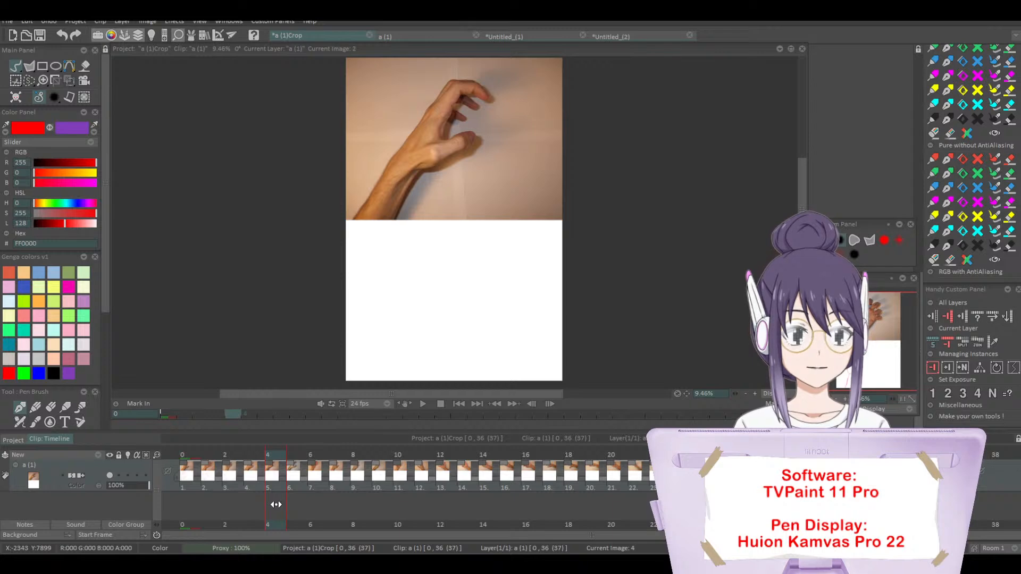
drag(274, 506, 227, 511)
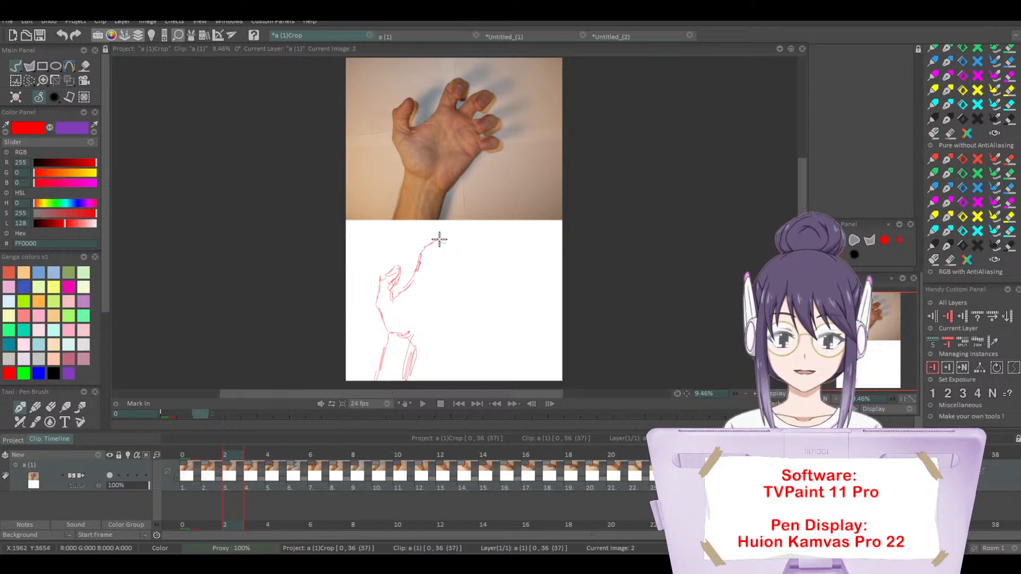
mouse_move(439, 240)
mouse_down()
mouse_move(434, 269)
mouse_move(452, 250)
mouse_move(465, 255)
mouse_move(457, 251)
mouse_move(453, 273)
mouse_move(454, 249)
mouse_move(450, 284)
mouse_move(472, 274)
mouse_move(451, 292)
mouse_move(470, 286)
mouse_move(456, 282)
mouse_move(472, 294)
mouse_move(456, 296)
mouse_move(476, 307)
mouse_move(452, 312)
mouse_move(475, 307)
mouse_move(418, 352)
mouse_move(439, 340)
mouse_move(417, 367)
mouse_move(411, 316)
mouse_up()
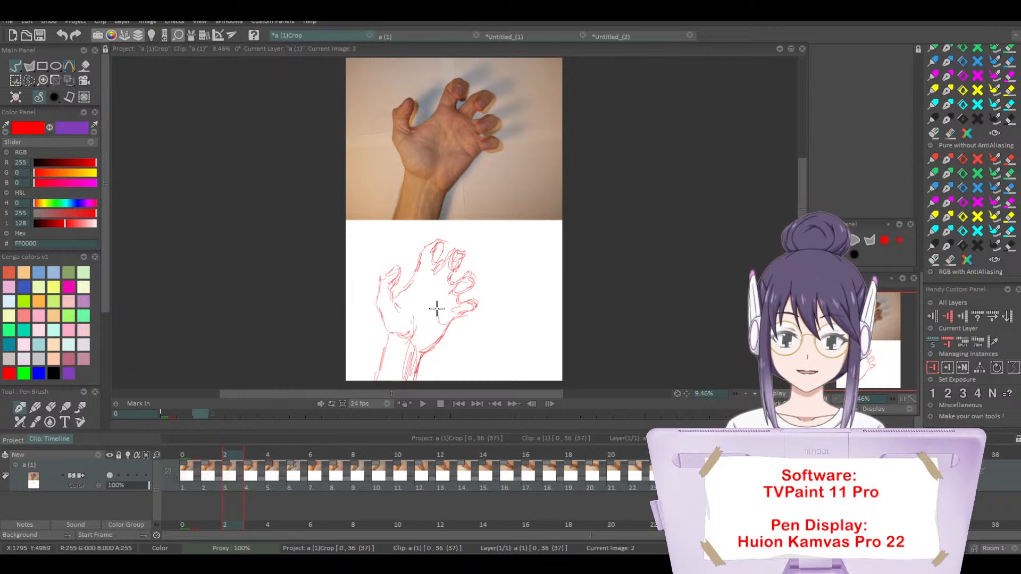
Step: Add the palm creases and refine the index finger's outline in the red sketch on image 2
mouse_move(436, 304)
mouse_down()
mouse_move(410, 287)
mouse_move(423, 307)
mouse_up()
mouse_move(419, 298)
mouse_down()
mouse_move(421, 319)
mouse_move(439, 319)
mouse_up()
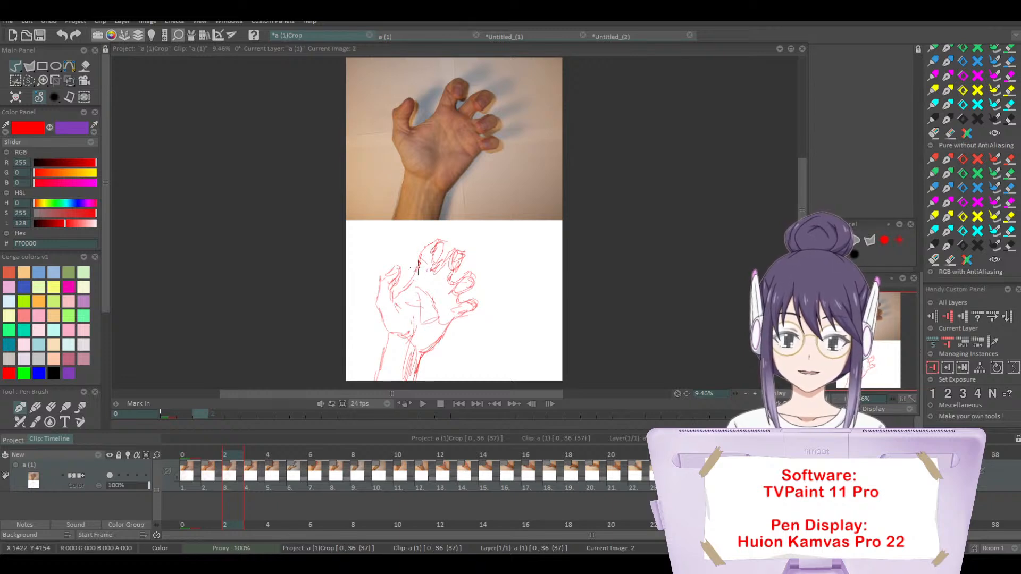
drag(417, 268, 439, 241)
Step: Go to image 3 and sketch the back of the hand with its forearm in red, adding a small rough figure beside it
click(254, 455)
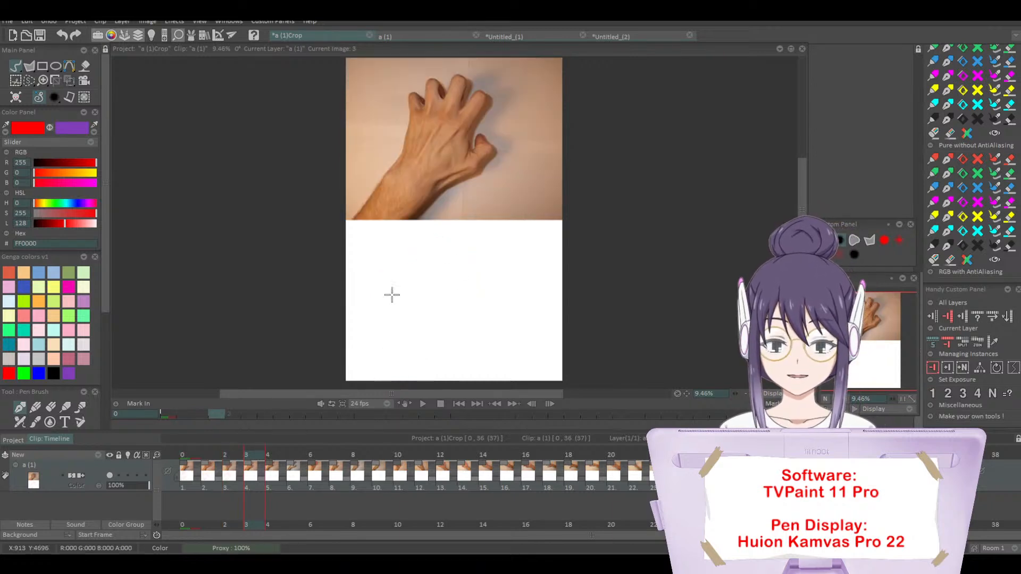
mouse_move(350, 381)
mouse_down()
mouse_move(386, 315)
mouse_move(372, 363)
mouse_move(390, 363)
mouse_move(401, 382)
mouse_move(418, 332)
mouse_move(428, 325)
mouse_move(419, 343)
mouse_move(450, 326)
mouse_move(468, 301)
mouse_move(458, 272)
mouse_move(454, 298)
mouse_up()
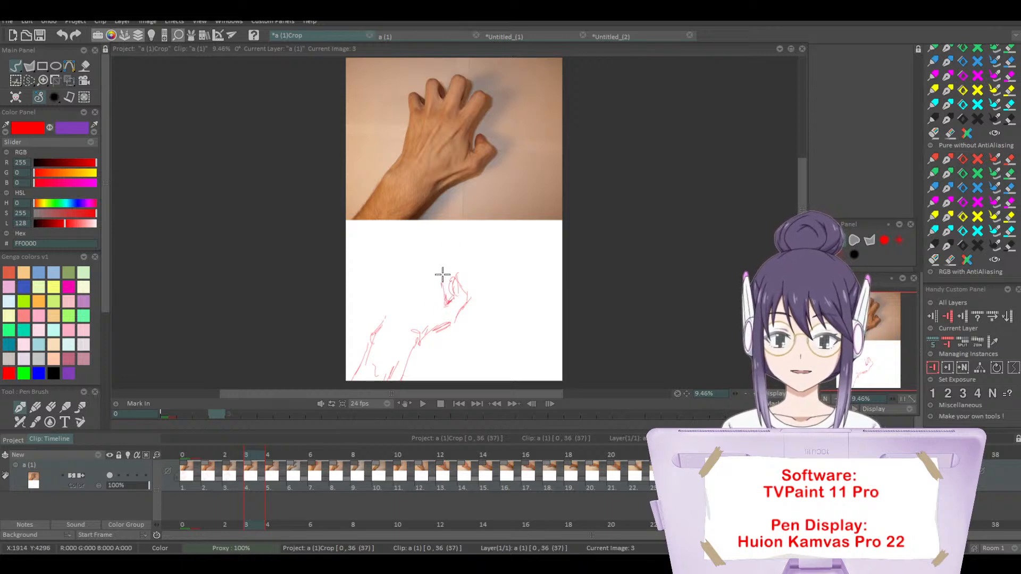
mouse_move(445, 273)
mouse_down()
mouse_move(452, 239)
mouse_move(434, 261)
mouse_move(431, 229)
mouse_move(434, 253)
mouse_move(428, 234)
mouse_move(416, 256)
mouse_up()
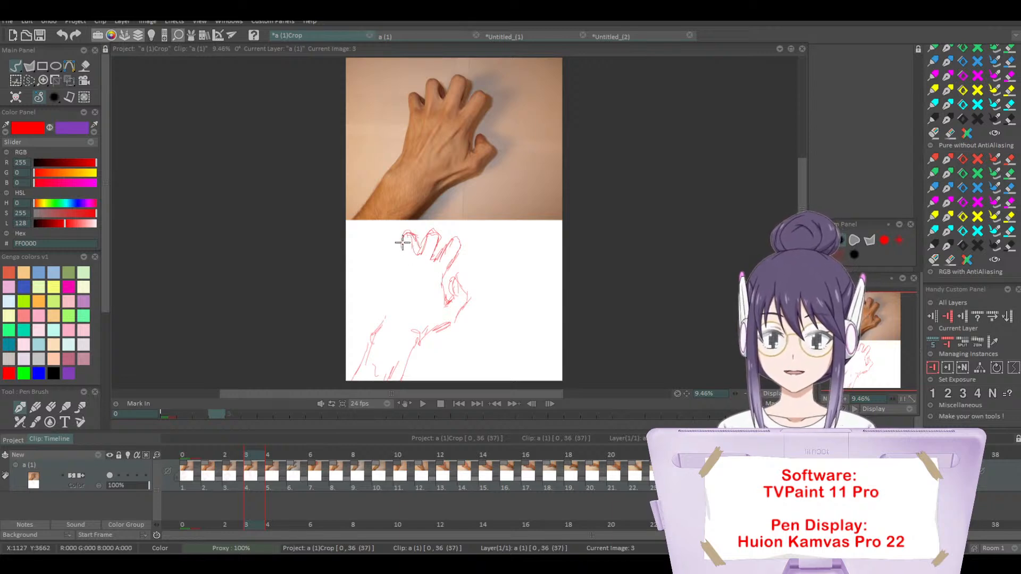
mouse_move(404, 239)
mouse_down()
mouse_move(402, 261)
mouse_move(385, 256)
mouse_move(374, 334)
mouse_move(447, 319)
mouse_move(435, 322)
mouse_up()
drag(440, 276, 420, 303)
mouse_move(420, 260)
mouse_down()
mouse_move(412, 295)
mouse_move(393, 291)
mouse_move(376, 335)
mouse_move(380, 325)
mouse_move(414, 345)
mouse_move(436, 321)
mouse_up()
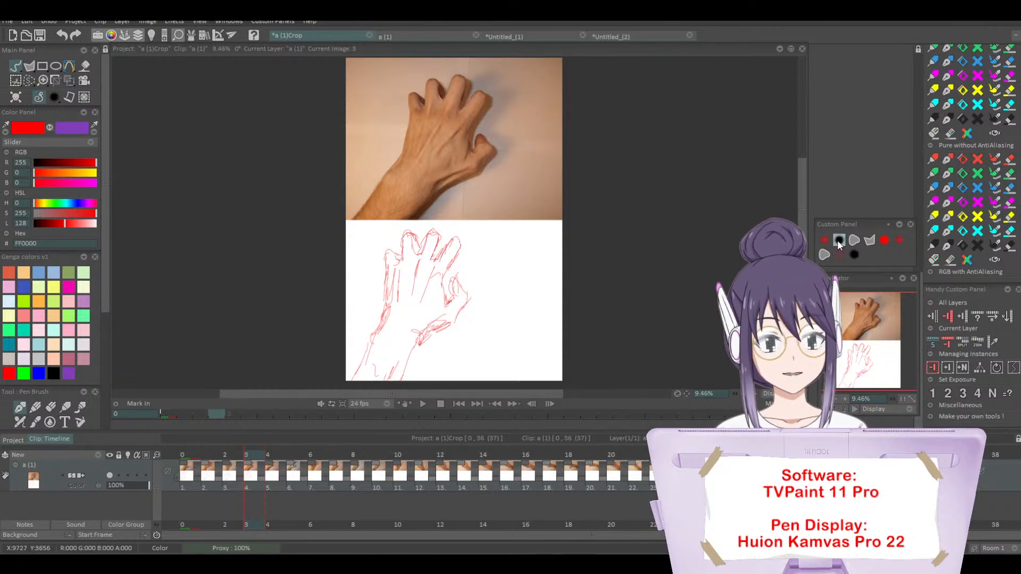
mouse_move(524, 288)
mouse_down()
mouse_move(492, 316)
mouse_move(515, 304)
mouse_move(491, 330)
mouse_move(528, 316)
mouse_move(504, 329)
mouse_move(510, 373)
mouse_move(518, 328)
mouse_move(503, 323)
mouse_move(474, 349)
mouse_move(485, 310)
mouse_move(477, 319)
mouse_move(474, 308)
mouse_move(471, 327)
mouse_move(560, 350)
mouse_move(530, 319)
mouse_move(505, 362)
mouse_up()
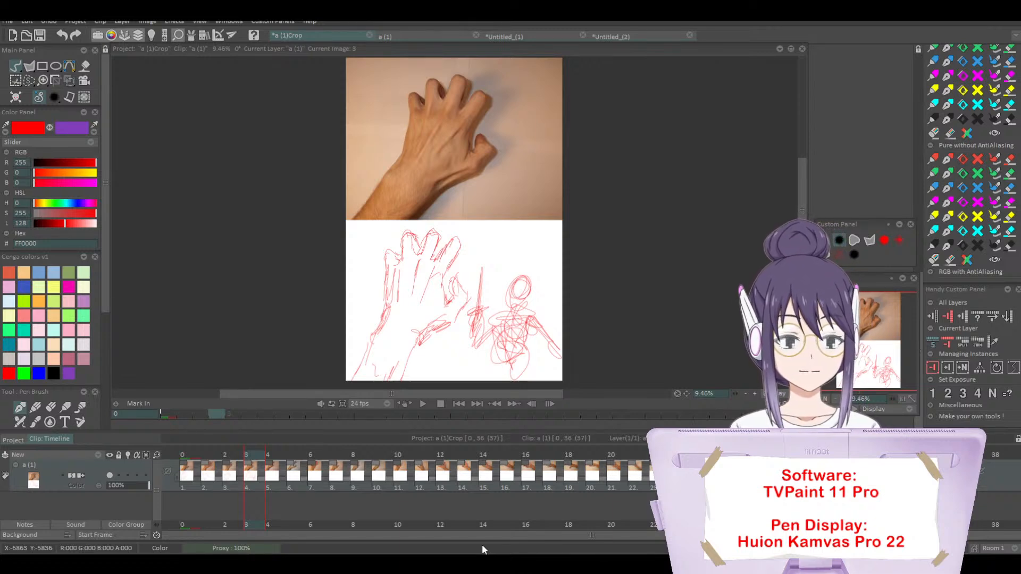
Step: Go to image 4 and sketch the side view of the curled hand, wrist and forearm in red beneath the photo
click(277, 458)
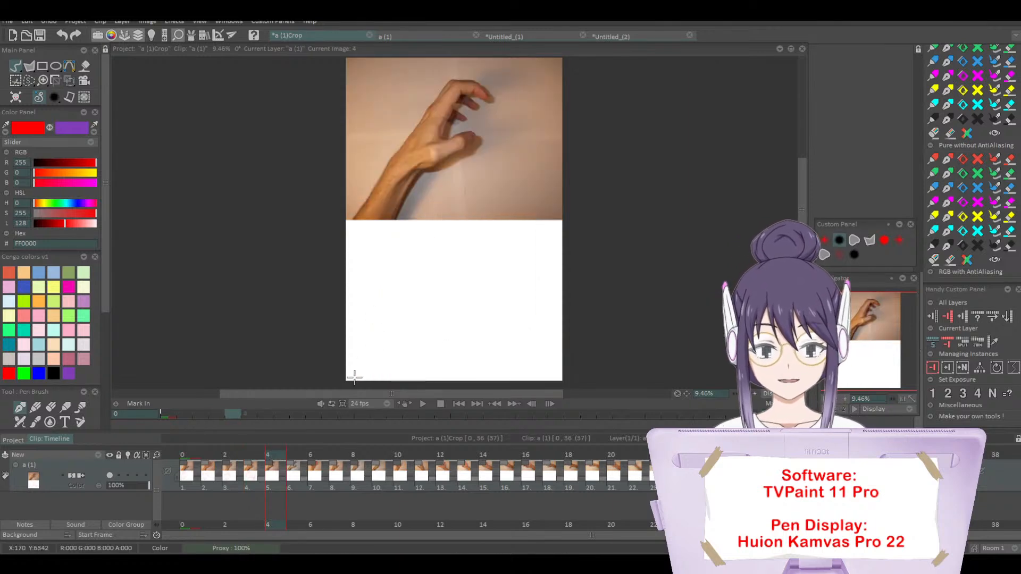
mouse_move(352, 379)
mouse_down()
mouse_move(410, 257)
mouse_move(430, 233)
mouse_move(448, 233)
mouse_move(465, 248)
mouse_move(436, 241)
mouse_move(432, 257)
mouse_move(410, 258)
mouse_move(425, 233)
mouse_move(405, 260)
mouse_move(425, 258)
mouse_move(415, 289)
mouse_move(423, 298)
mouse_move(412, 307)
mouse_move(443, 287)
mouse_move(453, 285)
mouse_move(442, 301)
mouse_move(452, 292)
mouse_move(421, 322)
mouse_move(392, 330)
mouse_move(404, 328)
mouse_move(382, 379)
mouse_up()
mouse_move(434, 257)
mouse_down()
mouse_move(429, 265)
mouse_move(444, 242)
mouse_move(445, 255)
mouse_move(456, 254)
mouse_move(445, 264)
mouse_up()
mouse_move(446, 263)
mouse_down()
mouse_move(418, 276)
mouse_move(416, 250)
mouse_move(403, 278)
mouse_up()
Step: Sketch the C-shaped hand of image 5 in red beneath the photo, with its forearm, thumb and extended fingers
mouse_move(380, 325)
mouse_down()
mouse_move(400, 321)
mouse_move(382, 378)
mouse_move(360, 366)
mouse_move(406, 286)
mouse_up()
key(Right)
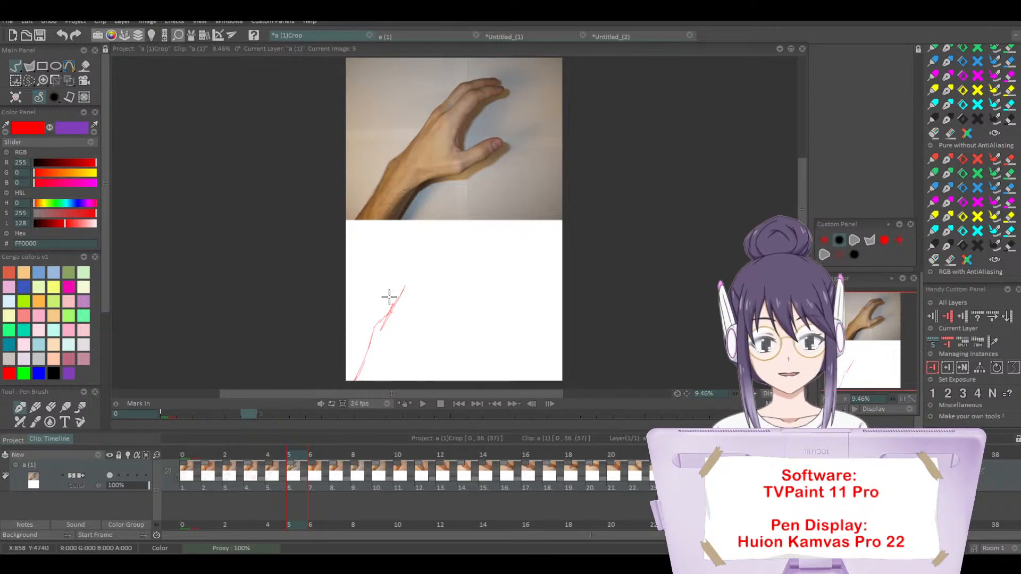
mouse_move(392, 378)
mouse_down()
mouse_move(409, 320)
mouse_move(404, 335)
mouse_move(432, 314)
mouse_move(427, 326)
mouse_move(445, 320)
mouse_move(480, 284)
mouse_move(445, 301)
mouse_move(459, 288)
mouse_move(437, 301)
mouse_move(426, 291)
mouse_move(455, 252)
mouse_move(489, 234)
mouse_move(450, 243)
mouse_move(425, 272)
mouse_move(479, 228)
mouse_move(433, 242)
mouse_move(388, 306)
mouse_move(404, 279)
mouse_up()
mouse_move(462, 295)
mouse_down()
mouse_move(436, 298)
mouse_move(434, 308)
mouse_move(439, 285)
mouse_up()
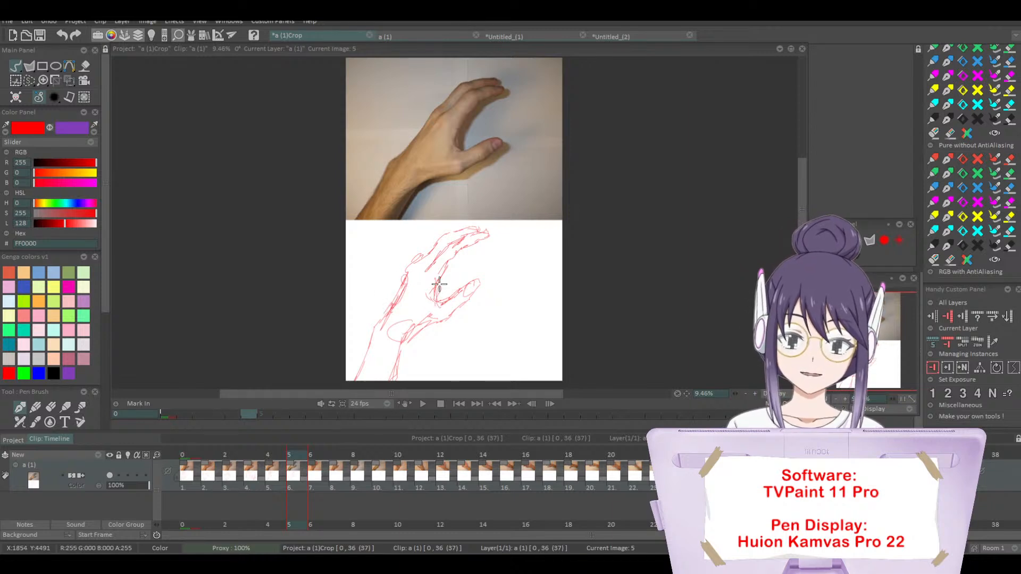
mouse_move(434, 323)
mouse_down()
mouse_move(408, 345)
mouse_move(397, 379)
mouse_up()
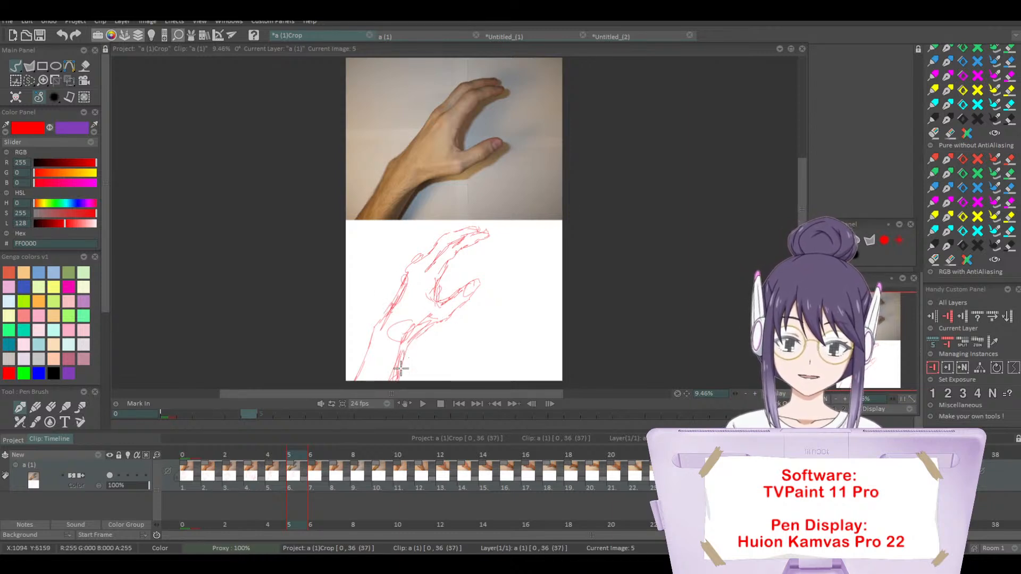
Step: Go to image 6 and sketch the open palm with its thumb, spread fingers and forearm in red beneath the photo
click(318, 449)
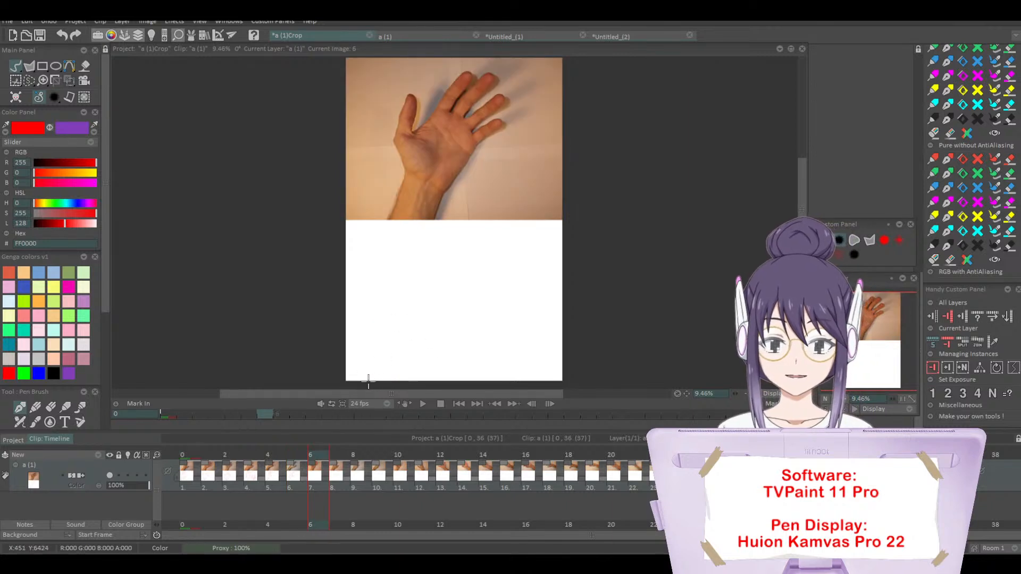
mouse_move(372, 378)
mouse_down()
mouse_move(369, 381)
mouse_move(394, 331)
mouse_move(413, 344)
mouse_move(409, 372)
mouse_move(393, 344)
mouse_move(408, 370)
mouse_move(447, 310)
mouse_up()
drag(417, 342, 444, 308)
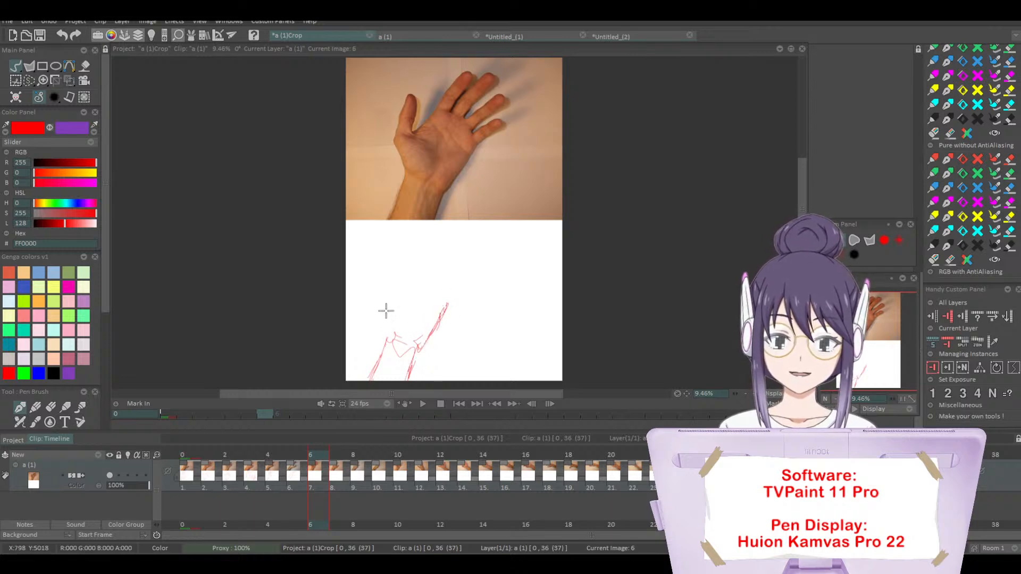
mouse_move(388, 341)
mouse_down()
mouse_move(383, 277)
mouse_move(393, 273)
mouse_move(395, 292)
mouse_move(415, 264)
mouse_move(403, 283)
mouse_move(431, 278)
mouse_move(446, 310)
mouse_move(409, 289)
mouse_move(415, 321)
mouse_up()
mouse_move(412, 327)
mouse_down()
mouse_move(407, 342)
mouse_move(436, 322)
mouse_move(407, 287)
mouse_move(412, 324)
mouse_move(391, 303)
mouse_move(426, 242)
mouse_move(434, 237)
mouse_move(434, 253)
mouse_move(458, 235)
mouse_move(440, 284)
mouse_move(473, 249)
mouse_move(444, 303)
mouse_up()
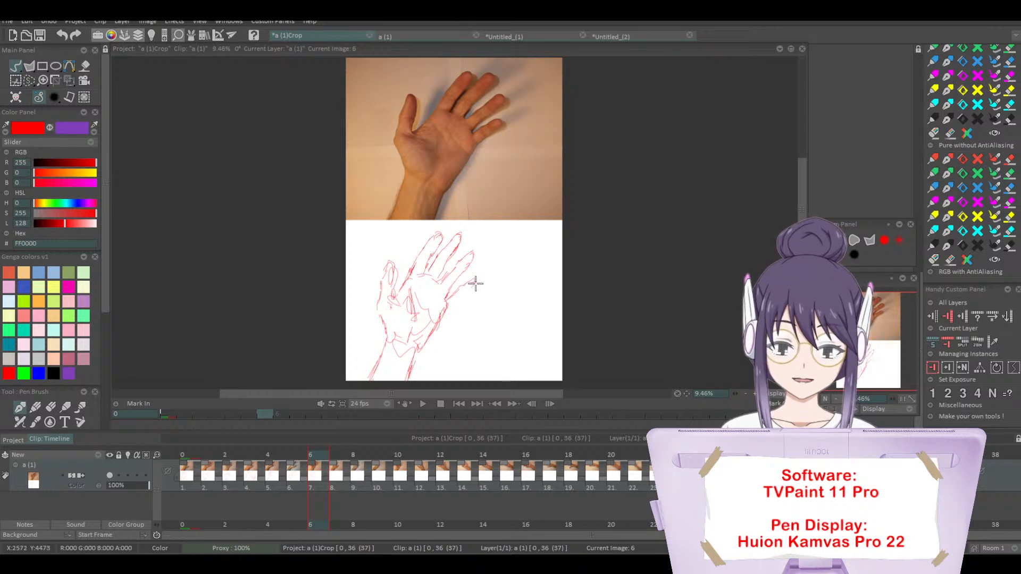
drag(473, 283, 412, 378)
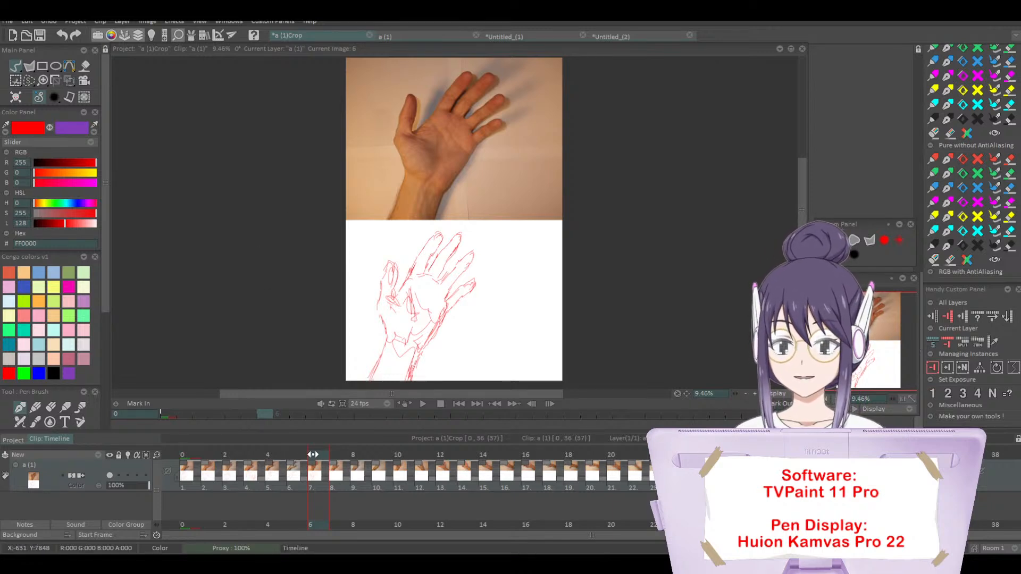
mouse_move(315, 453)
mouse_down()
mouse_move(216, 450)
mouse_move(328, 455)
mouse_move(248, 461)
mouse_move(318, 461)
mouse_move(251, 471)
mouse_move(324, 470)
mouse_move(300, 467)
mouse_up()
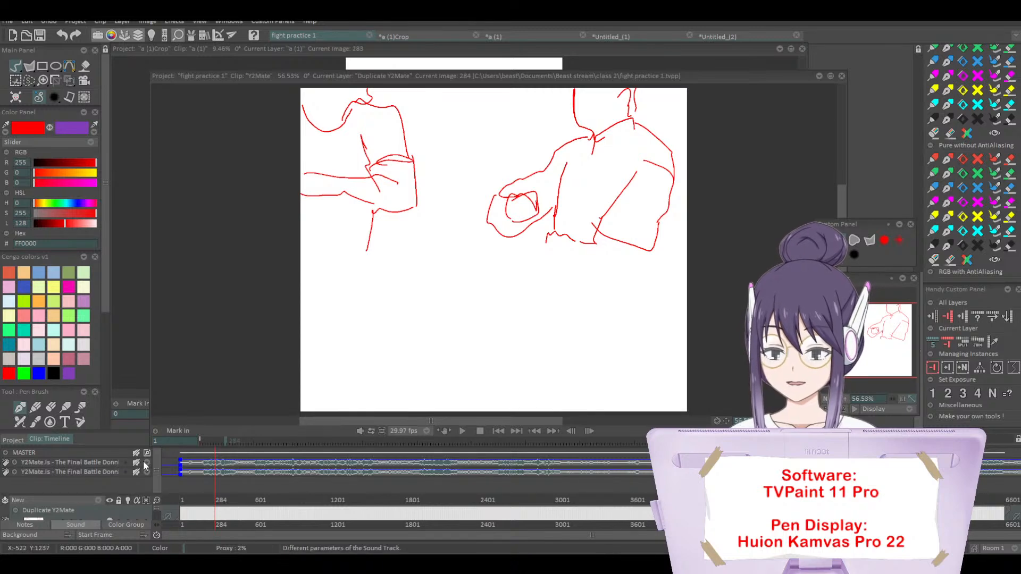
Step: Remove both sound tracks from the fight practice 1 clip, maximize its project window and collapse the timeline's sound area
click(125, 462)
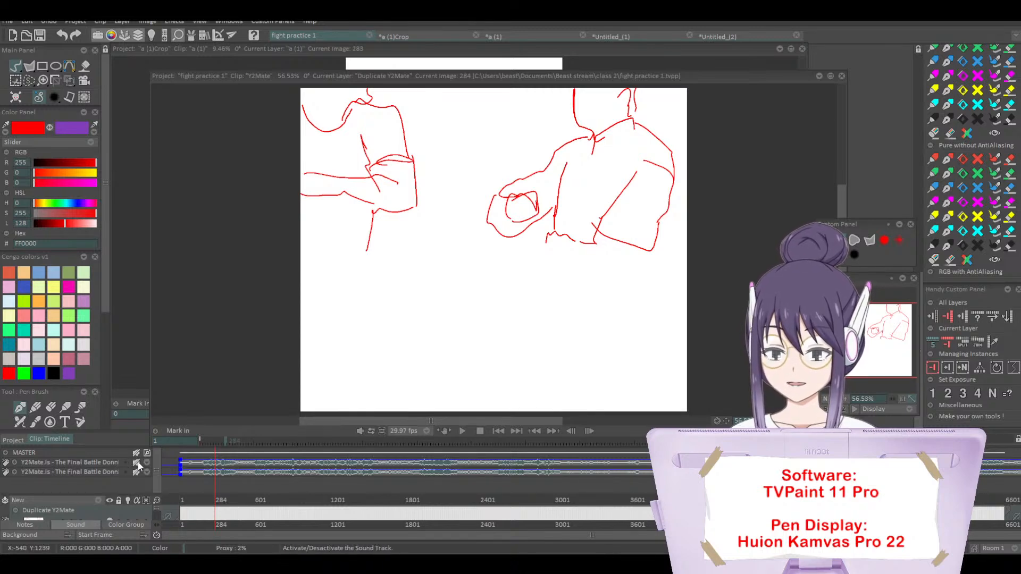
click(146, 462)
click(179, 489)
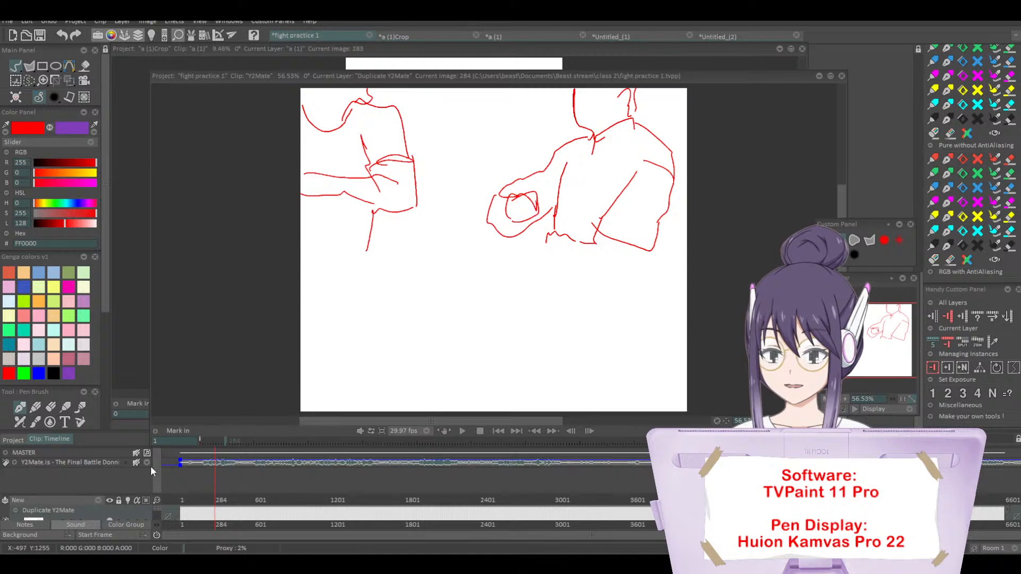
click(147, 463)
click(177, 486)
drag(203, 84, 171, 47)
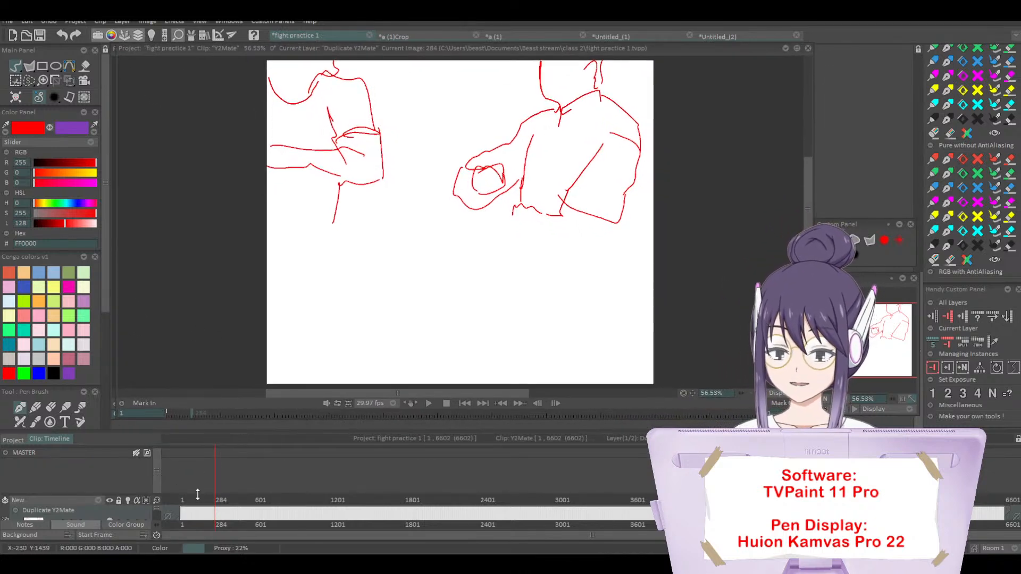
drag(196, 495, 194, 451)
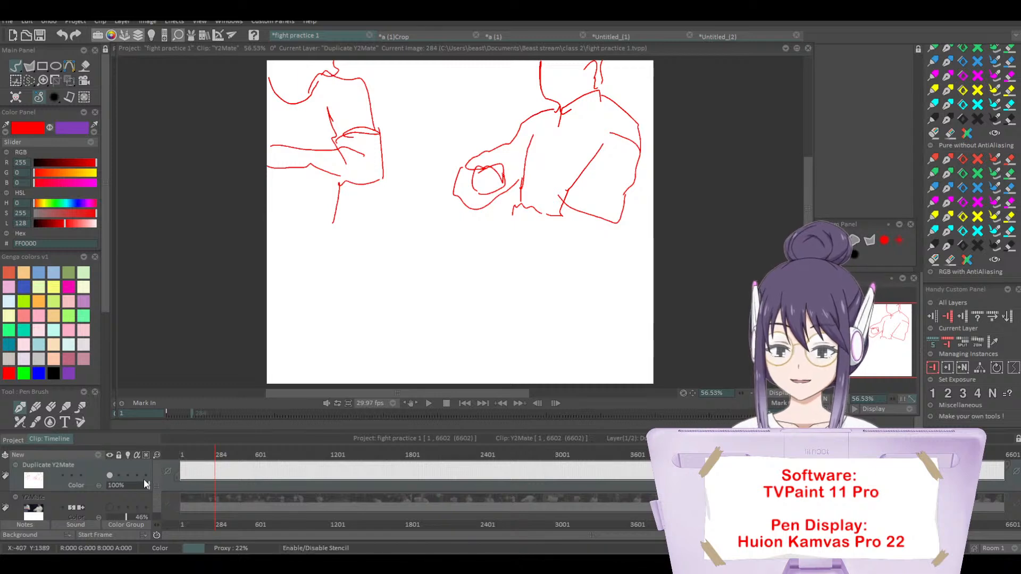
Step: Hide the Duplicate Y2Mate layer, show the Y2Mate video layer and go to image 478
click(109, 475)
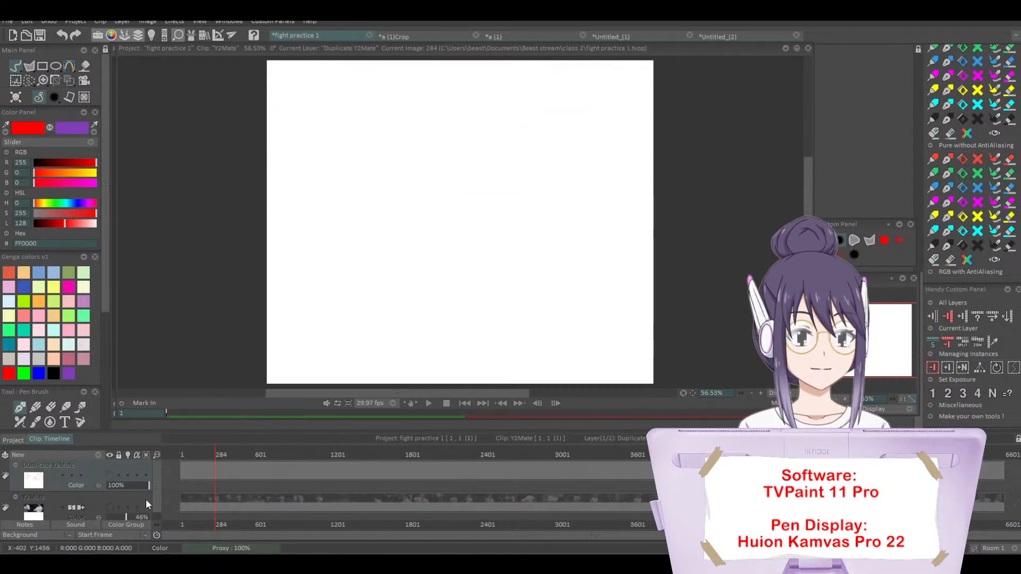
click(111, 506)
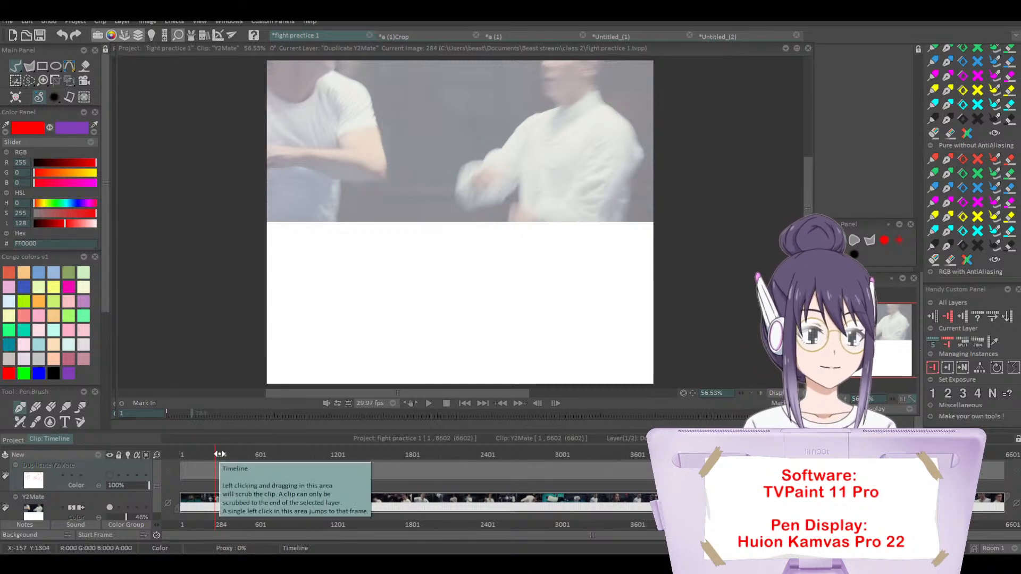
drag(220, 454, 239, 464)
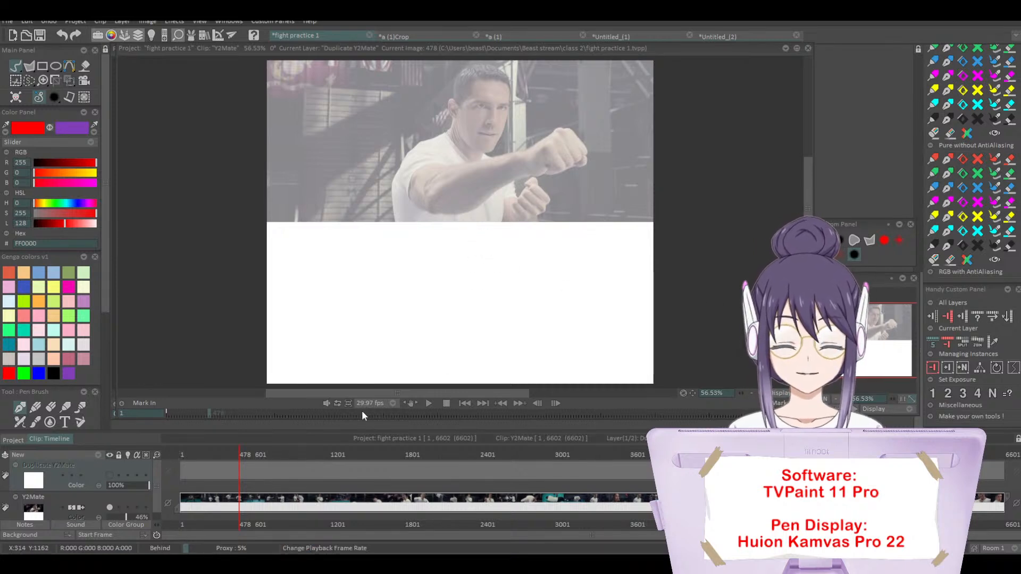
Step: Create a new animation layer at image 478 and sketch the punching man in red beneath the video frame
click(98, 455)
click(122, 457)
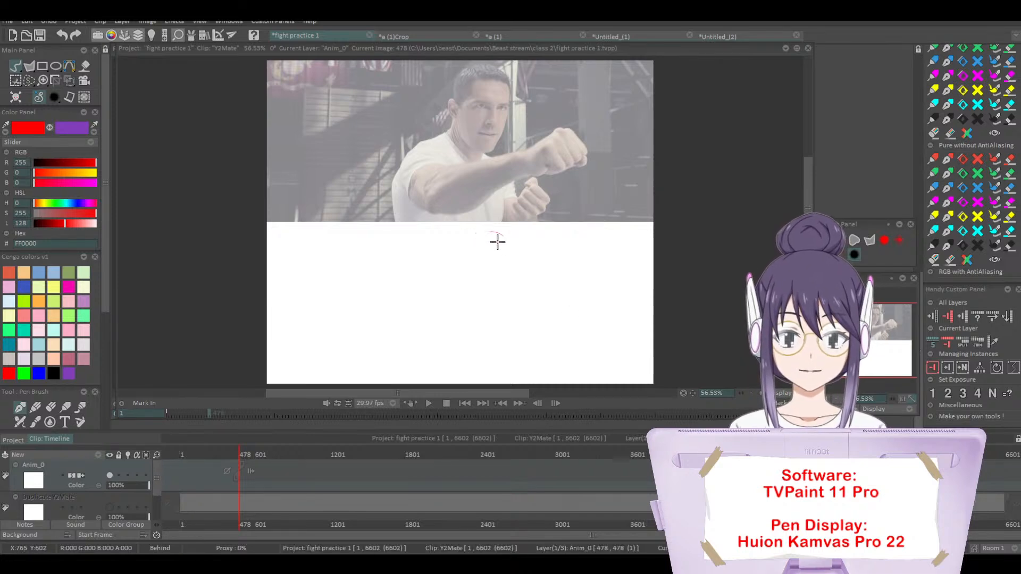
mouse_move(496, 238)
mouse_down()
mouse_move(489, 296)
mouse_move(473, 240)
mouse_move(494, 238)
mouse_move(499, 291)
mouse_move(493, 238)
mouse_move(486, 299)
mouse_move(488, 248)
mouse_move(478, 302)
mouse_move(462, 301)
mouse_move(455, 281)
mouse_move(434, 316)
mouse_move(435, 299)
mouse_move(433, 333)
mouse_move(422, 330)
mouse_move(425, 379)
mouse_move(417, 365)
mouse_move(470, 334)
mouse_move(437, 362)
mouse_move(433, 336)
mouse_move(473, 360)
mouse_move(448, 335)
mouse_move(479, 339)
mouse_move(472, 325)
mouse_move(525, 318)
mouse_move(503, 321)
mouse_move(536, 303)
mouse_move(594, 291)
mouse_move(590, 318)
mouse_move(530, 321)
mouse_move(511, 354)
mouse_move(554, 339)
mouse_move(535, 369)
mouse_move(546, 364)
mouse_move(526, 351)
mouse_move(503, 301)
mouse_move(517, 307)
mouse_move(492, 300)
mouse_move(506, 285)
mouse_move(507, 238)
mouse_move(464, 253)
mouse_move(517, 246)
mouse_move(507, 276)
mouse_move(468, 248)
mouse_move(478, 241)
mouse_move(456, 254)
mouse_move(491, 234)
mouse_move(521, 383)
mouse_up()
Step: Advance to image 479, clear the carried-over drawing and sketch the punching man again in red beneath the video frame
key(Right)
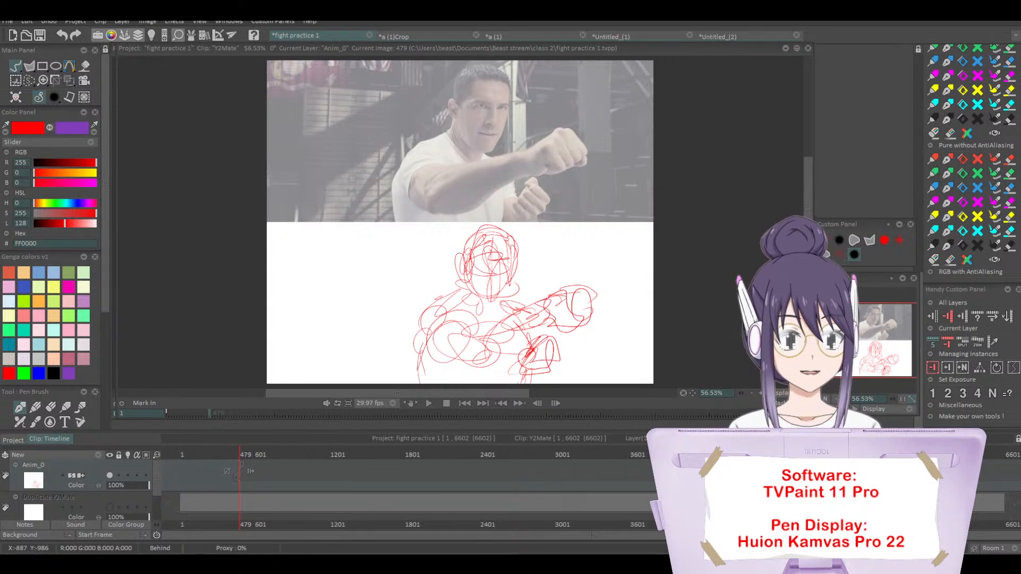
drag(156, 455, 172, 456)
key(BackSpace)
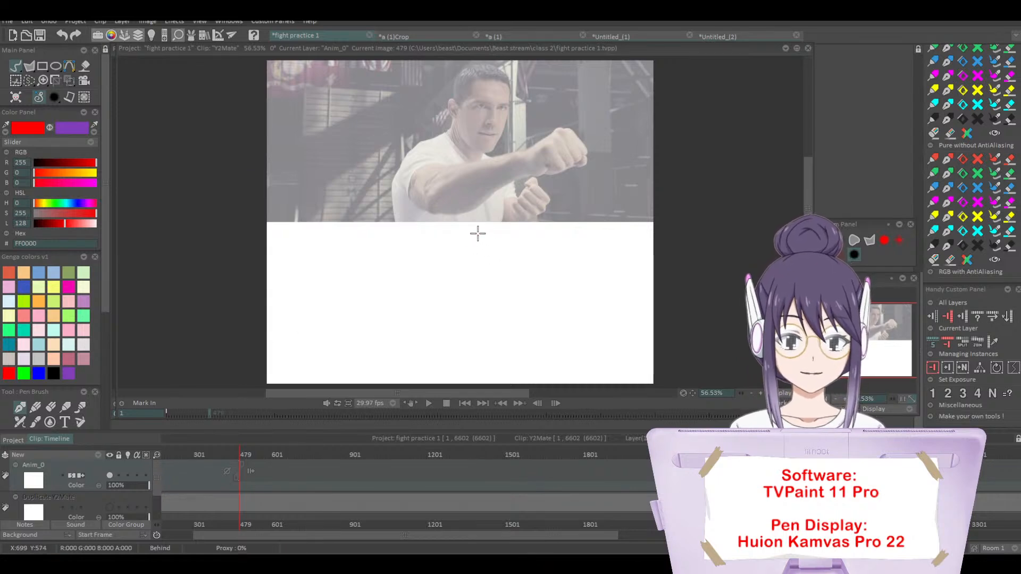
mouse_move(471, 246)
mouse_down()
mouse_move(499, 236)
mouse_move(485, 241)
mouse_move(465, 292)
mouse_move(485, 258)
mouse_up()
mouse_move(489, 240)
mouse_down()
mouse_move(501, 263)
mouse_move(480, 267)
mouse_move(506, 239)
mouse_move(507, 274)
mouse_move(469, 281)
mouse_move(497, 301)
mouse_move(456, 305)
mouse_move(438, 321)
mouse_move(423, 379)
mouse_move(426, 342)
mouse_move(458, 354)
mouse_move(432, 352)
mouse_move(450, 330)
mouse_move(475, 362)
mouse_move(469, 343)
mouse_move(535, 320)
mouse_move(483, 342)
mouse_move(533, 320)
mouse_move(549, 294)
mouse_move(576, 295)
mouse_move(554, 300)
mouse_move(574, 286)
mouse_move(547, 338)
mouse_move(564, 358)
mouse_move(530, 366)
mouse_move(535, 345)
mouse_move(513, 319)
mouse_up()
mouse_move(437, 318)
mouse_down()
mouse_move(457, 298)
mouse_move(428, 316)
mouse_move(410, 347)
mouse_move(514, 310)
mouse_move(532, 325)
mouse_move(523, 362)
mouse_move(502, 342)
mouse_move(468, 376)
mouse_move(431, 372)
mouse_move(423, 355)
mouse_move(495, 362)
mouse_move(529, 338)
mouse_move(527, 312)
mouse_up()
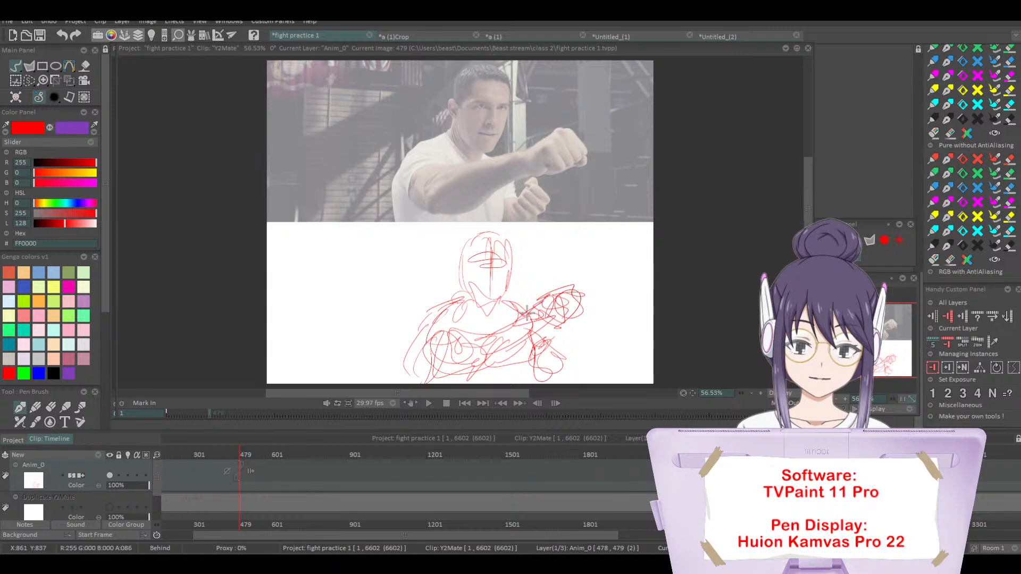
drag(511, 272, 508, 305)
drag(501, 304, 483, 303)
Step: Advance to image 480, clear its drawing area and sketch the man's head, shoulders, extended arm and fists in red
key(Right)
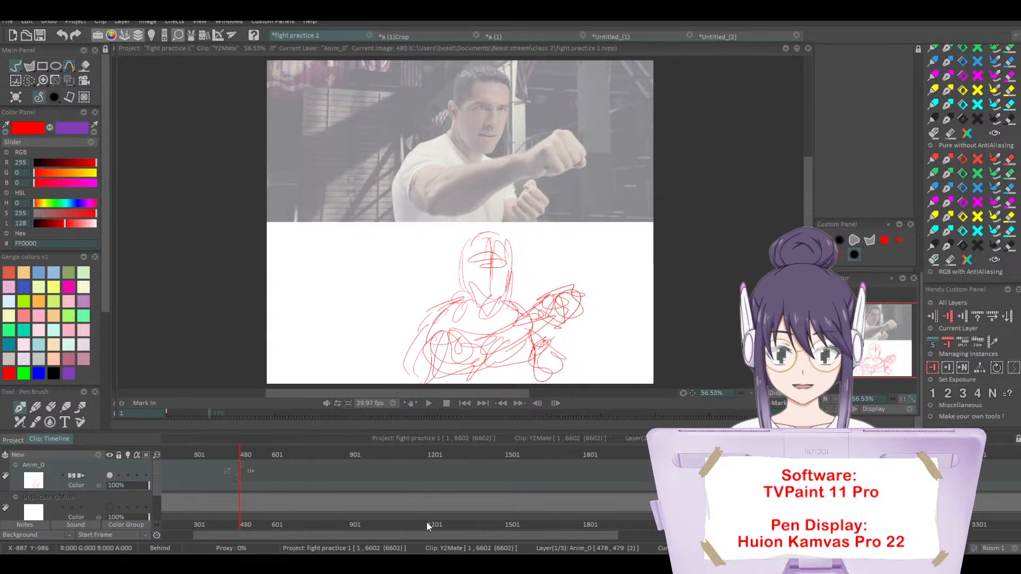
click(15, 97)
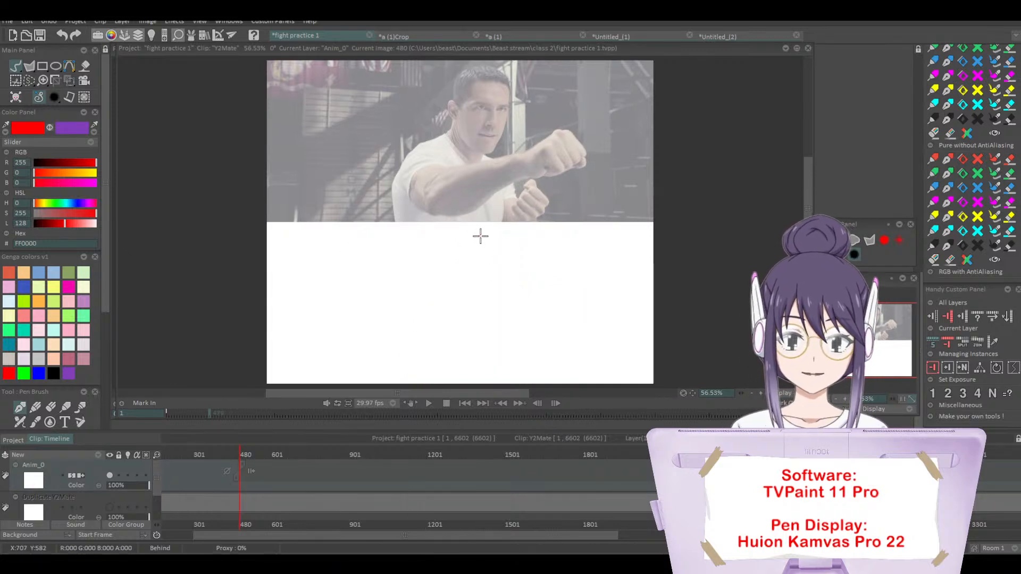
mouse_move(493, 233)
mouse_down()
mouse_move(505, 292)
mouse_move(458, 268)
mouse_move(481, 313)
mouse_move(491, 305)
mouse_move(490, 276)
mouse_move(455, 285)
mouse_move(462, 302)
mouse_move(463, 291)
mouse_move(424, 325)
mouse_move(424, 367)
mouse_move(454, 345)
mouse_move(449, 307)
mouse_move(463, 336)
mouse_move(449, 331)
mouse_move(452, 351)
mouse_move(463, 354)
mouse_move(432, 342)
mouse_move(477, 368)
mouse_move(453, 364)
mouse_move(511, 347)
mouse_move(519, 331)
mouse_move(491, 333)
mouse_move(543, 299)
mouse_move(551, 309)
mouse_move(574, 281)
mouse_move(594, 284)
mouse_move(584, 308)
mouse_move(552, 321)
mouse_move(577, 290)
mouse_move(581, 303)
mouse_move(543, 334)
mouse_move(535, 356)
mouse_move(550, 335)
mouse_move(563, 357)
mouse_move(535, 375)
mouse_move(526, 367)
mouse_move(542, 343)
mouse_move(526, 368)
mouse_move(518, 353)
mouse_move(525, 364)
mouse_move(505, 317)
mouse_up()
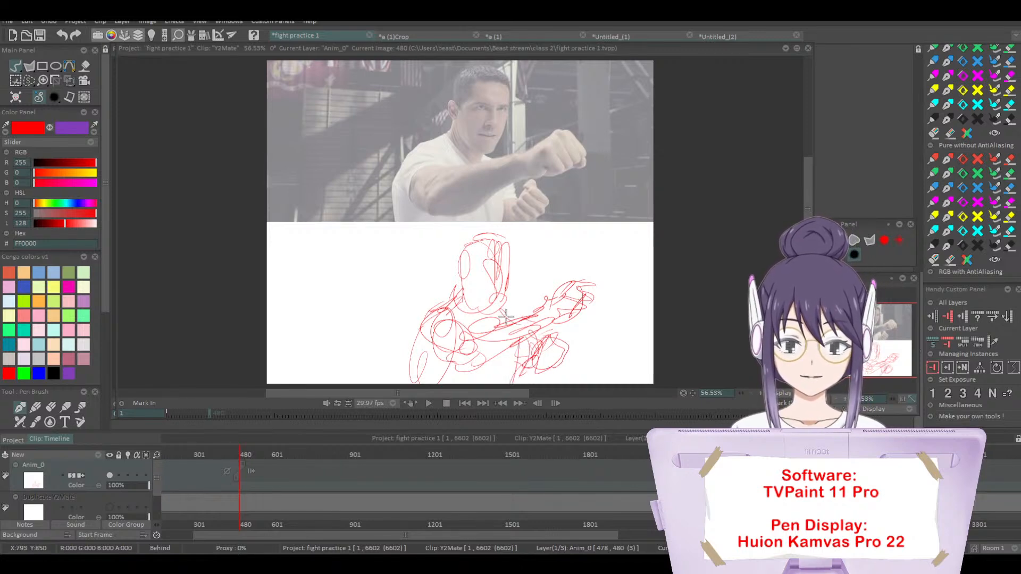
mouse_move(457, 261)
mouse_down()
mouse_move(502, 278)
mouse_move(466, 271)
mouse_move(449, 278)
mouse_move(457, 283)
mouse_move(475, 252)
mouse_move(472, 267)
mouse_move(501, 268)
mouse_up()
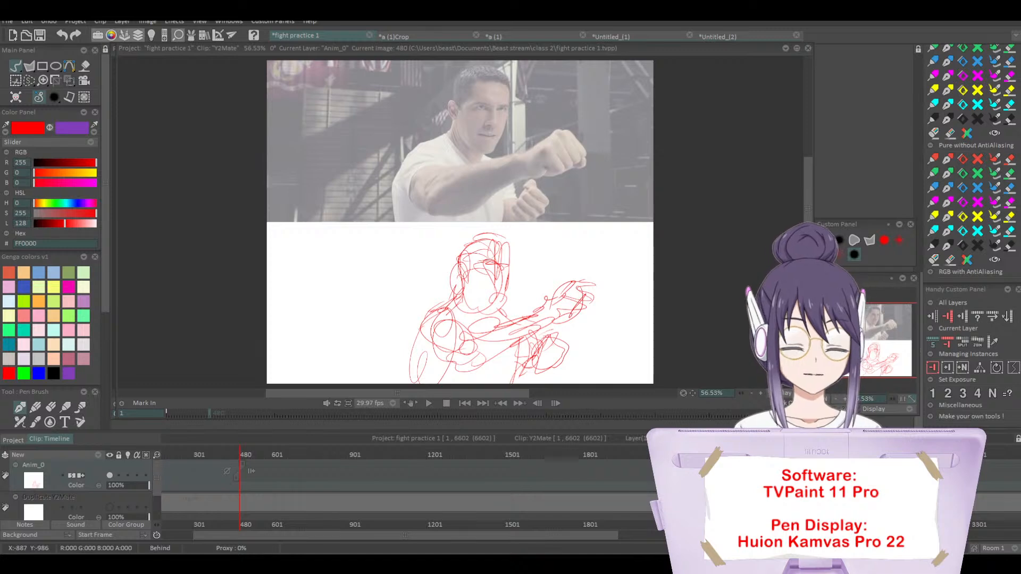
Step: Sketch the punching man in red on a cleared image 481 beneath the video frame, and advance to image 482
key(Right)
key(BackSpace)
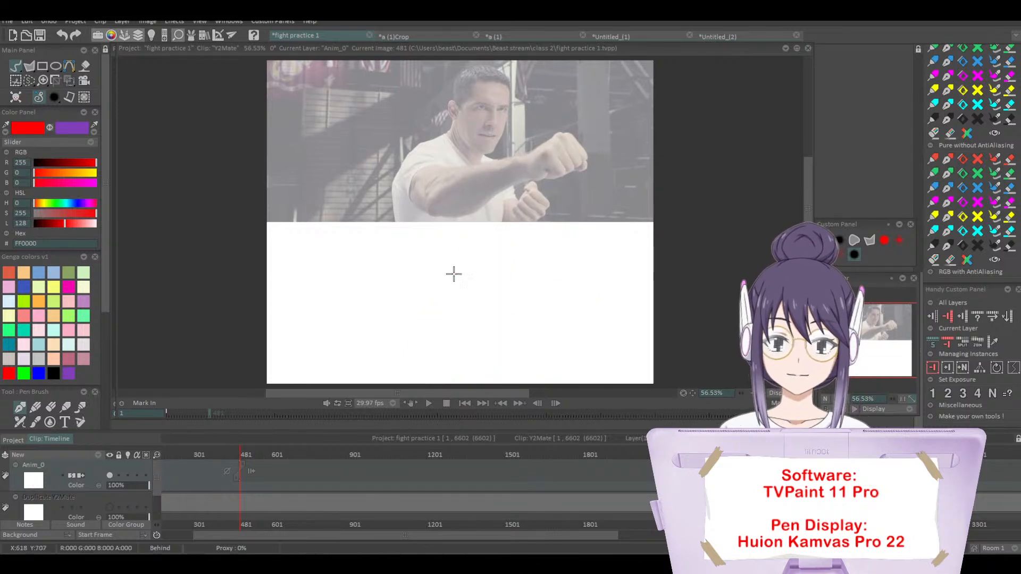
mouse_move(485, 231)
mouse_down()
mouse_move(506, 238)
mouse_move(490, 249)
mouse_move(495, 292)
mouse_move(477, 277)
mouse_move(478, 296)
mouse_move(505, 288)
mouse_move(509, 248)
mouse_move(495, 301)
mouse_move(473, 244)
mouse_move(473, 290)
mouse_move(506, 291)
mouse_move(500, 273)
mouse_move(468, 263)
mouse_move(500, 267)
mouse_move(481, 299)
mouse_move(456, 292)
mouse_move(450, 304)
mouse_move(467, 284)
mouse_move(434, 311)
mouse_move(435, 379)
mouse_move(434, 314)
mouse_move(458, 349)
mouse_move(430, 337)
mouse_move(451, 351)
mouse_move(454, 323)
mouse_move(480, 346)
mouse_up()
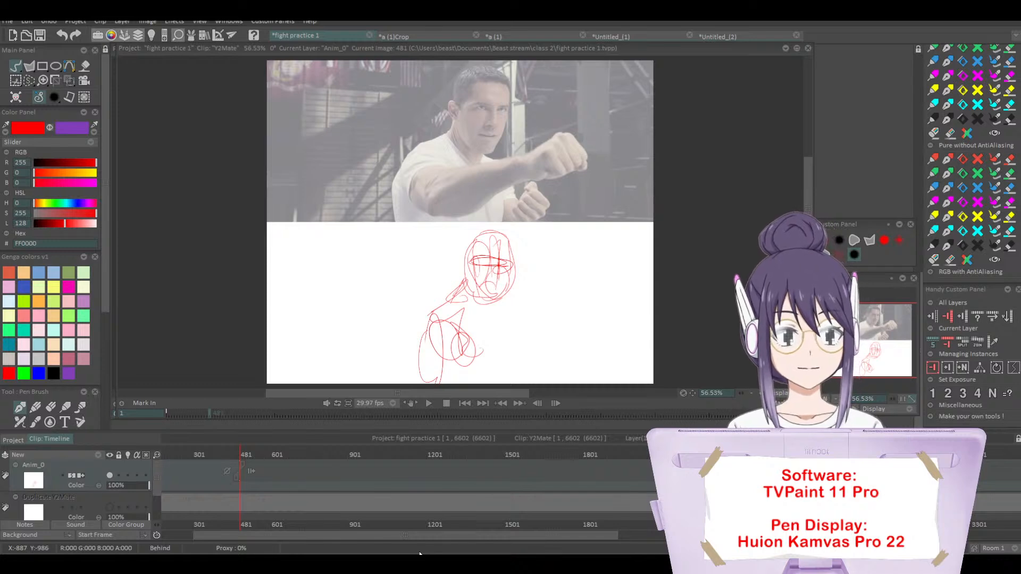
mouse_move(483, 349)
mouse_down()
mouse_move(506, 320)
mouse_move(537, 314)
mouse_move(489, 361)
mouse_move(582, 279)
mouse_move(595, 308)
mouse_move(575, 316)
mouse_move(586, 293)
mouse_move(566, 319)
mouse_move(559, 304)
mouse_move(580, 315)
mouse_up()
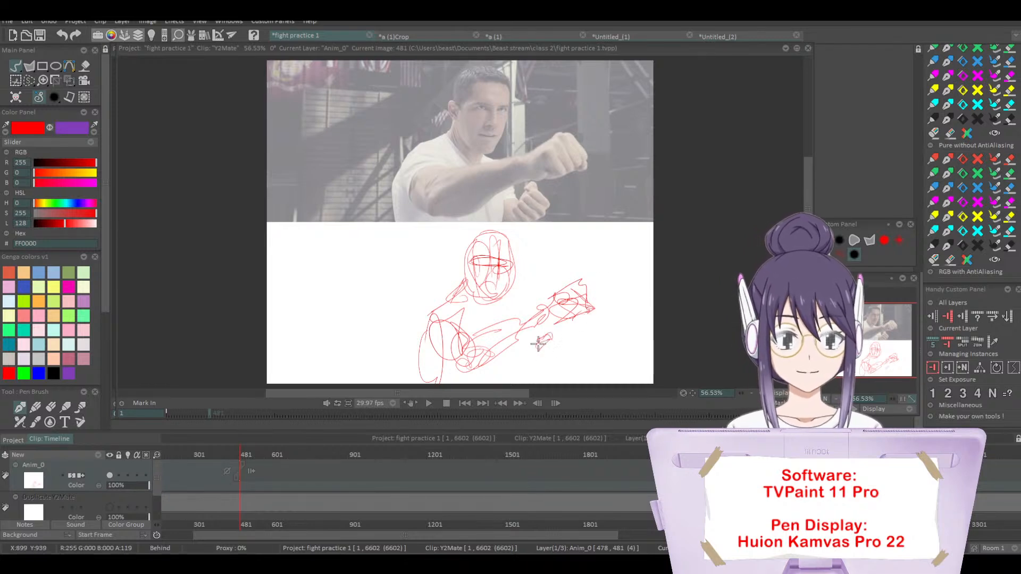
mouse_move(540, 357)
mouse_down()
mouse_move(558, 370)
mouse_move(524, 384)
mouse_move(535, 345)
mouse_move(524, 311)
mouse_move(487, 310)
mouse_move(513, 276)
mouse_move(518, 227)
mouse_up()
mouse_move(511, 287)
mouse_down()
mouse_move(513, 232)
mouse_move(494, 230)
mouse_move(470, 259)
mouse_move(460, 254)
mouse_move(465, 290)
mouse_move(478, 237)
mouse_up()
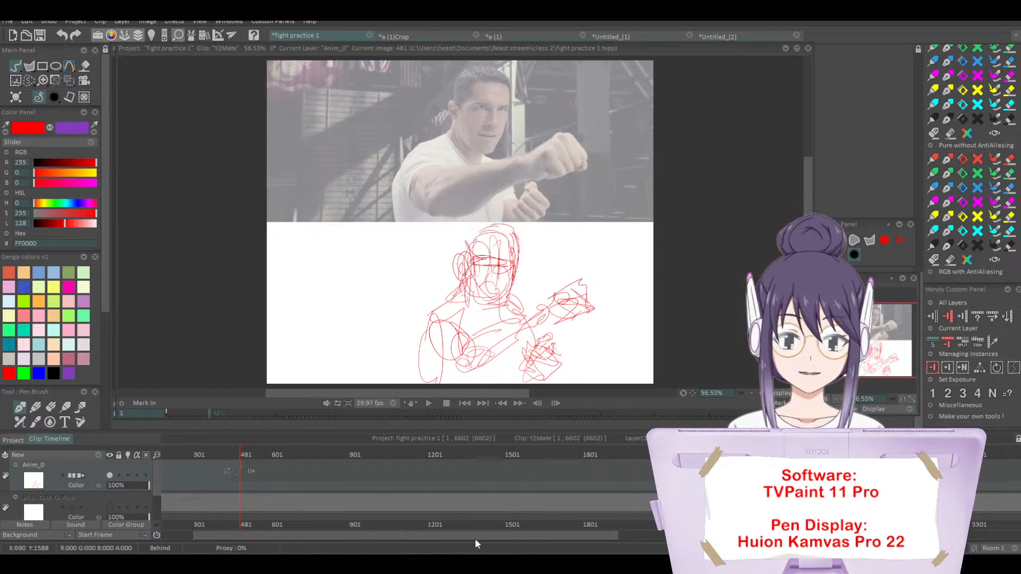
key(Right)
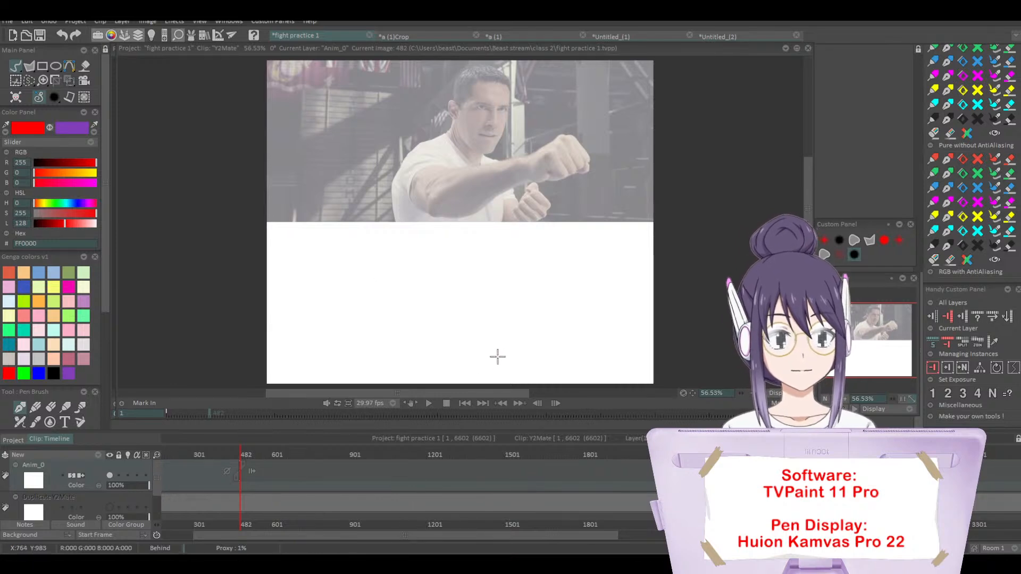
Step: Move to image 651 and sketch both fighters in red beneath the video frame, one with raised folded arms and one in profile
drag(489, 393, 497, 398)
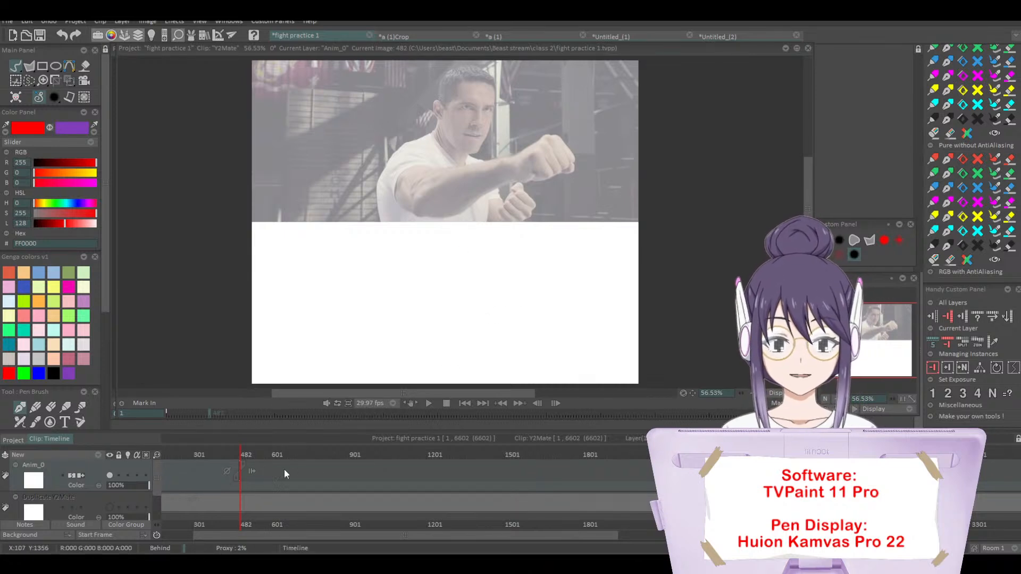
drag(244, 455, 287, 454)
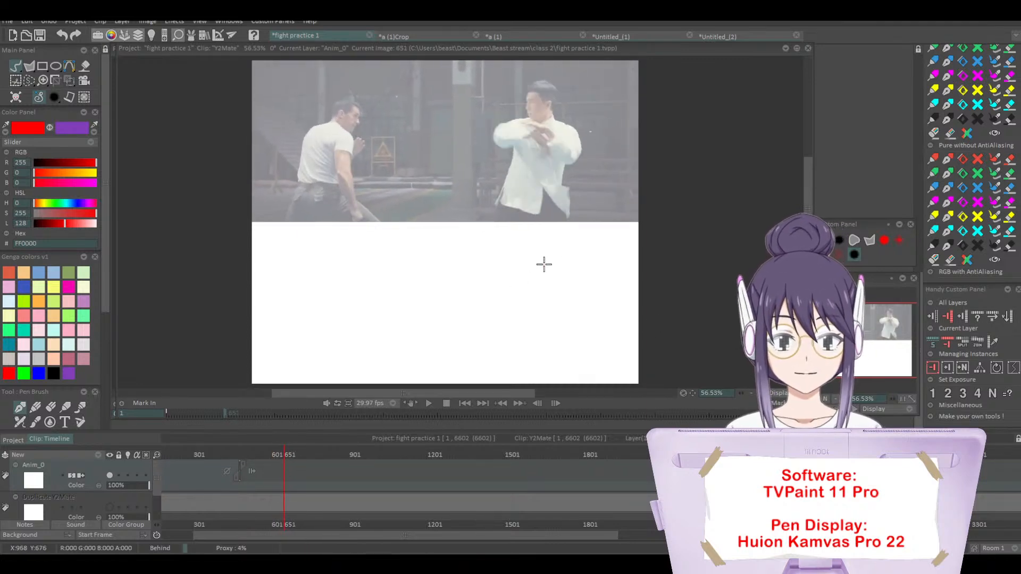
mouse_move(540, 252)
mouse_down()
mouse_move(536, 282)
mouse_move(535, 253)
mouse_move(555, 250)
mouse_move(552, 278)
mouse_move(542, 270)
mouse_move(525, 296)
mouse_move(513, 287)
mouse_move(525, 286)
mouse_move(511, 309)
mouse_move(558, 296)
mouse_up()
mouse_move(562, 282)
mouse_down()
mouse_move(578, 323)
mouse_move(567, 300)
mouse_move(585, 328)
mouse_move(565, 323)
mouse_move(561, 289)
mouse_move(532, 282)
mouse_move(547, 302)
mouse_move(517, 331)
mouse_move(520, 309)
mouse_move(507, 365)
mouse_move(548, 369)
mouse_move(550, 346)
mouse_move(577, 372)
mouse_move(559, 349)
mouse_up()
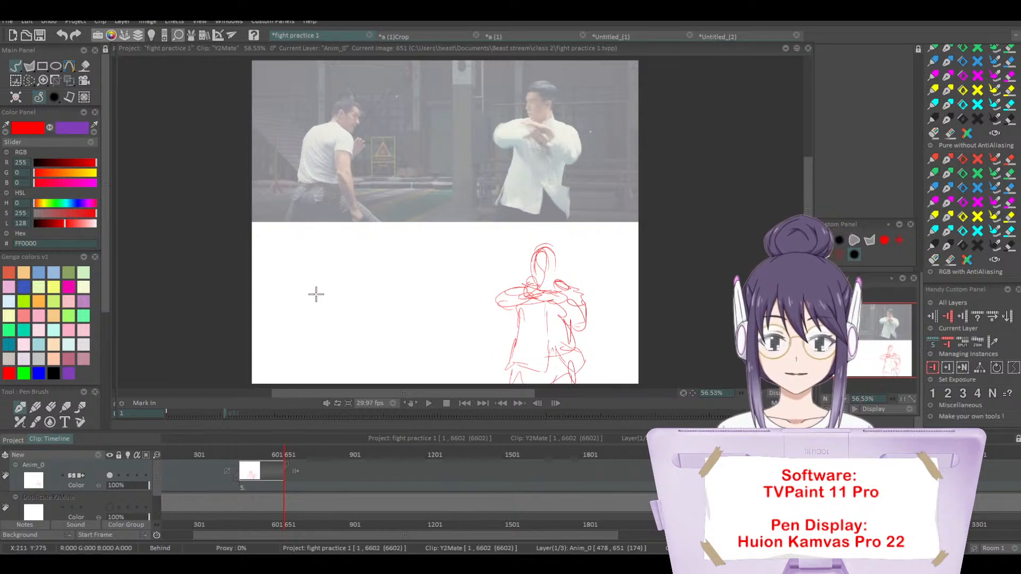
mouse_move(334, 256)
mouse_down()
mouse_move(344, 274)
mouse_move(340, 261)
mouse_move(358, 279)
mouse_move(358, 267)
mouse_move(311, 290)
mouse_move(355, 288)
mouse_move(365, 311)
mouse_move(337, 314)
mouse_move(359, 307)
mouse_move(351, 287)
mouse_up()
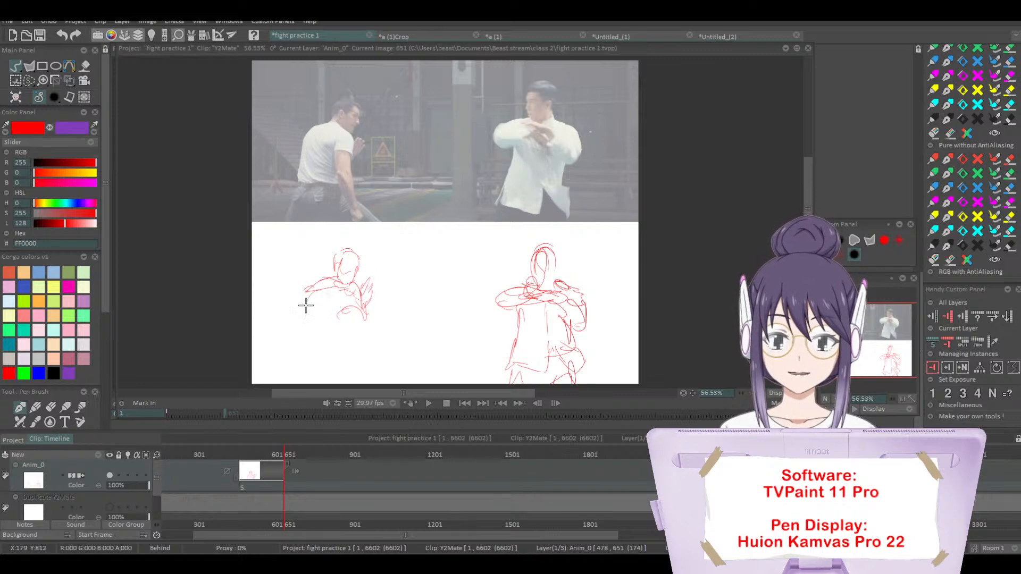
drag(311, 290, 307, 331)
mouse_move(353, 301)
mouse_down()
mouse_move(343, 345)
mouse_move(353, 320)
mouse_move(372, 364)
mouse_move(357, 351)
mouse_move(361, 372)
mouse_move(351, 357)
mouse_move(369, 378)
mouse_move(364, 361)
mouse_move(353, 372)
mouse_move(308, 349)
mouse_move(298, 372)
mouse_move(369, 356)
mouse_move(402, 382)
mouse_up()
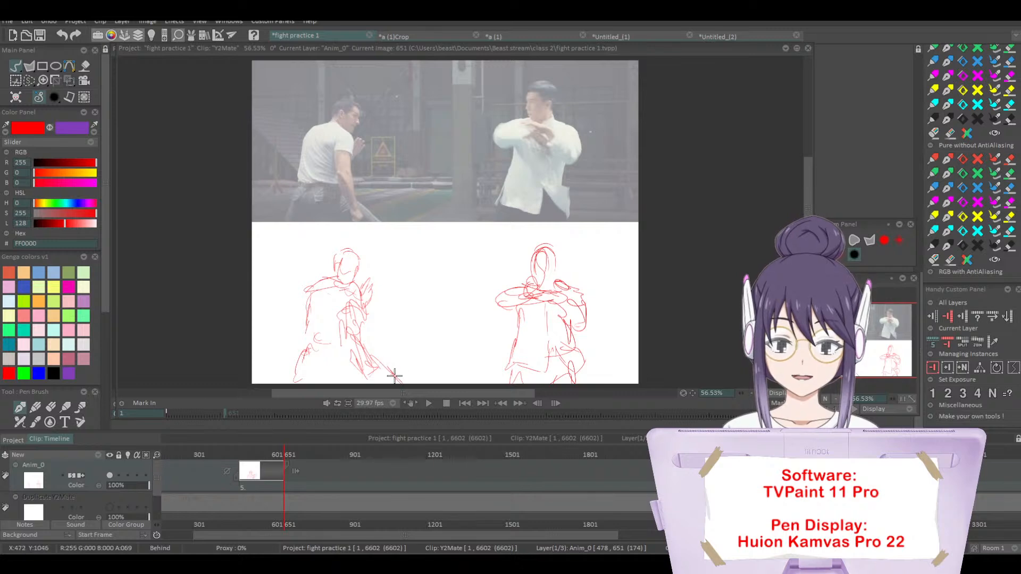
Step: Advance to image 652 and sketch the two fighters again in red beneath the video frame
key(Right)
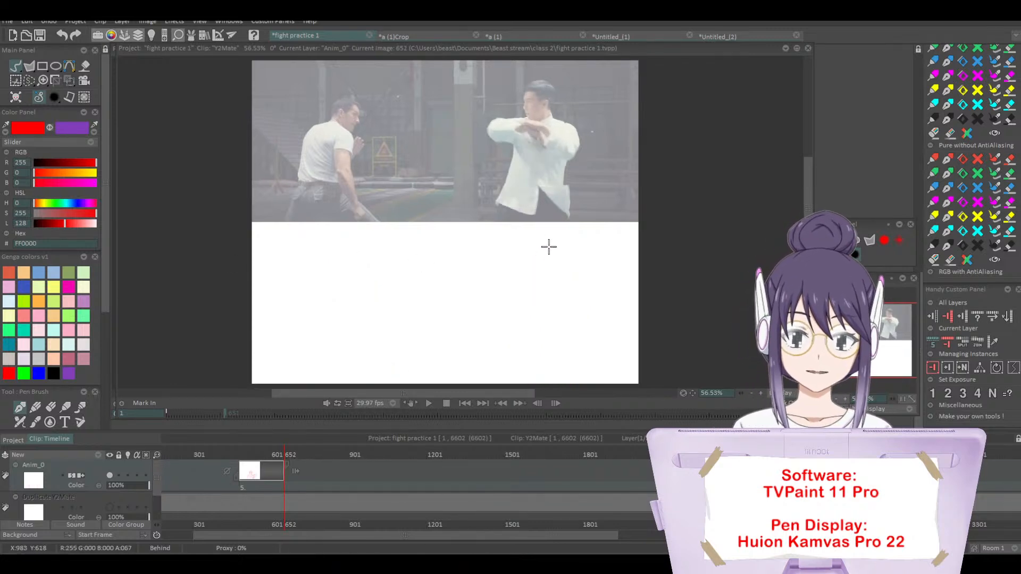
mouse_move(548, 249)
mouse_down()
mouse_move(534, 253)
mouse_move(533, 275)
mouse_move(553, 286)
mouse_move(551, 276)
mouse_up()
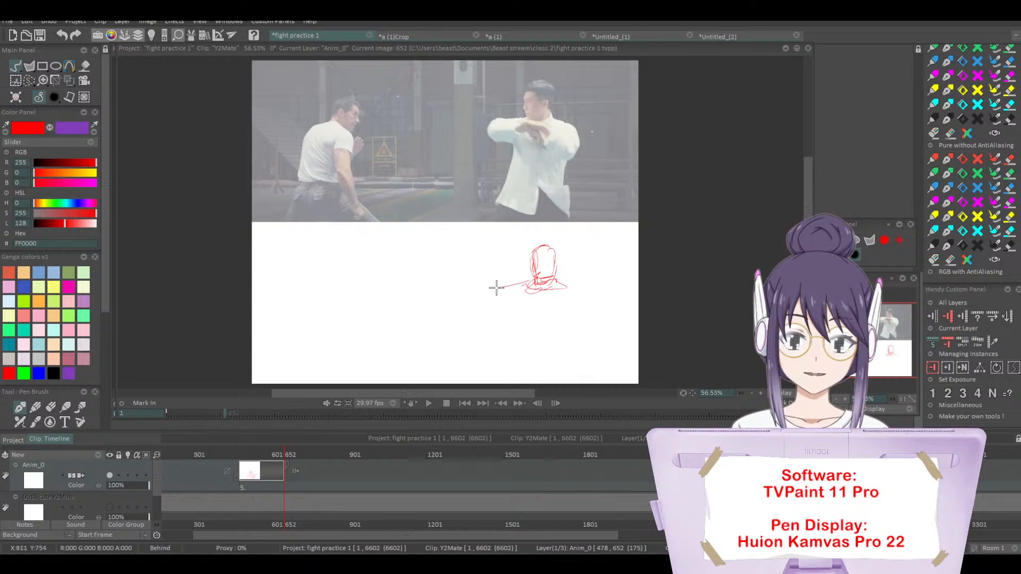
mouse_move(496, 296)
mouse_down()
mouse_move(528, 300)
mouse_move(566, 288)
mouse_move(557, 279)
mouse_move(578, 283)
mouse_move(591, 314)
mouse_move(568, 315)
mouse_move(563, 291)
mouse_move(582, 314)
mouse_move(529, 308)
mouse_move(504, 371)
mouse_move(550, 375)
mouse_move(549, 319)
mouse_move(552, 352)
mouse_move(575, 371)
mouse_move(574, 326)
mouse_up()
drag(514, 366, 580, 379)
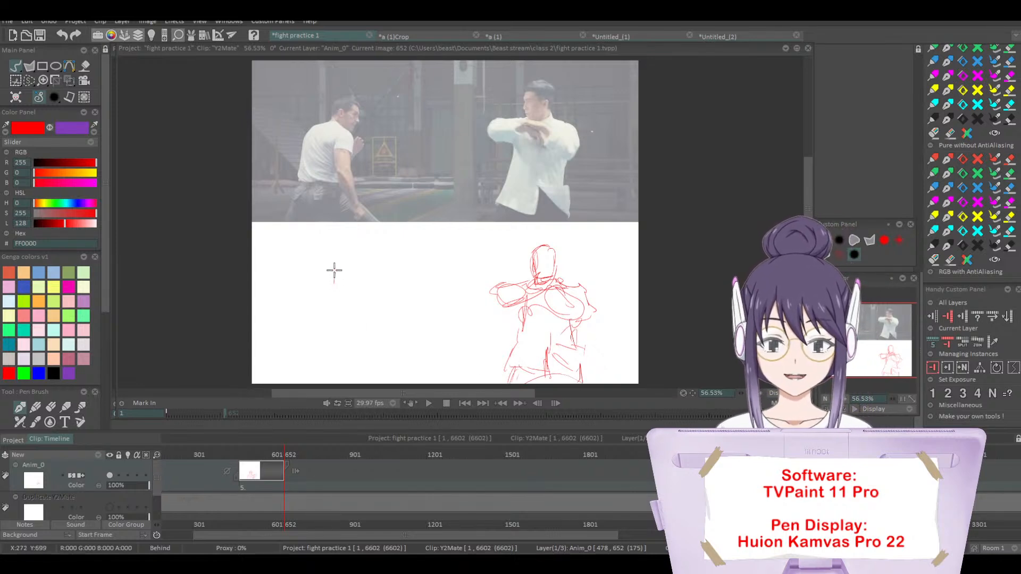
mouse_move(349, 286)
mouse_down()
mouse_move(333, 265)
mouse_move(341, 301)
mouse_move(362, 311)
mouse_move(363, 322)
mouse_move(347, 321)
mouse_move(359, 321)
mouse_move(360, 354)
mouse_up()
mouse_move(367, 299)
mouse_down()
mouse_move(335, 288)
mouse_move(311, 294)
mouse_move(326, 292)
mouse_move(311, 298)
mouse_move(304, 322)
mouse_move(309, 298)
mouse_move(306, 330)
mouse_up()
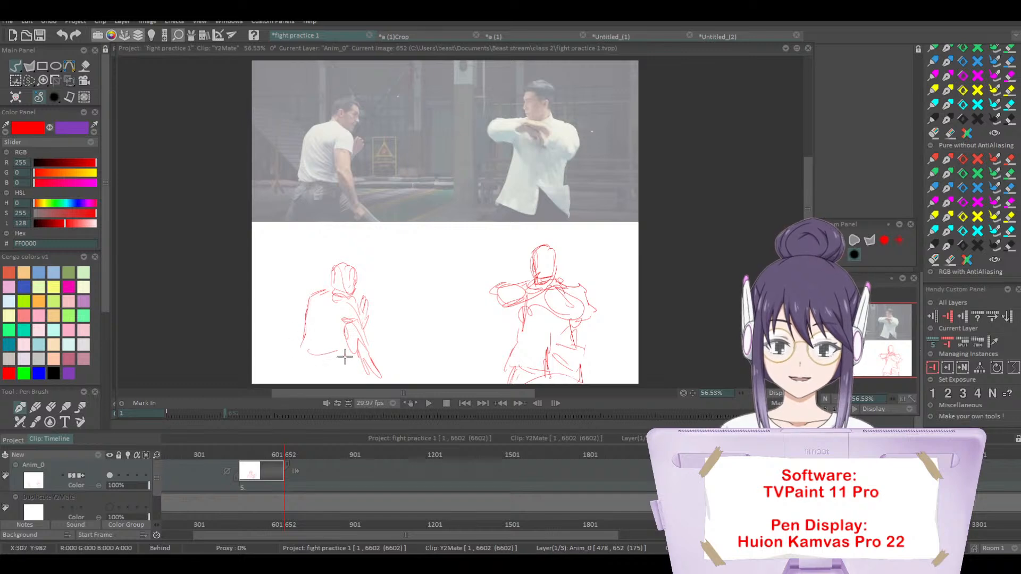
mouse_move(344, 358)
mouse_down()
mouse_move(291, 366)
mouse_move(303, 355)
mouse_move(312, 369)
mouse_move(368, 363)
mouse_up()
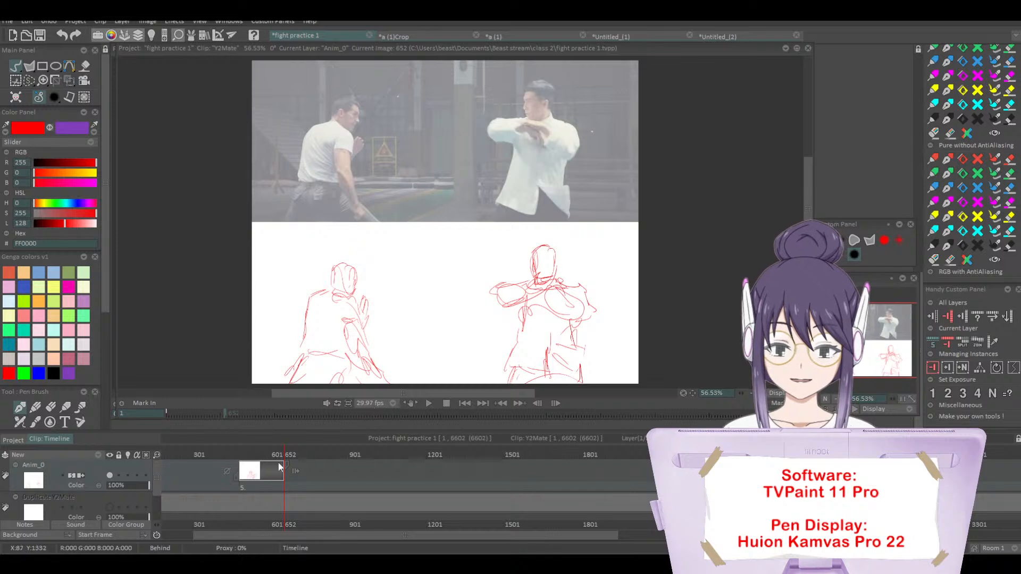
Step: Go back to image 252, hide the Anim_0 and Y2Mate layers, and show only the Duplicate Y2Mate layer's drawings
click(110, 474)
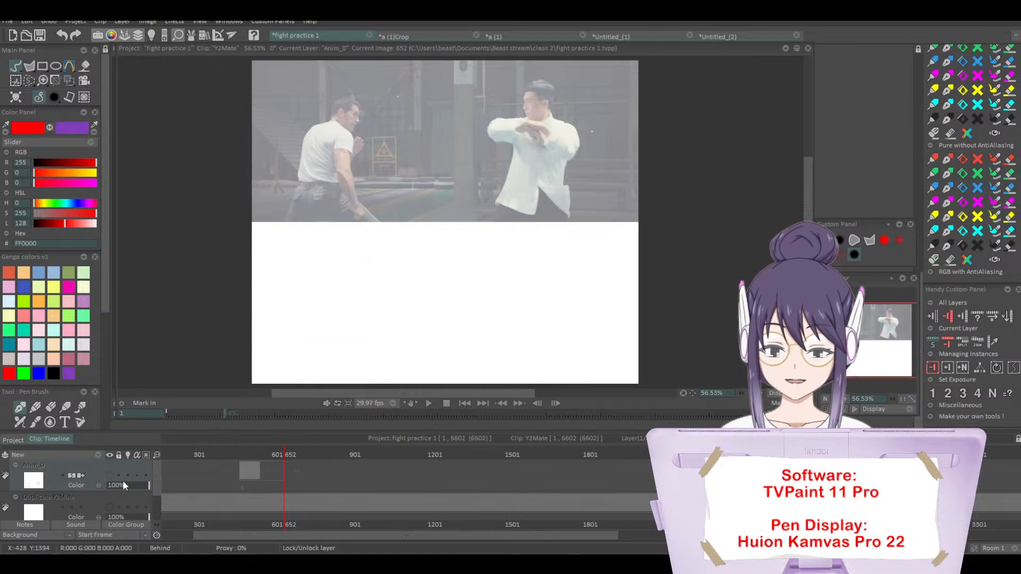
click(110, 508)
click(275, 456)
mouse_move(275, 455)
mouse_down()
mouse_move(209, 478)
mouse_move(182, 502)
mouse_move(139, 503)
mouse_up()
mouse_move(427, 393)
mouse_down()
mouse_move(418, 396)
mouse_move(427, 396)
mouse_up()
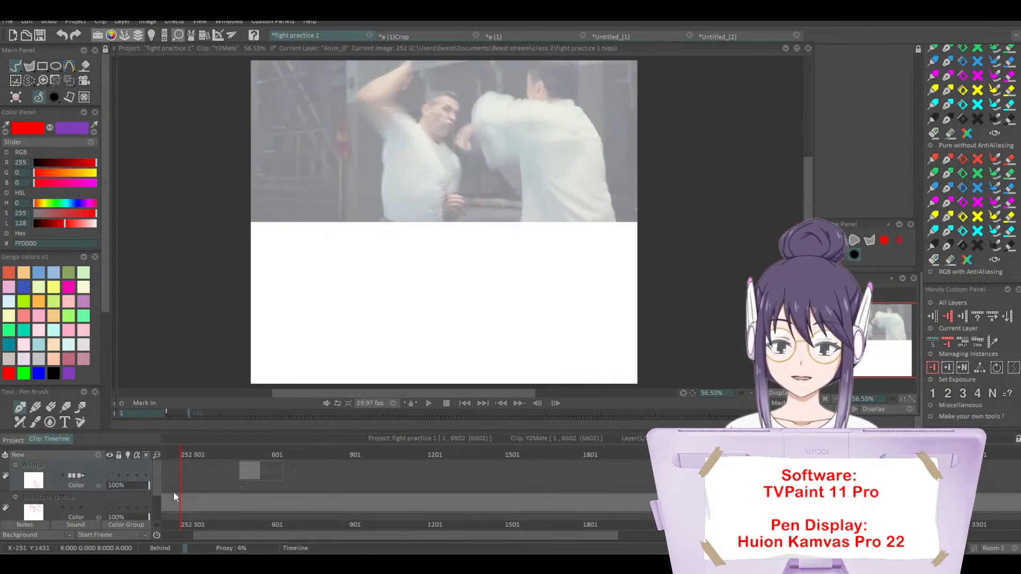
drag(156, 488, 157, 502)
click(109, 480)
click(109, 480)
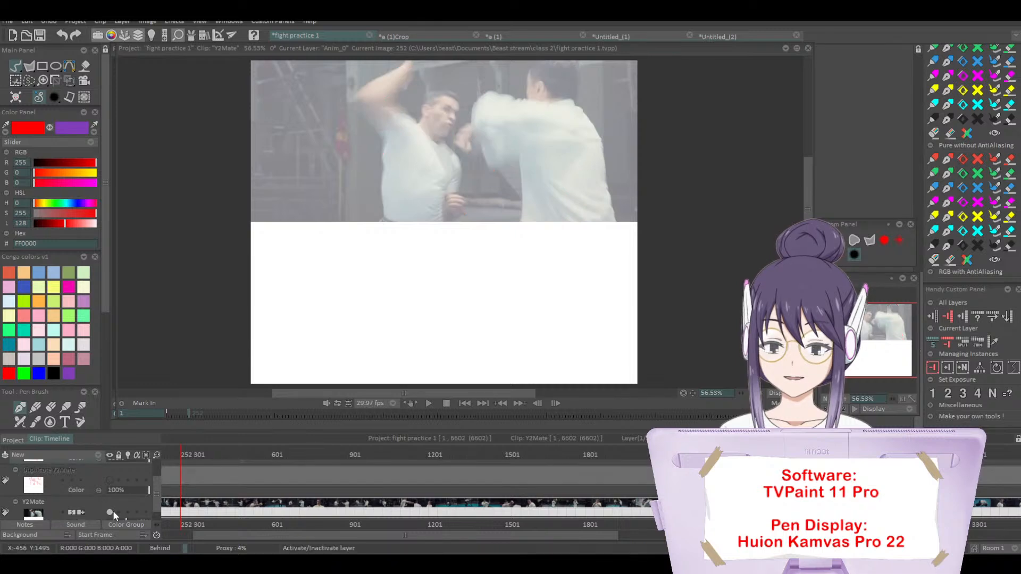
click(110, 512)
click(109, 480)
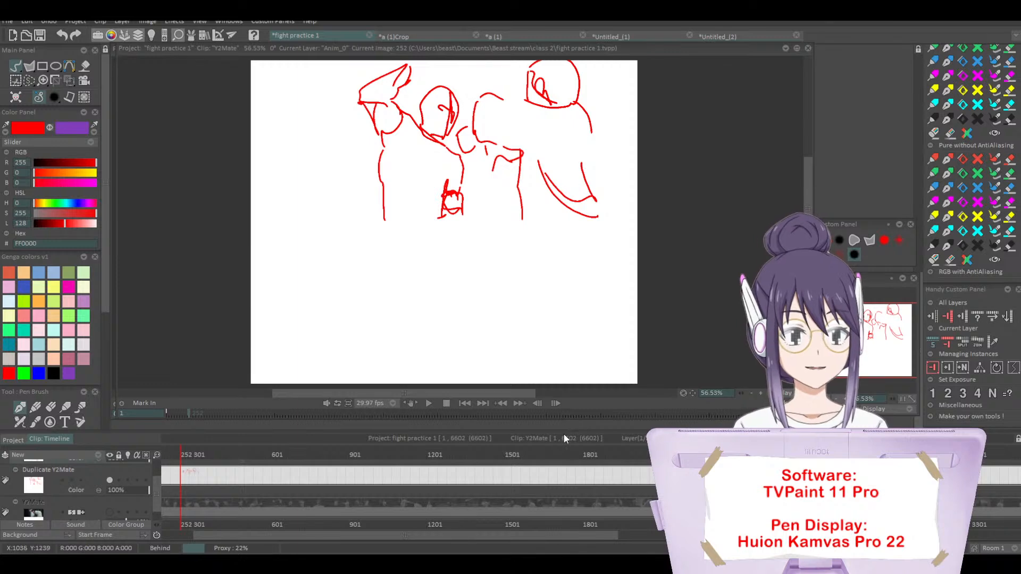
Step: Review the red fighter drawings on the Duplicate Y2Mate layer by scrubbing between images 209 and 252
click(833, 398)
drag(869, 341, 871, 335)
drag(159, 455, 207, 468)
drag(273, 538, 251, 537)
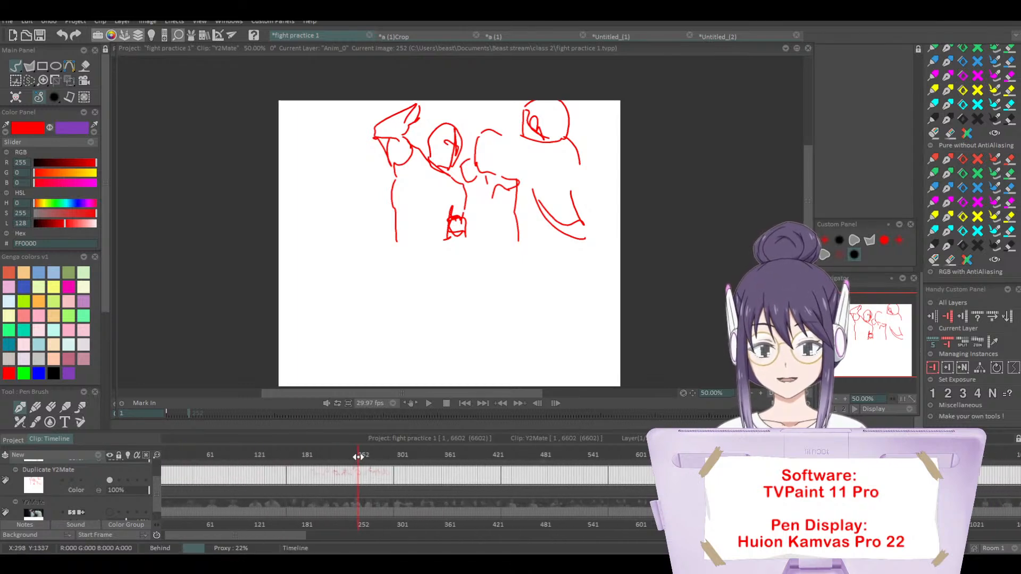
drag(357, 455, 324, 455)
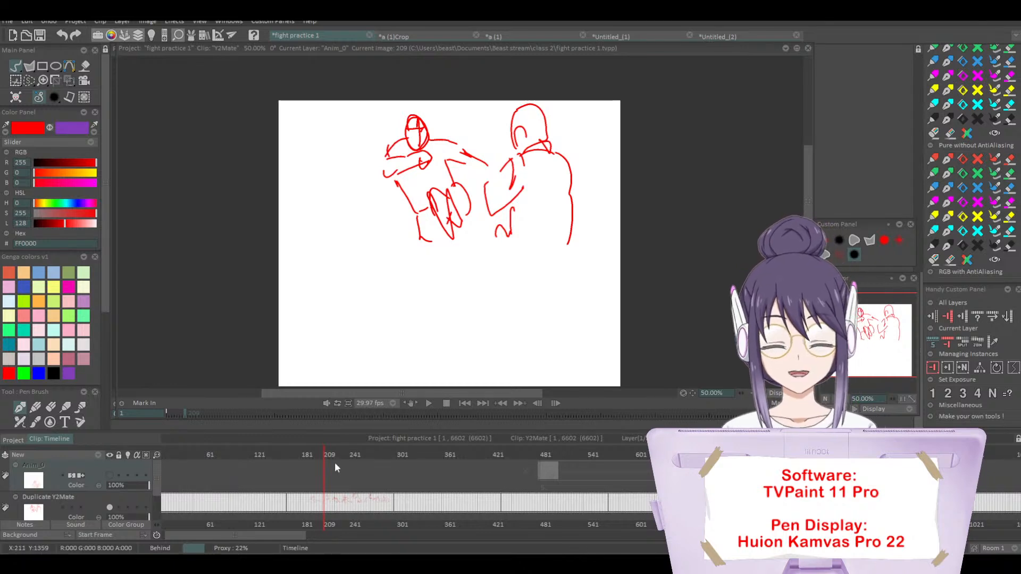
mouse_move(324, 455)
mouse_down()
mouse_move(293, 456)
mouse_move(376, 471)
mouse_up()
mouse_move(375, 472)
mouse_down()
mouse_move(385, 473)
mouse_move(299, 476)
mouse_move(388, 479)
mouse_move(322, 464)
mouse_move(352, 461)
mouse_up()
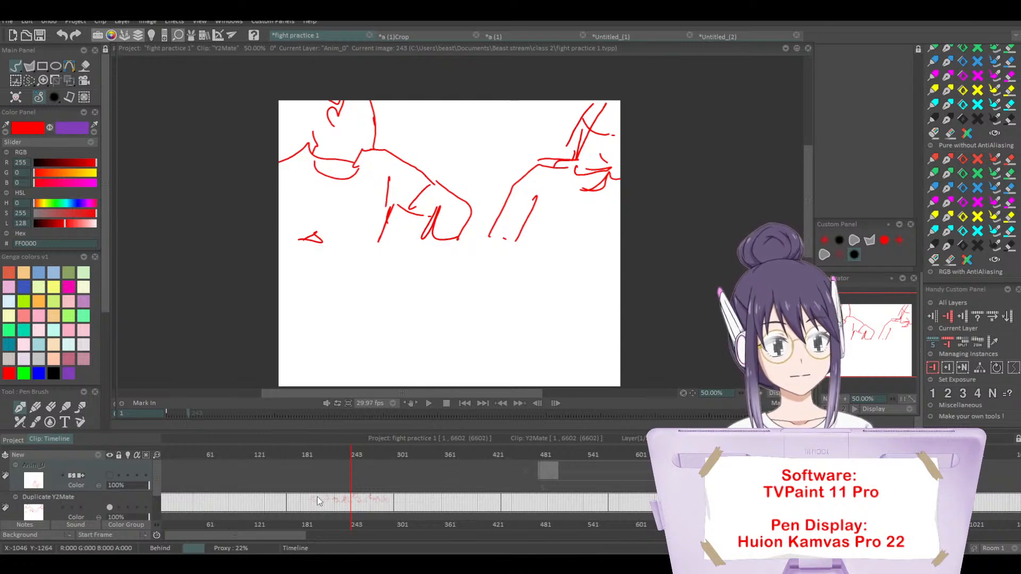
mouse_move(351, 455)
mouse_down()
mouse_move(320, 455)
mouse_move(331, 458)
mouse_up()
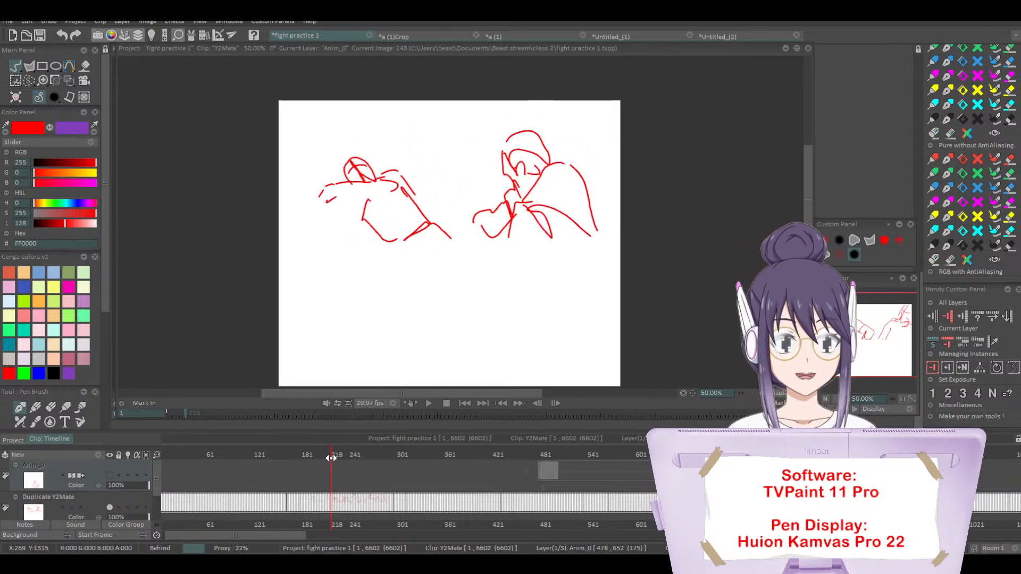
drag(330, 458, 332, 458)
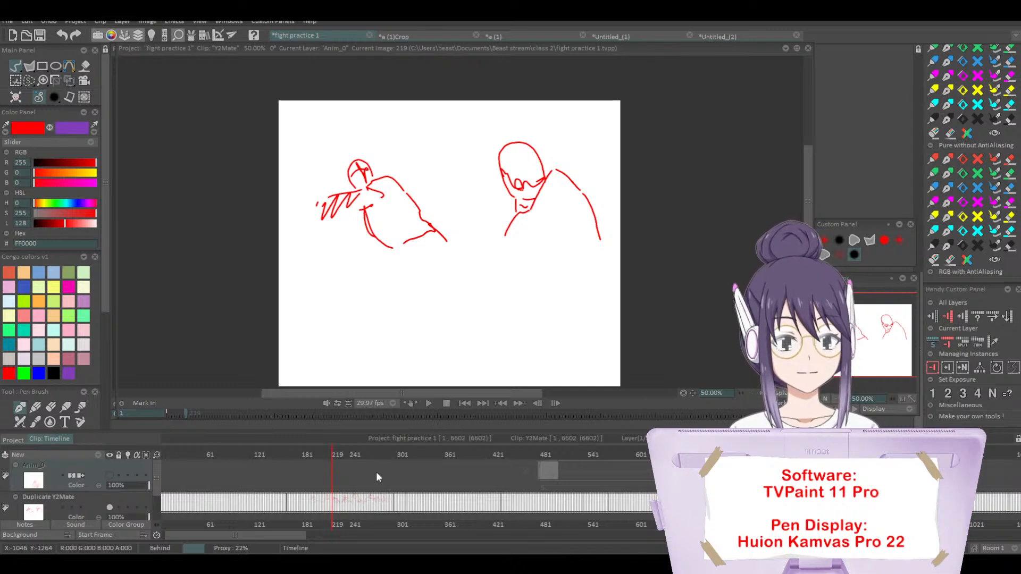
mouse_move(331, 454)
mouse_down()
mouse_move(370, 458)
mouse_move(321, 459)
mouse_move(383, 460)
mouse_move(333, 460)
mouse_move(346, 460)
mouse_up()
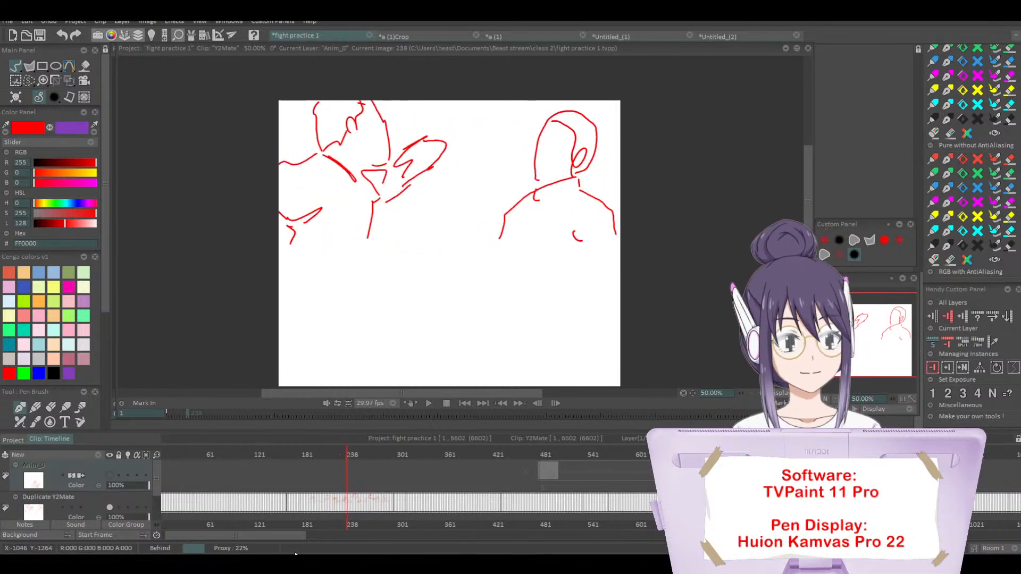
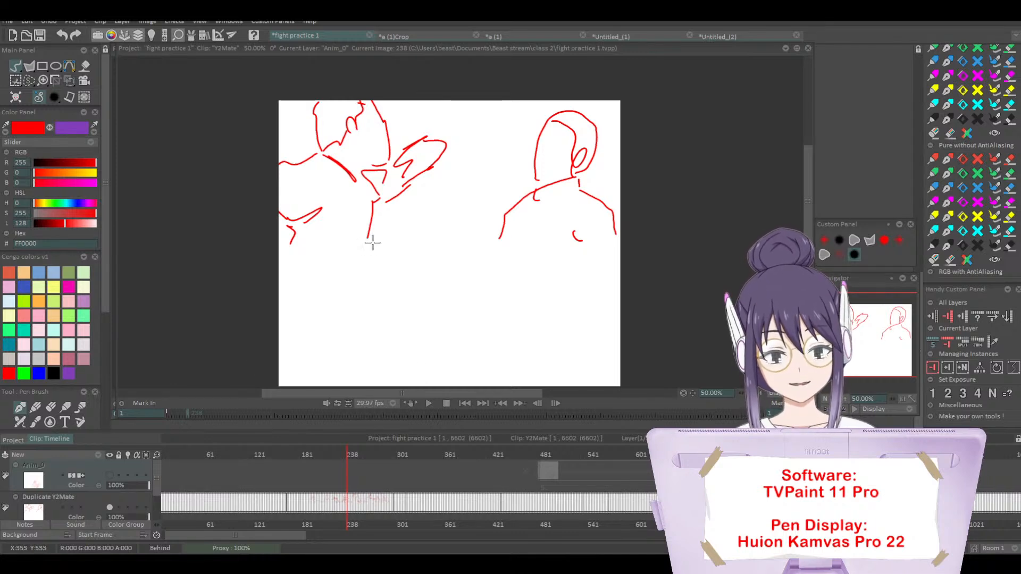
Step: Show the Y2Mate video layer and hide the Duplicate Y2Mate layer to examine image 238 without its red drawing
scroll(114, 499, down, 2)
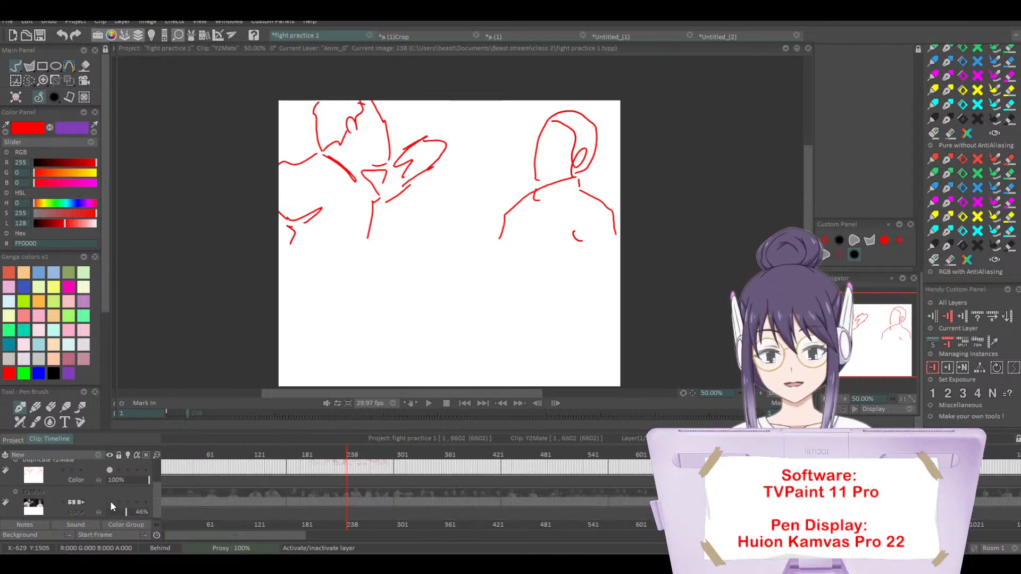
click(110, 502)
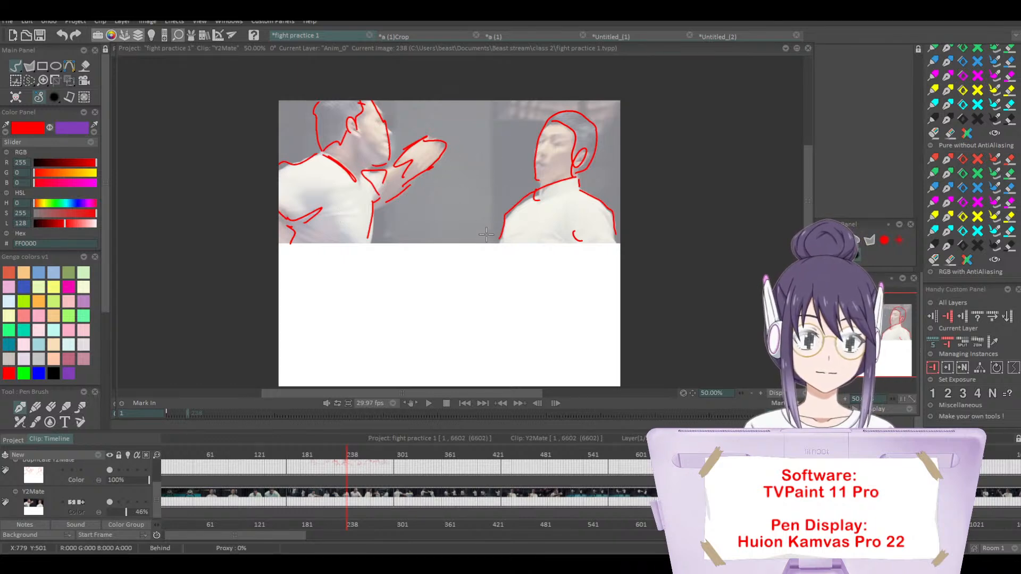
scroll(114, 481, up, 1)
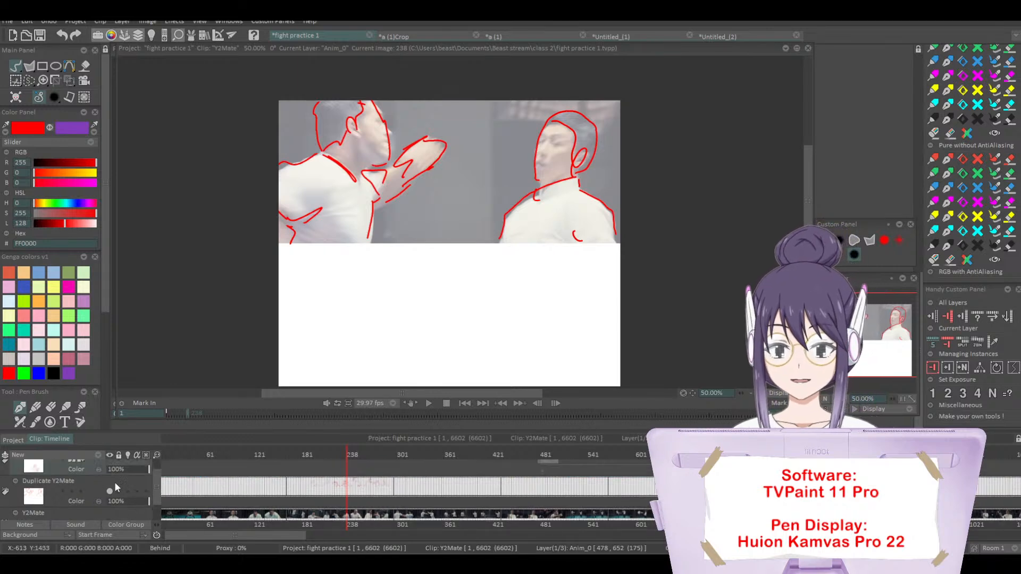
click(109, 490)
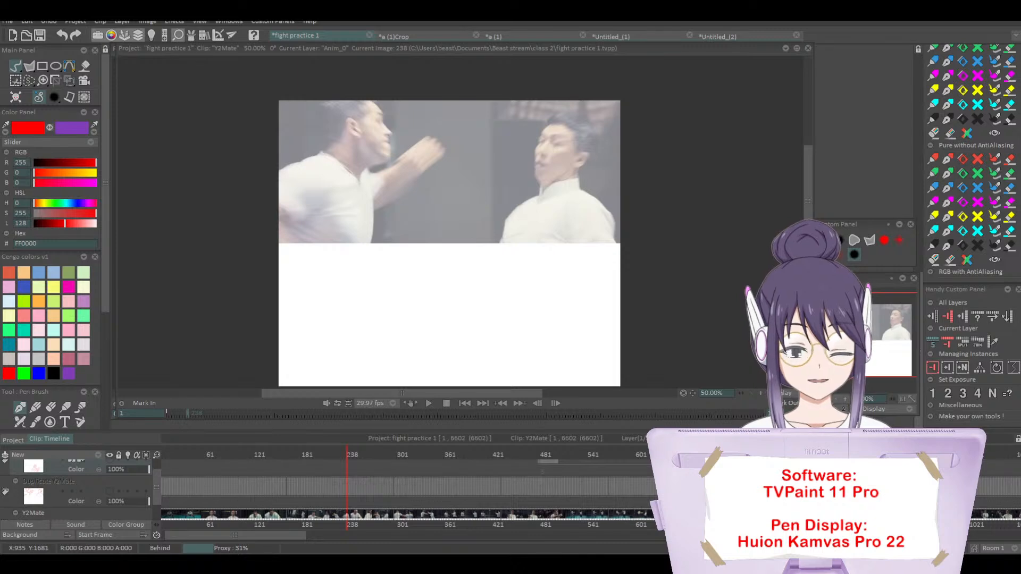
Step: Hide the Y2Mate video layer, show the Duplicate Y2Mate layer, and activate the light table on Duplicate Y2Mate
scroll(124, 477, up, 2)
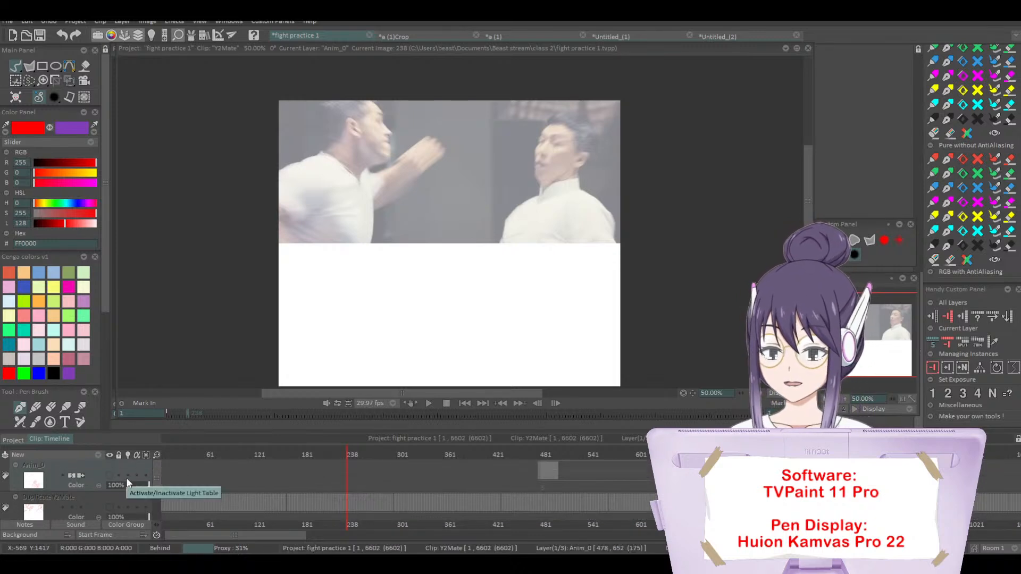
scroll(114, 496, down, 1)
click(116, 495)
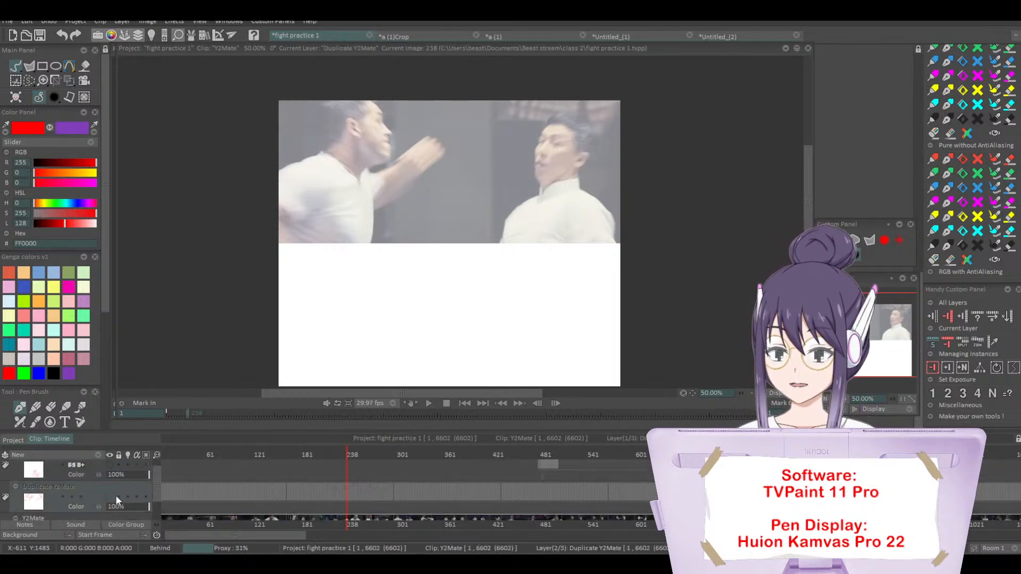
click(113, 497)
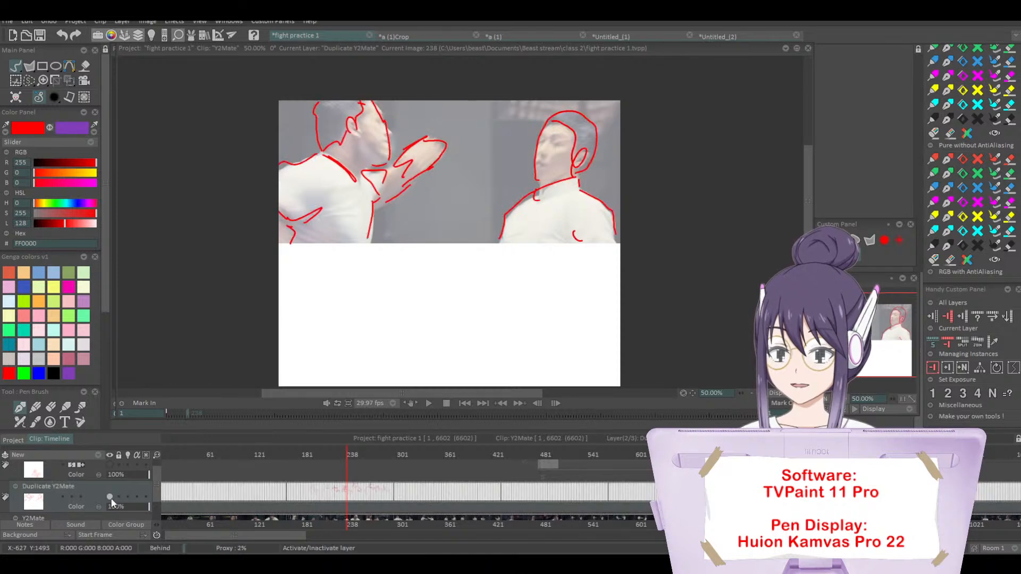
click(110, 497)
scroll(111, 495, down, 2)
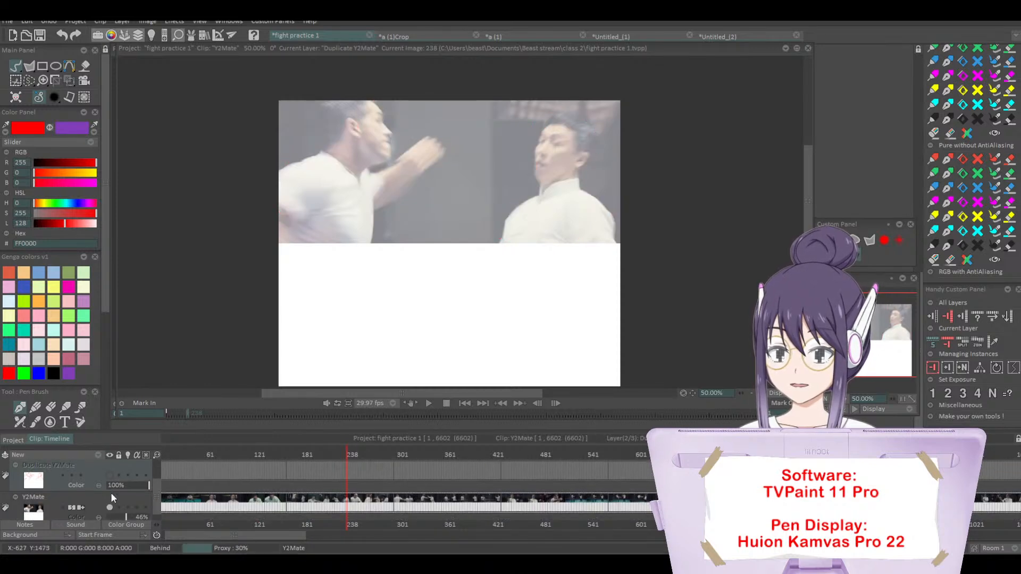
click(111, 507)
click(109, 475)
click(130, 475)
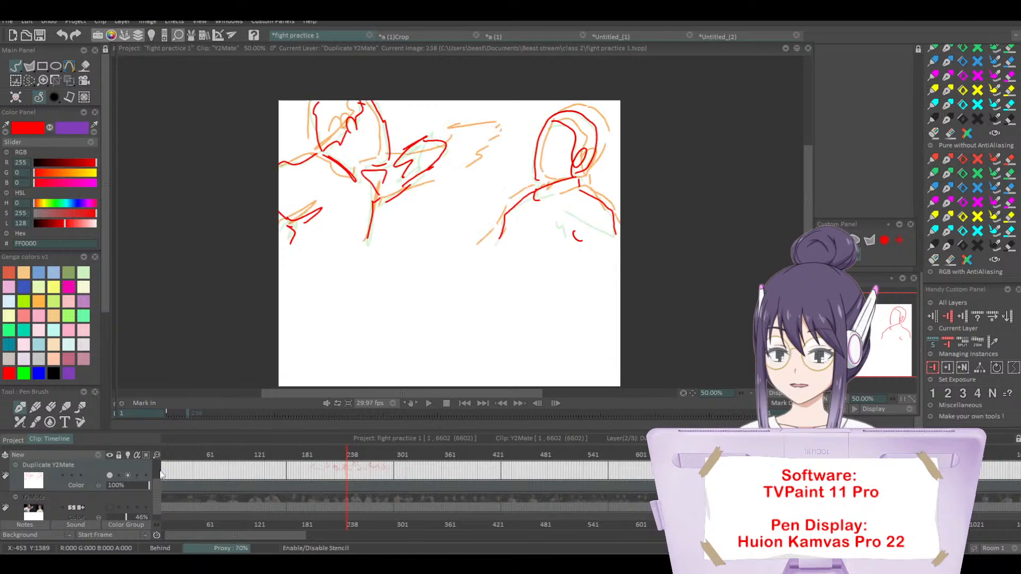
Step: Turn off the light table's orange overlay of the next image and go back to image 226
click(345, 456)
drag(344, 456, 340, 457)
click(151, 39)
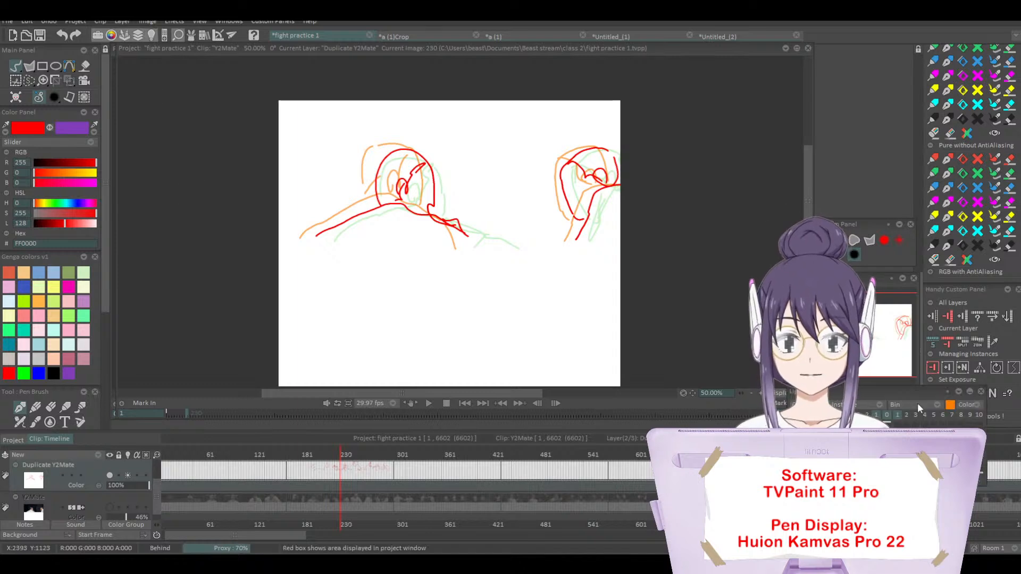
click(897, 413)
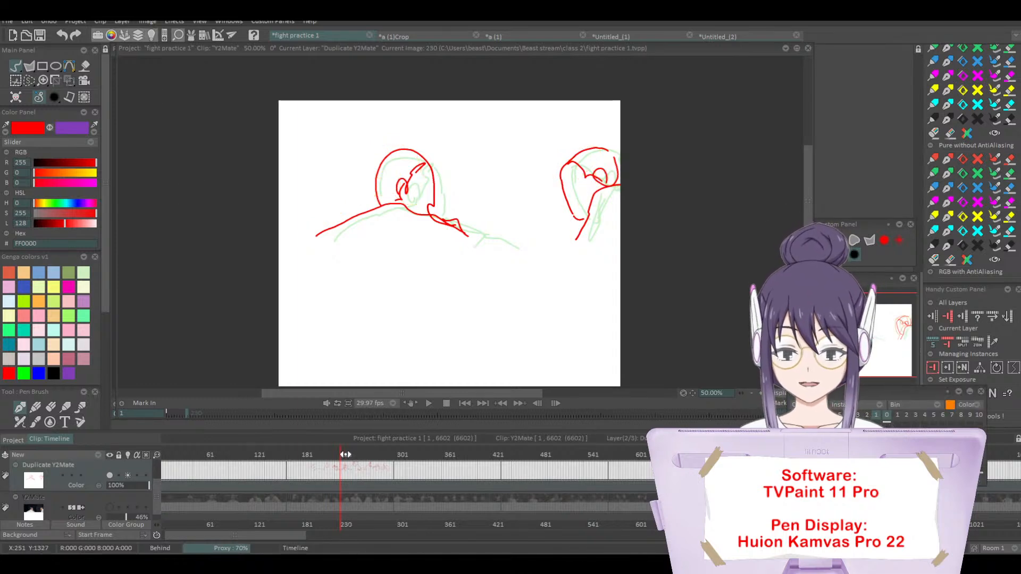
mouse_move(341, 456)
mouse_down()
mouse_move(351, 458)
mouse_move(337, 460)
mouse_up()
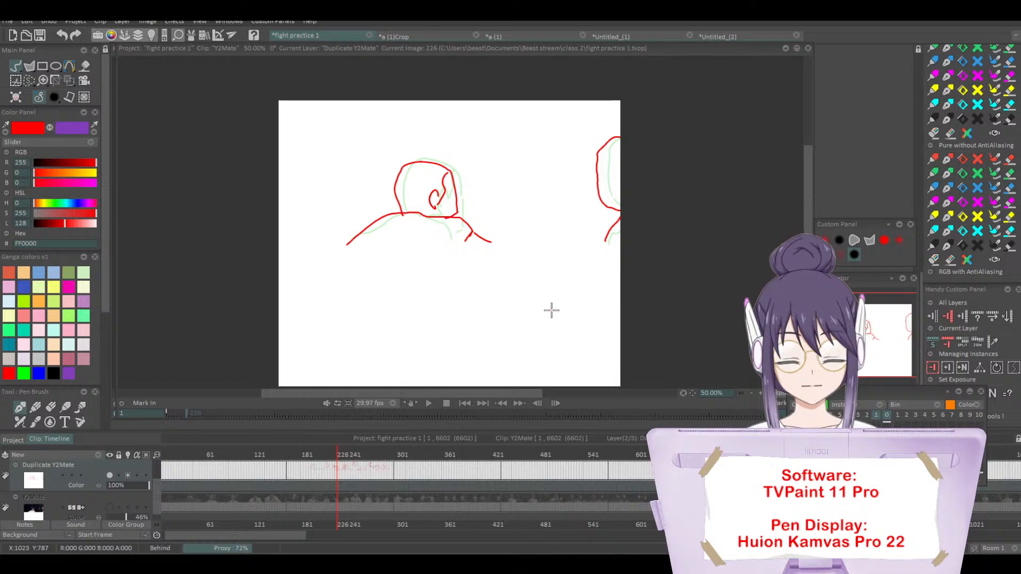
Step: Compare image 226 with and without the light table, leaving it deactivated on the Duplicate Y2Mate layer
click(127, 475)
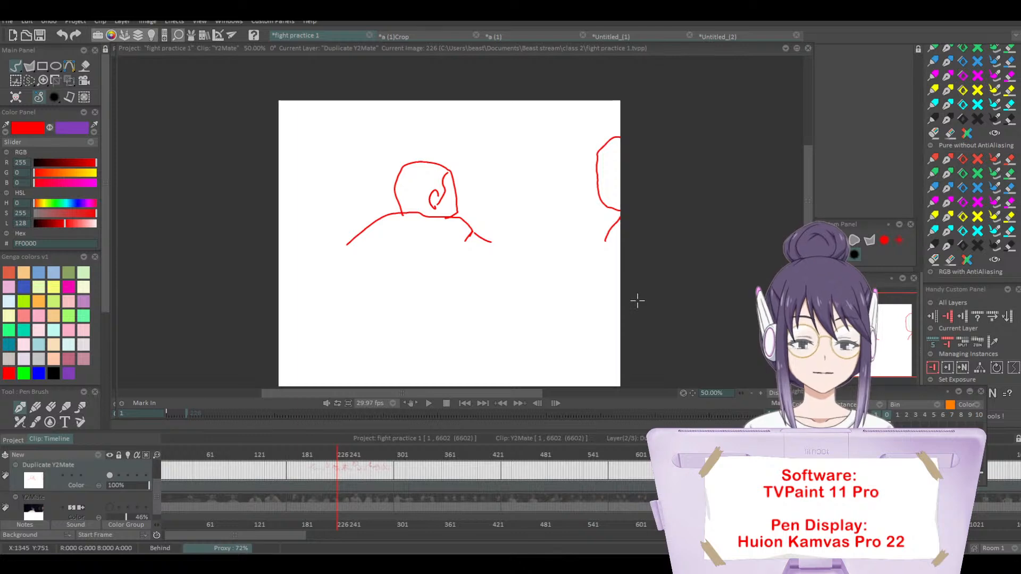
click(128, 475)
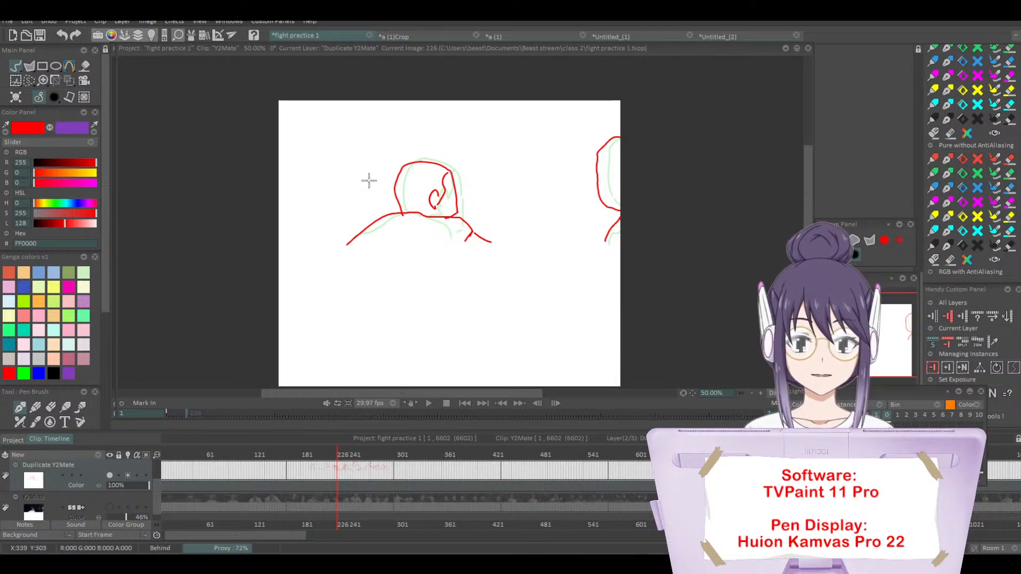
click(128, 475)
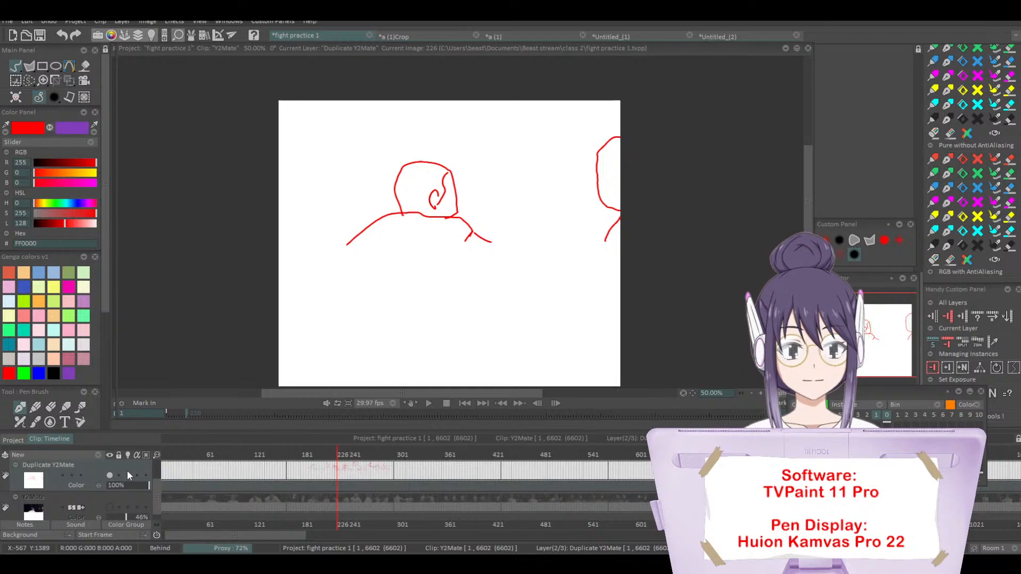
Step: Flip back and forth through images 226 to 229 on the Duplicate Y2Mate layer to compare the fighter drawings
key(Right)
key(Left)
key(Right)
key(Left)
key(Right)
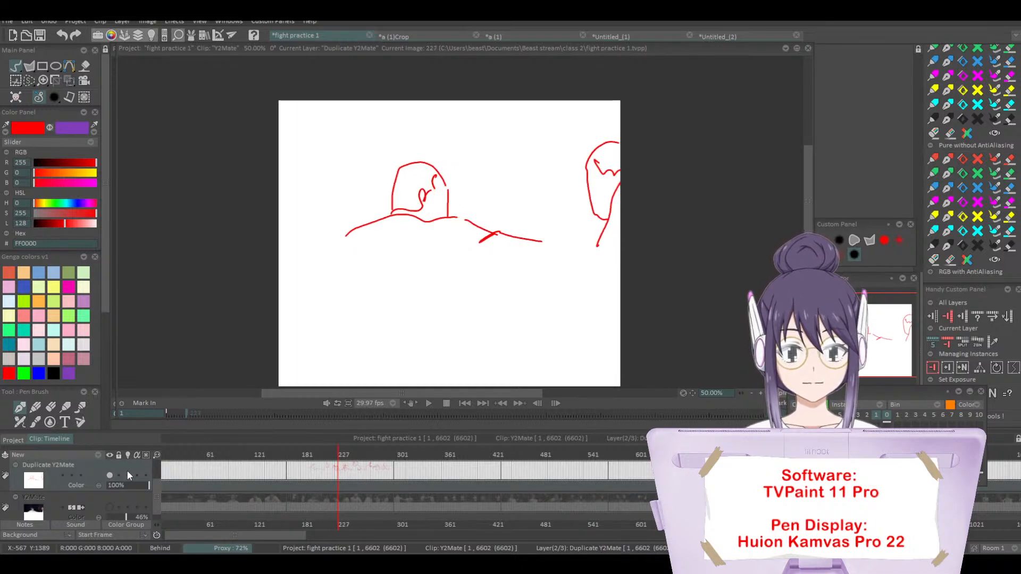
key(Left)
key(Right)
key(Left)
key(Left)
key(Right)
key(Right)
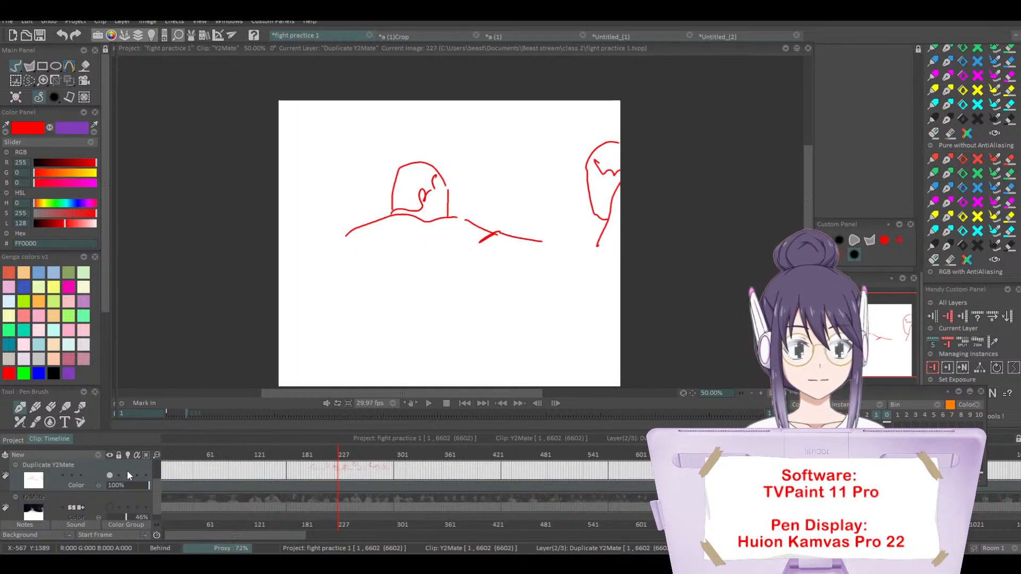
key(Left)
key(Right)
key(Left)
key(Right)
key(Right)
key(Right)
key(Left)
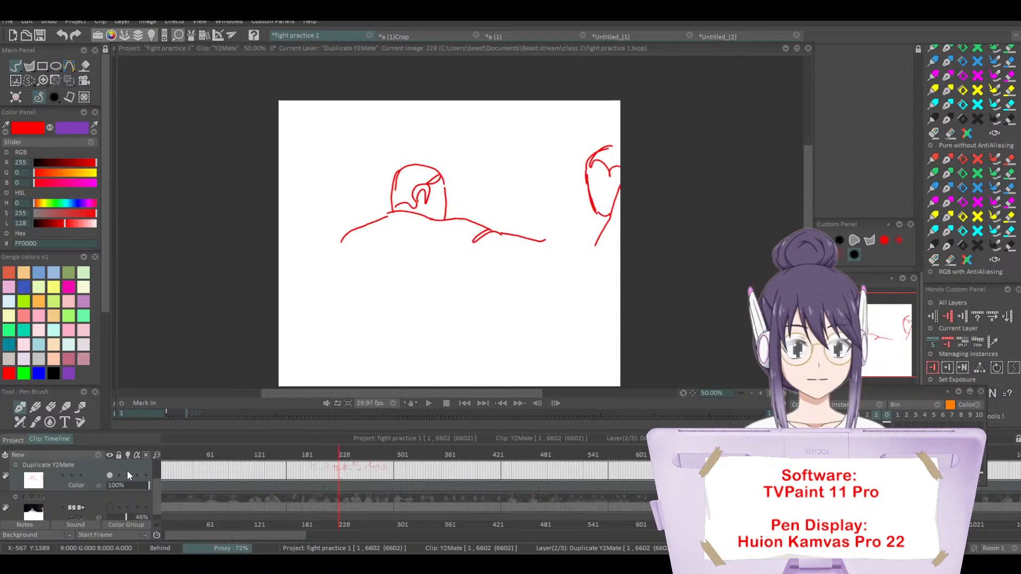
key(Left)
key(Left)
key(Right)
key(Right)
key(Left)
key(Right)
key(Left)
key(Left)
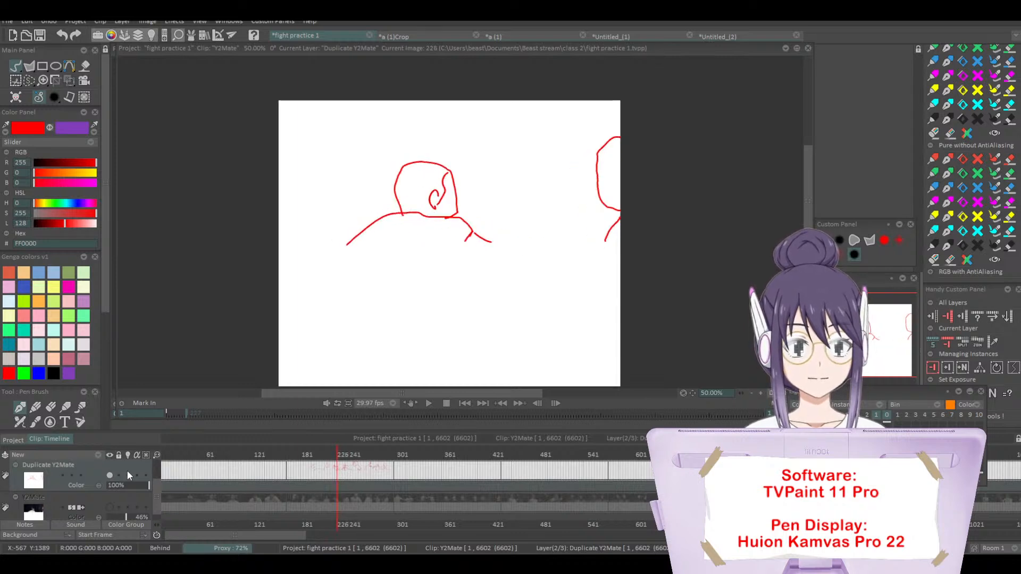
key(Right)
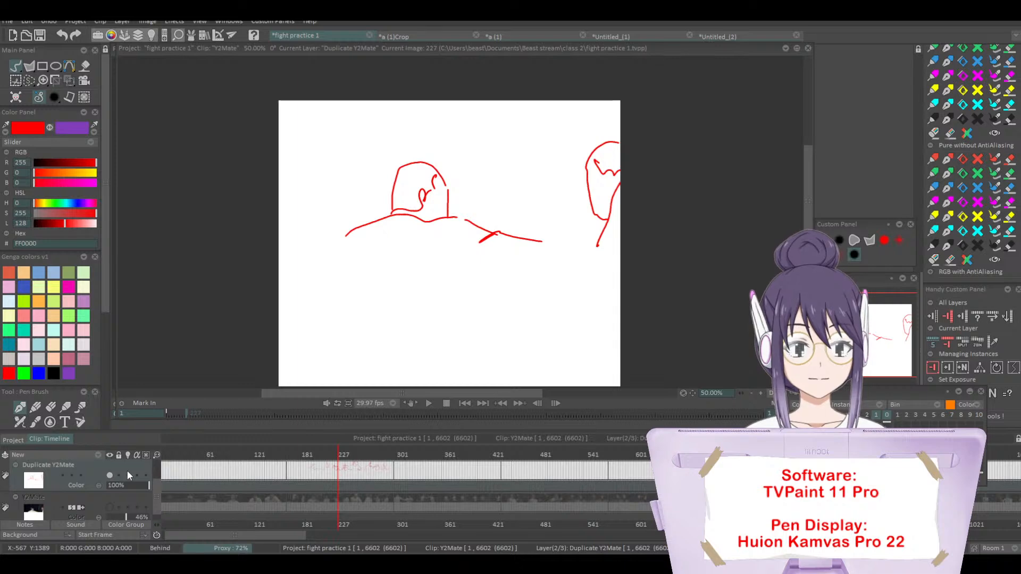
key(Left)
key(Right)
key(Left)
key(Right)
key(Left)
key(Right)
key(Left)
key(Right)
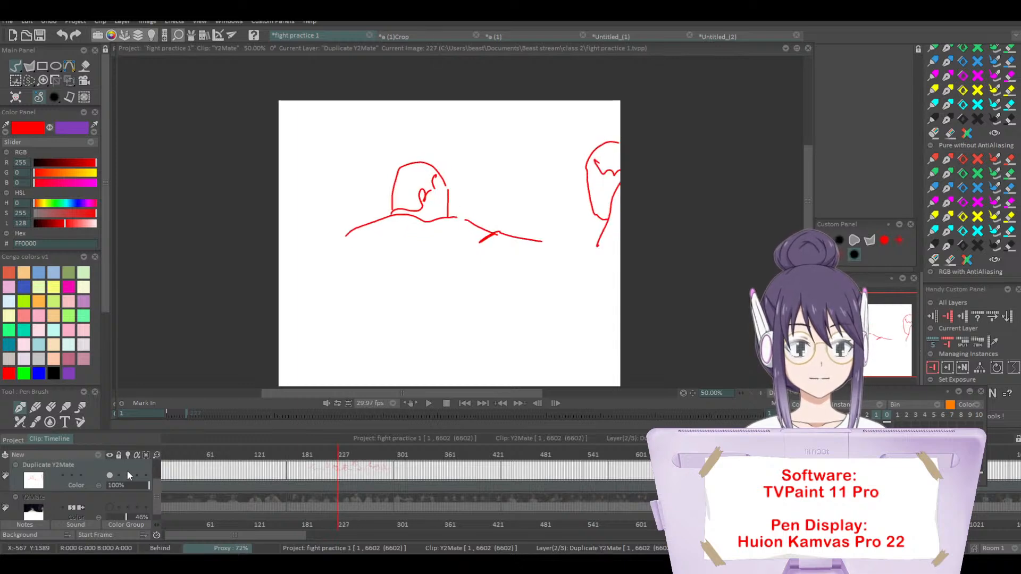
key(Left)
key(Right)
key(Left)
key(Right)
key(Left)
key(Right)
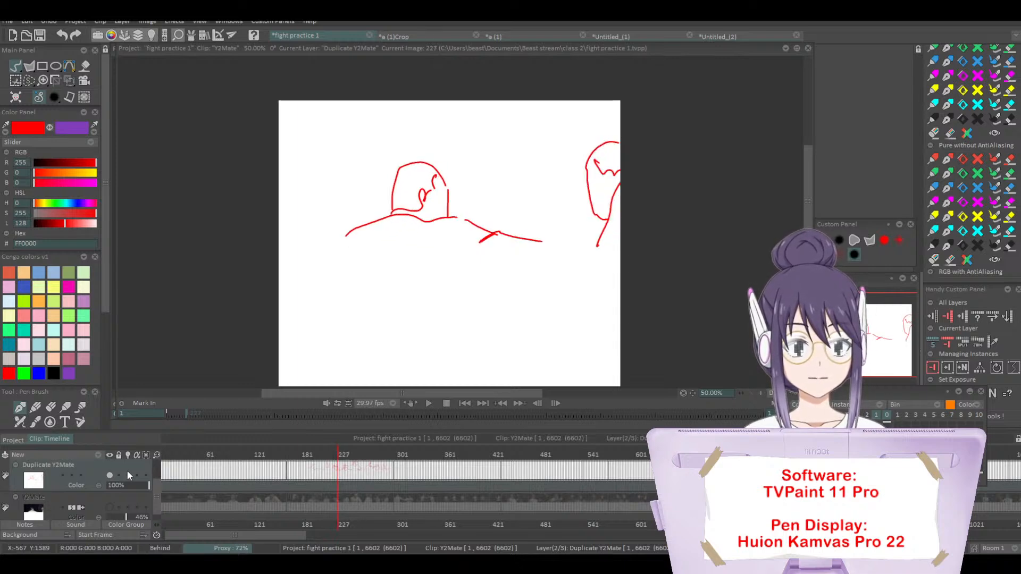
key(Left)
key(Right)
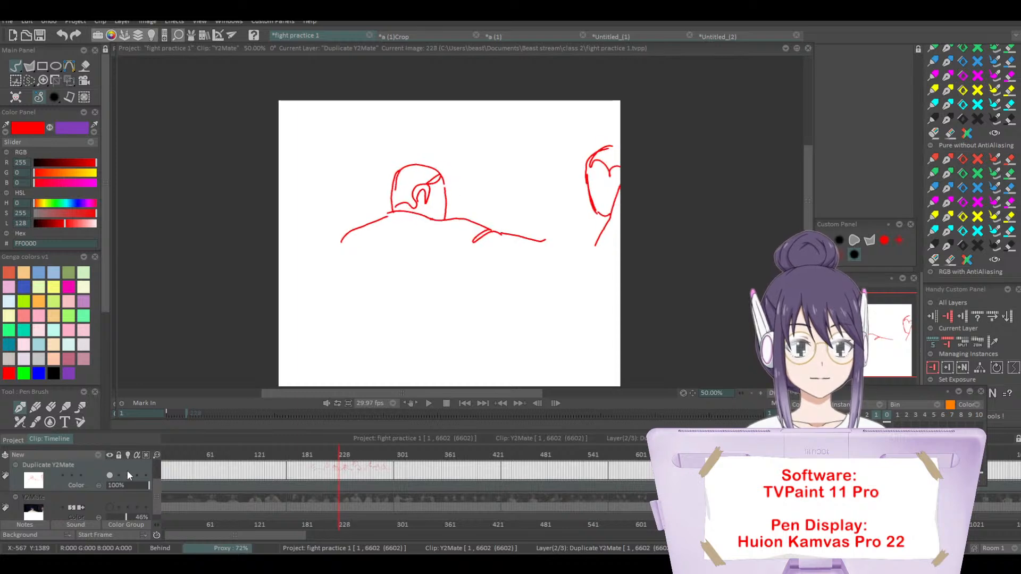
key(Right)
key(Left)
key(Left)
key(Right)
key(Right)
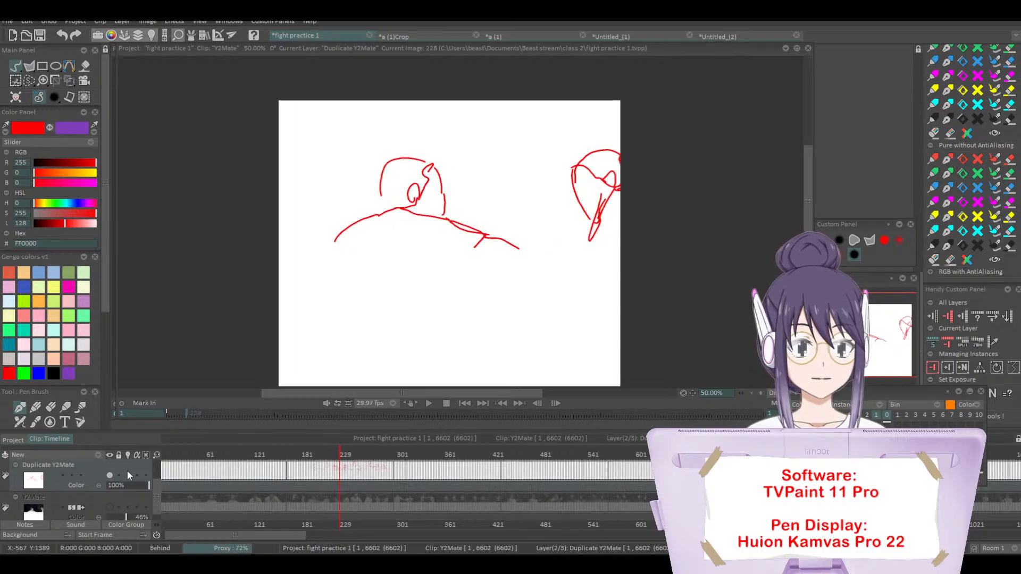
key(Left)
key(Right)
key(Left)
key(Left)
key(Right)
key(Right)
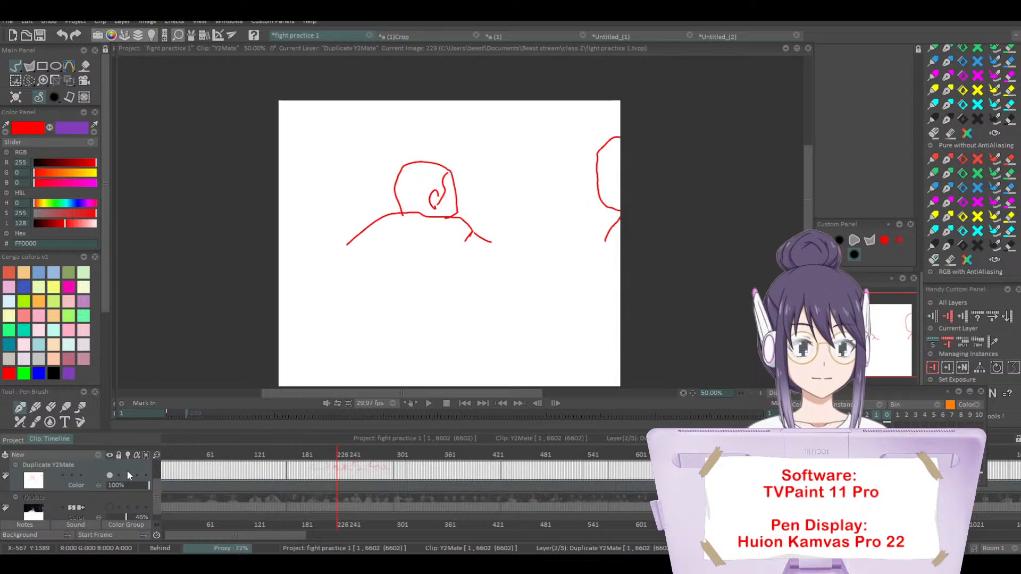
key(Left)
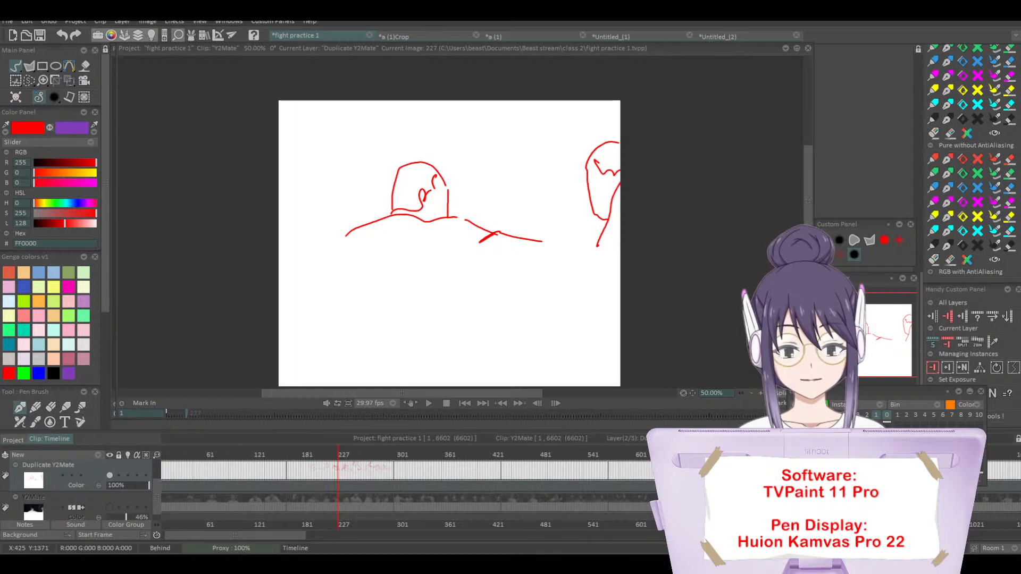
Step: Import the "Perspective! for Comic Book Artists" cover image as a new project and view it maximized at 200%
drag(588, 234, 586, 234)
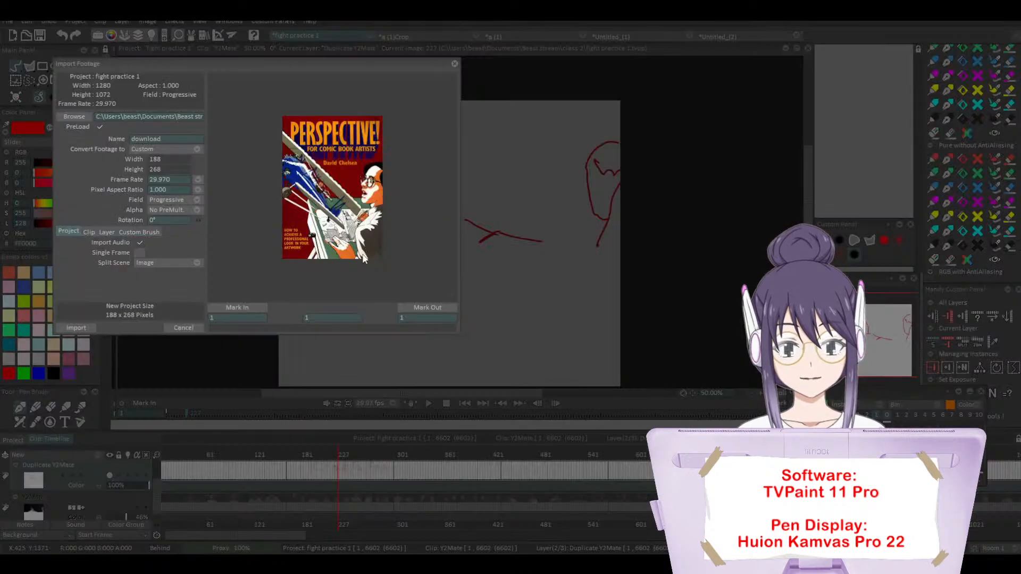
click(76, 328)
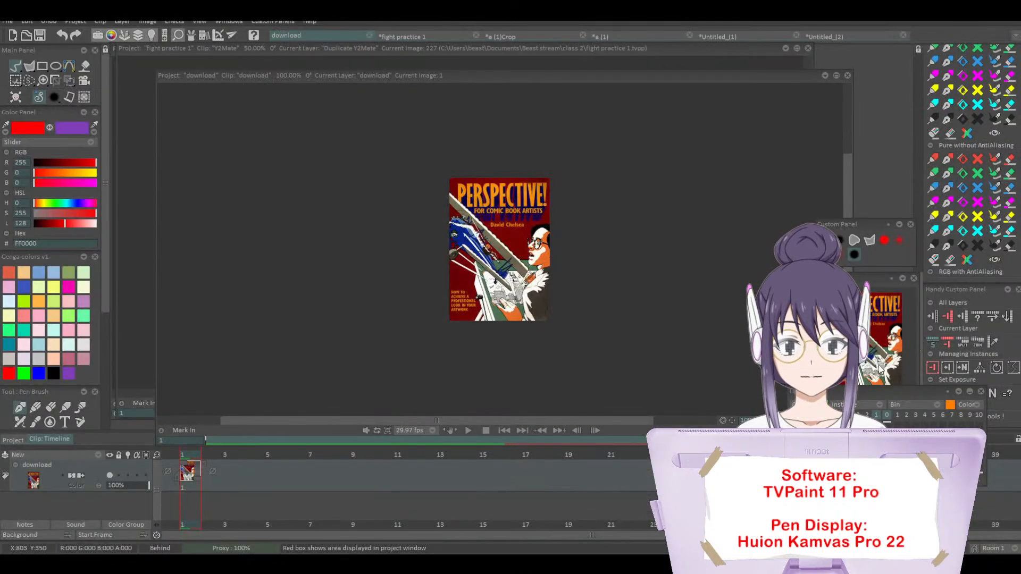
click(844, 399)
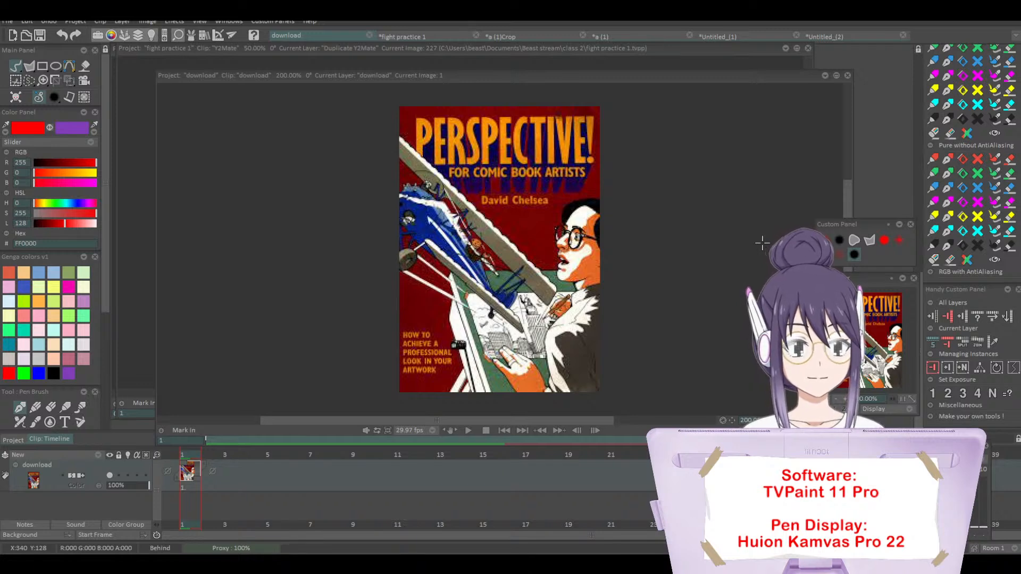
double_click(351, 75)
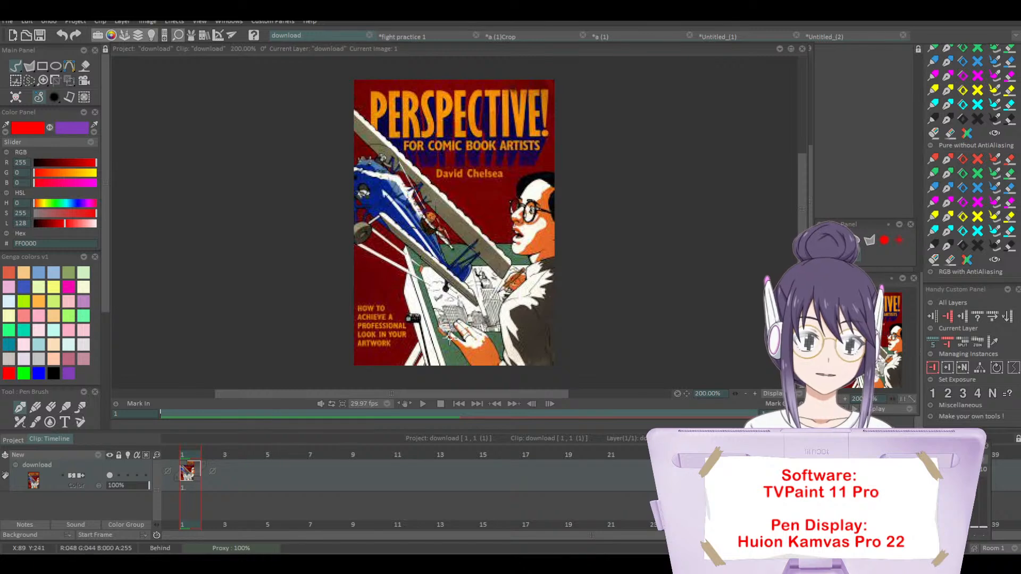
drag(450, 394, 473, 394)
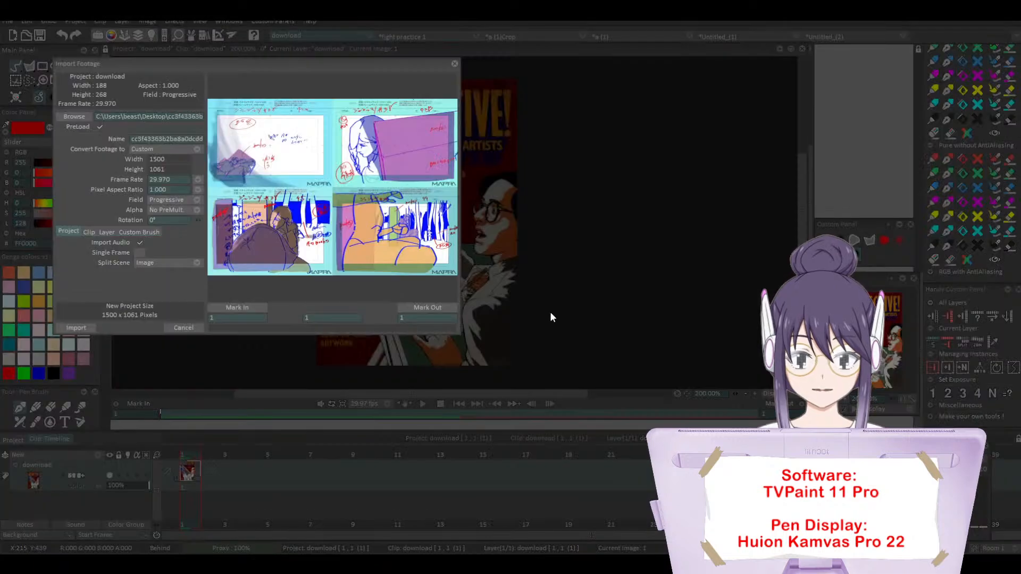
Step: Import the four-panel MAPPA layout image as a new project and examine its upper panels at 100%
click(90, 329)
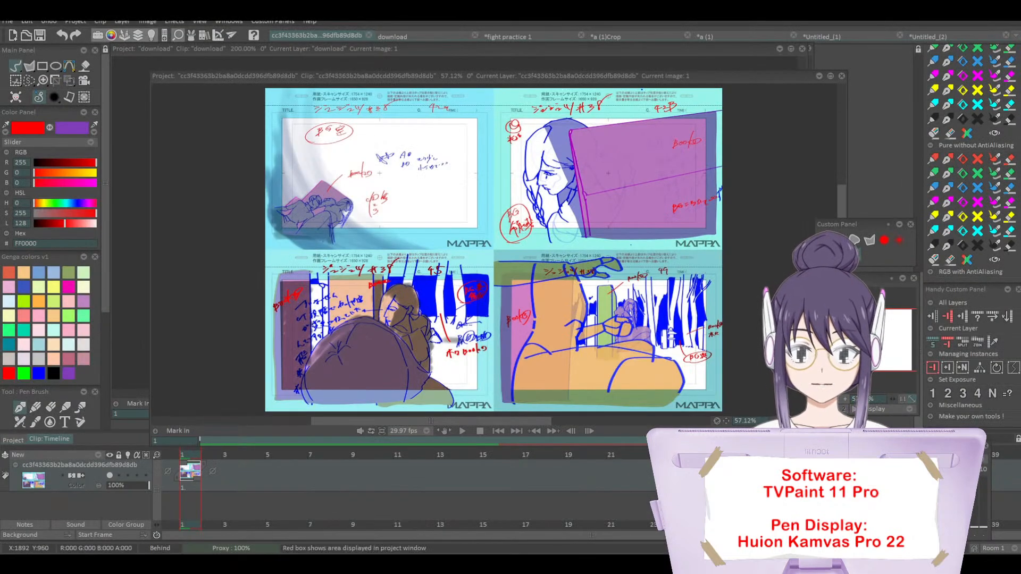
click(845, 400)
click(845, 400)
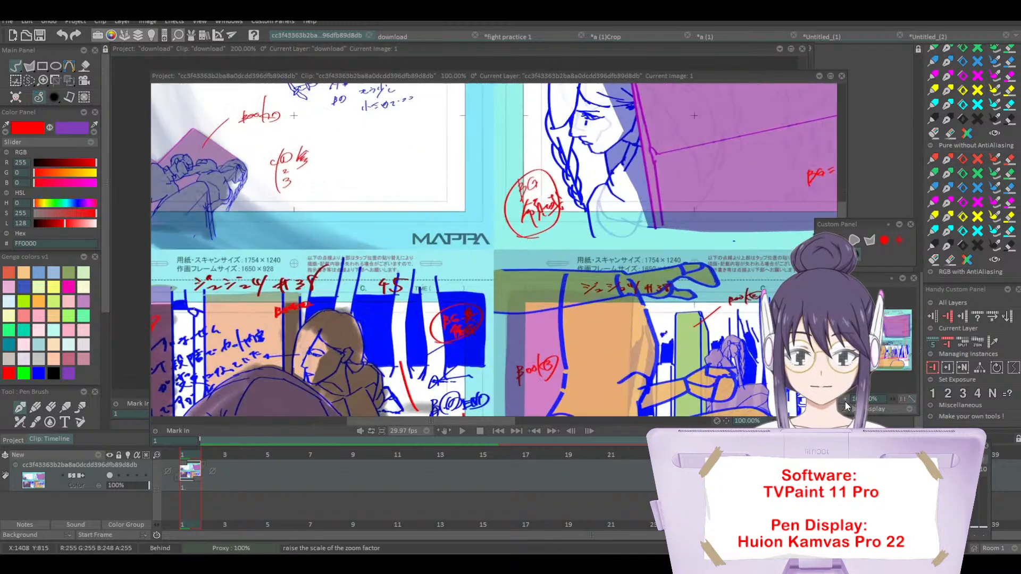
drag(880, 346, 883, 328)
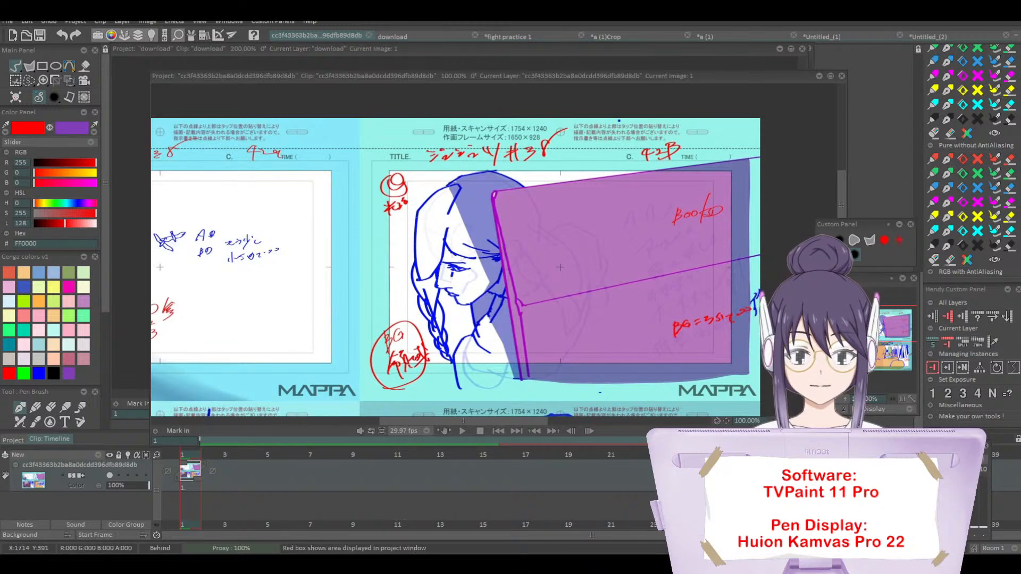
mouse_move(871, 326)
mouse_down()
mouse_move(856, 347)
mouse_move(878, 362)
mouse_move(883, 344)
mouse_move(853, 330)
mouse_up()
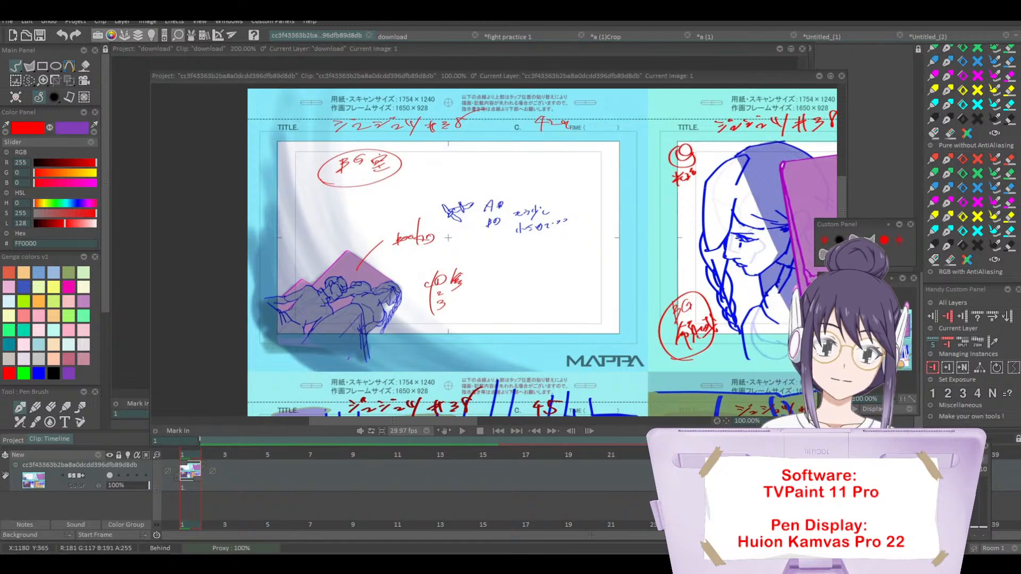
drag(855, 326, 883, 344)
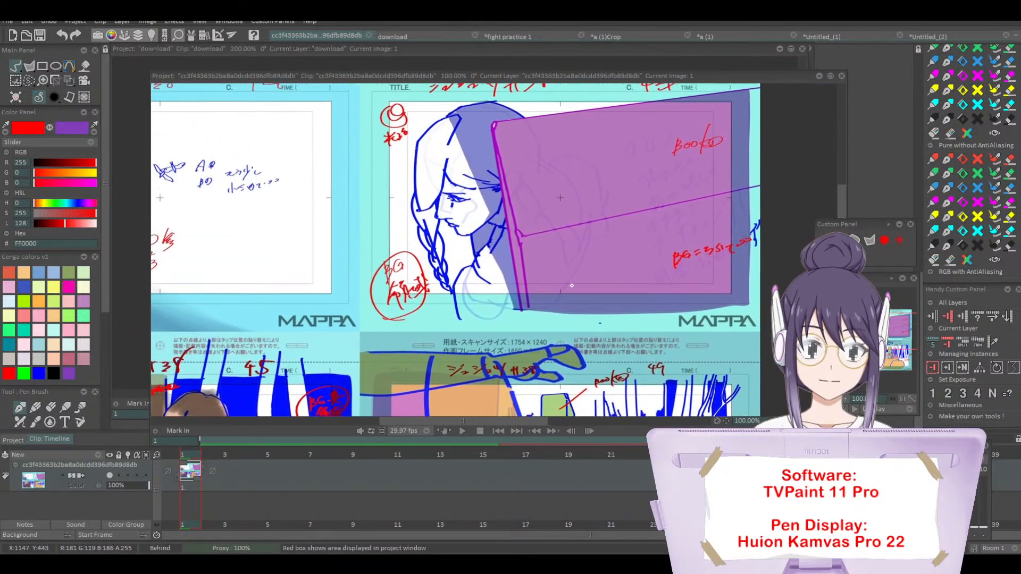